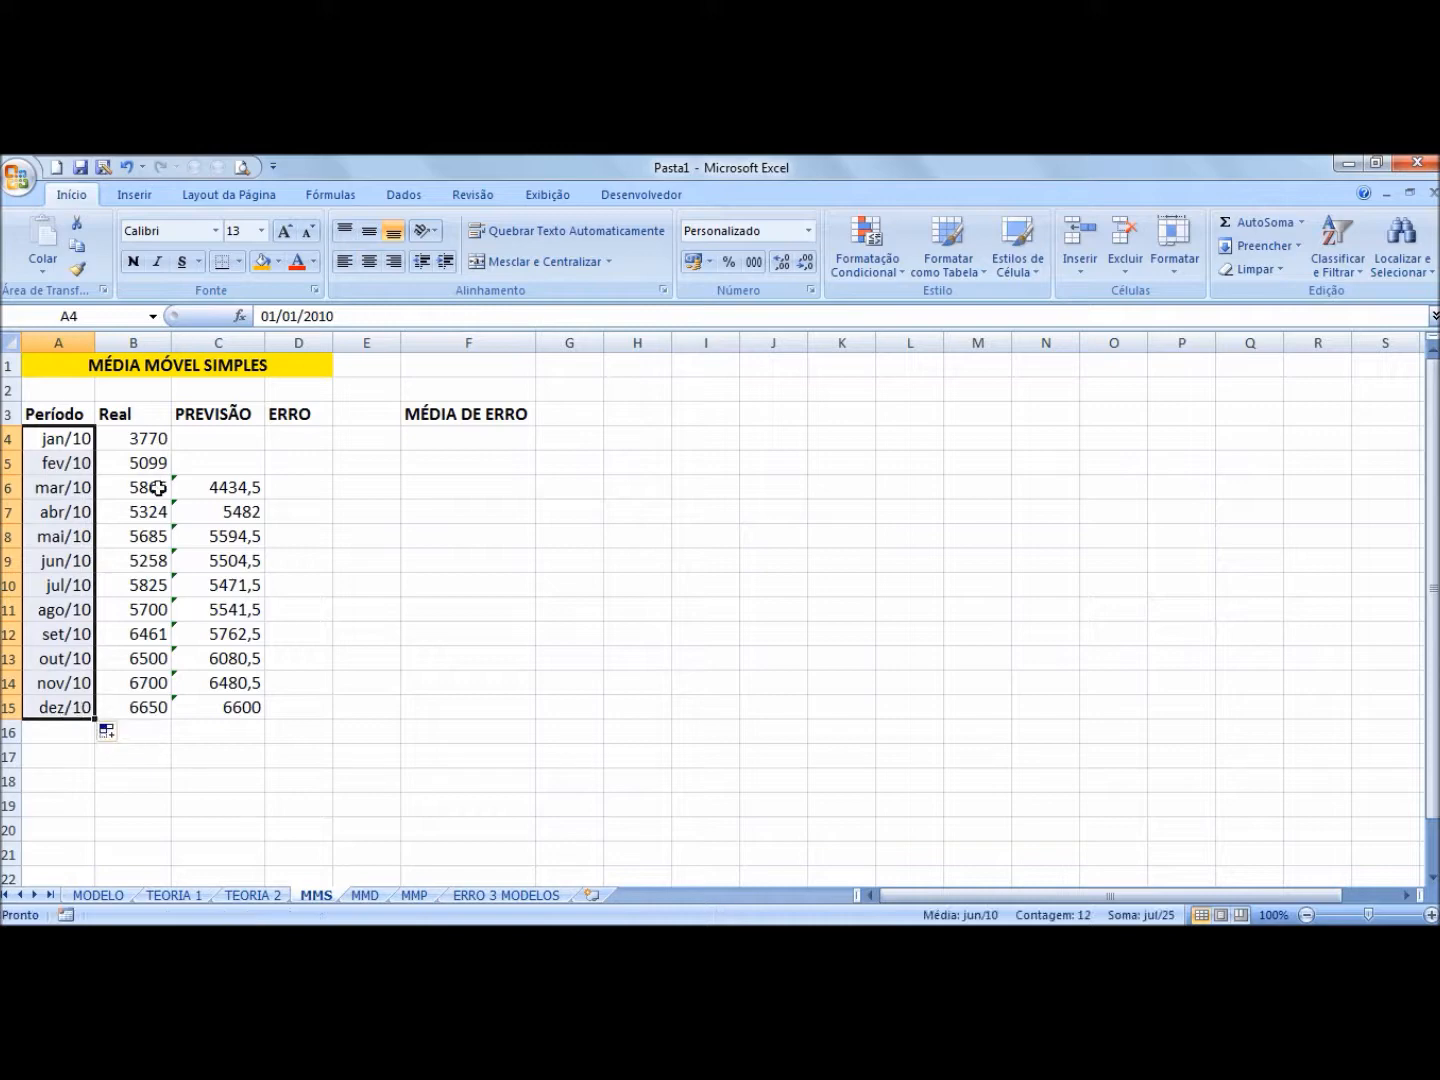
# Step: Review the Real values through dez/10 and the PREVISÃO and ERRO headers of the MÉDIA MÓVEL SIMPLES table
pyautogui.click(143, 433)
pyautogui.click(147, 419)
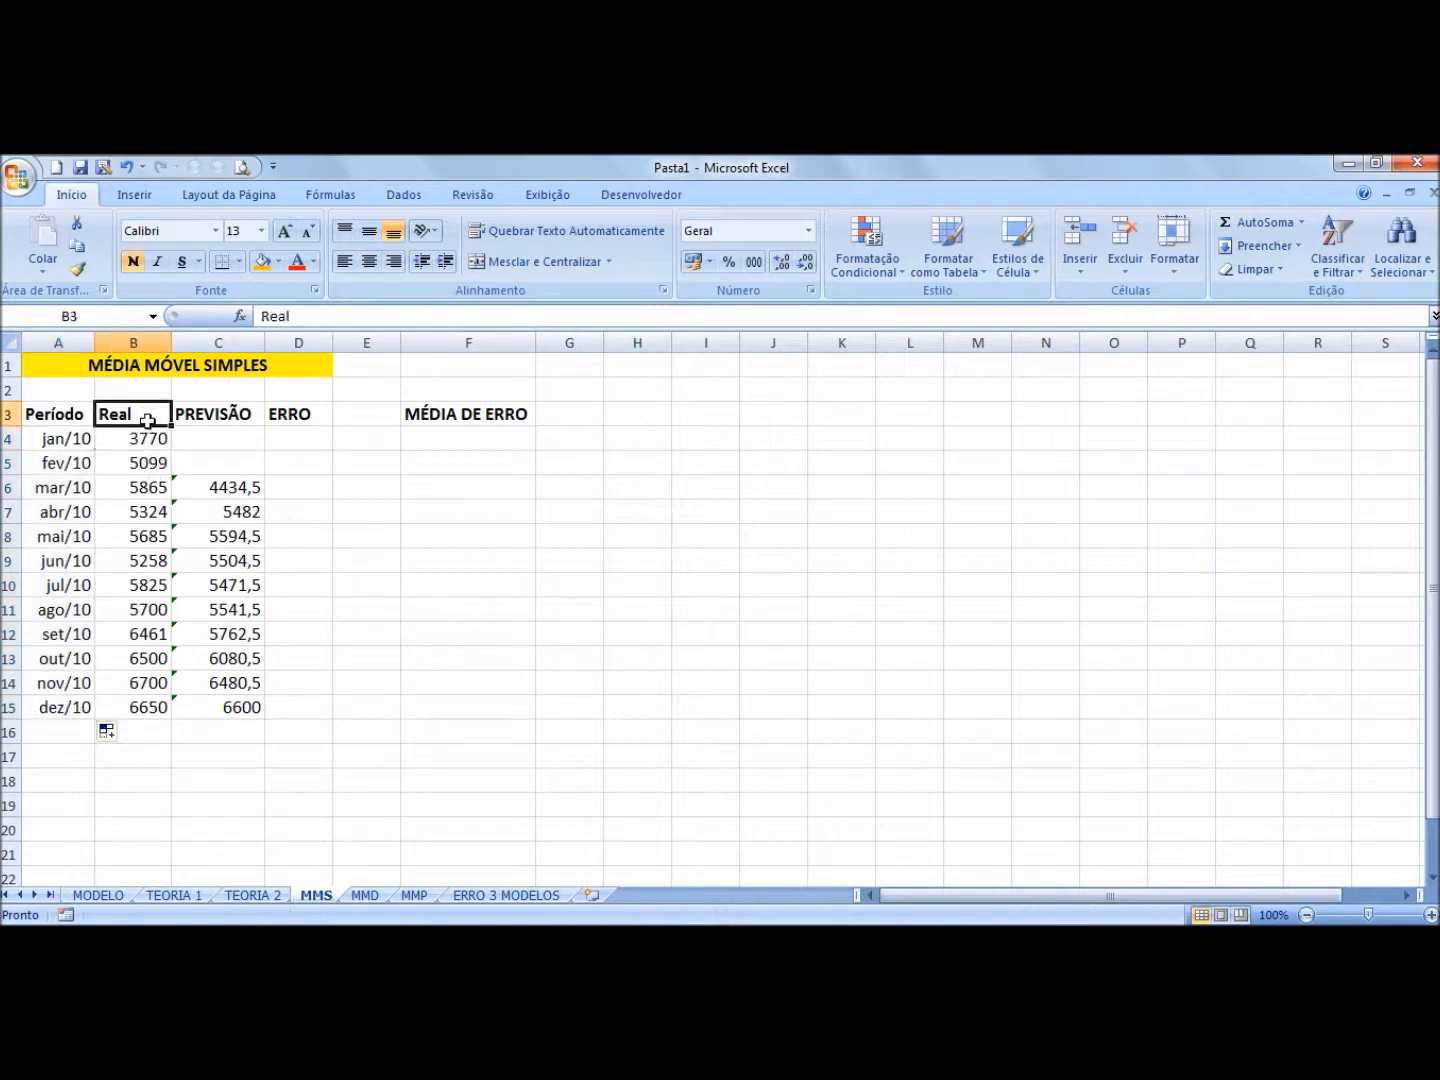
pyautogui.click(138, 712)
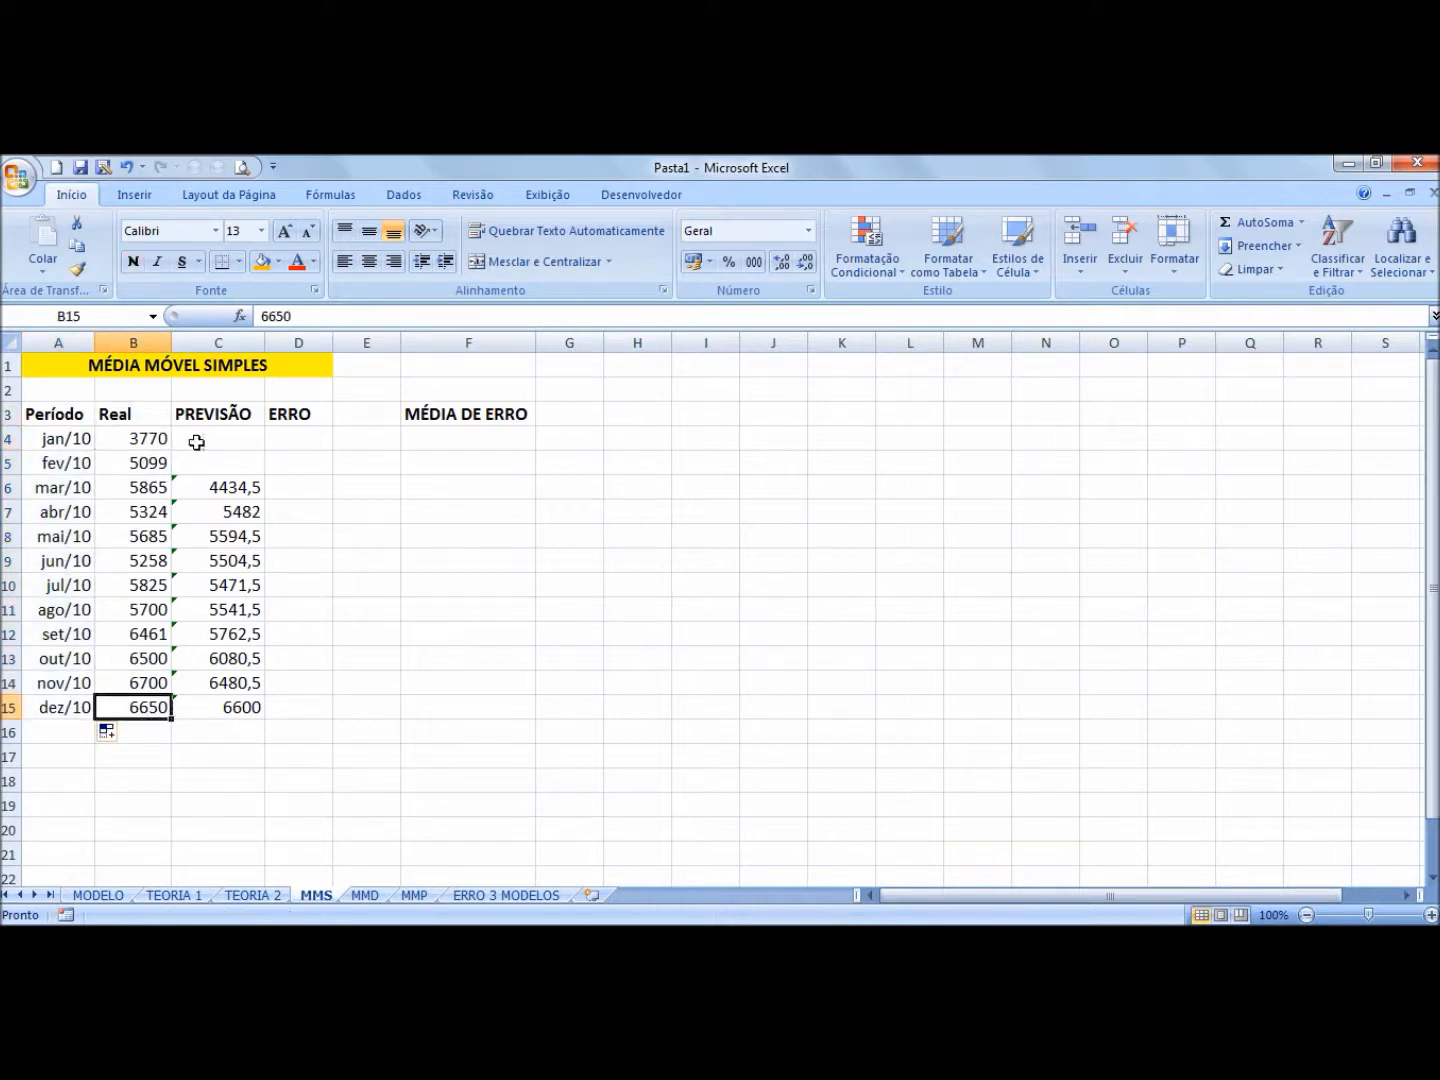
pyautogui.click(151, 416)
pyautogui.click(222, 414)
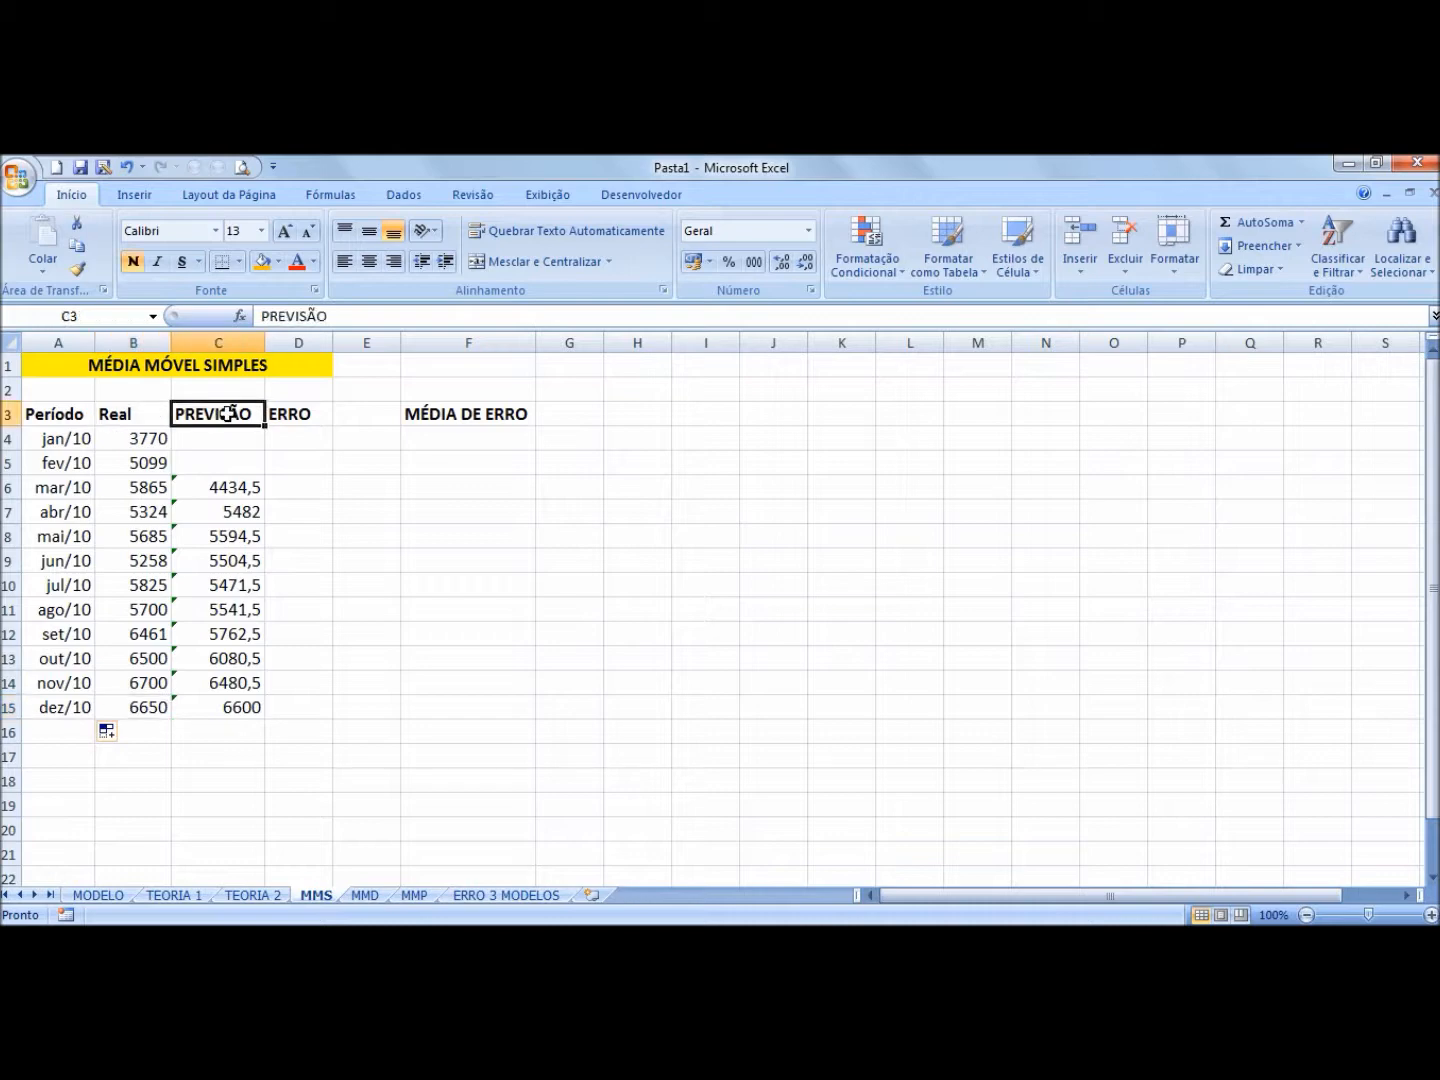
pyautogui.click(290, 410)
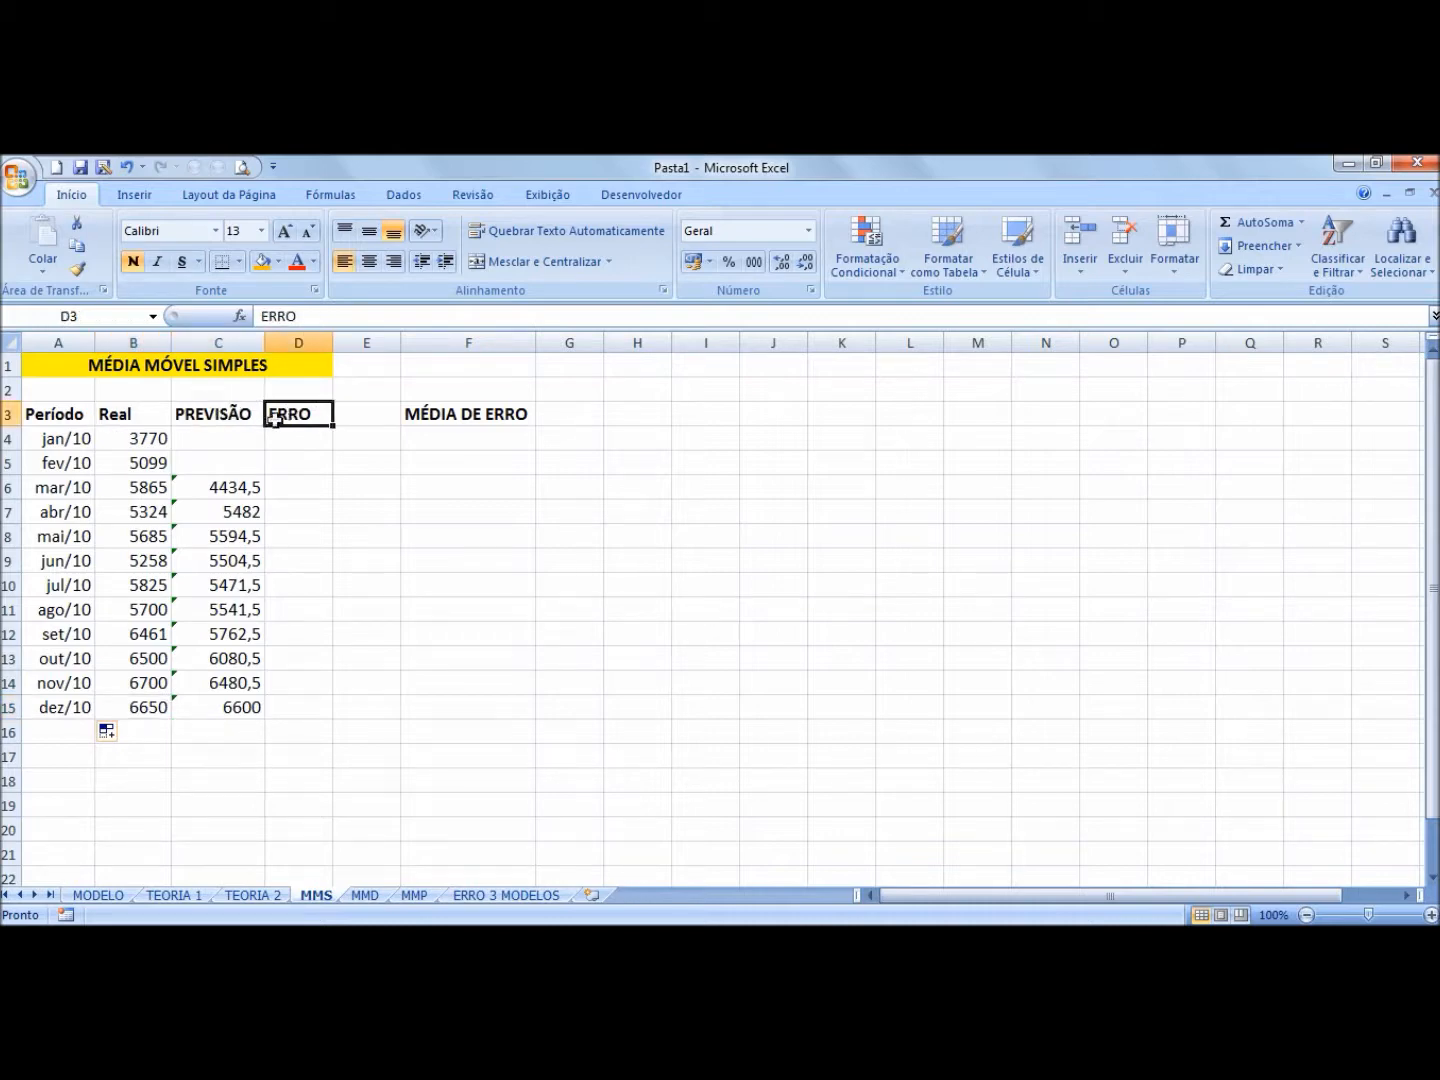
# Step: Examine the mar/10 and abr/10 forecasts alongside the Real values of the two preceding months, and mar/10's own Real value
pyautogui.click(220, 487)
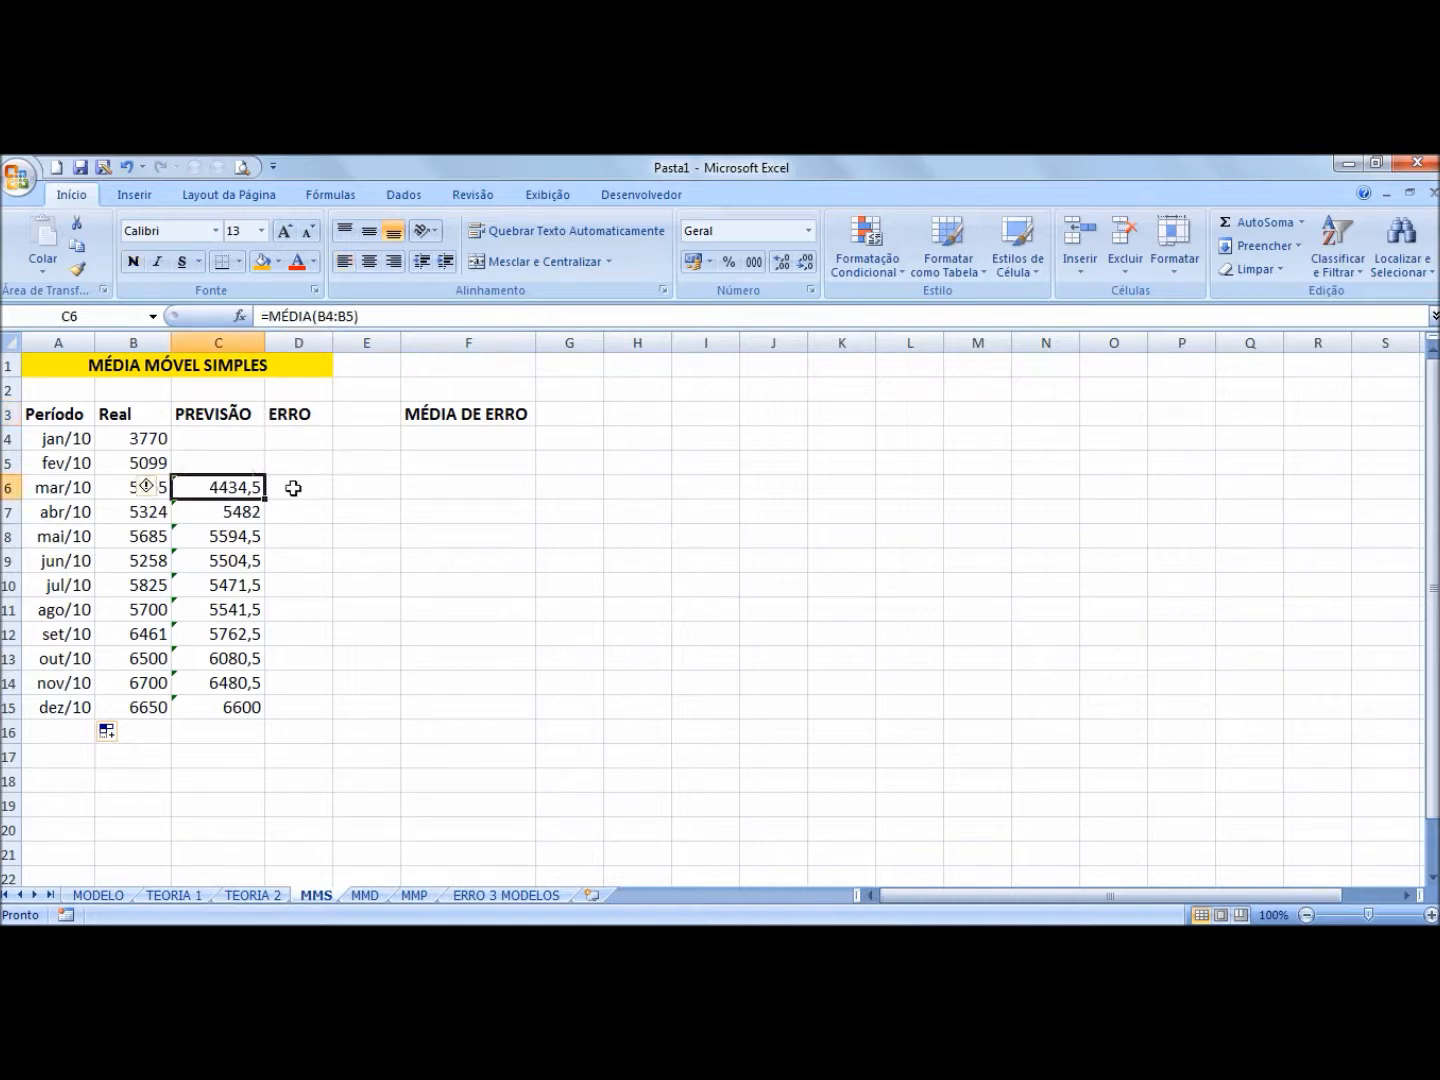
pyautogui.click(58, 491)
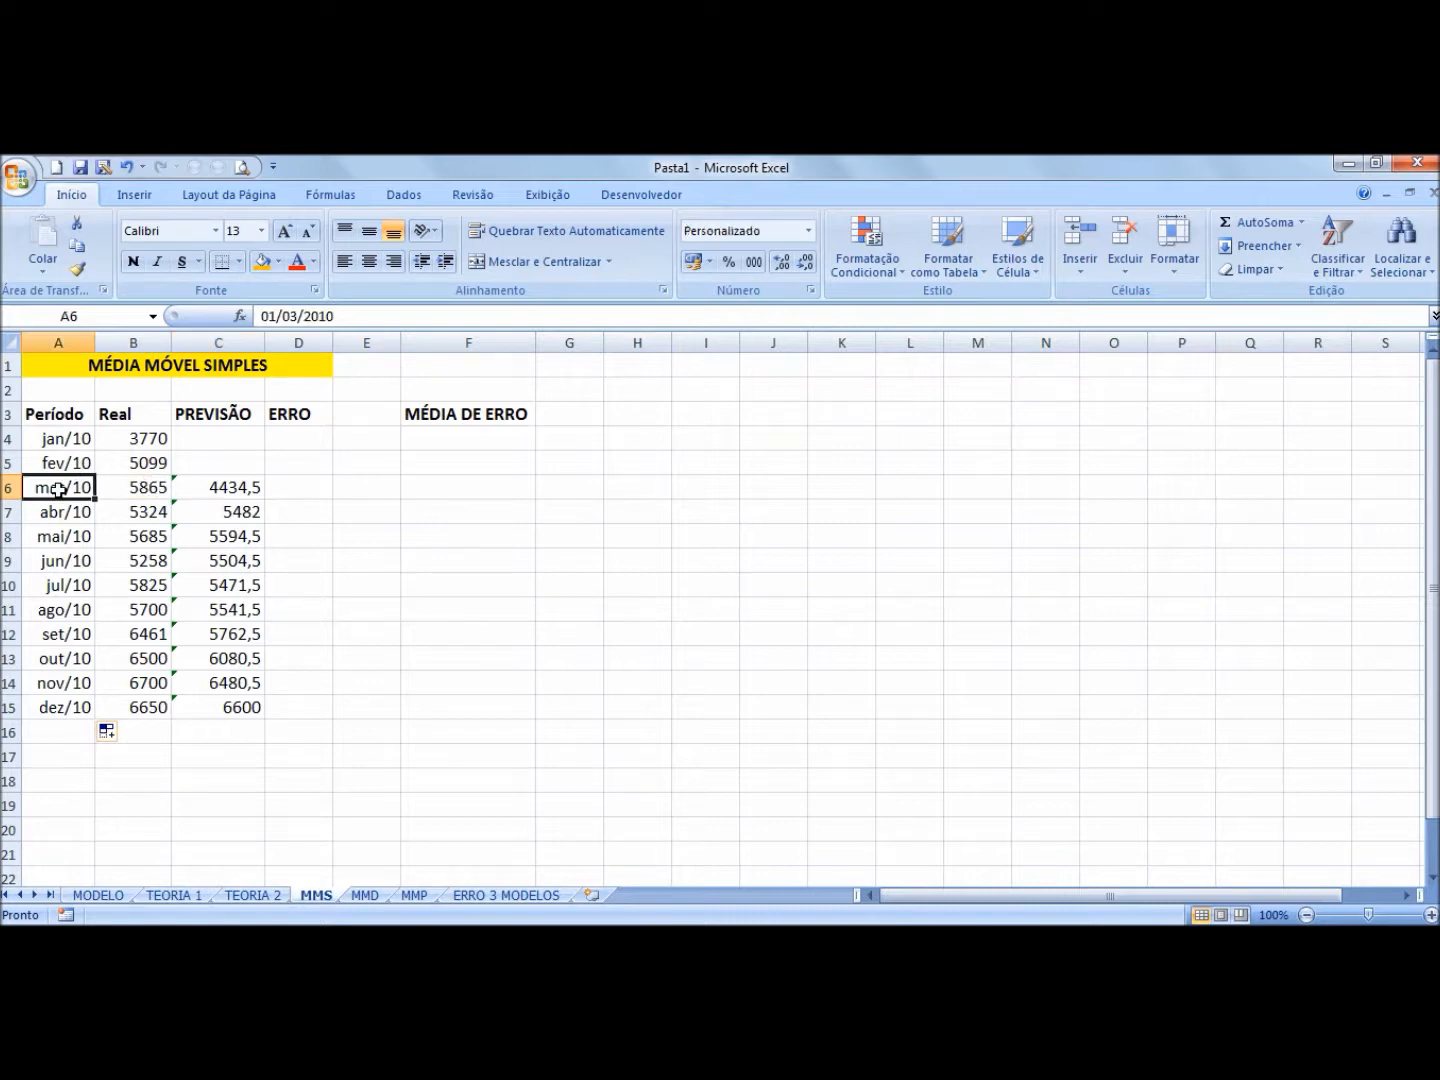
pyautogui.click(230, 484)
pyautogui.moveTo(153, 438); pyautogui.dragTo(149, 463)
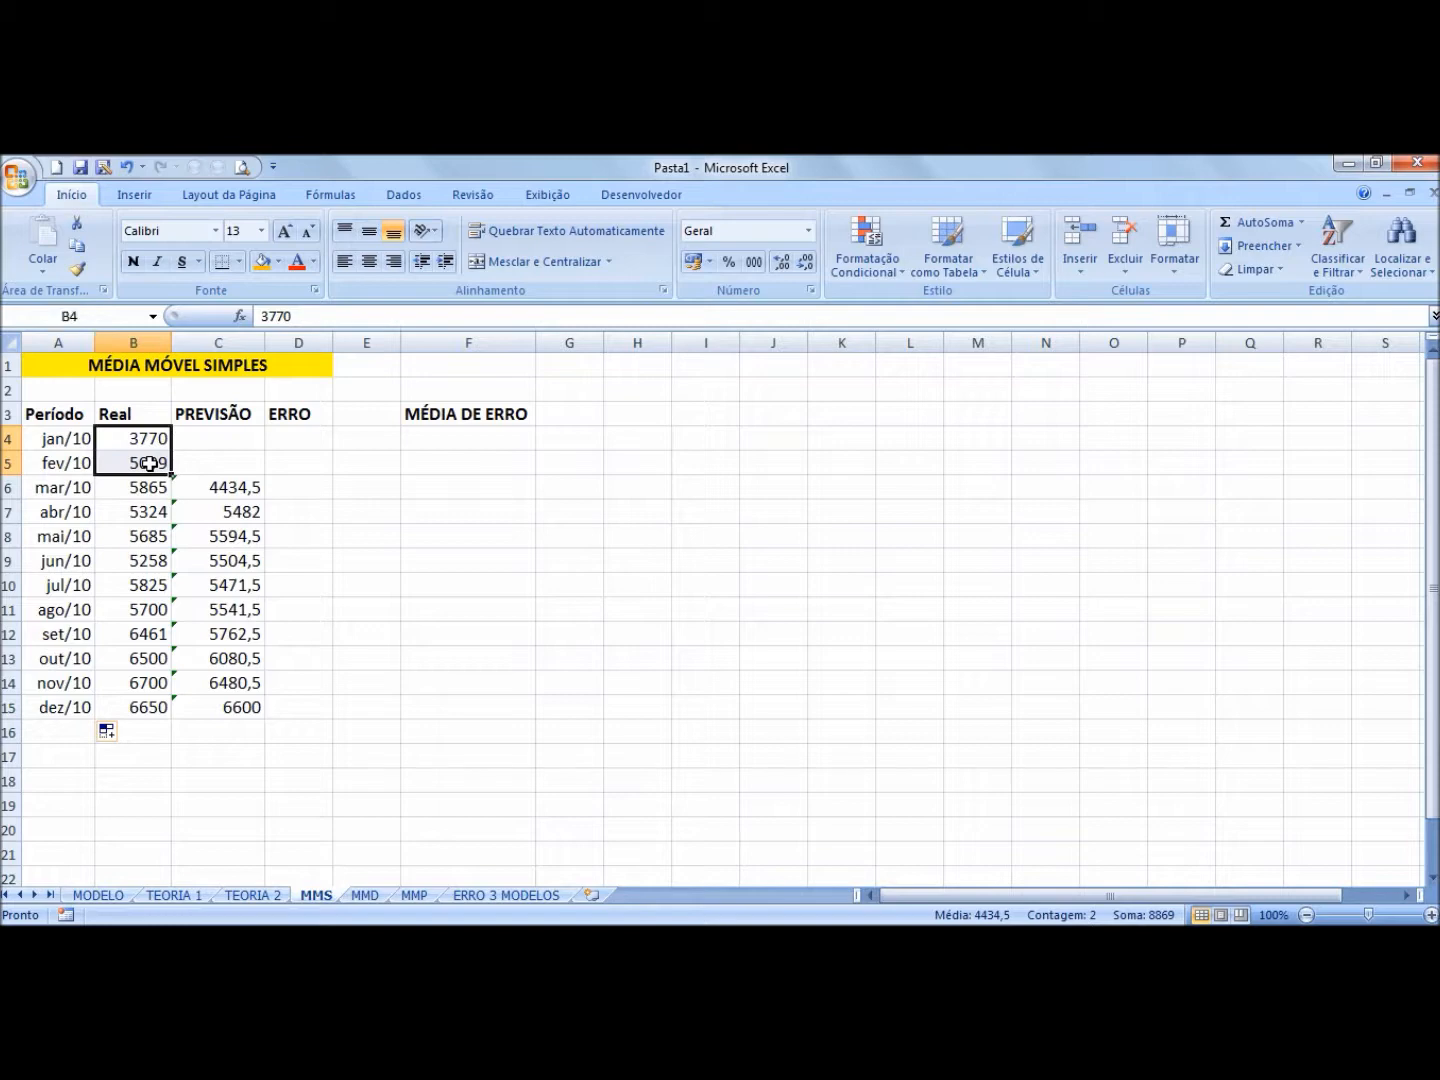
pyautogui.click(222, 487)
pyautogui.click(76, 511)
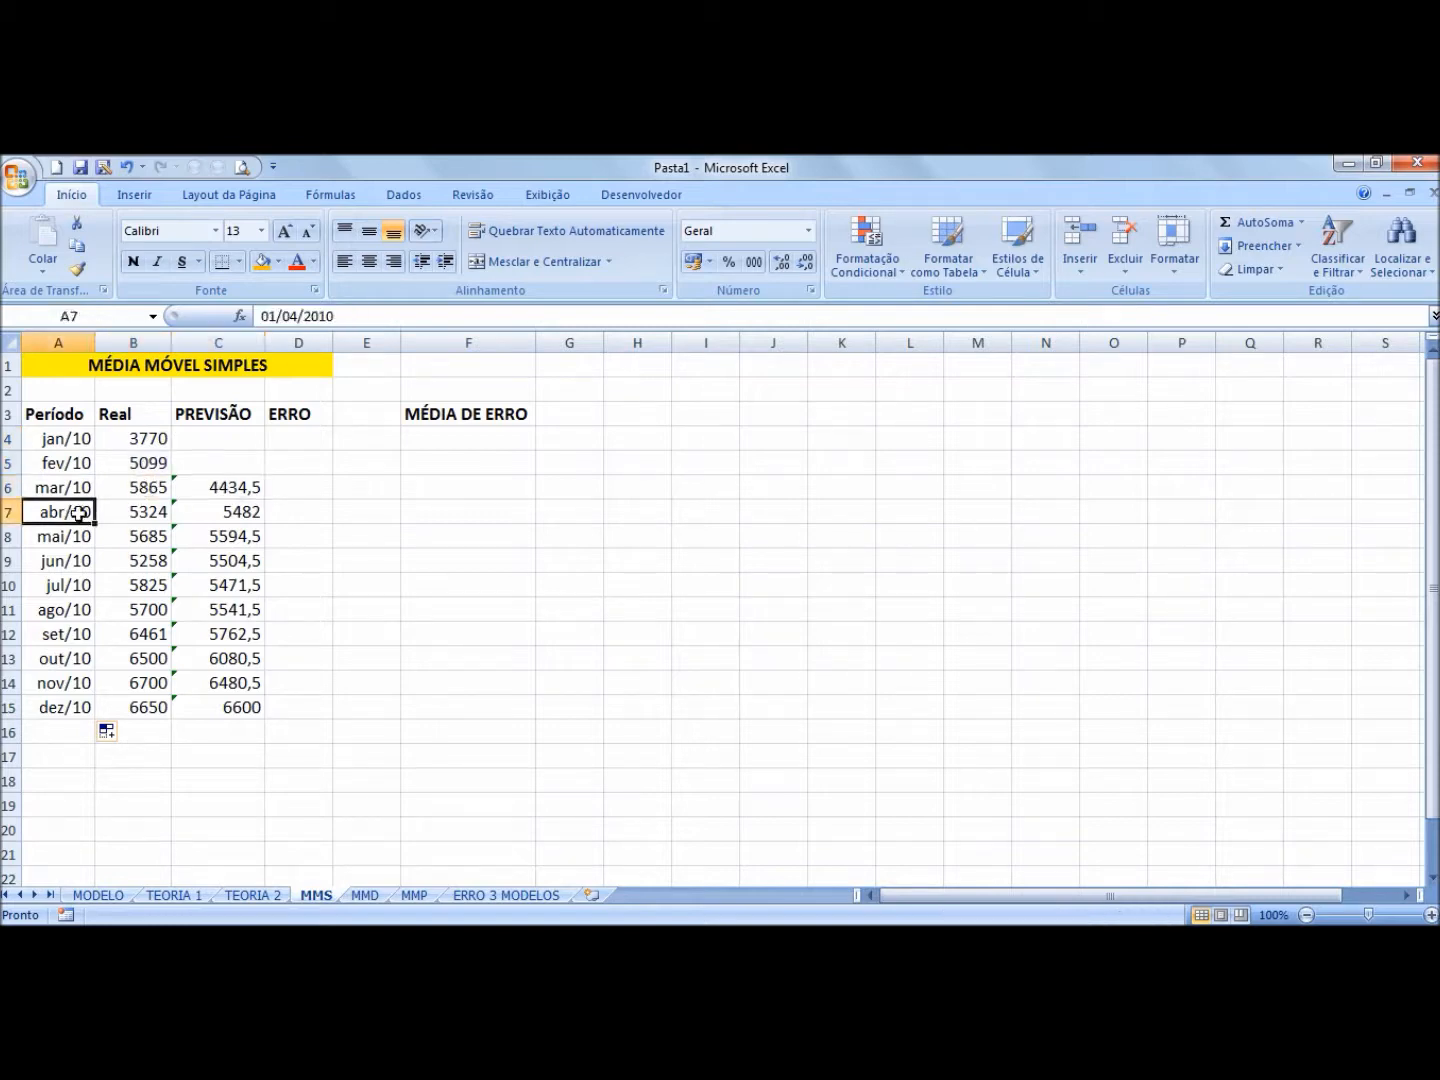
pyautogui.click(241, 509)
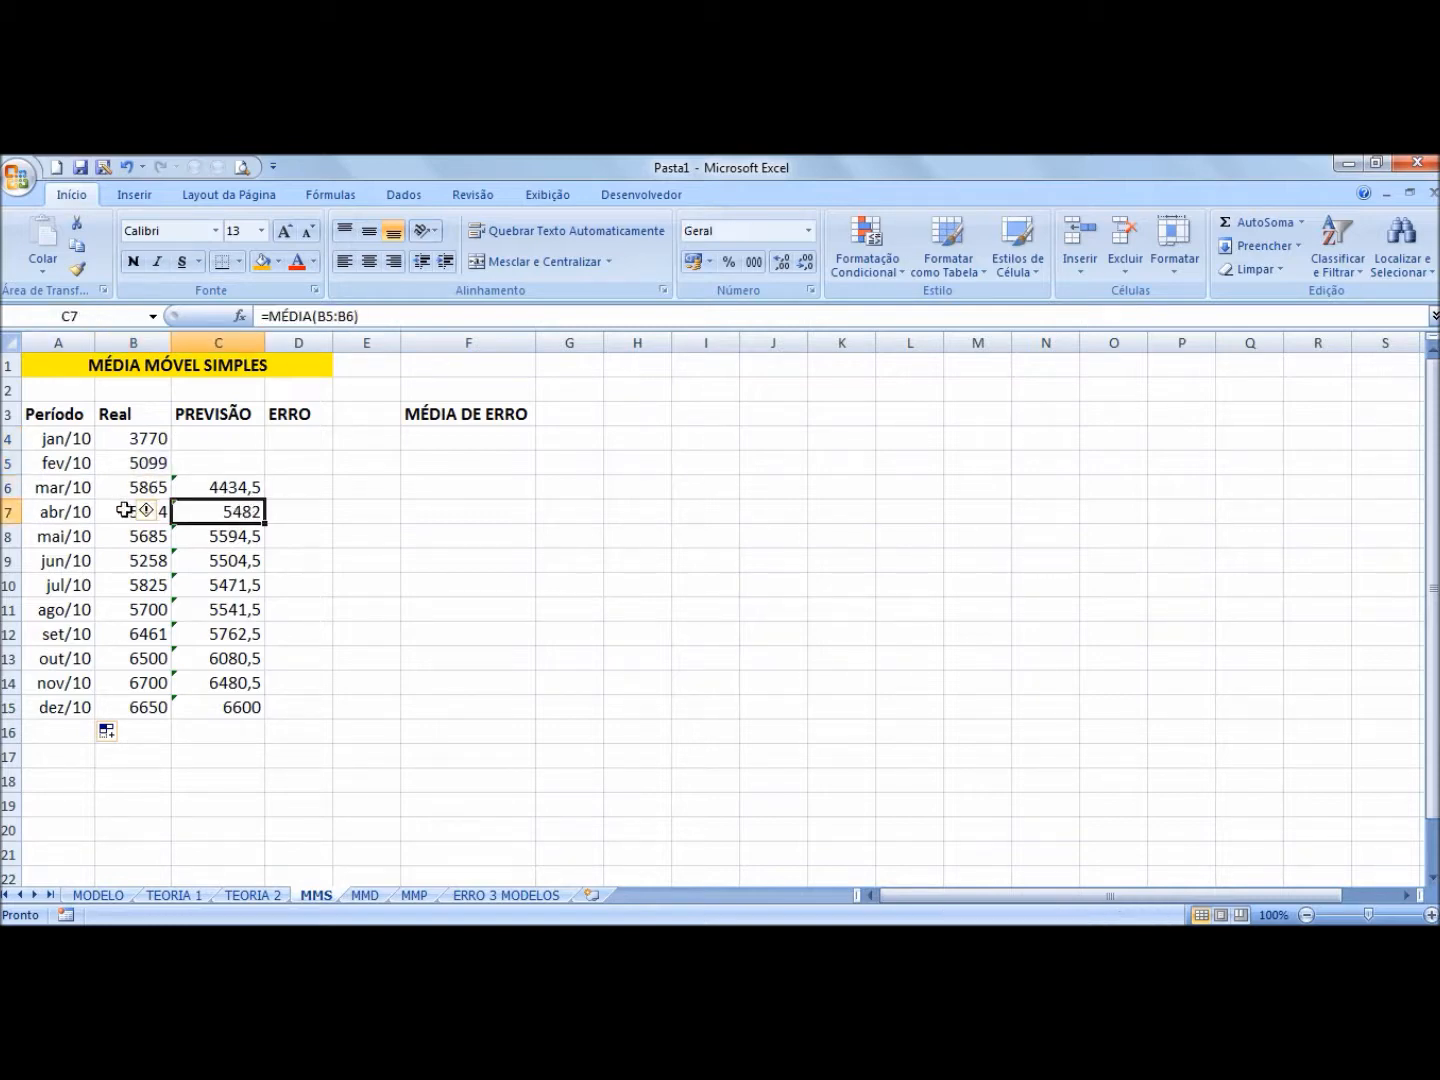
pyautogui.moveTo(135, 488); pyautogui.dragTo(139, 464)
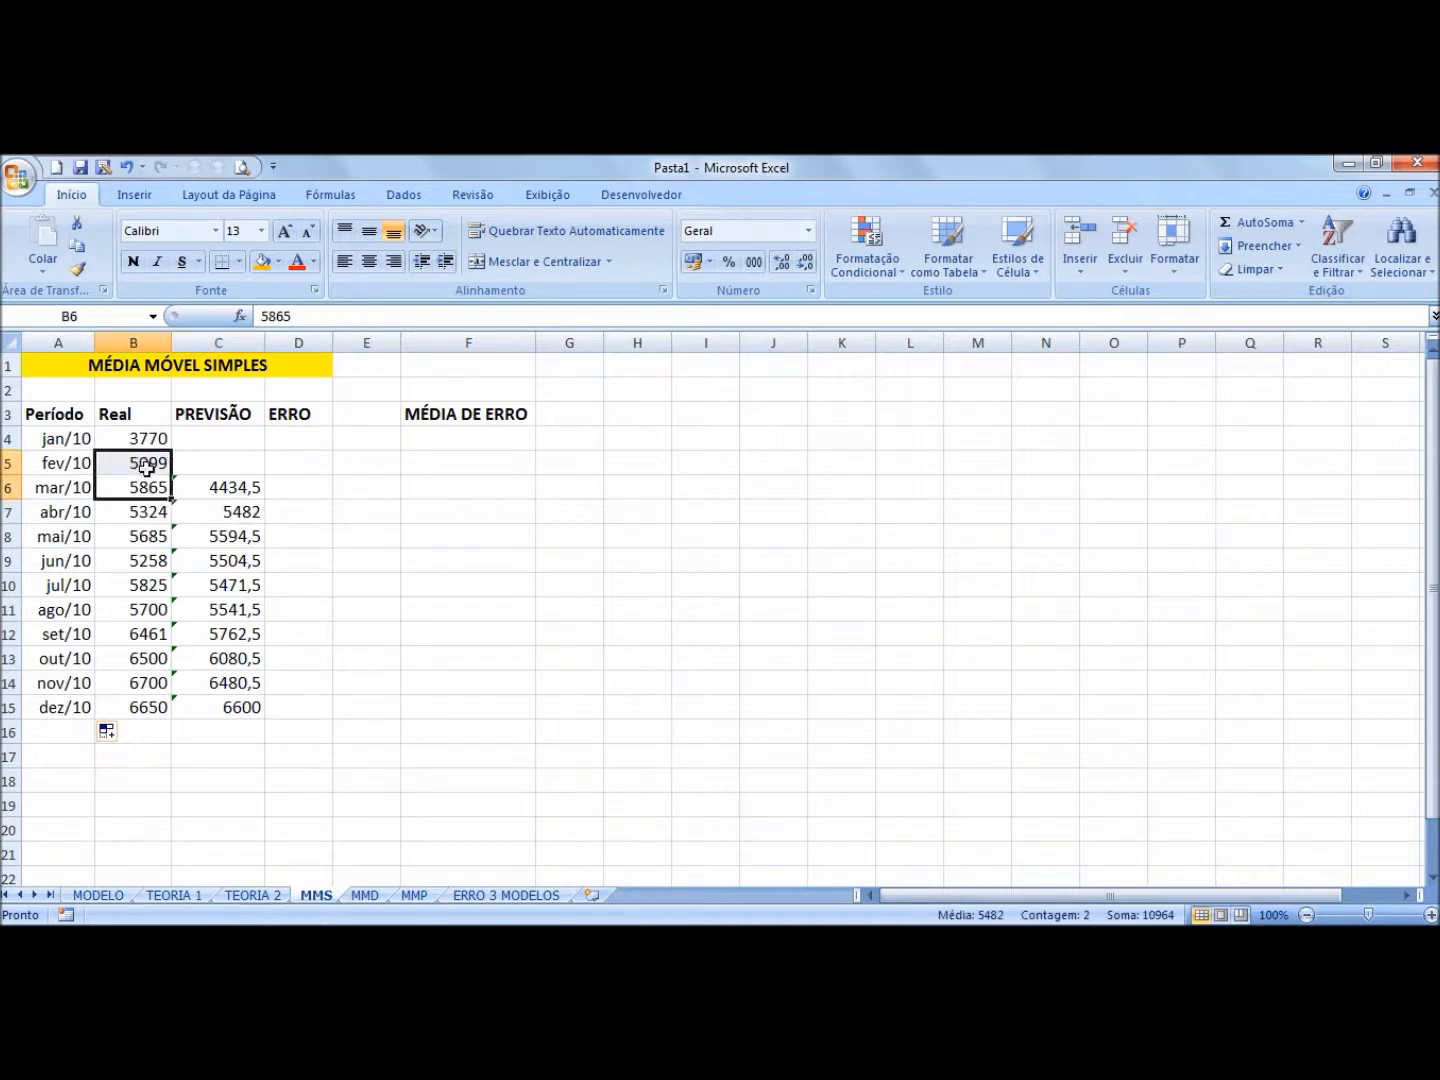
pyautogui.click(204, 489)
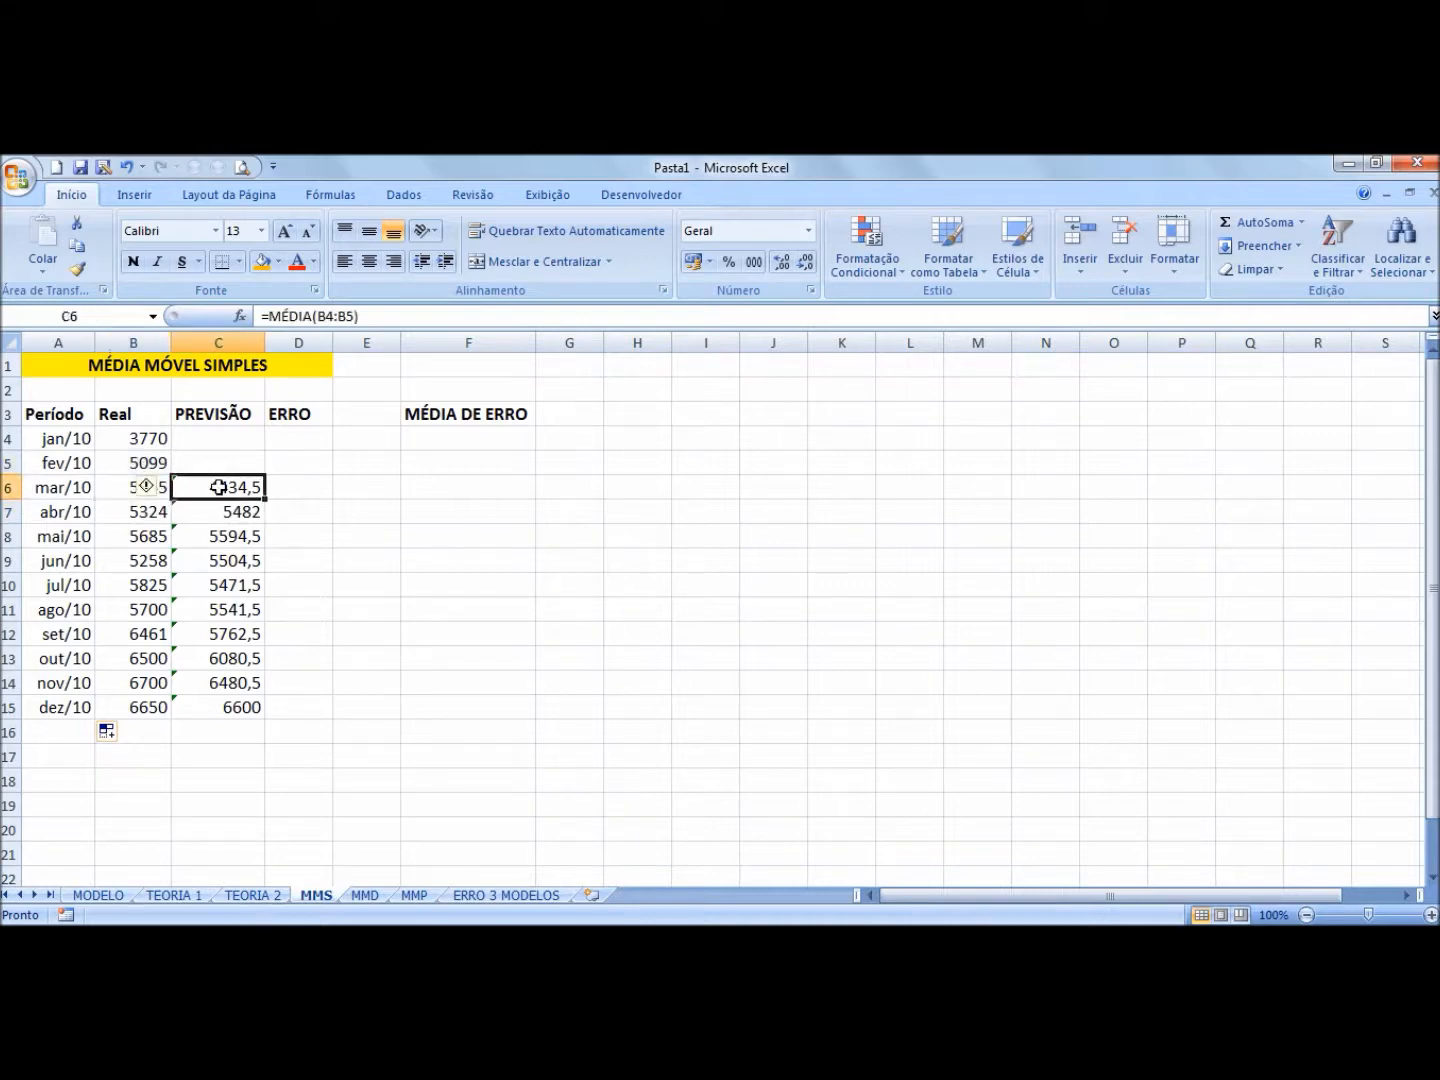
pyautogui.click(122, 492)
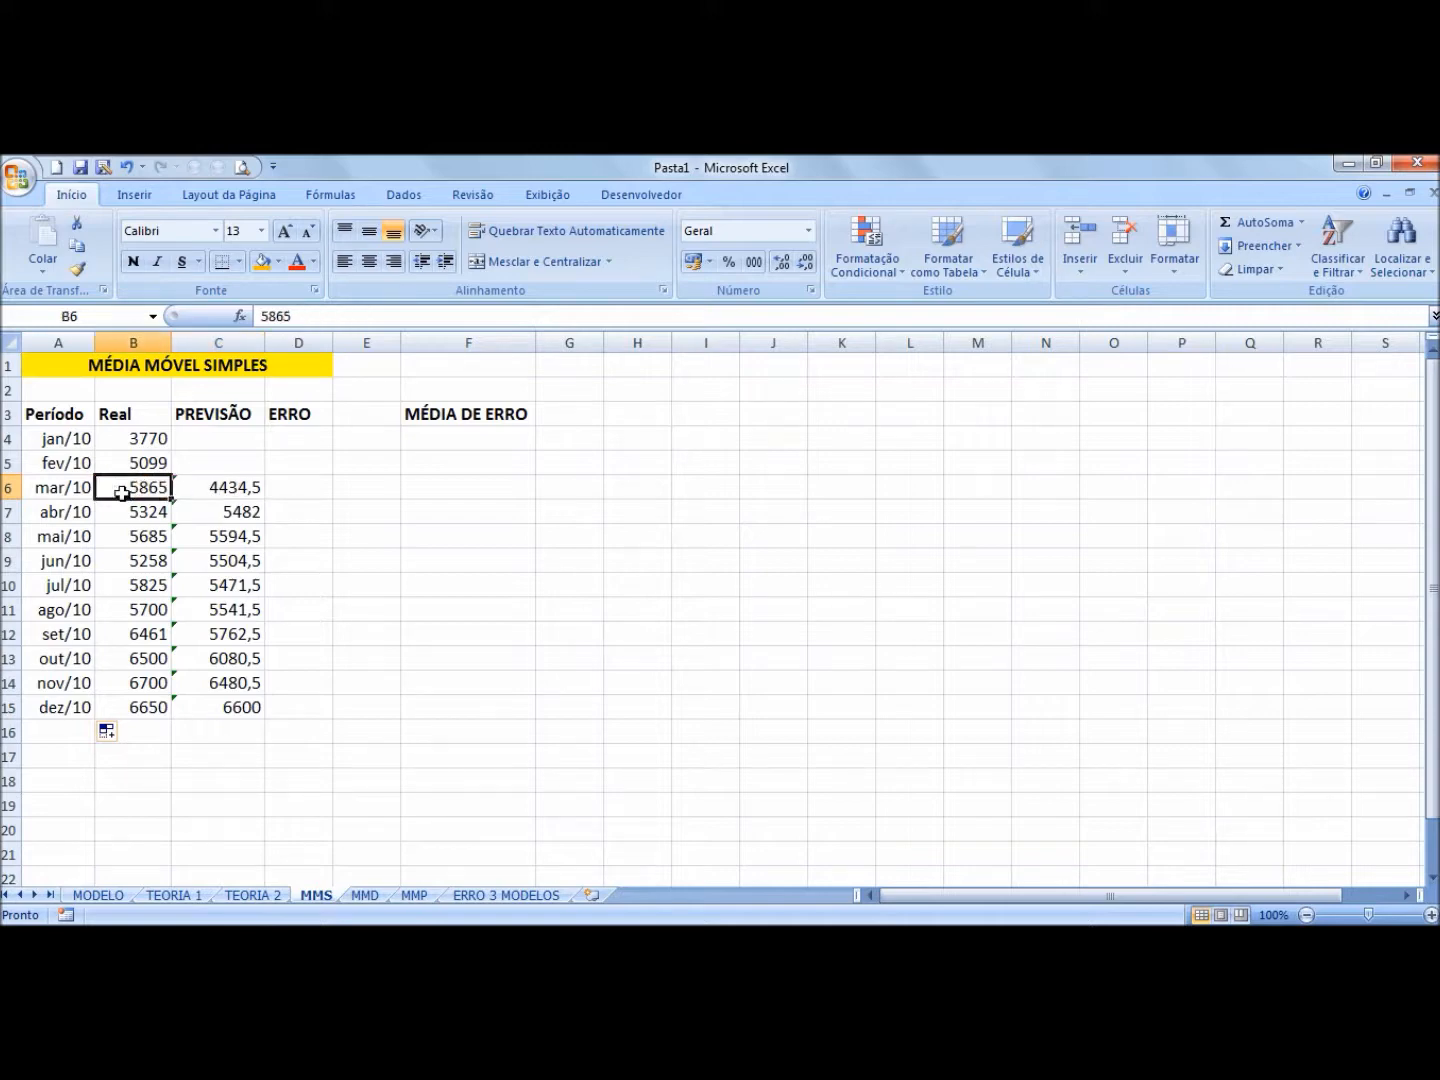
pyautogui.moveTo(123, 487)
pyautogui.mouseDown()
pyautogui.moveTo(128, 465)
pyautogui.moveTo(129, 486)
pyautogui.mouseUp()
pyautogui.click(252, 484)
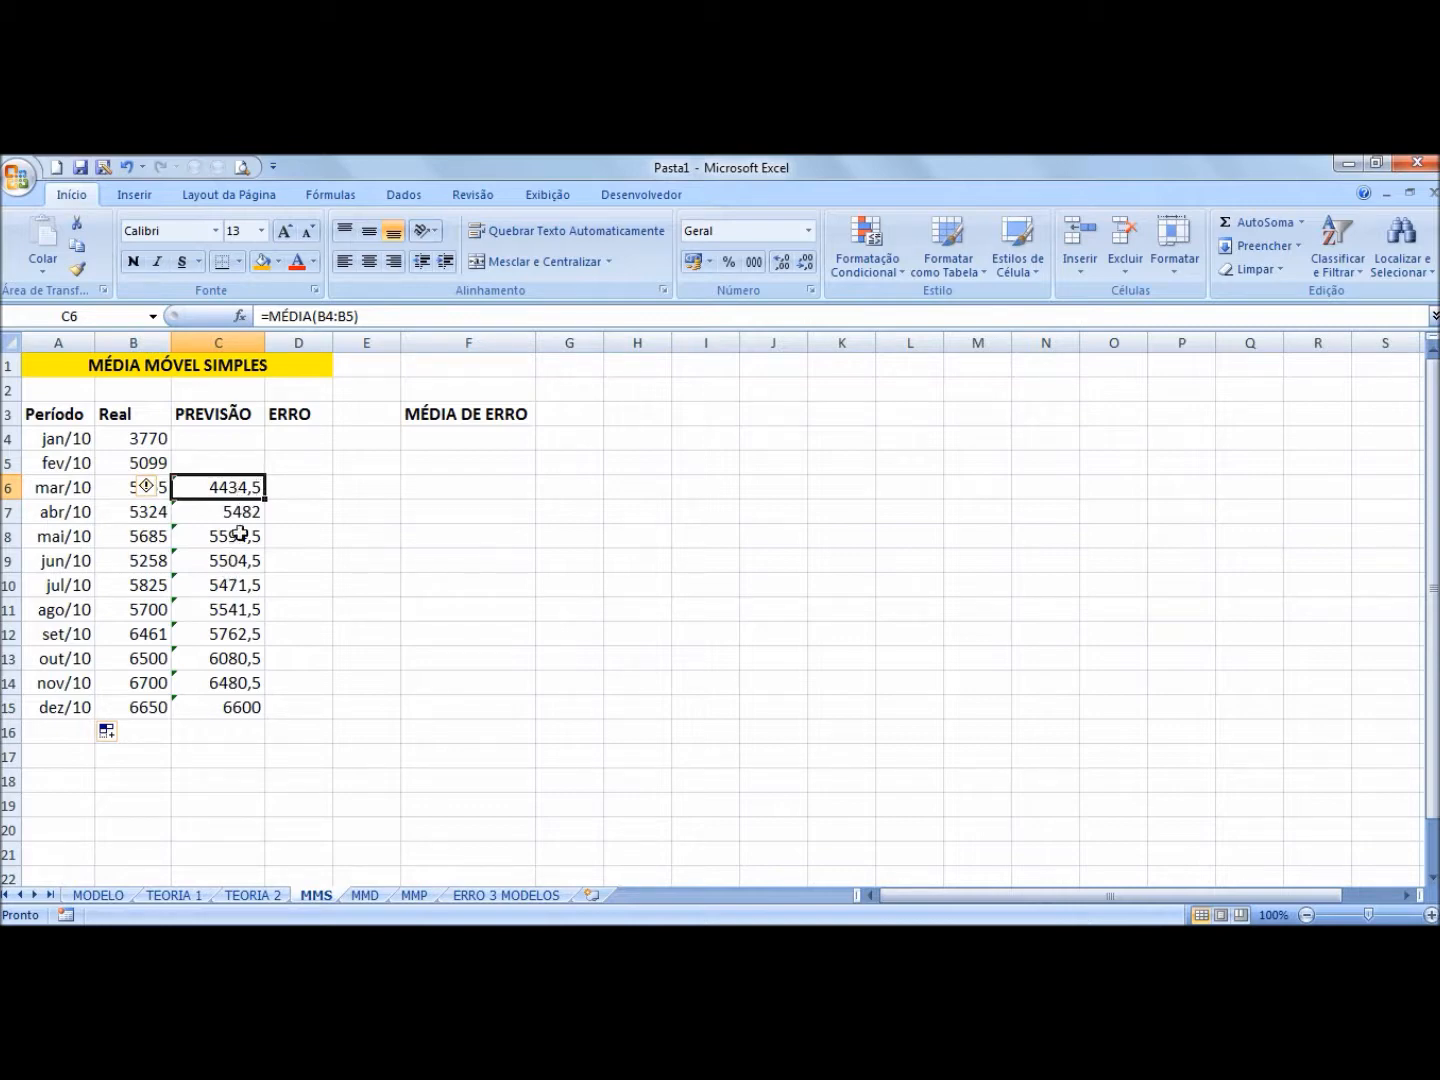
# Step: Inspect the cell ranges referenced by the PREVISÃO formulas for mar/10, ago/10, out/10 and nov/10 without changing them
pyautogui.press('F2')
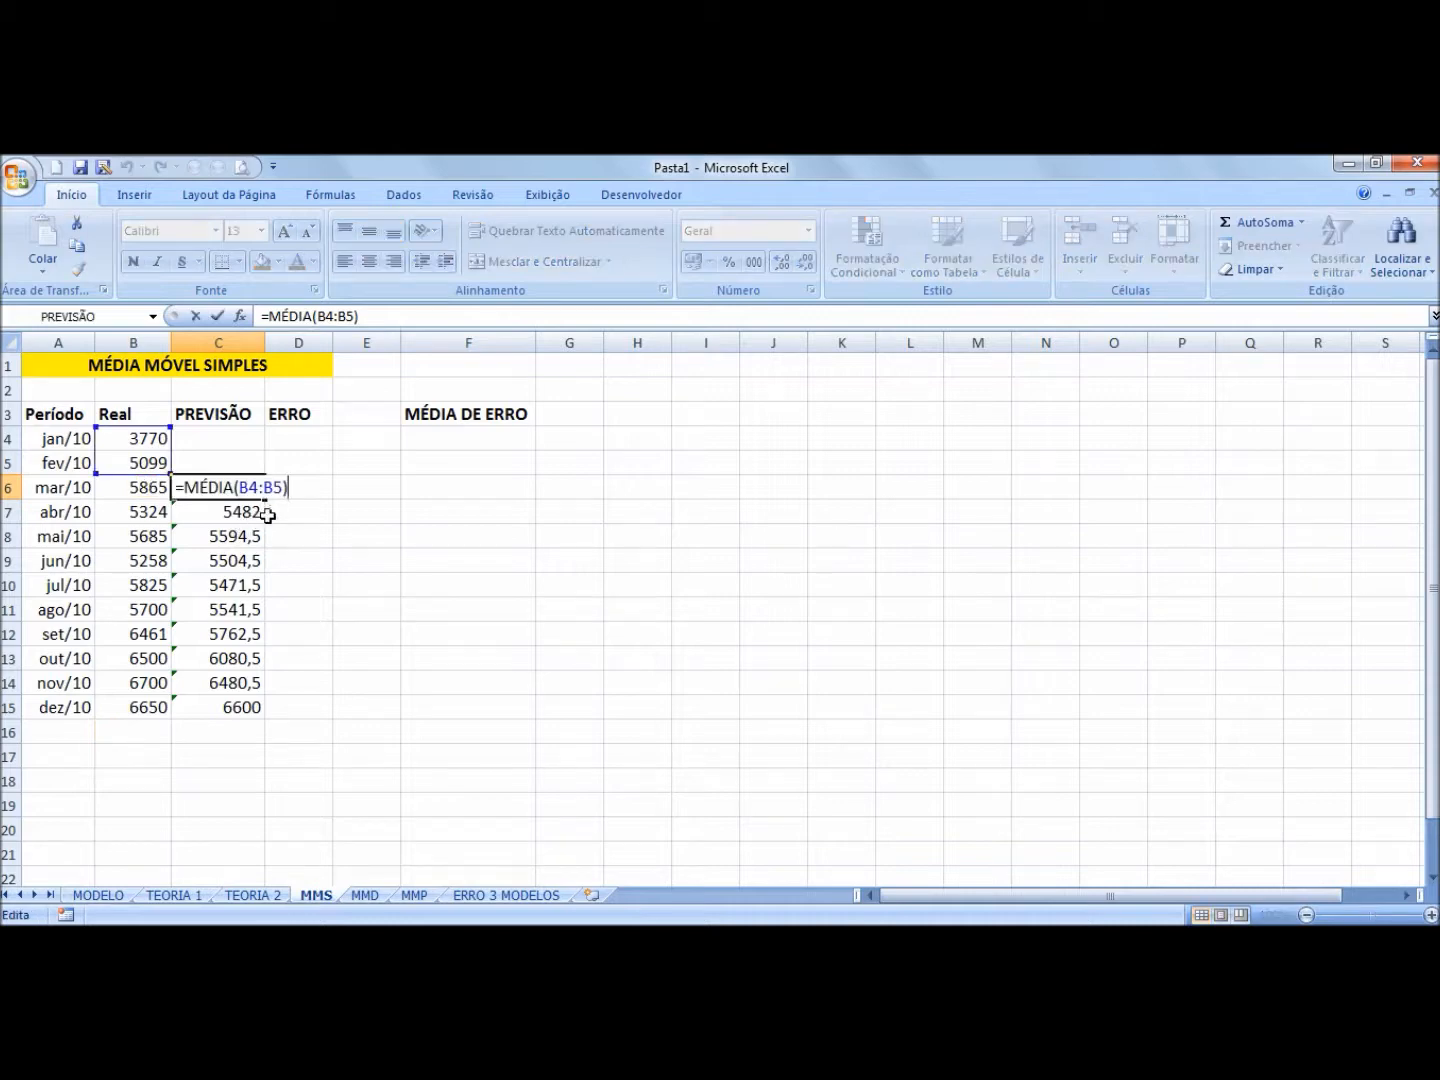
pyautogui.press('Escape')
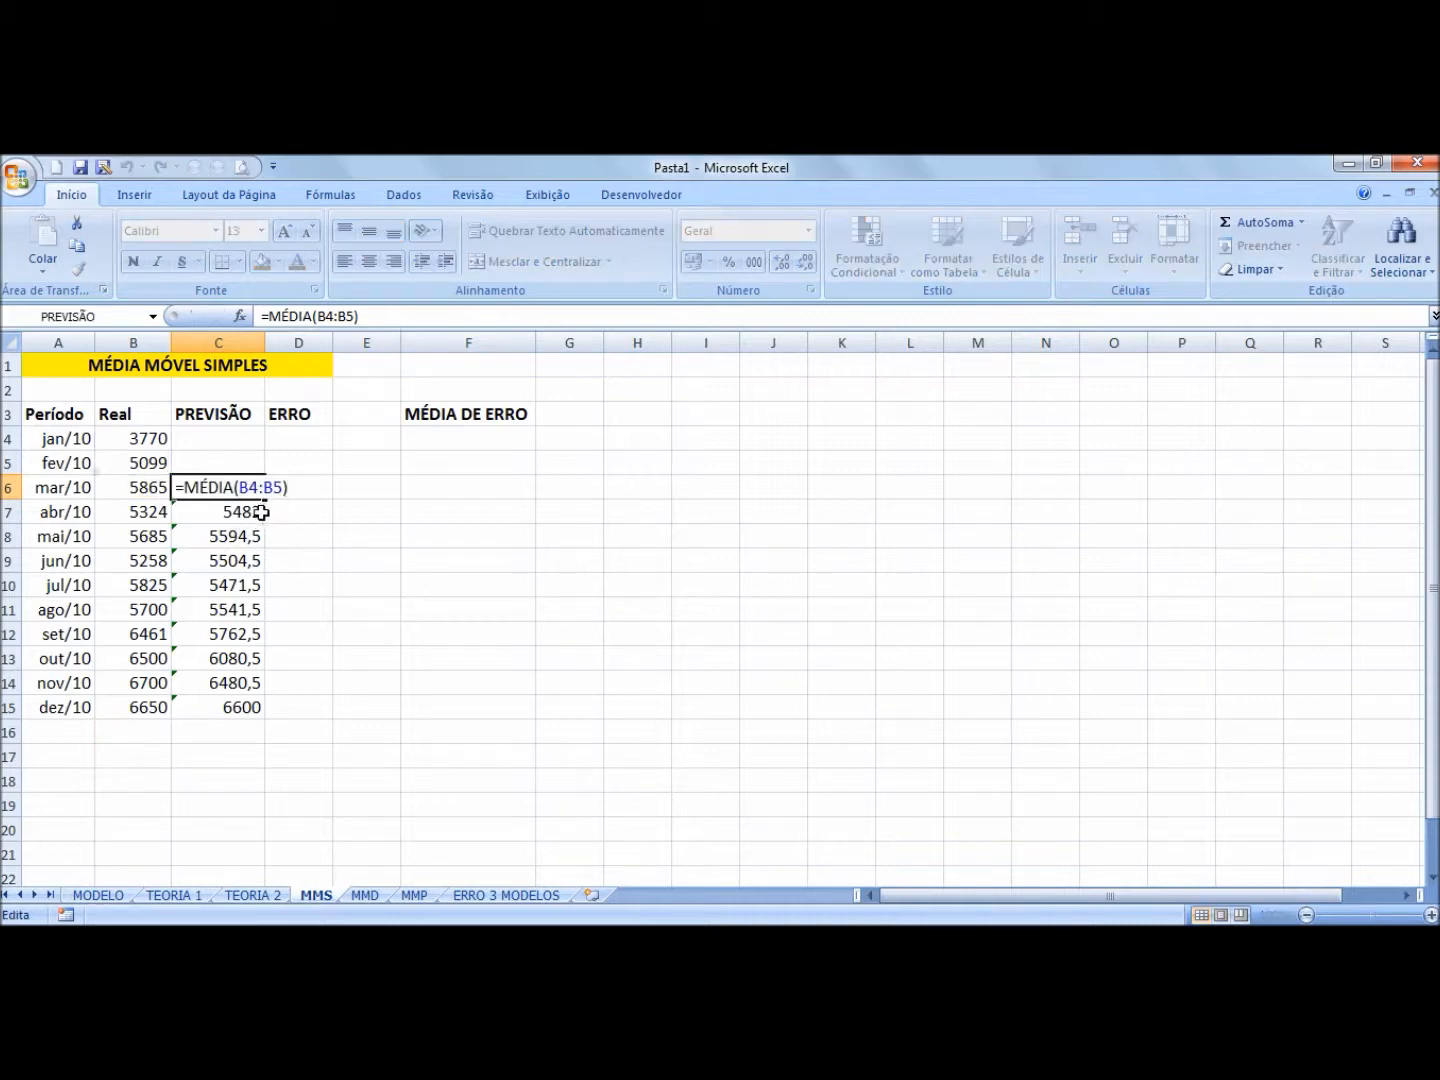
pyautogui.click(258, 612)
pyautogui.press('F2')
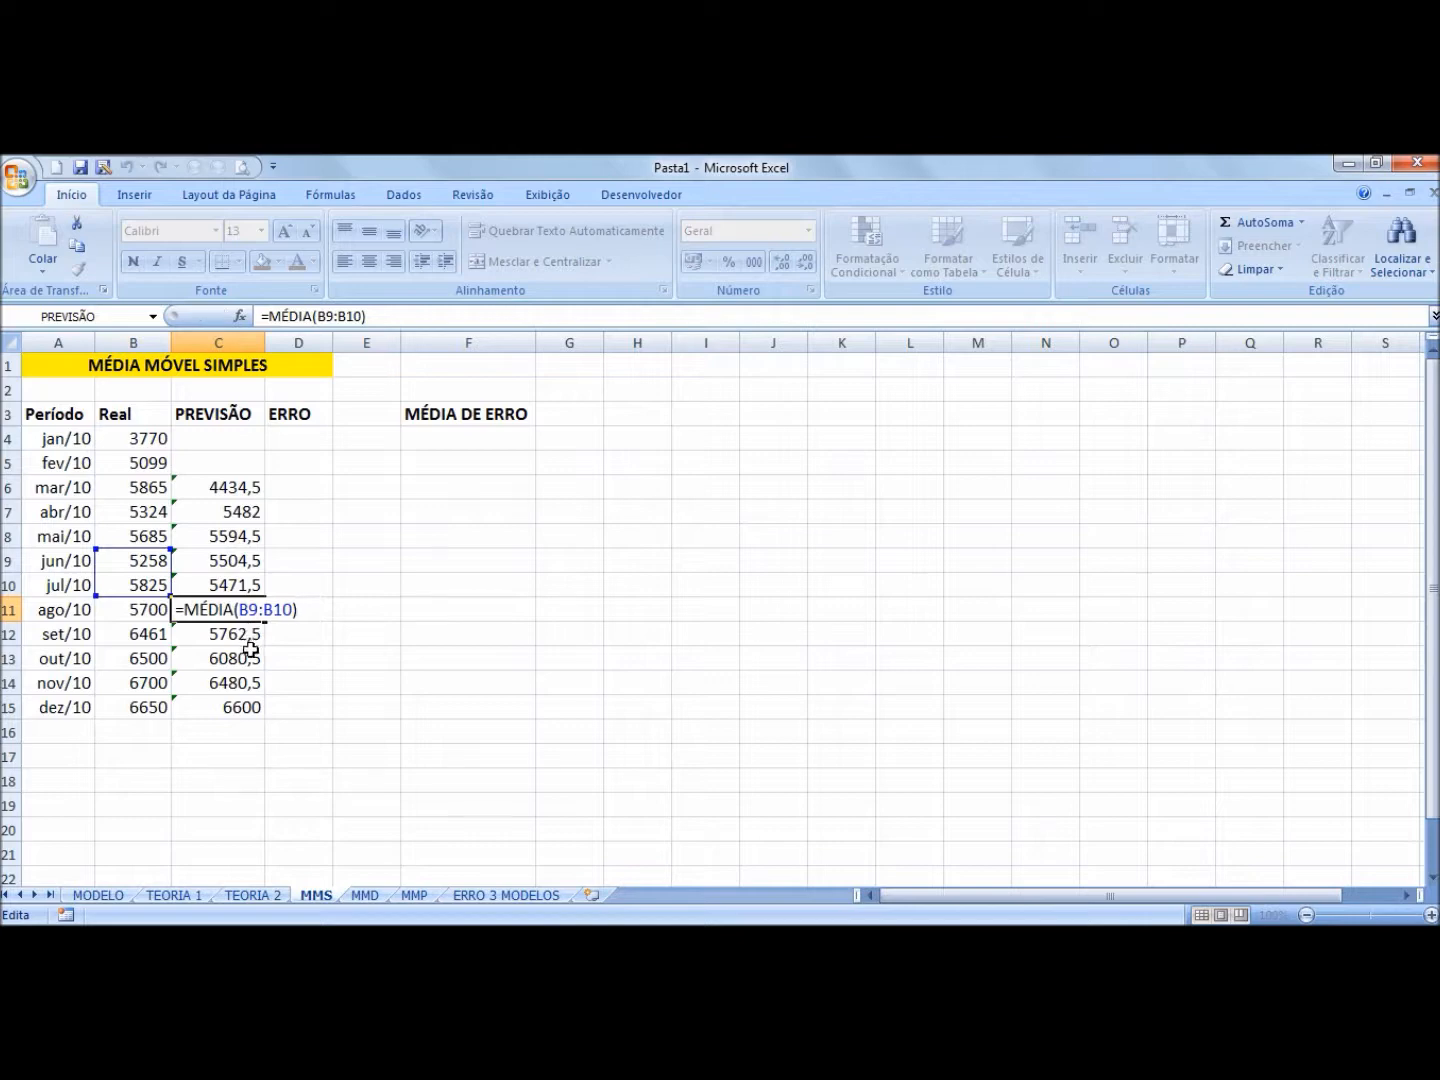
pyautogui.press('Escape')
pyautogui.click(268, 662)
pyautogui.press('F2')
pyautogui.press('Escape')
pyautogui.click(277, 689)
pyautogui.press('F2')
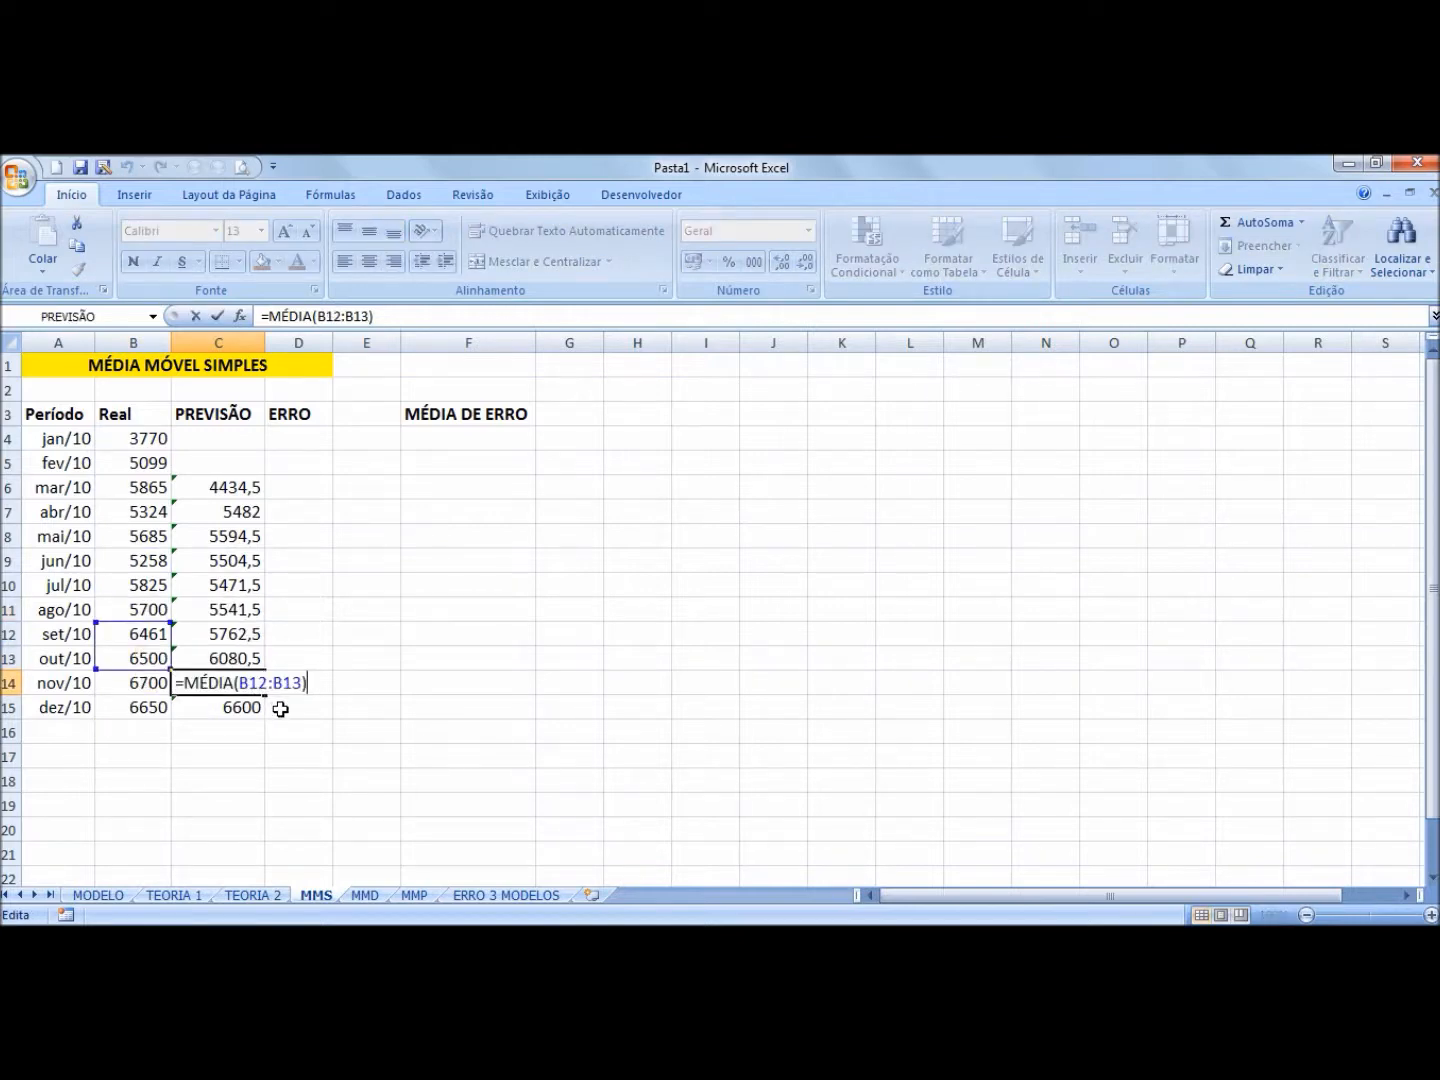
pyautogui.press('Escape')
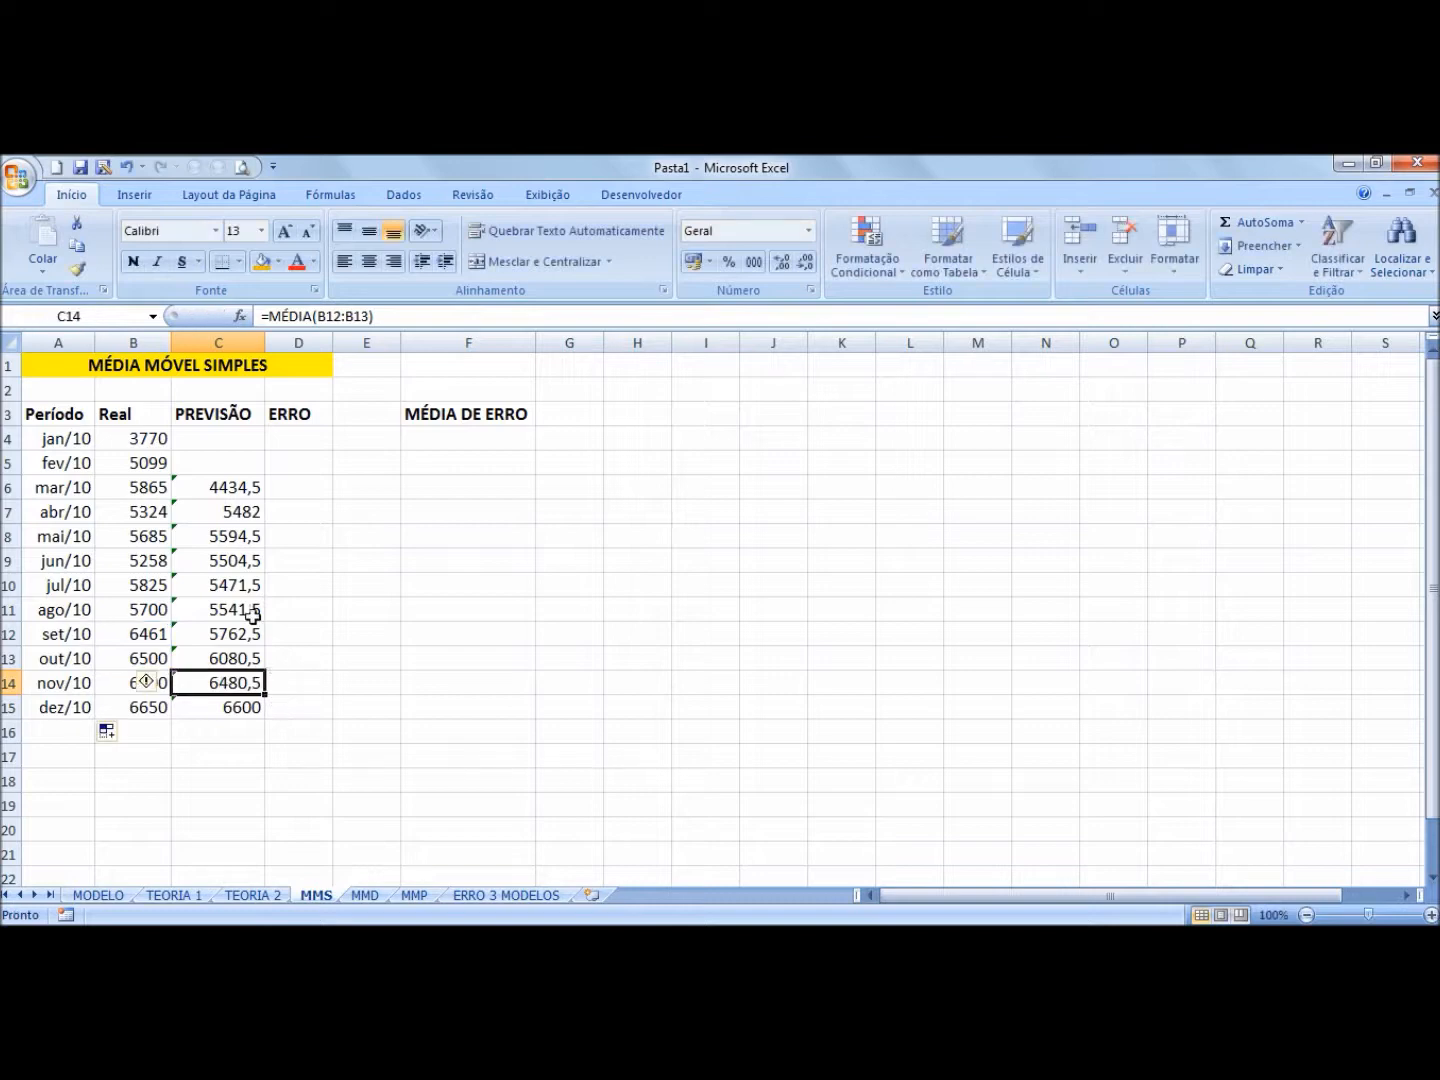
# Step: Clear all PREVISÃO forecasts from mar/10 to dez/10 (C6:C15) and return to cell C6
pyautogui.click(229, 496)
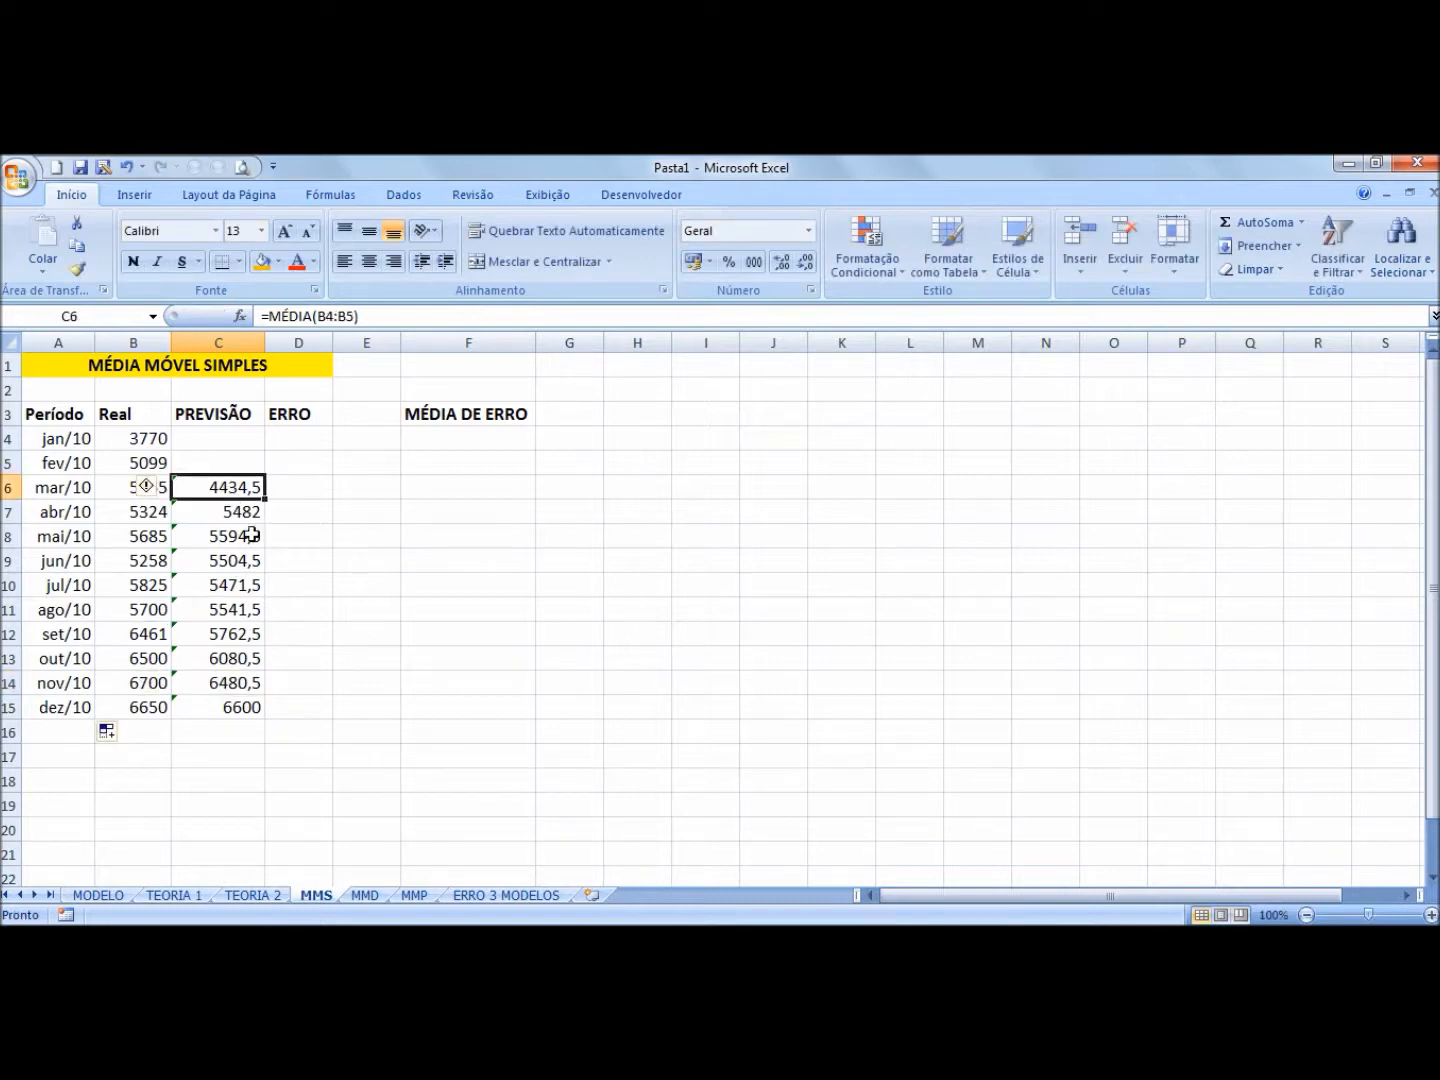
pyautogui.hotkey('ctrl', 'shift', 'Down')
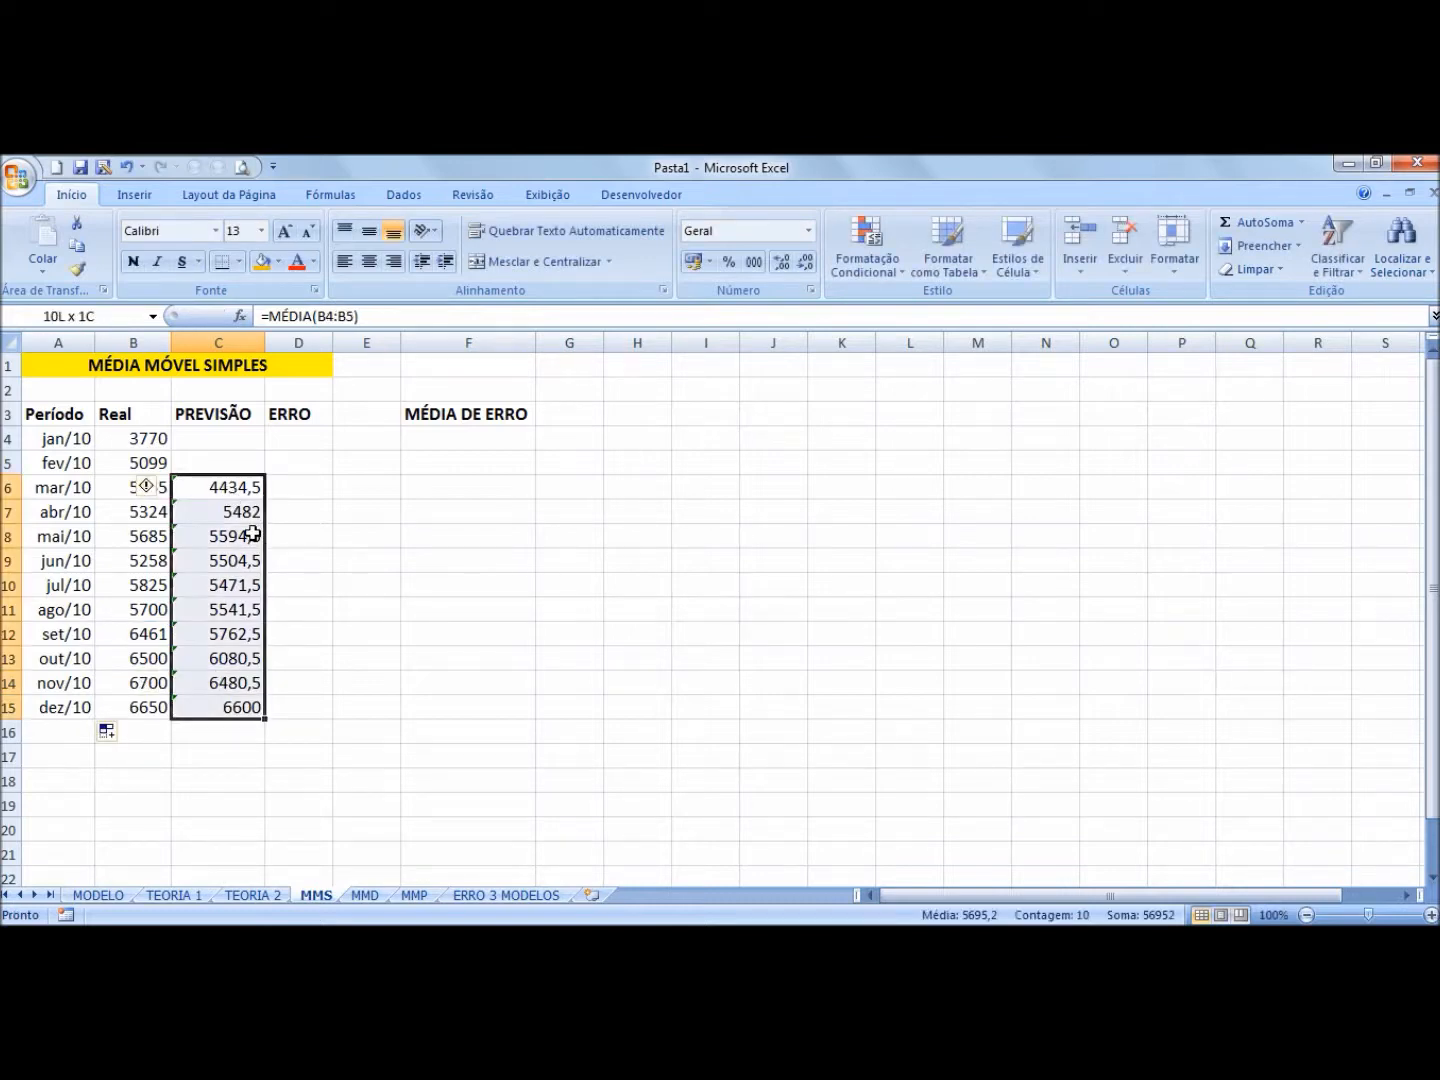
pyautogui.press('Delete')
pyautogui.press('Up')
pyautogui.press('Down')
# Step: Enter the mar/10 forecast in C6 as the average of the two previous Real values, =MÉDIA(B4:B5)
pyautogui.write('=MÉDI')
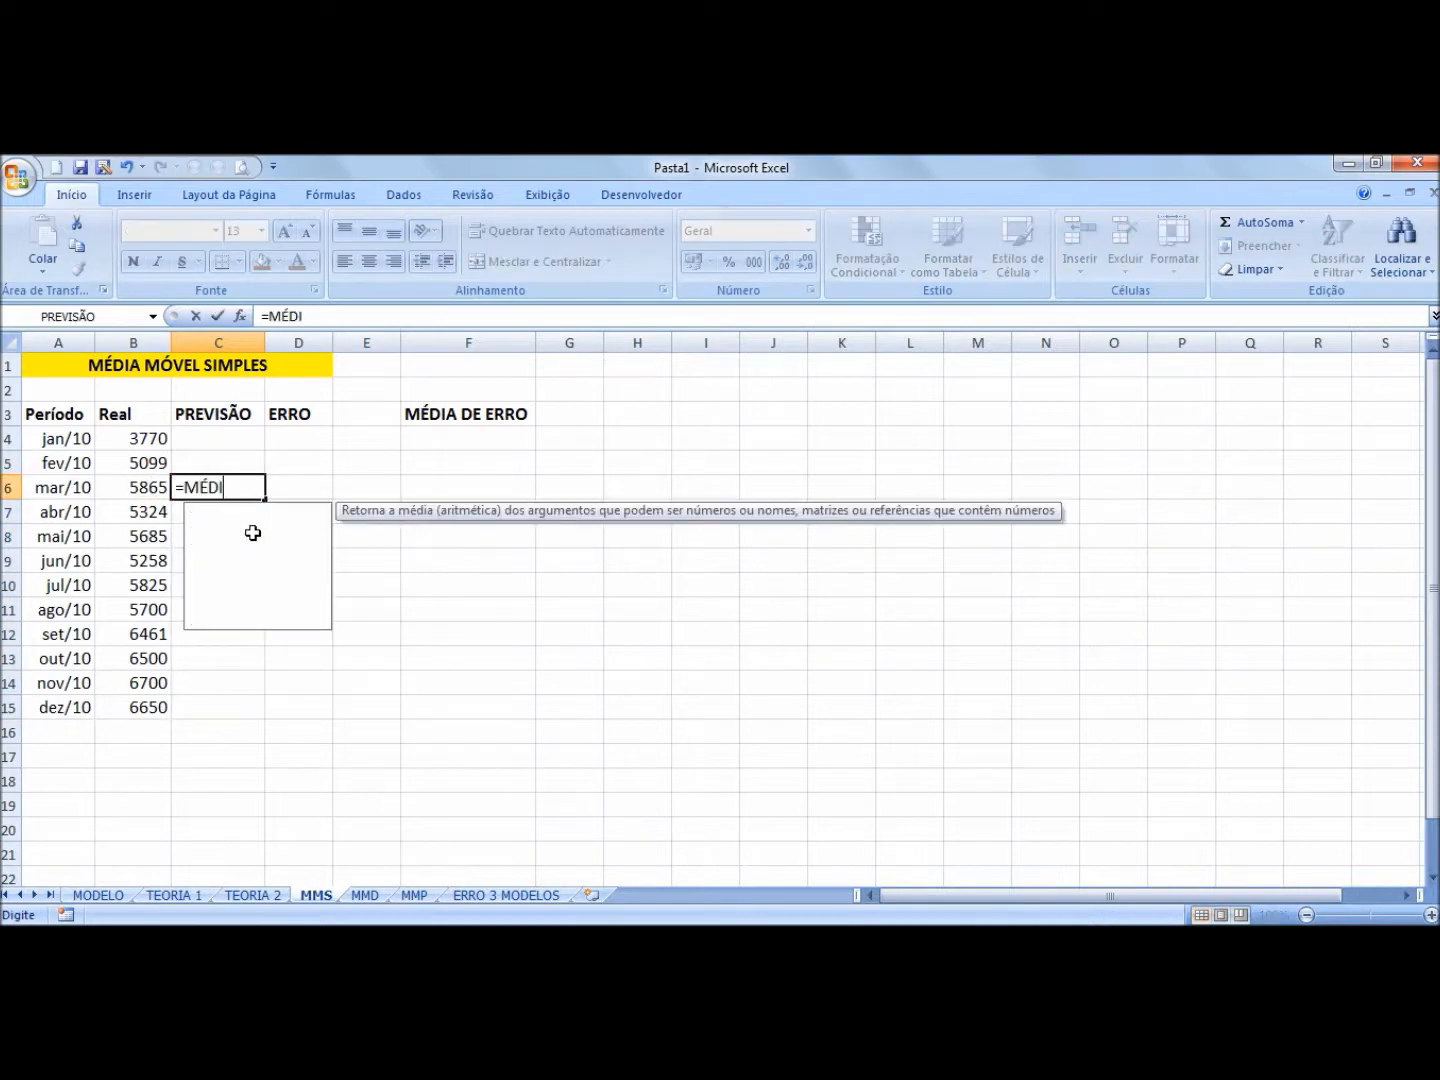
pyautogui.write('A(')
pyautogui.press('Left')
pyautogui.press('Up')
pyautogui.press('Up')
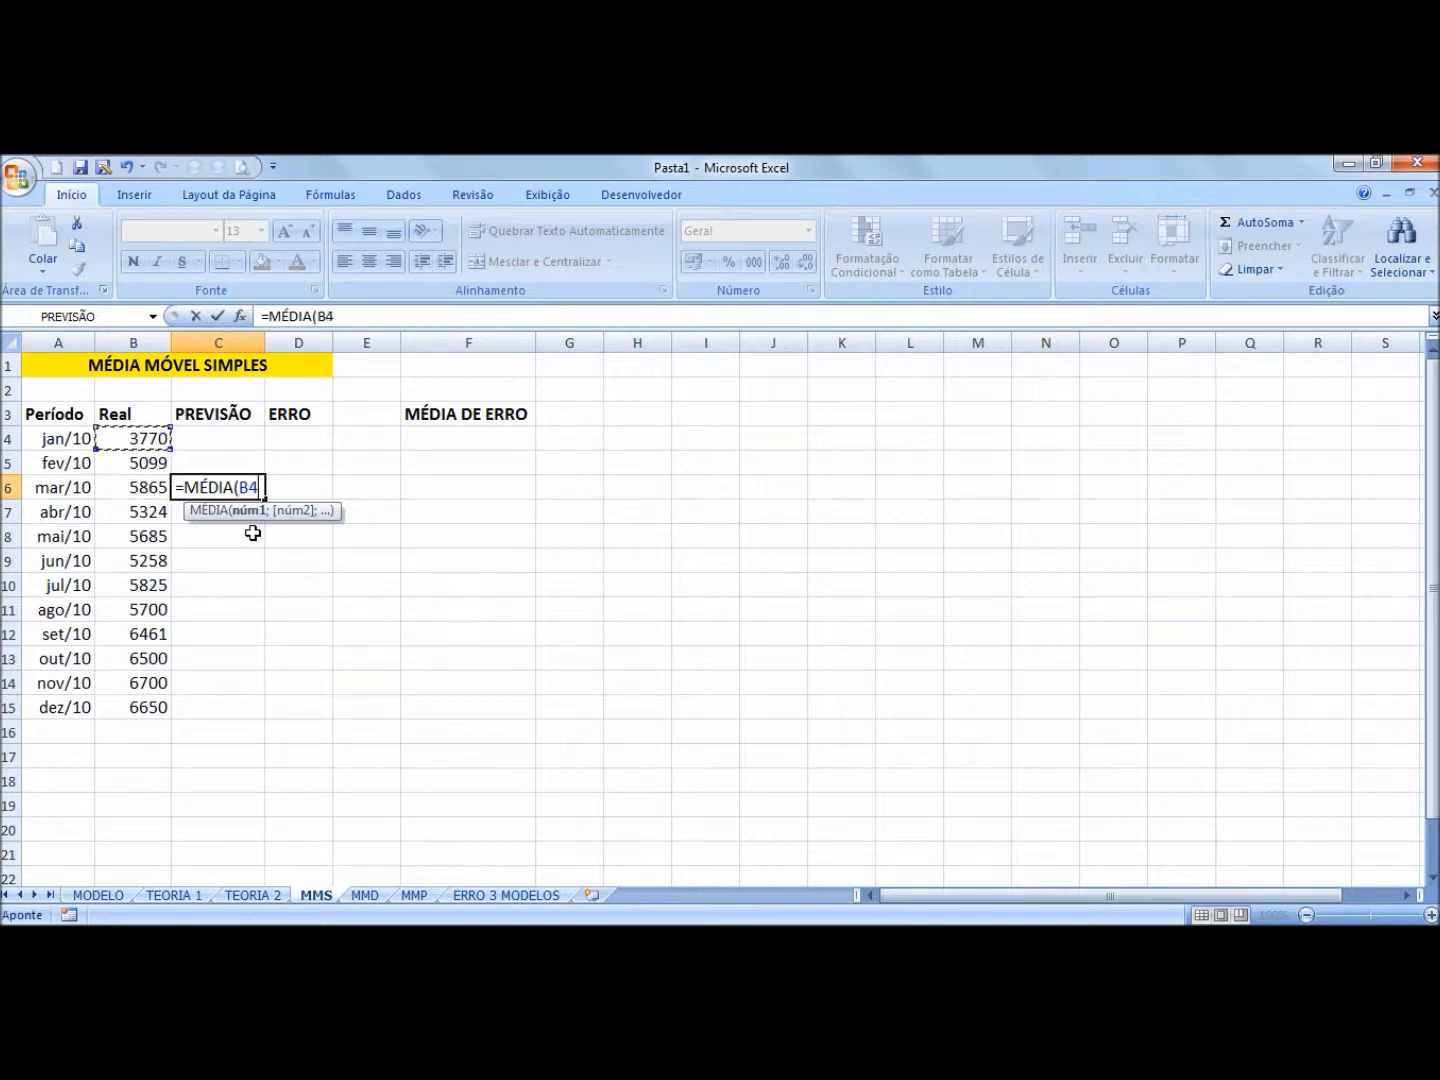
pyautogui.hotkey('shift', 'Down')
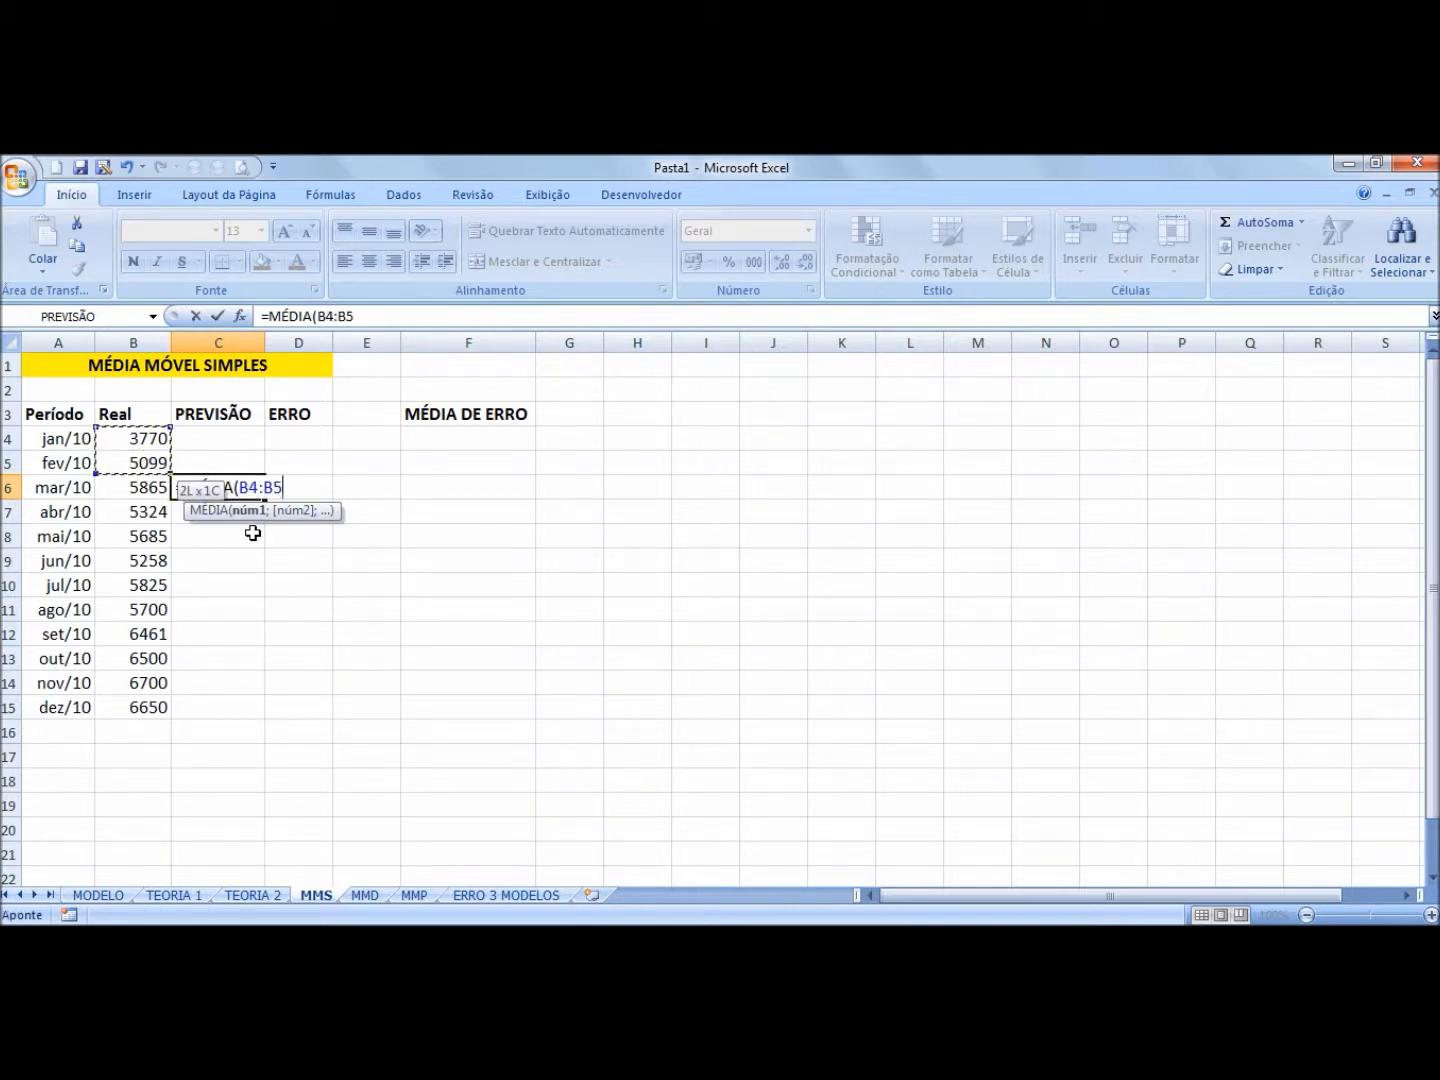
pyautogui.write(')')
pyautogui.press('Return')
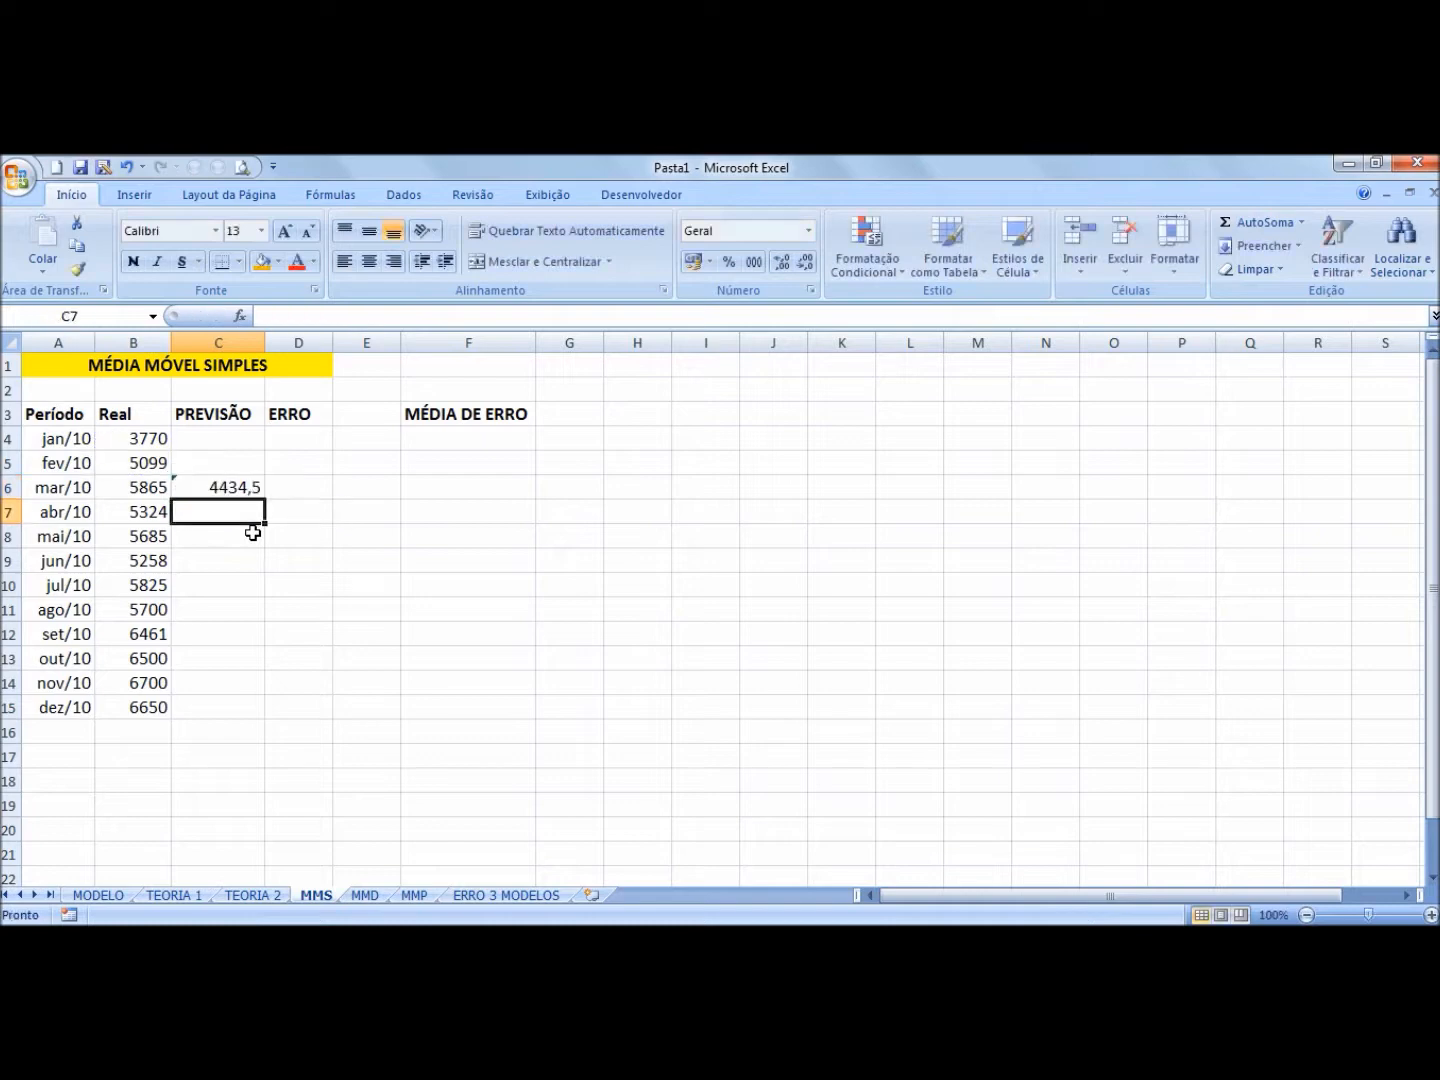
# Step: Fill the C6 average formula down to dez/10 (C15) and check the copied forecast formulas
pyautogui.click(224, 481)
pyautogui.moveTo(264, 499); pyautogui.dragTo(235, 724)
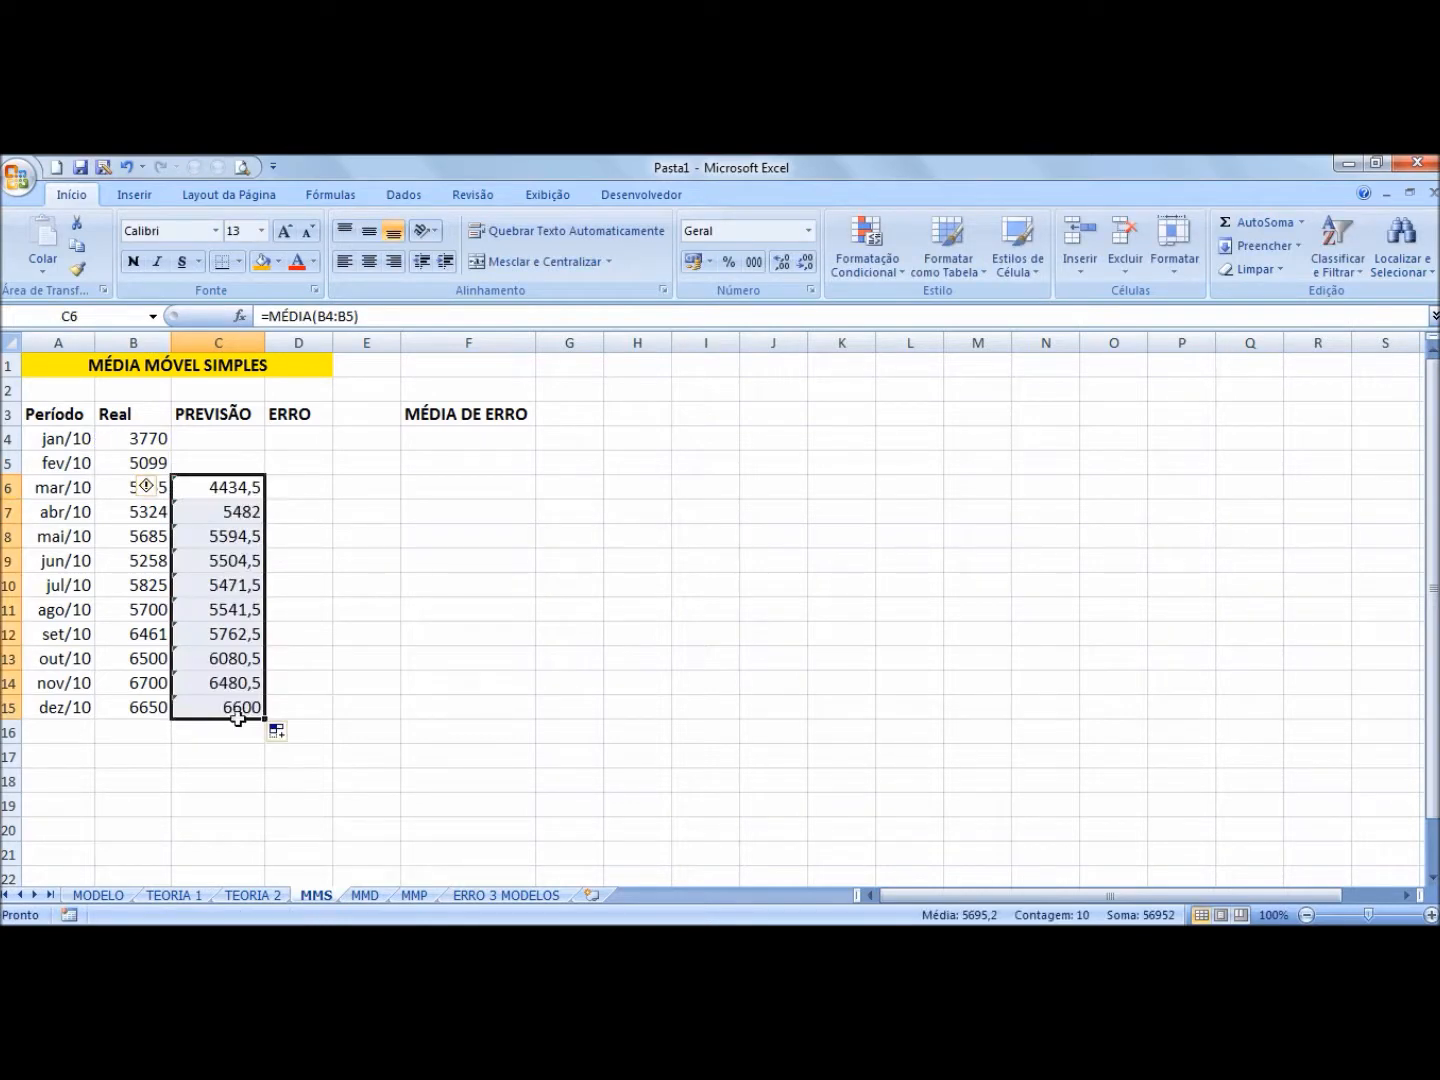
pyautogui.click(226, 491)
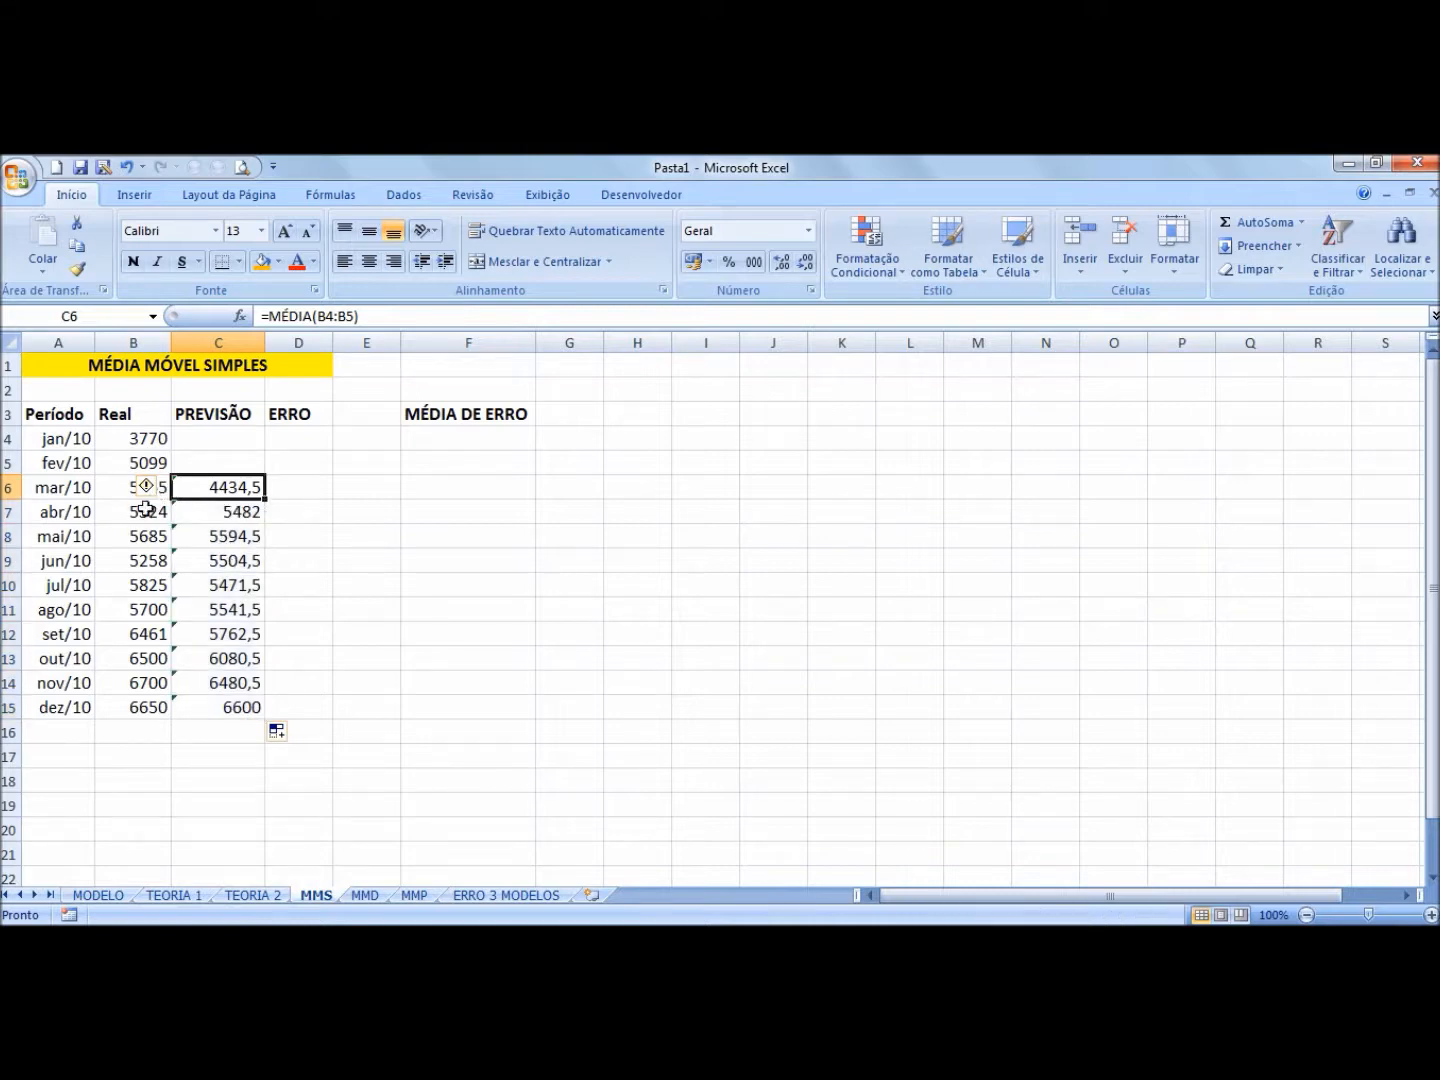
pyautogui.click(231, 512)
pyautogui.click(236, 537)
pyautogui.click(238, 562)
pyautogui.click(243, 585)
pyautogui.click(245, 608)
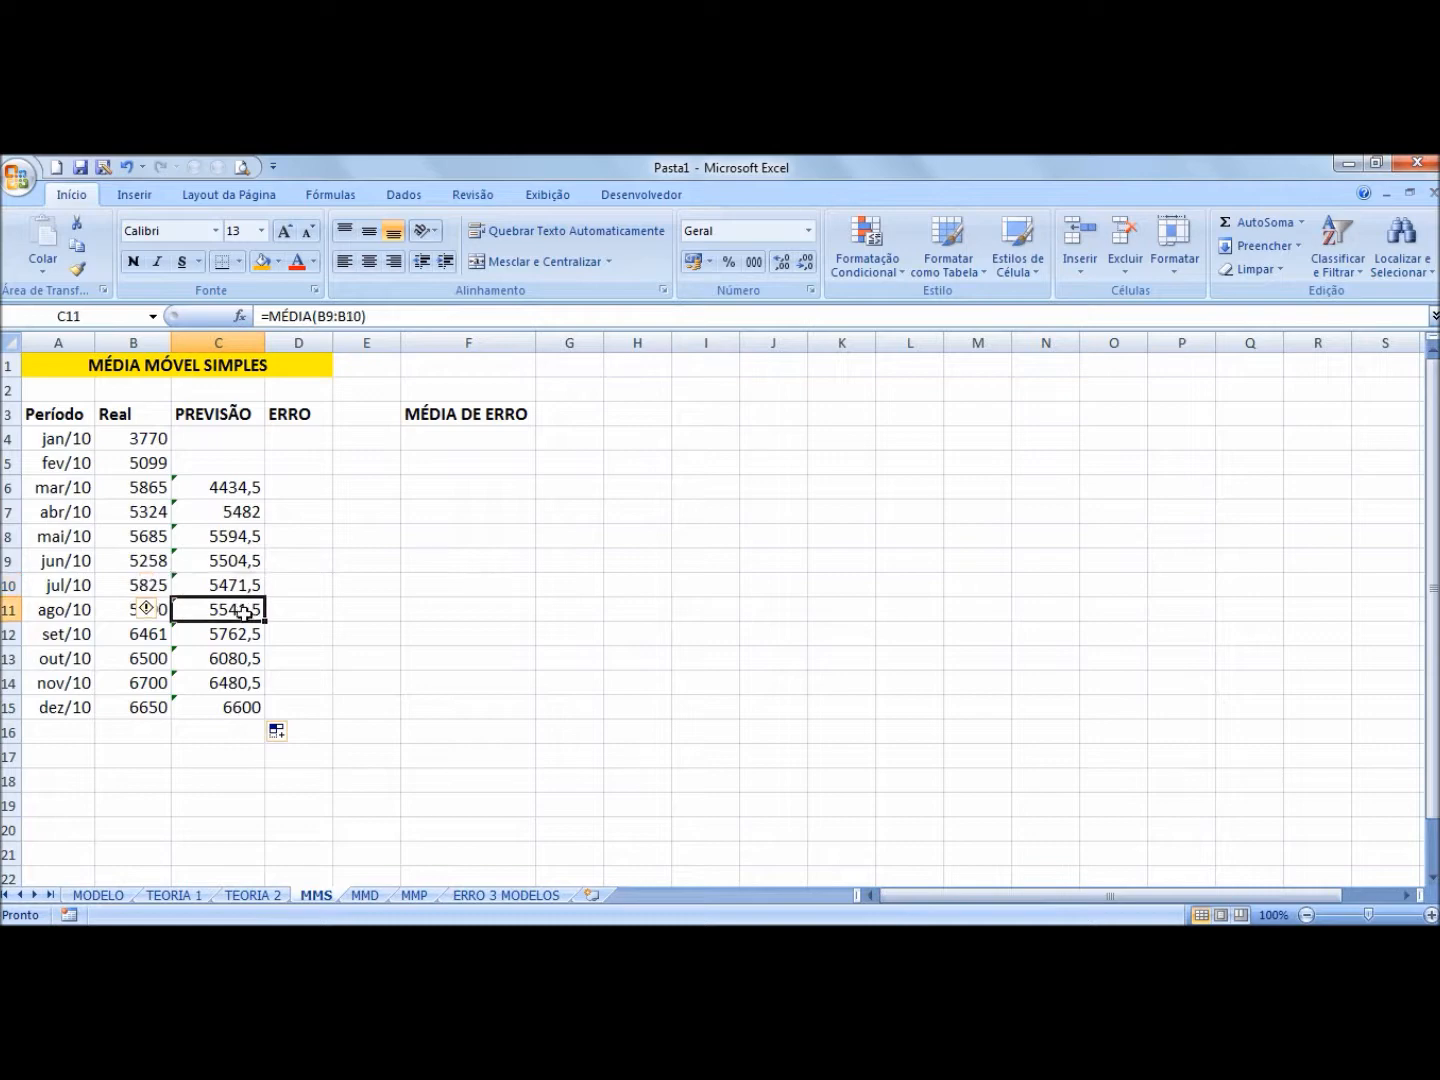
pyautogui.click(256, 708)
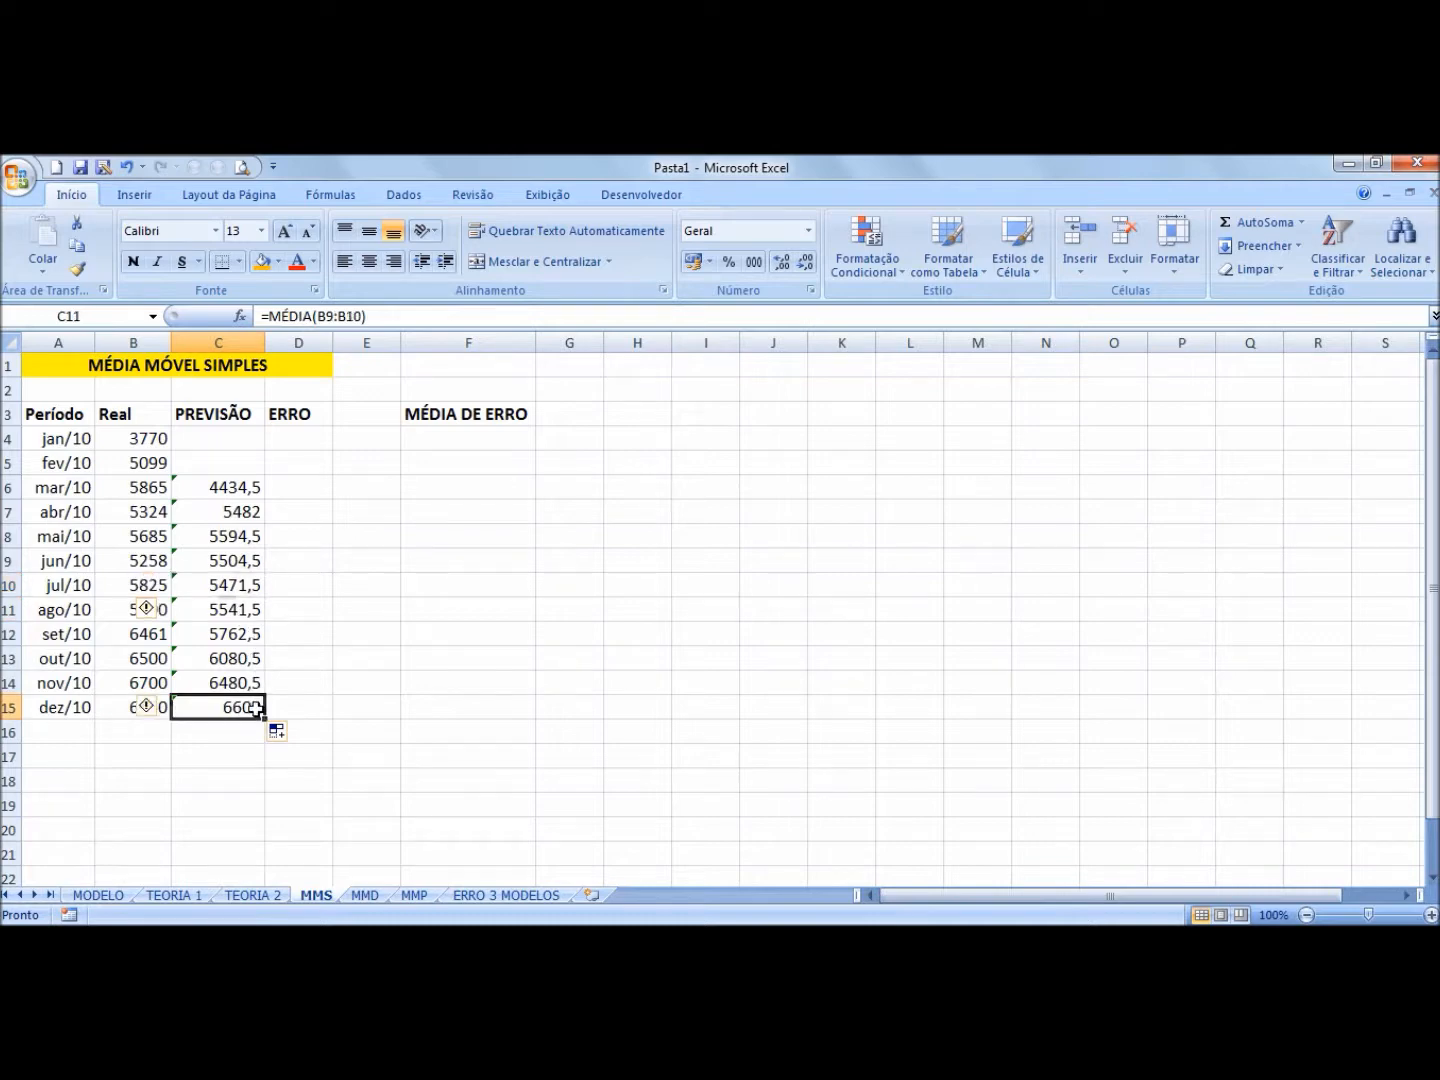
# Step: Compare the mar/10 Real value with its forecast in C6 and the jan/10 and fev/10 values behind it
pyautogui.click(283, 490)
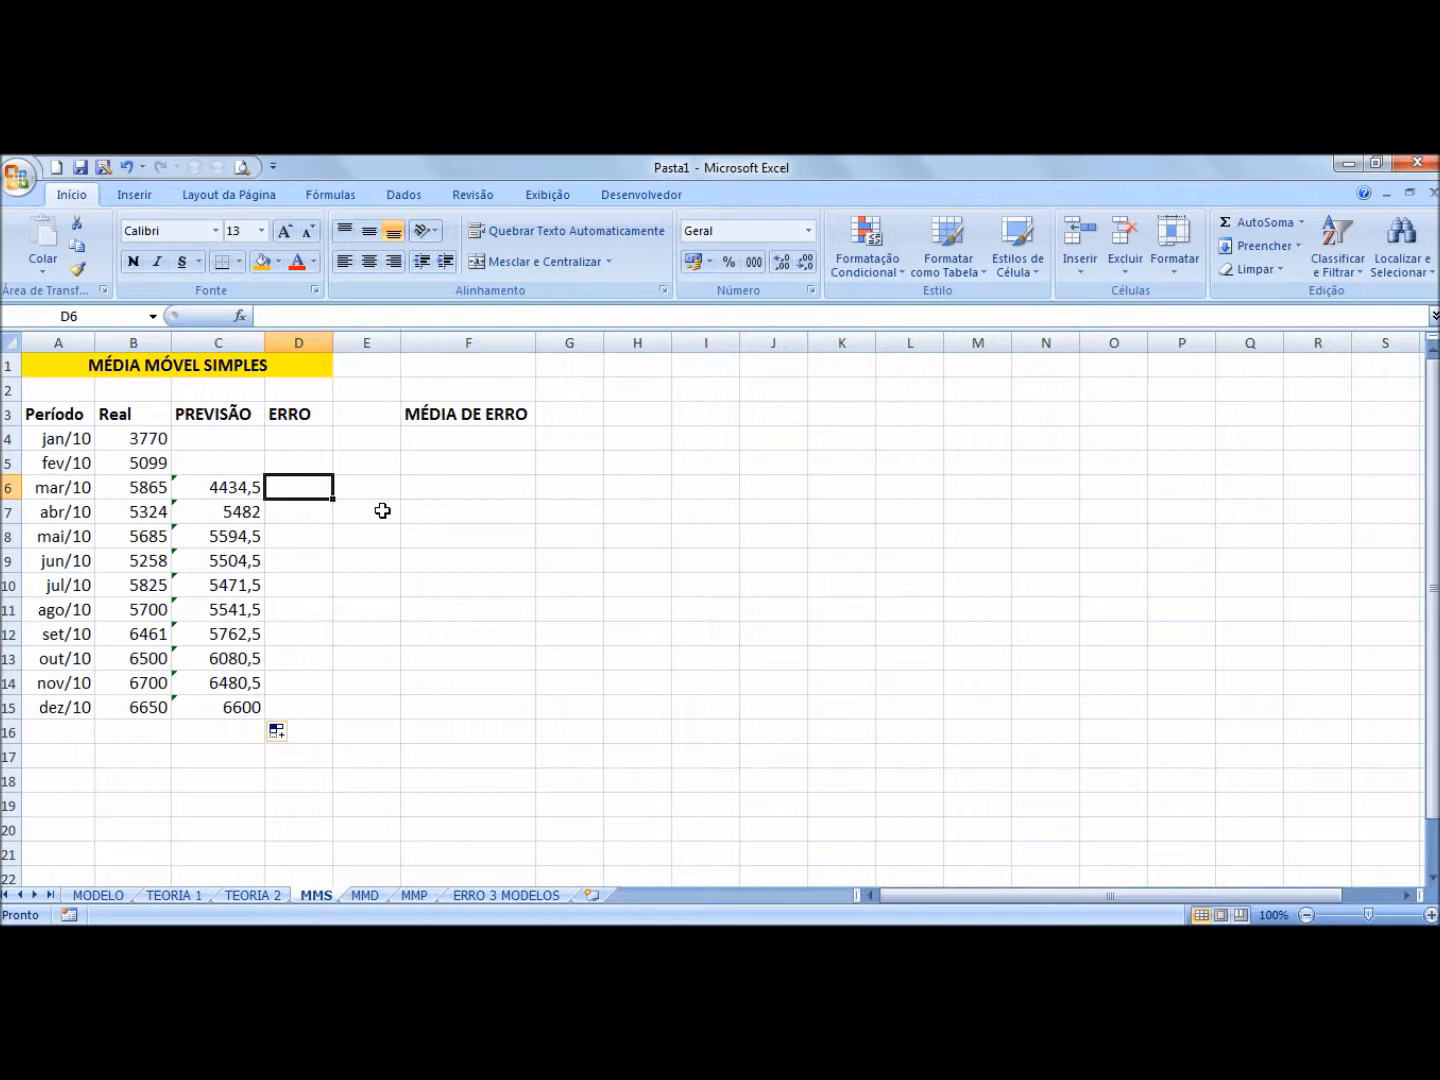
pyautogui.moveTo(132, 461); pyautogui.dragTo(132, 438)
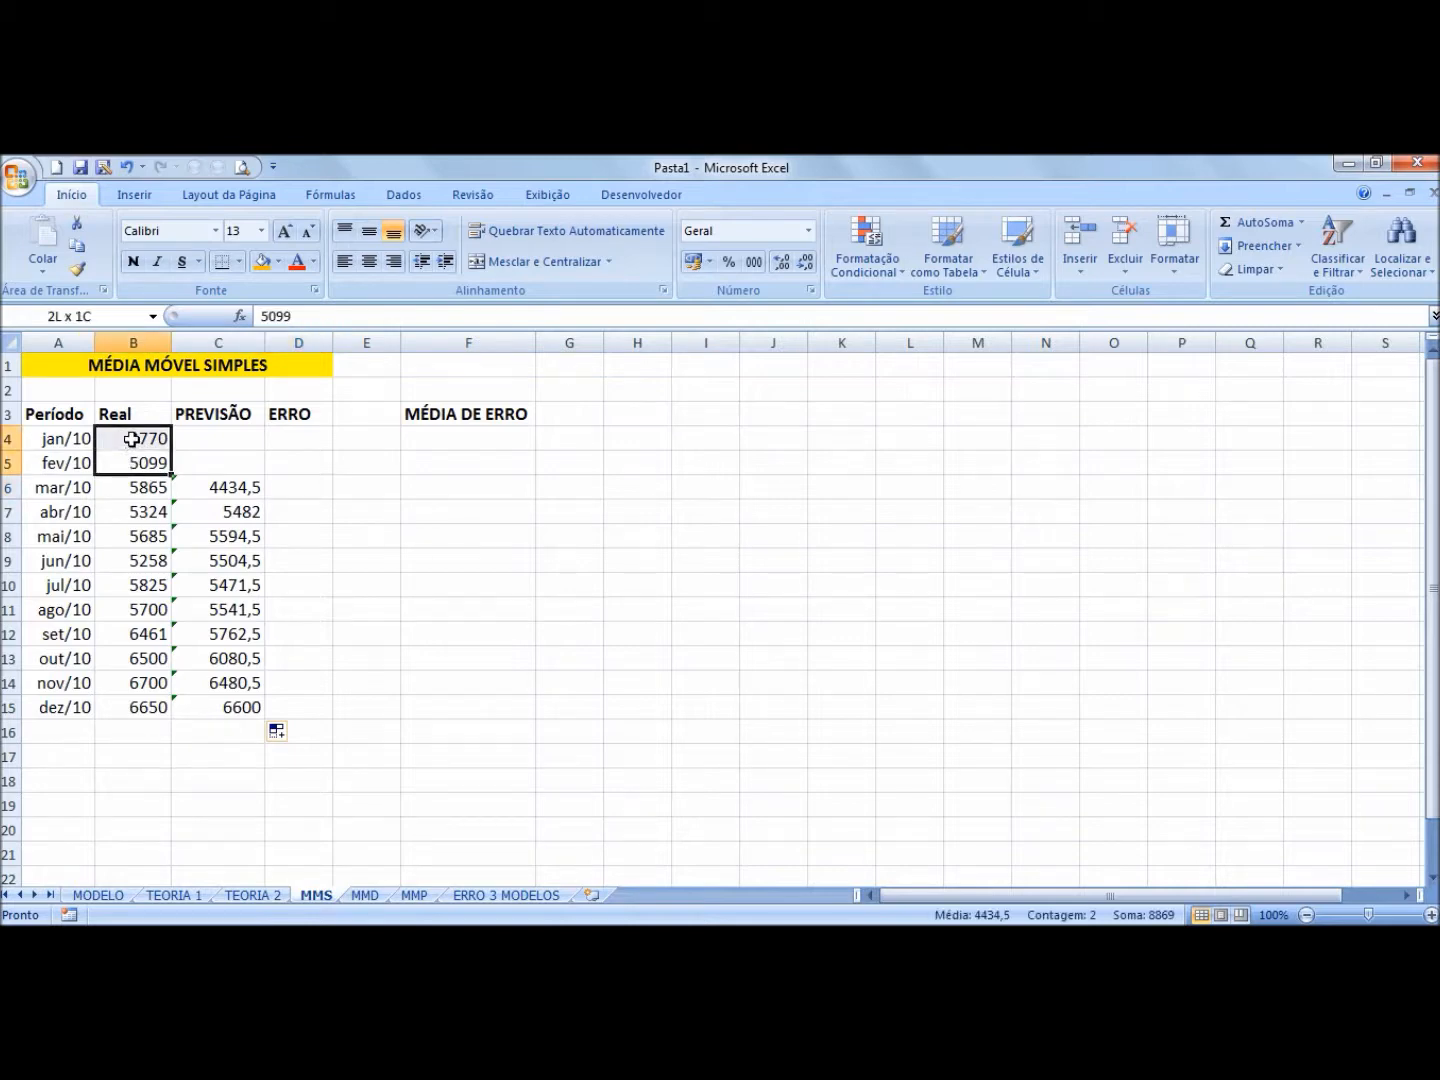
pyautogui.click(122, 463)
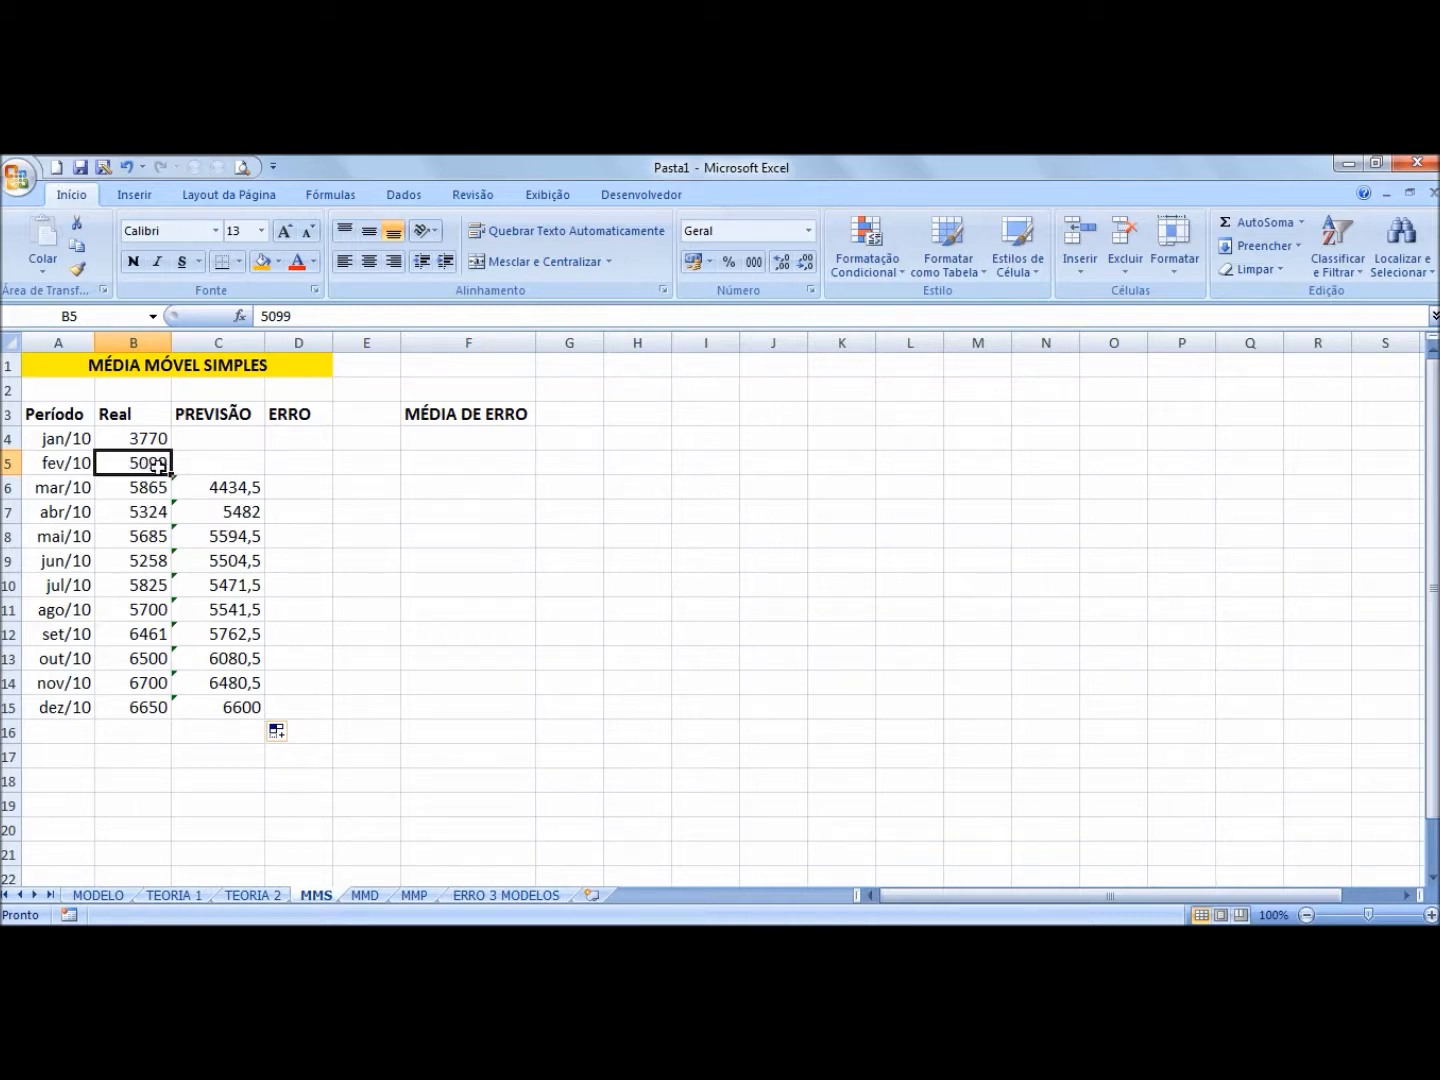
pyautogui.click(235, 489)
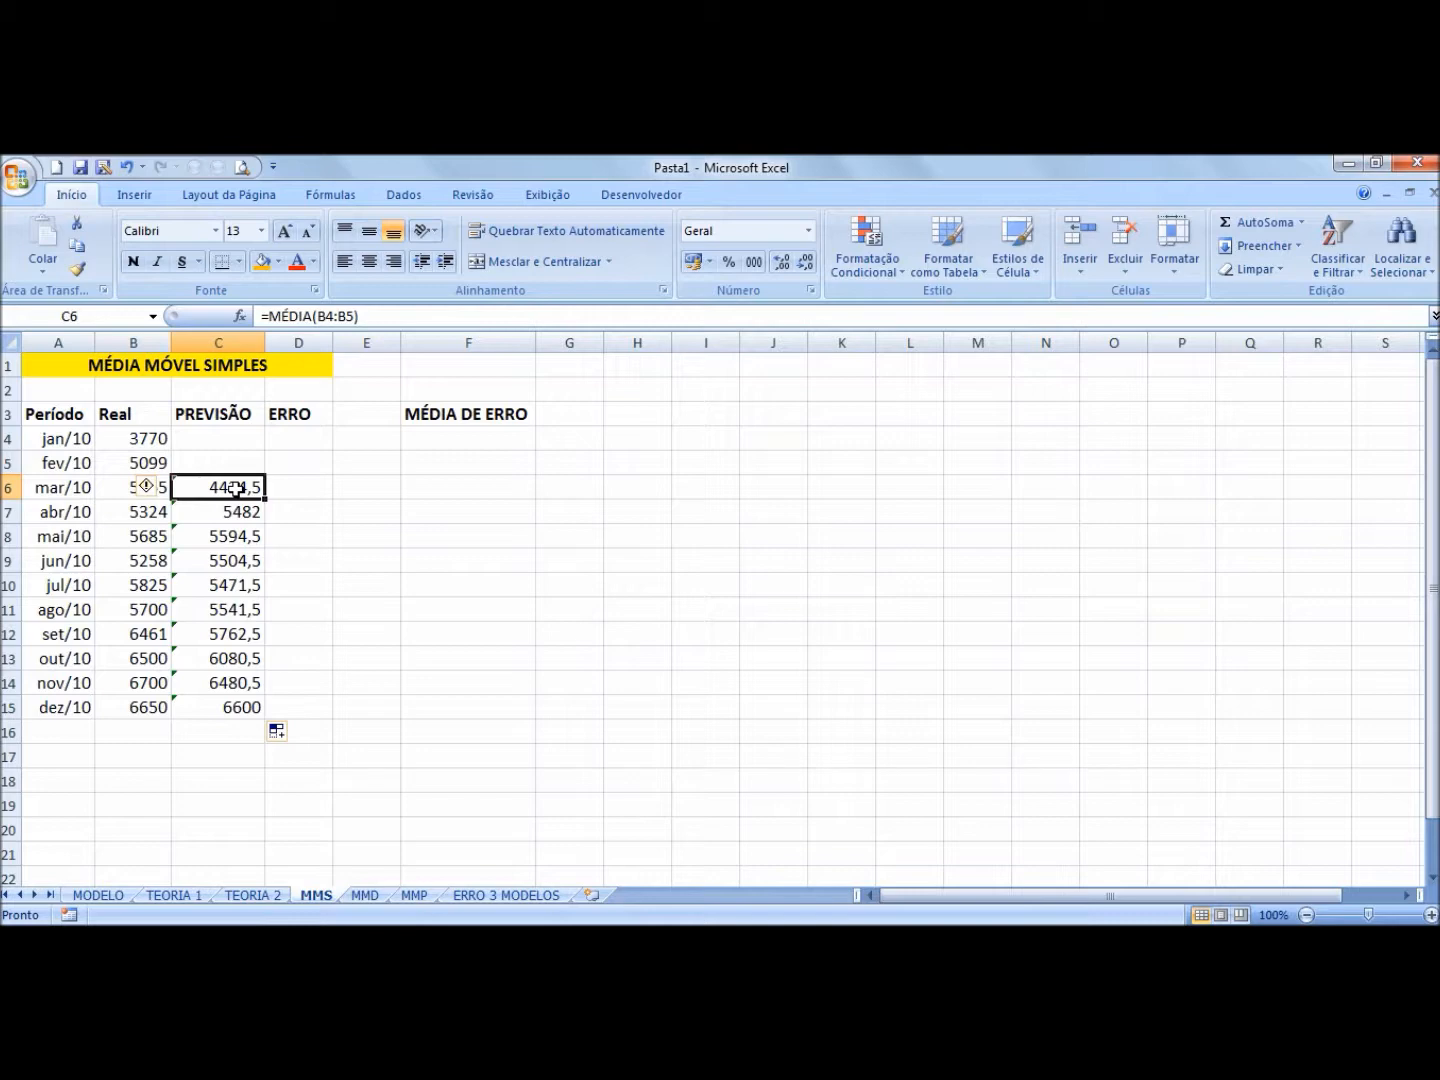
pyautogui.click(117, 491)
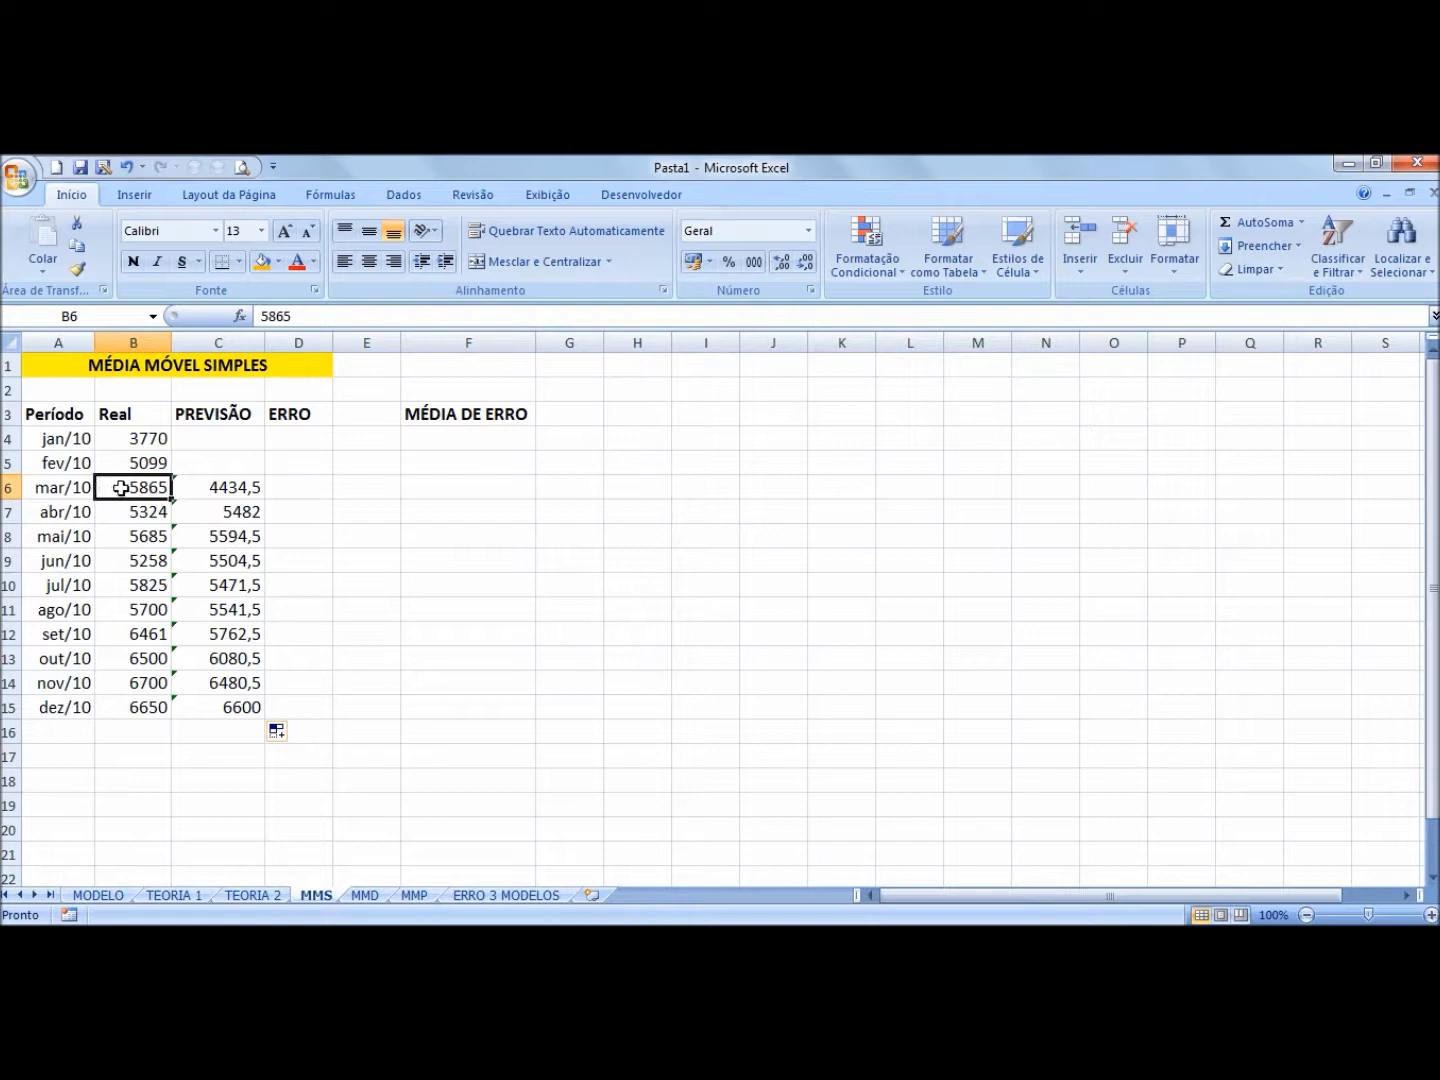
pyautogui.click(244, 486)
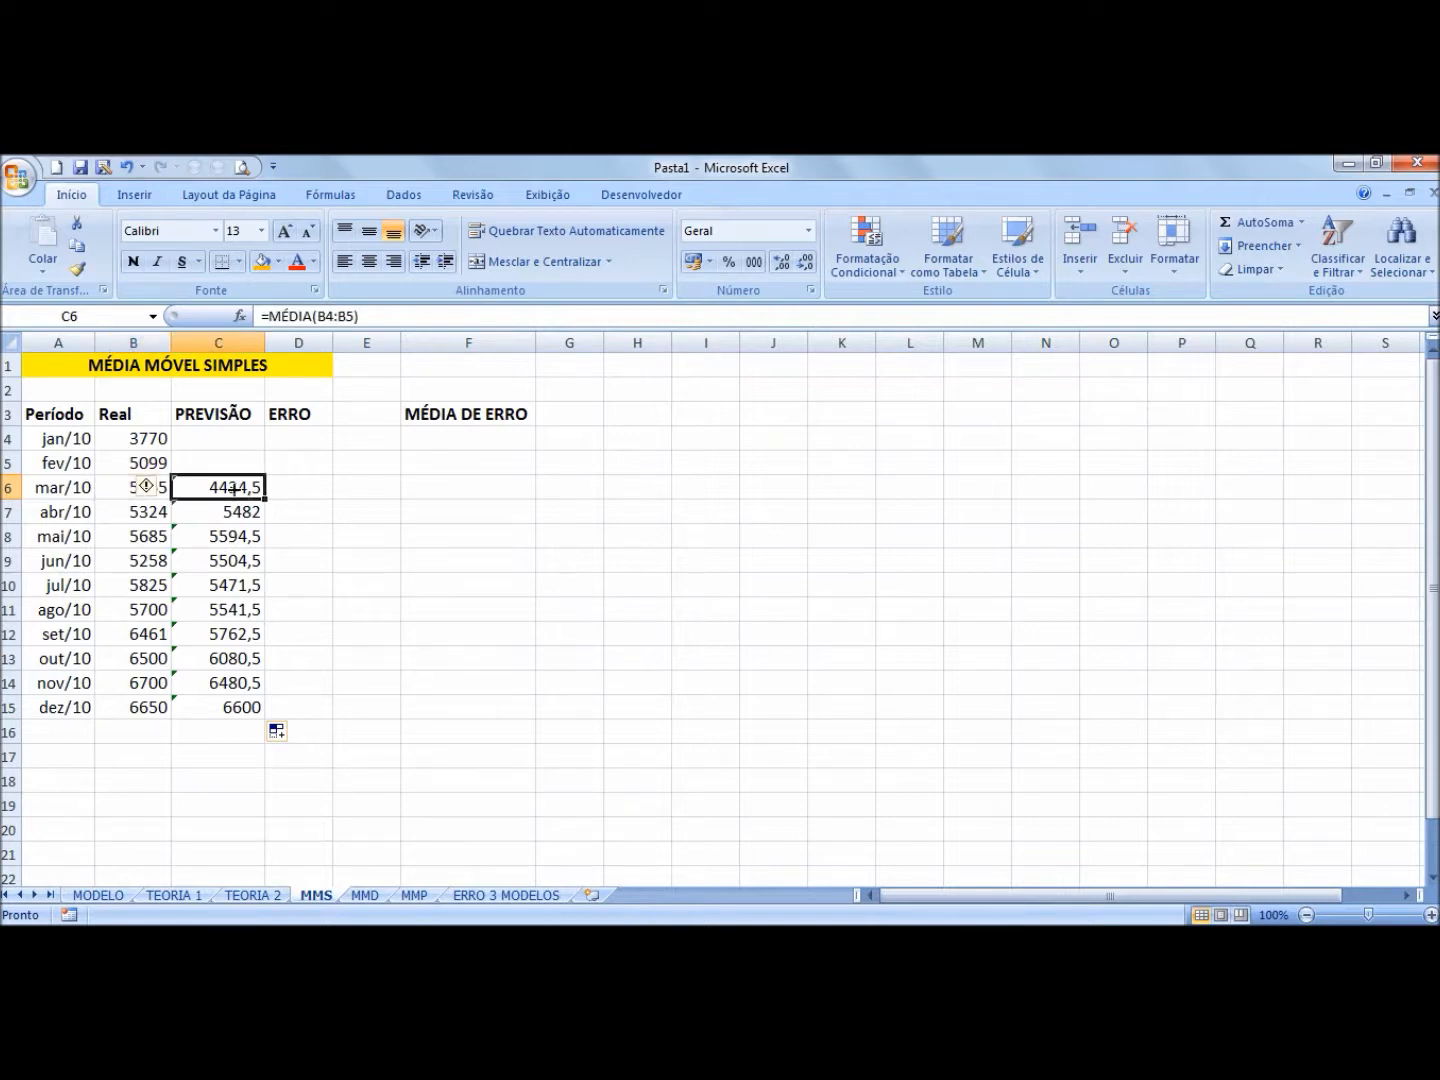
pyautogui.click(124, 488)
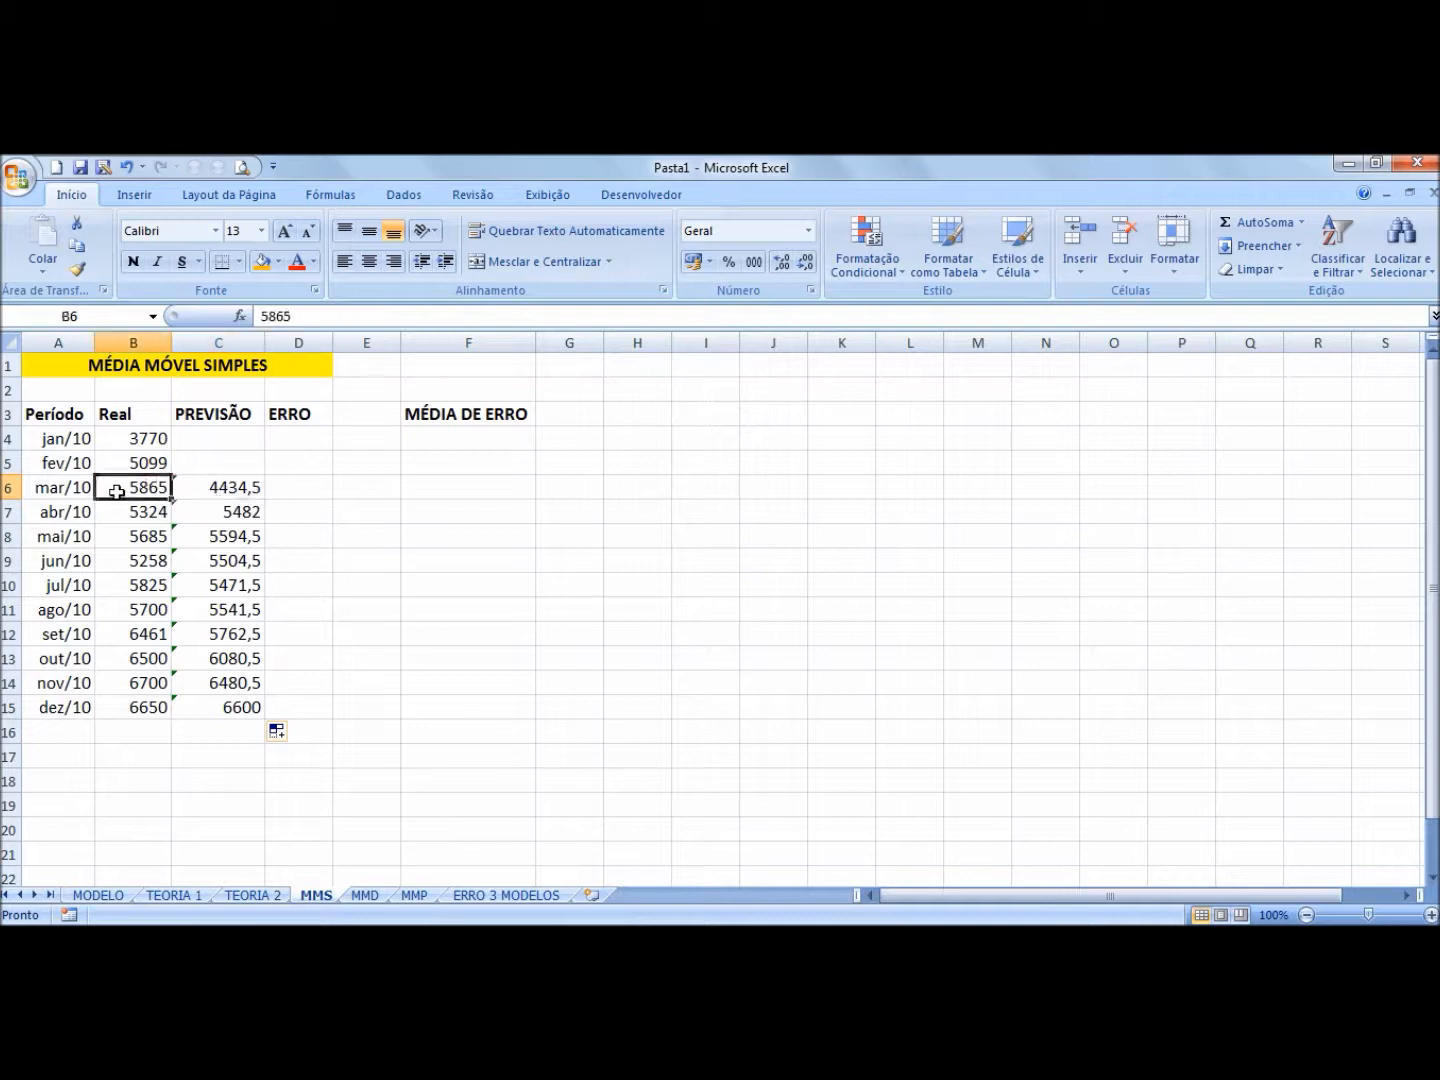
pyautogui.click(285, 487)
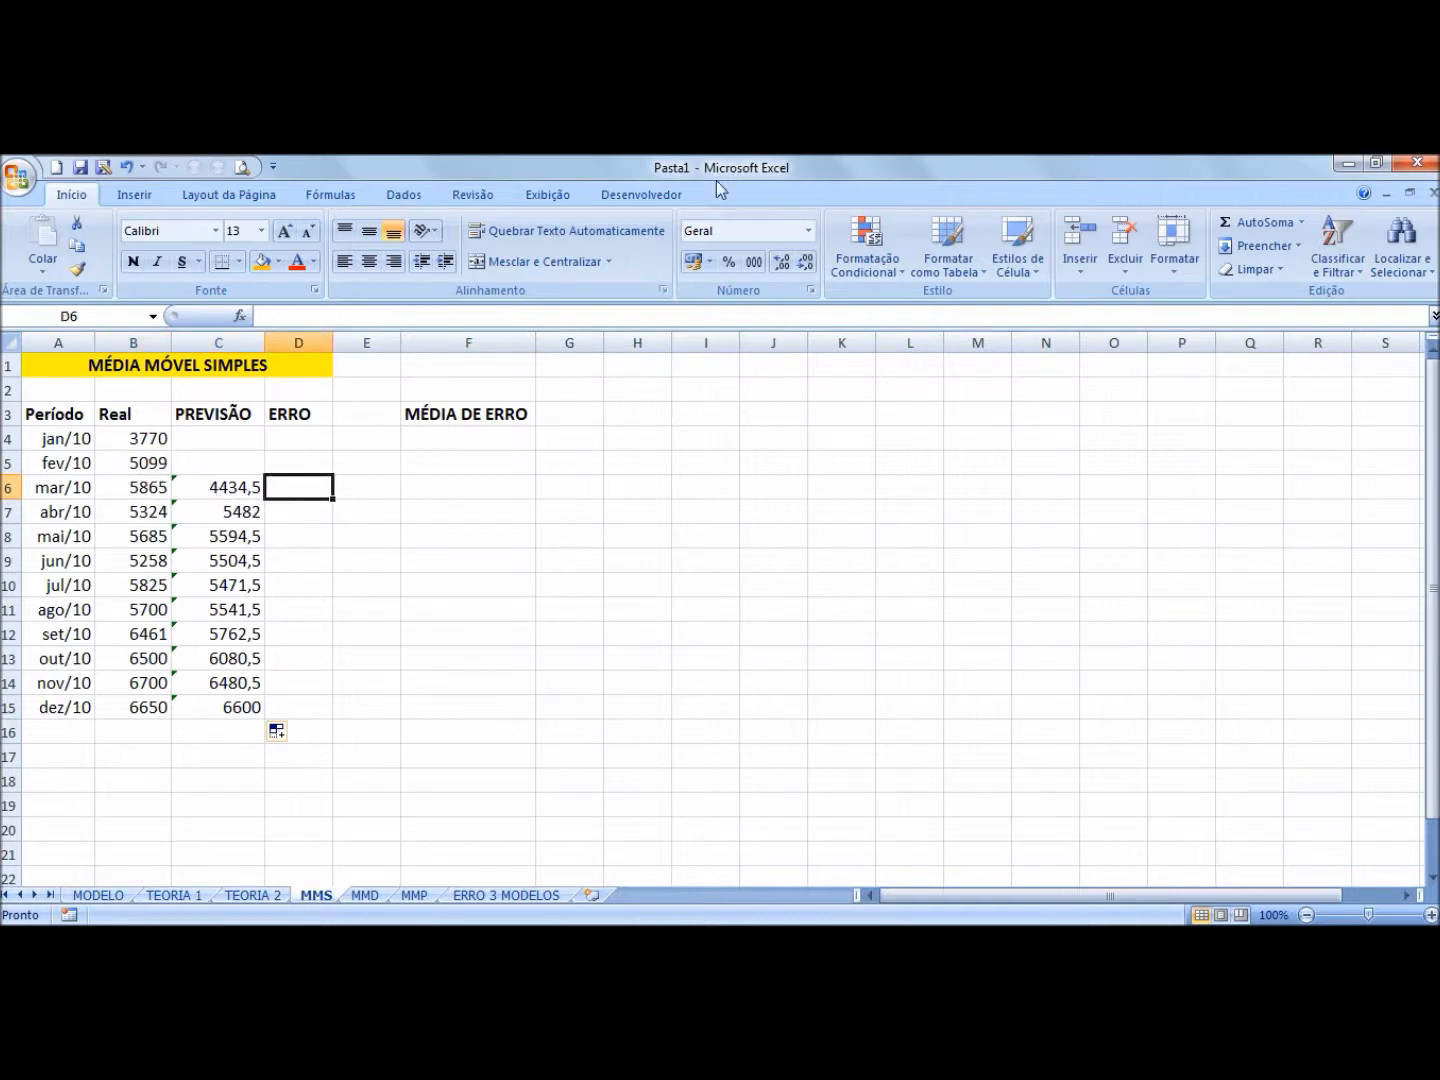
pyautogui.write('=')
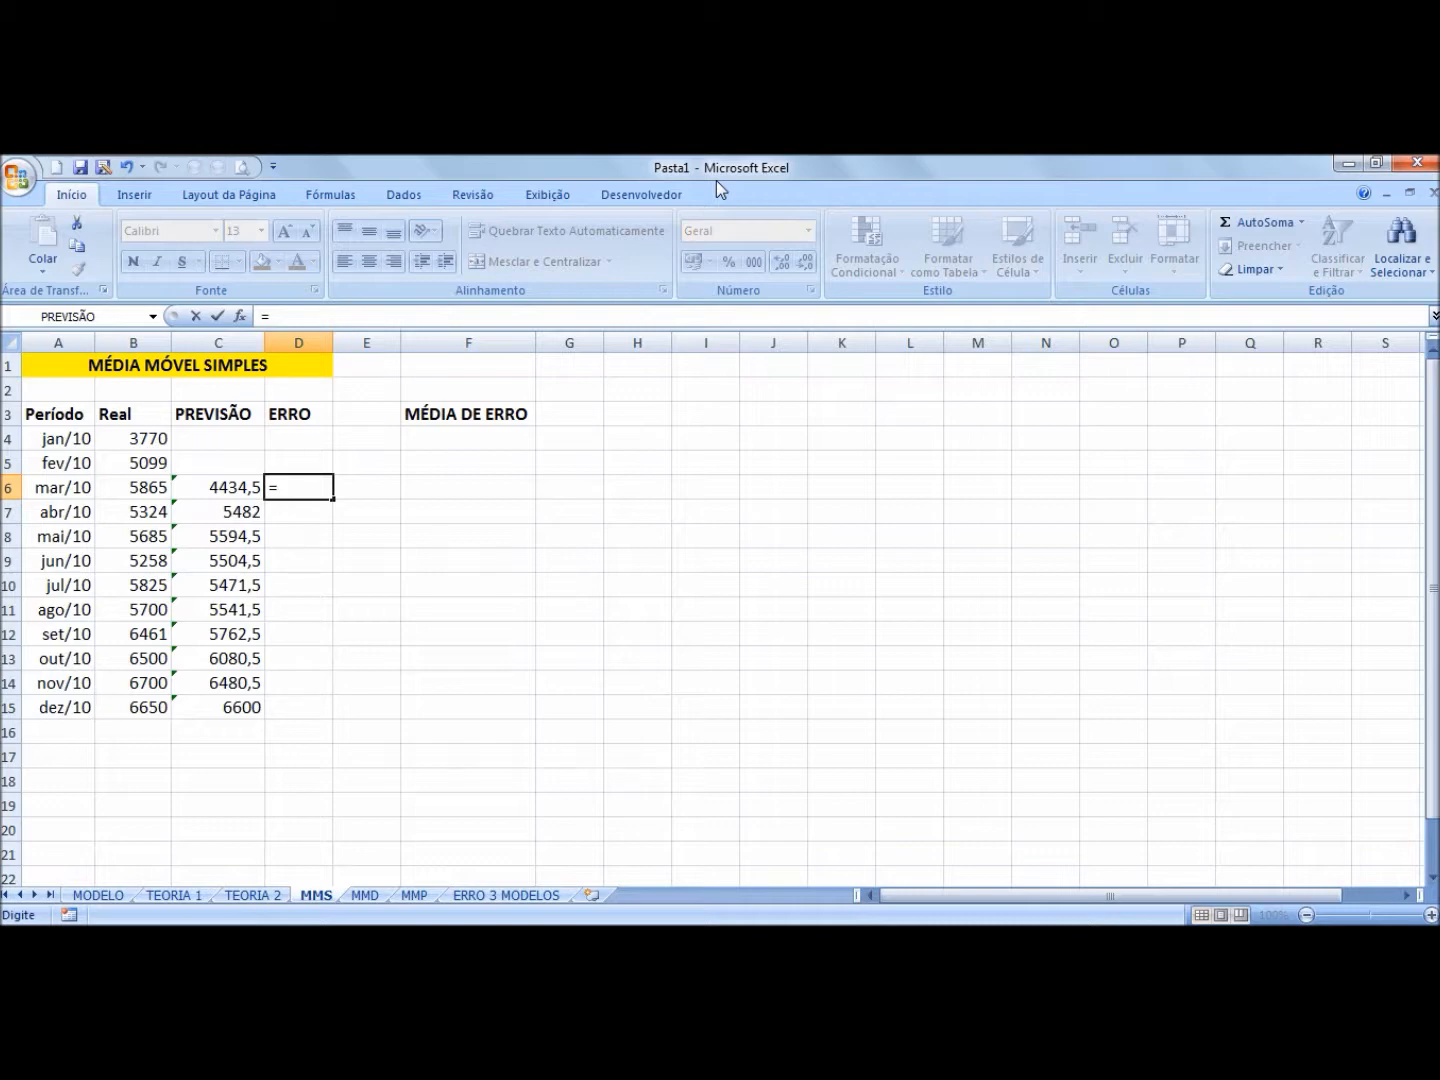
pyautogui.write('ABS')
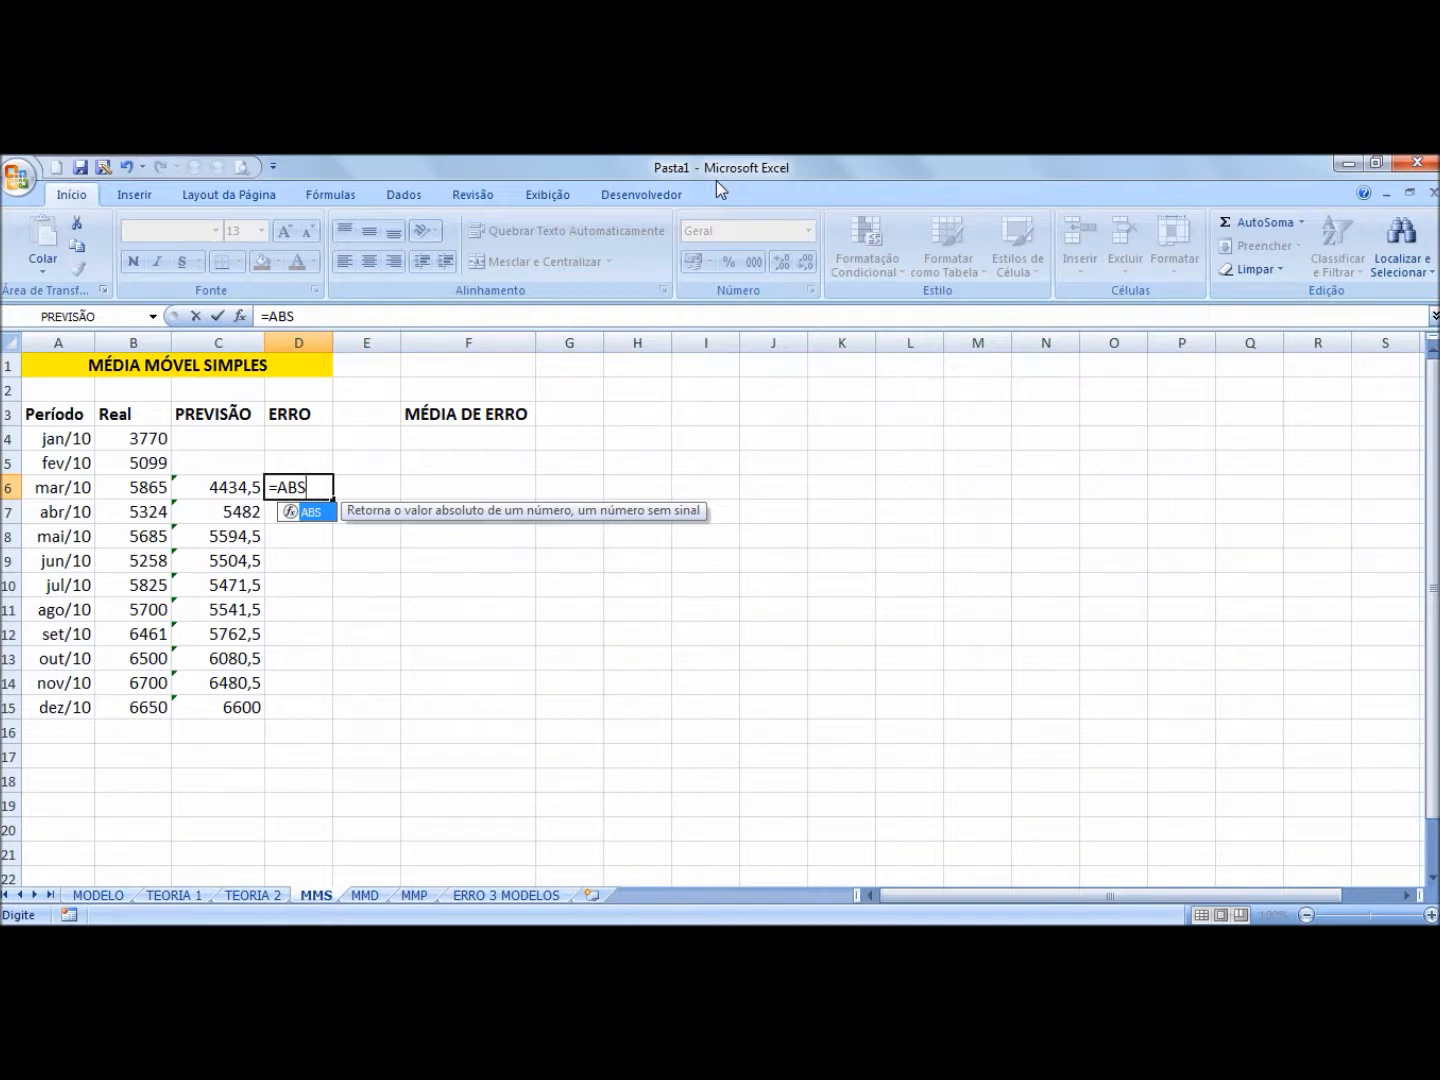
pyautogui.press('Escape')
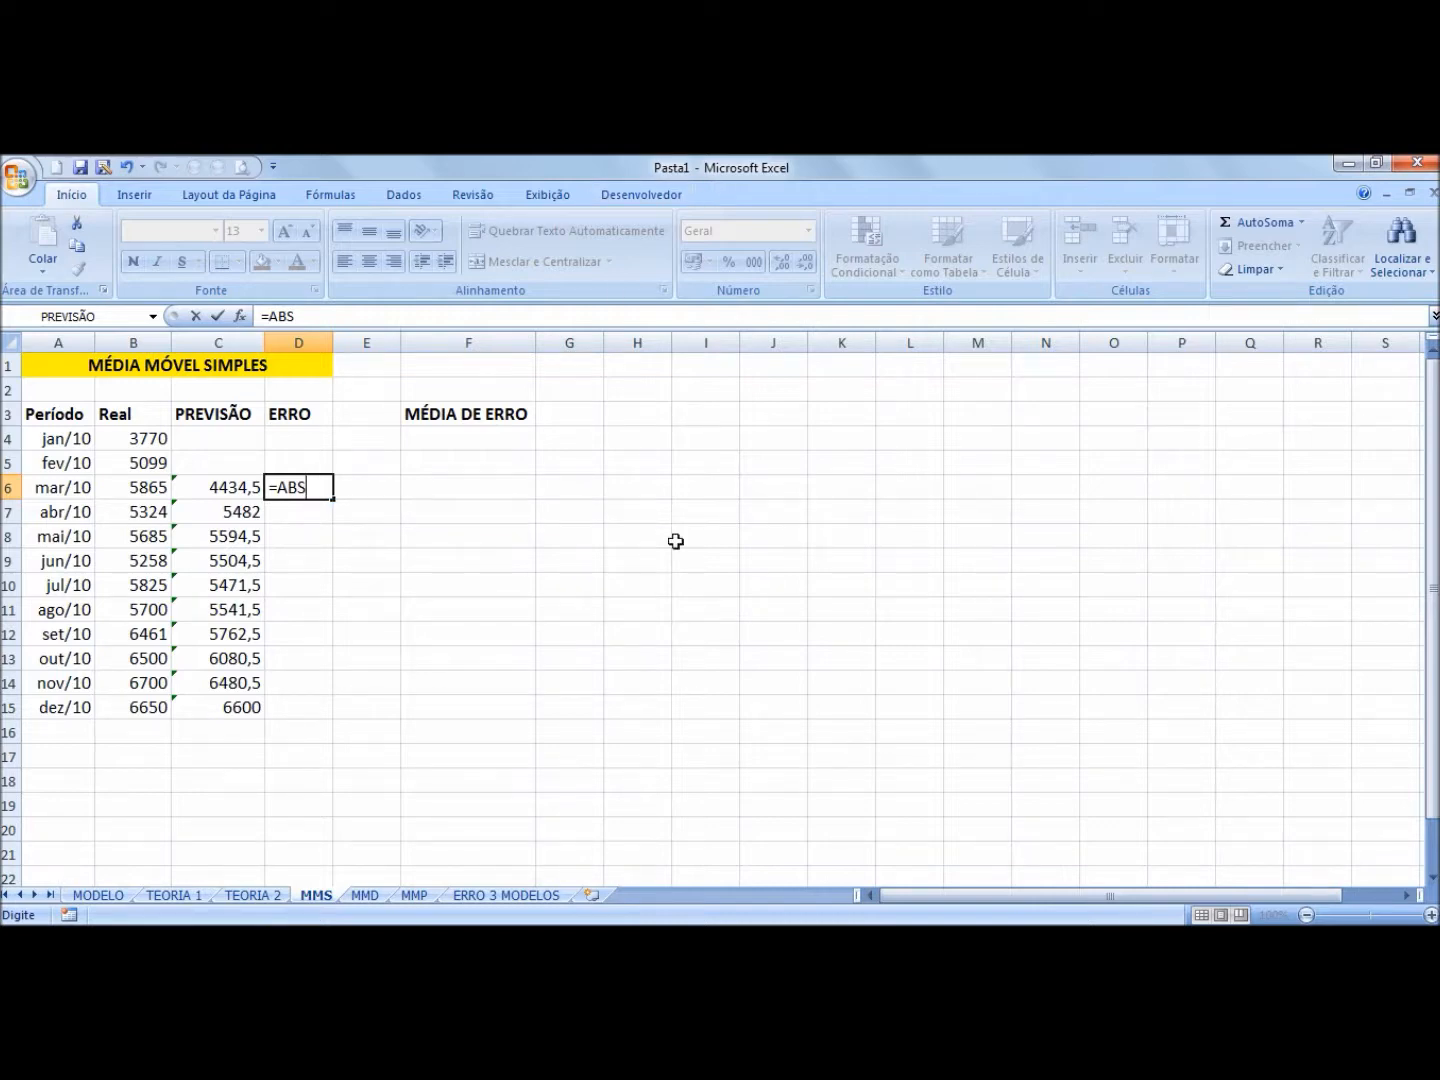
pyautogui.click(644, 468)
pyautogui.click(283, 486)
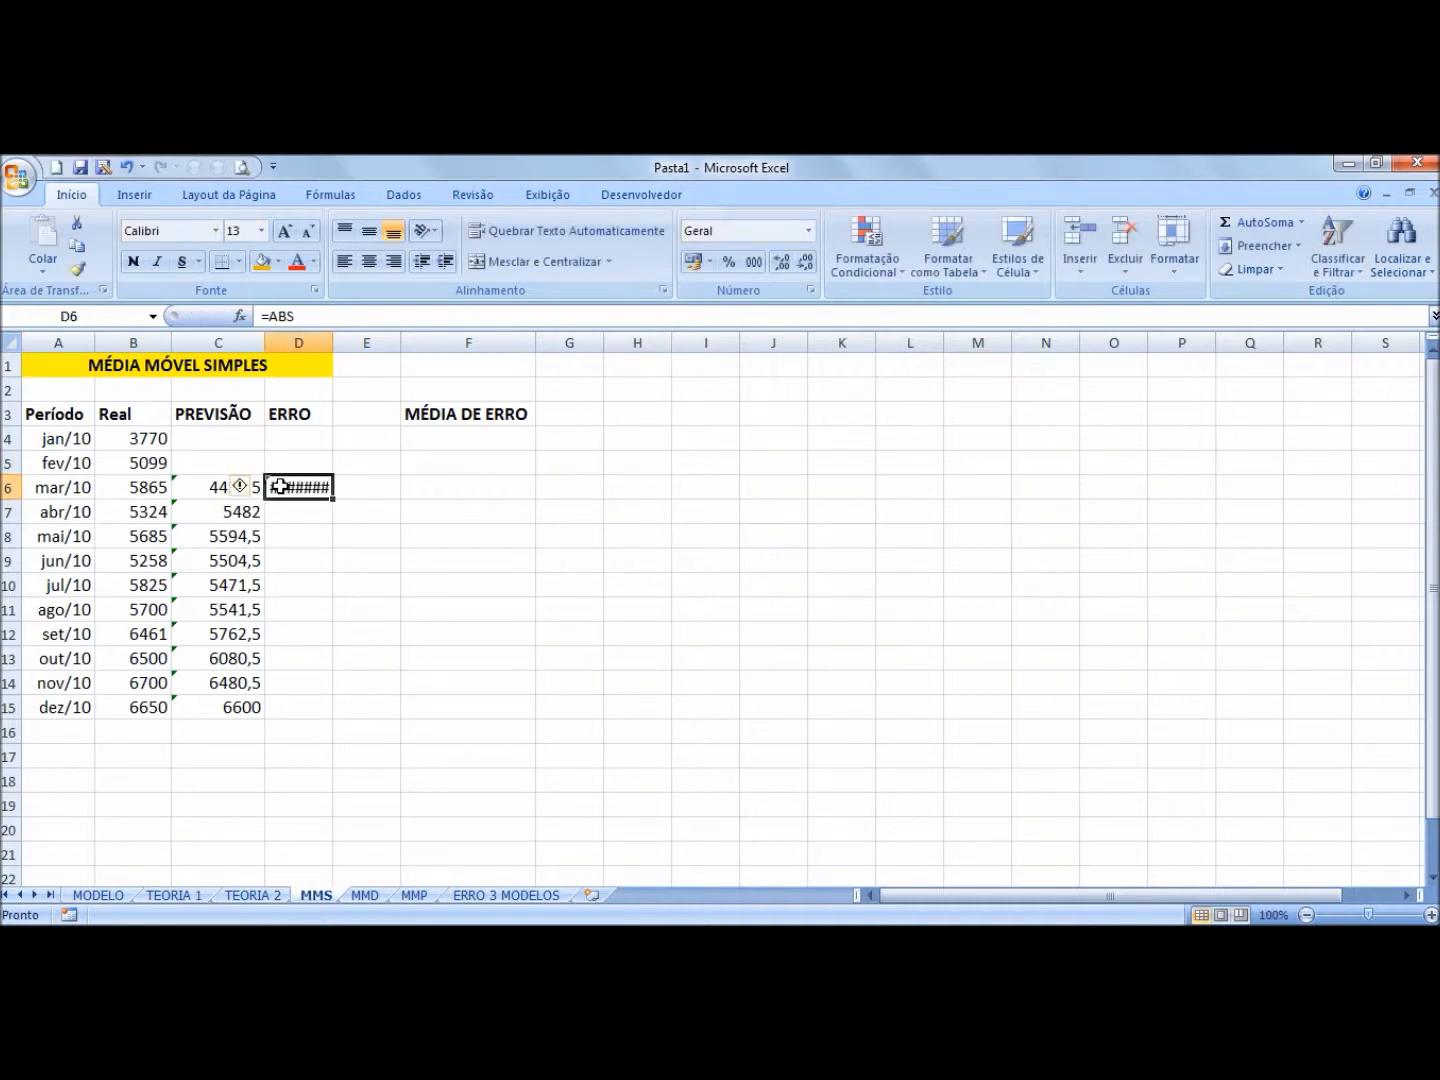
pyautogui.press('Delete')
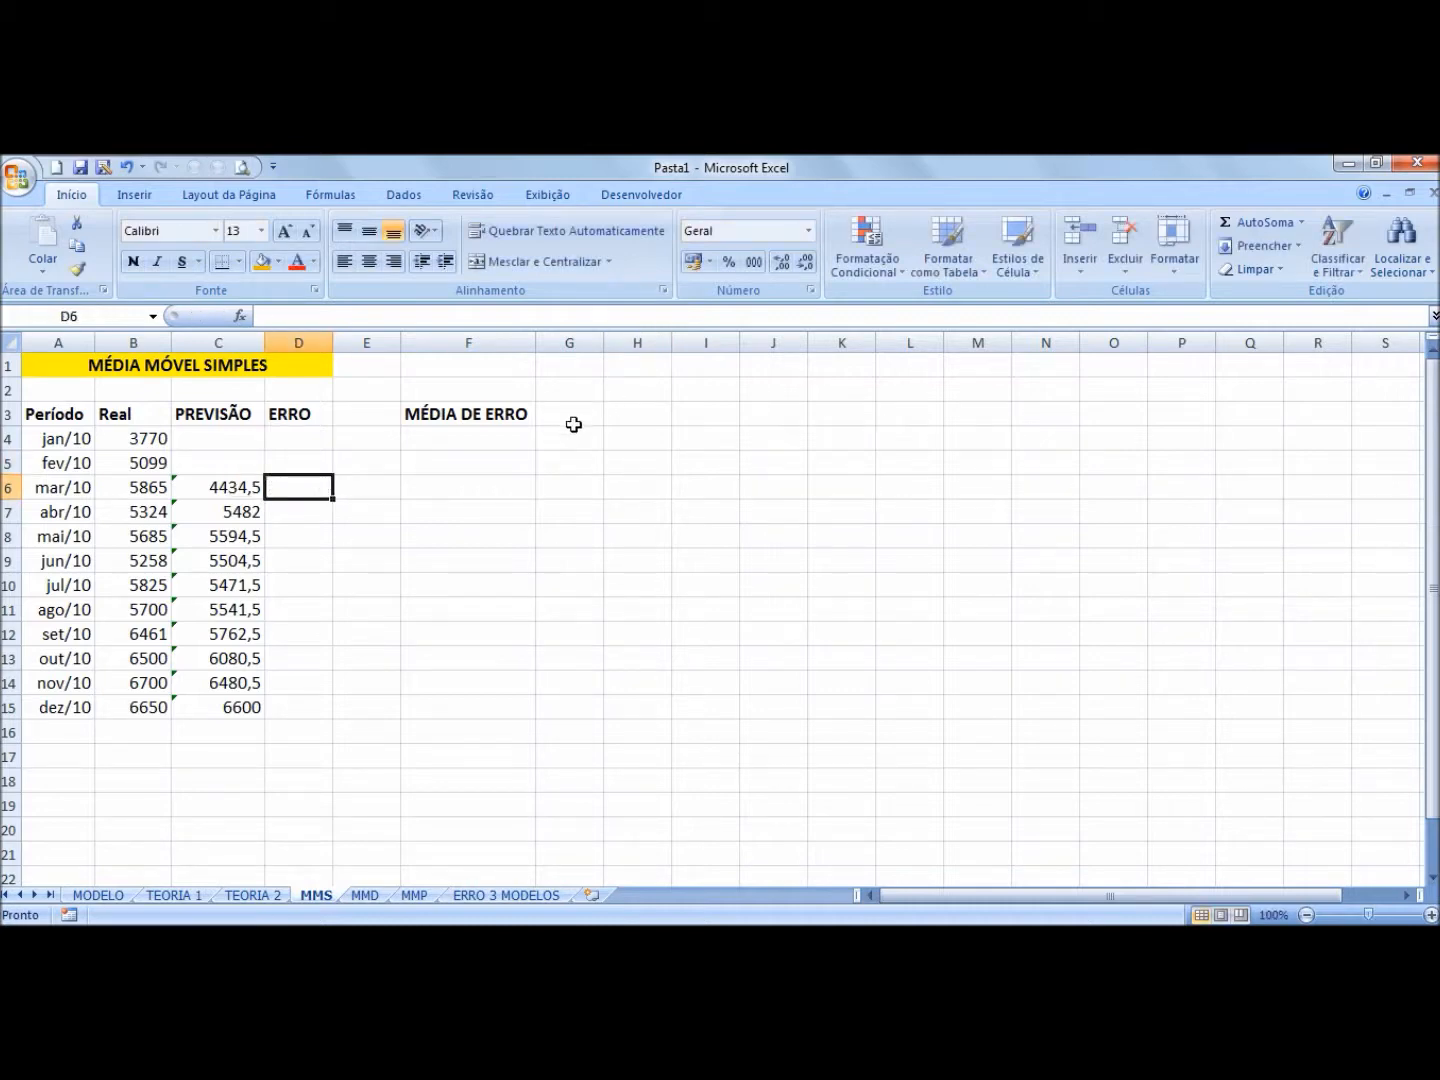
# Step: Enter the sample negative values -4 and -5 in the empty cells H5 and H6
pyautogui.click(624, 460)
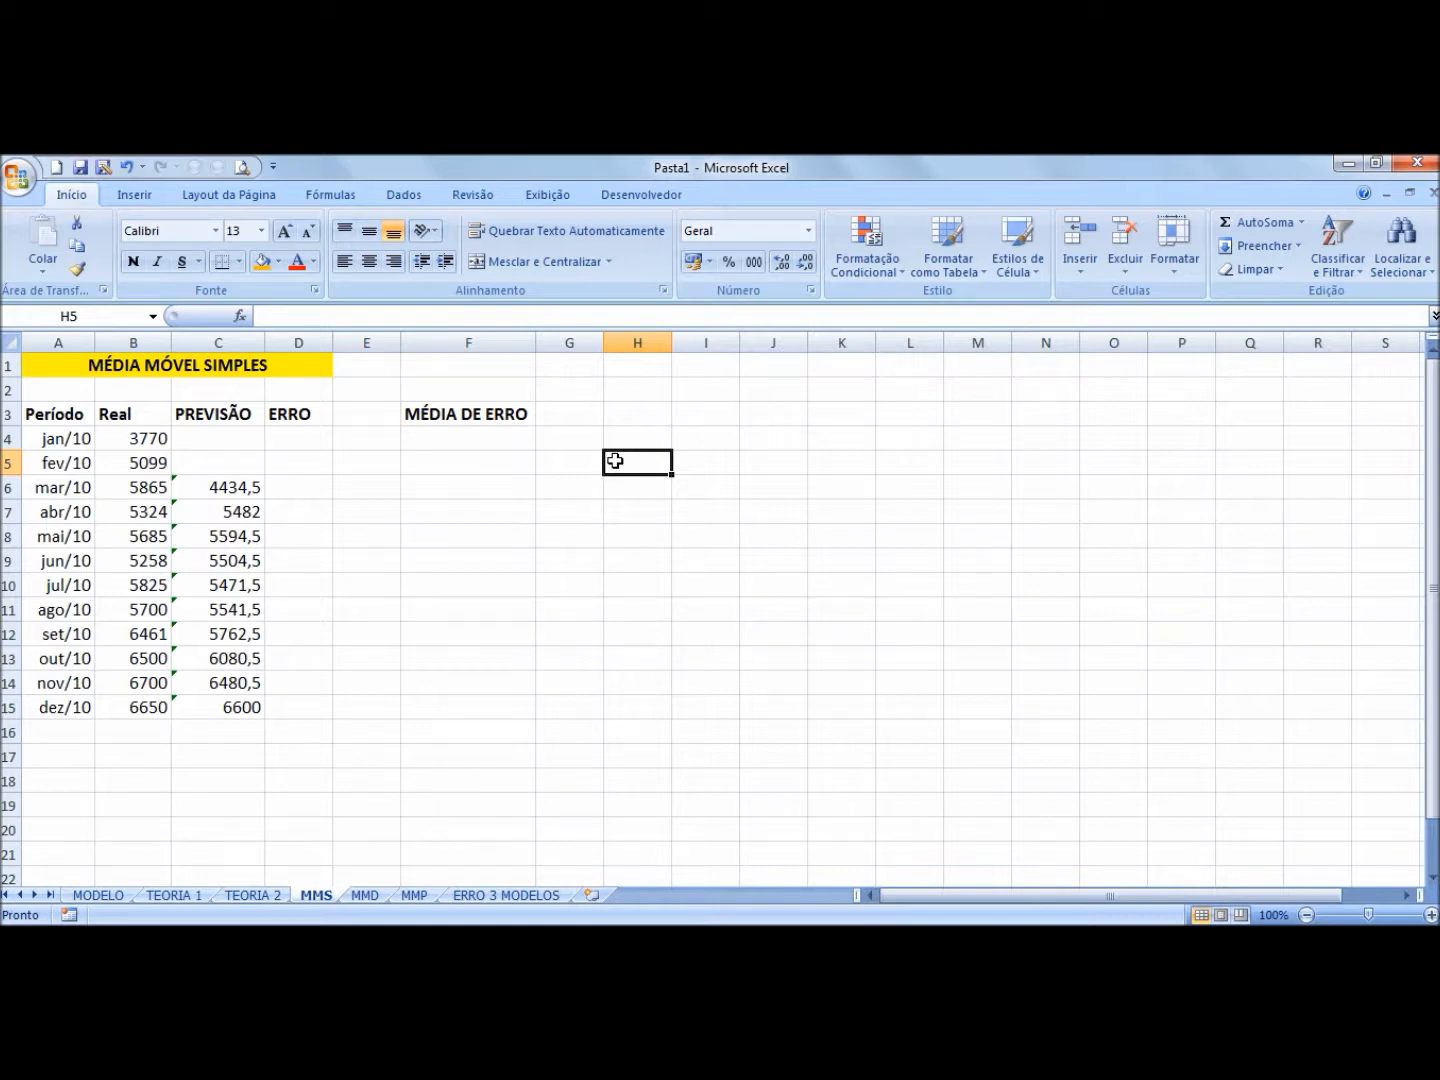
pyautogui.write('-4')
pyautogui.press('Return')
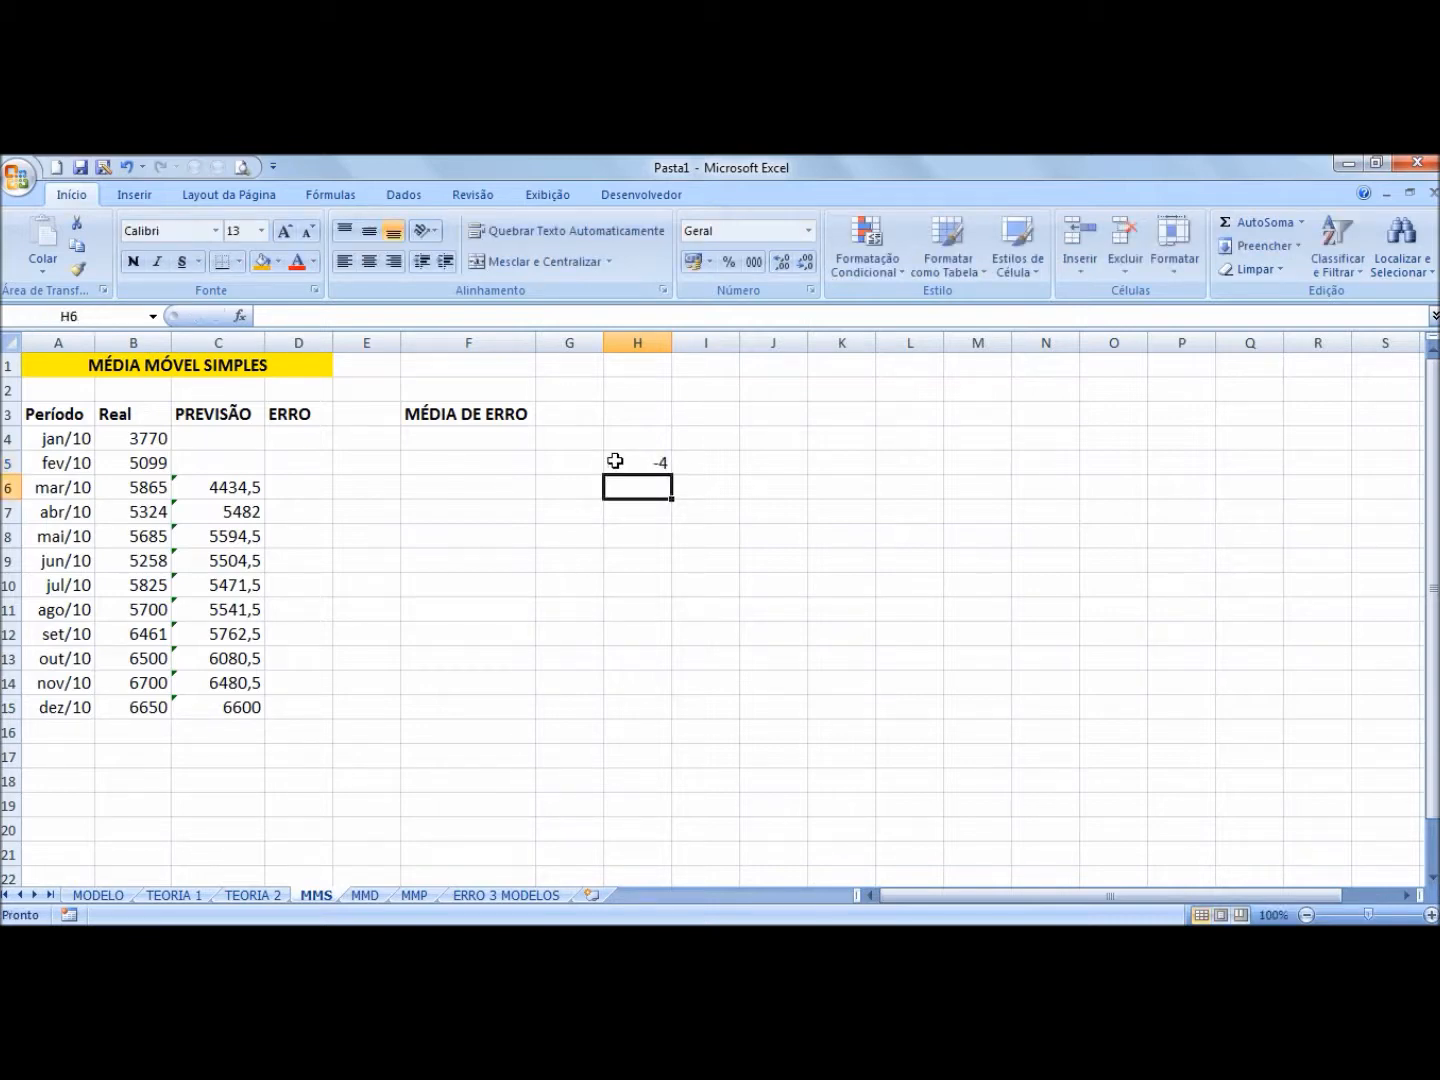
pyautogui.write('-5')
pyautogui.press('Return')
# Step: Convert the sample values to absolute values with =ABS(H5) in I5, filled down to I6
pyautogui.press('Up')
pyautogui.press('Up')
pyautogui.press('Right')
pyautogui.write('=ABS')
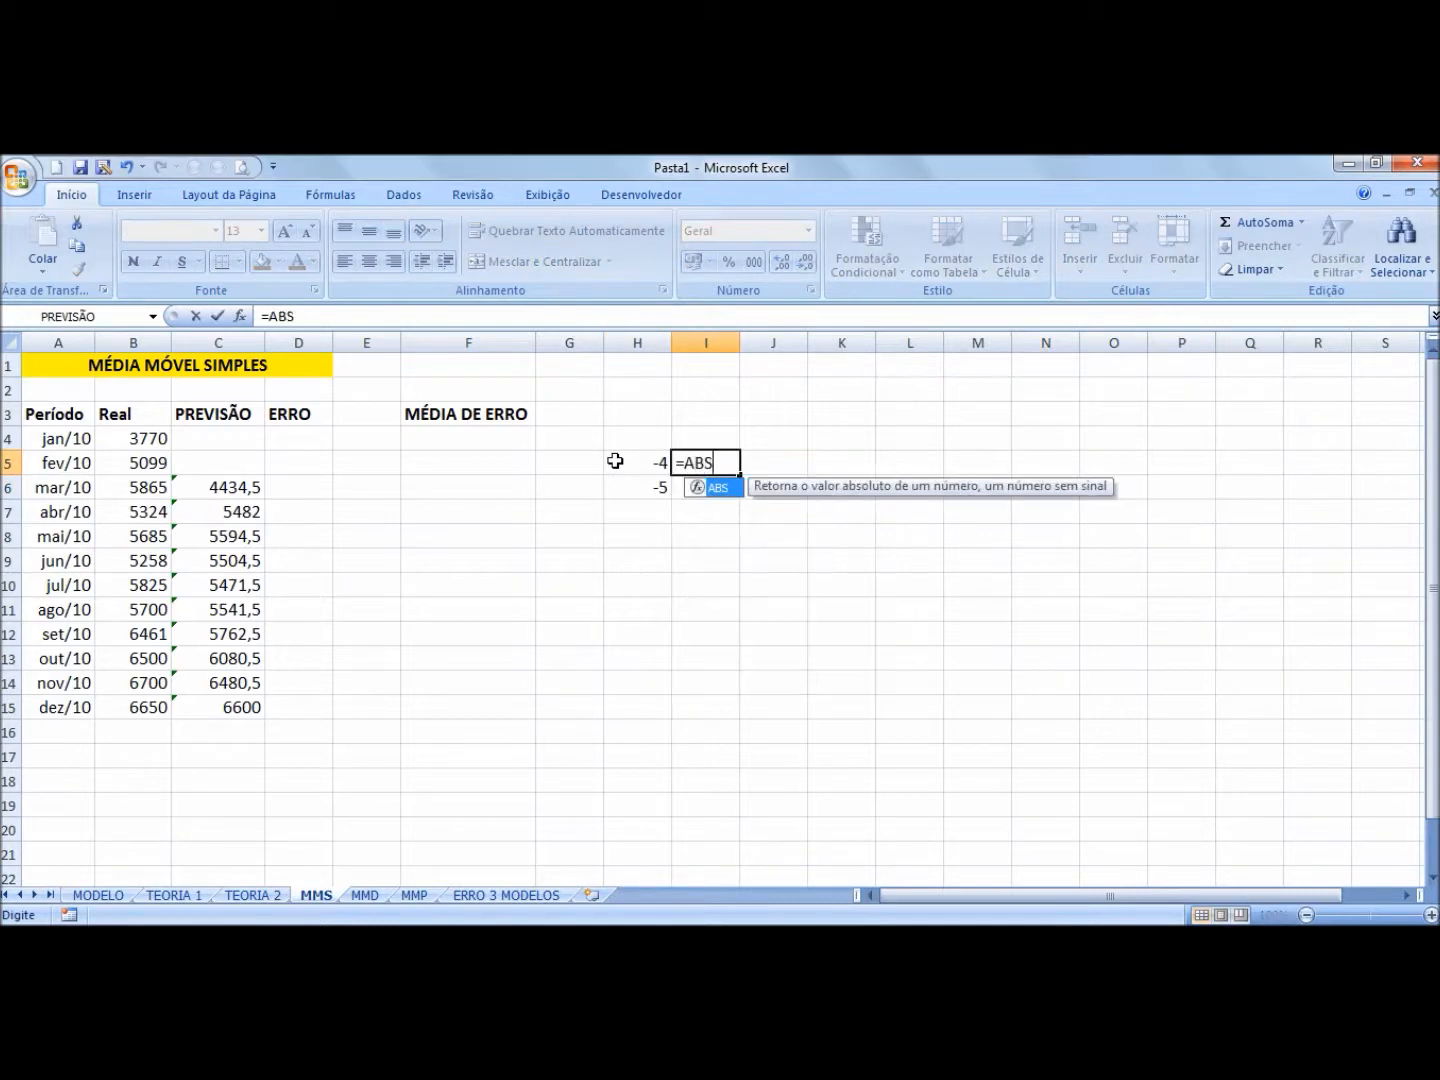
pyautogui.write('(')
pyautogui.press('Left')
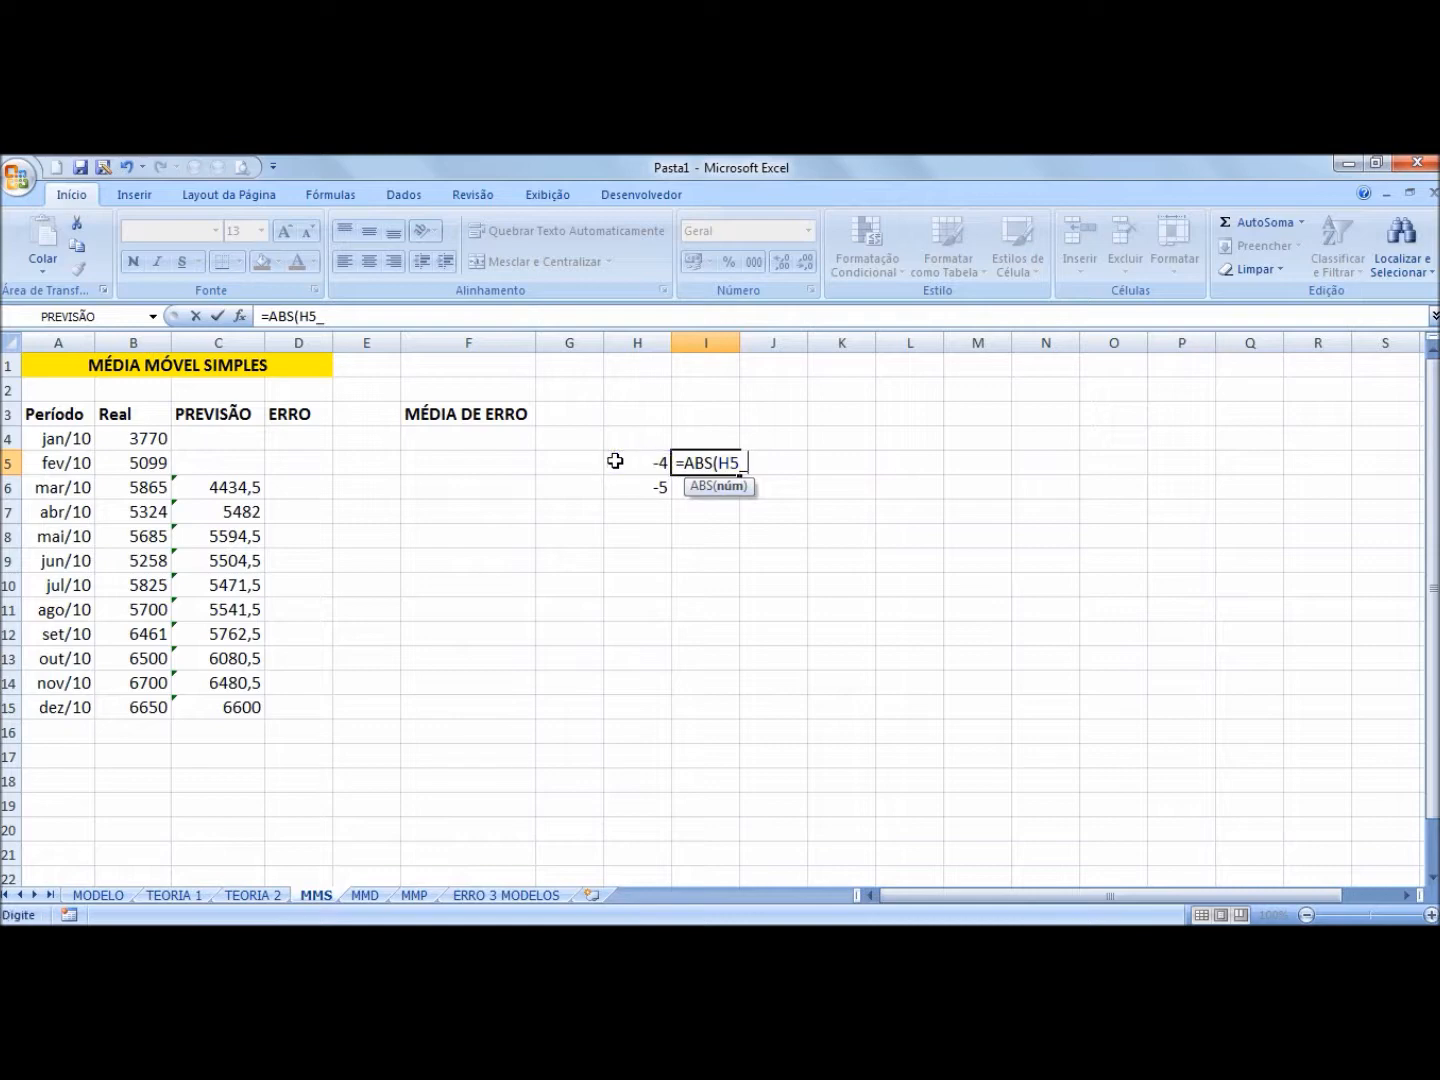
pyautogui.write(')')
pyautogui.press('Return')
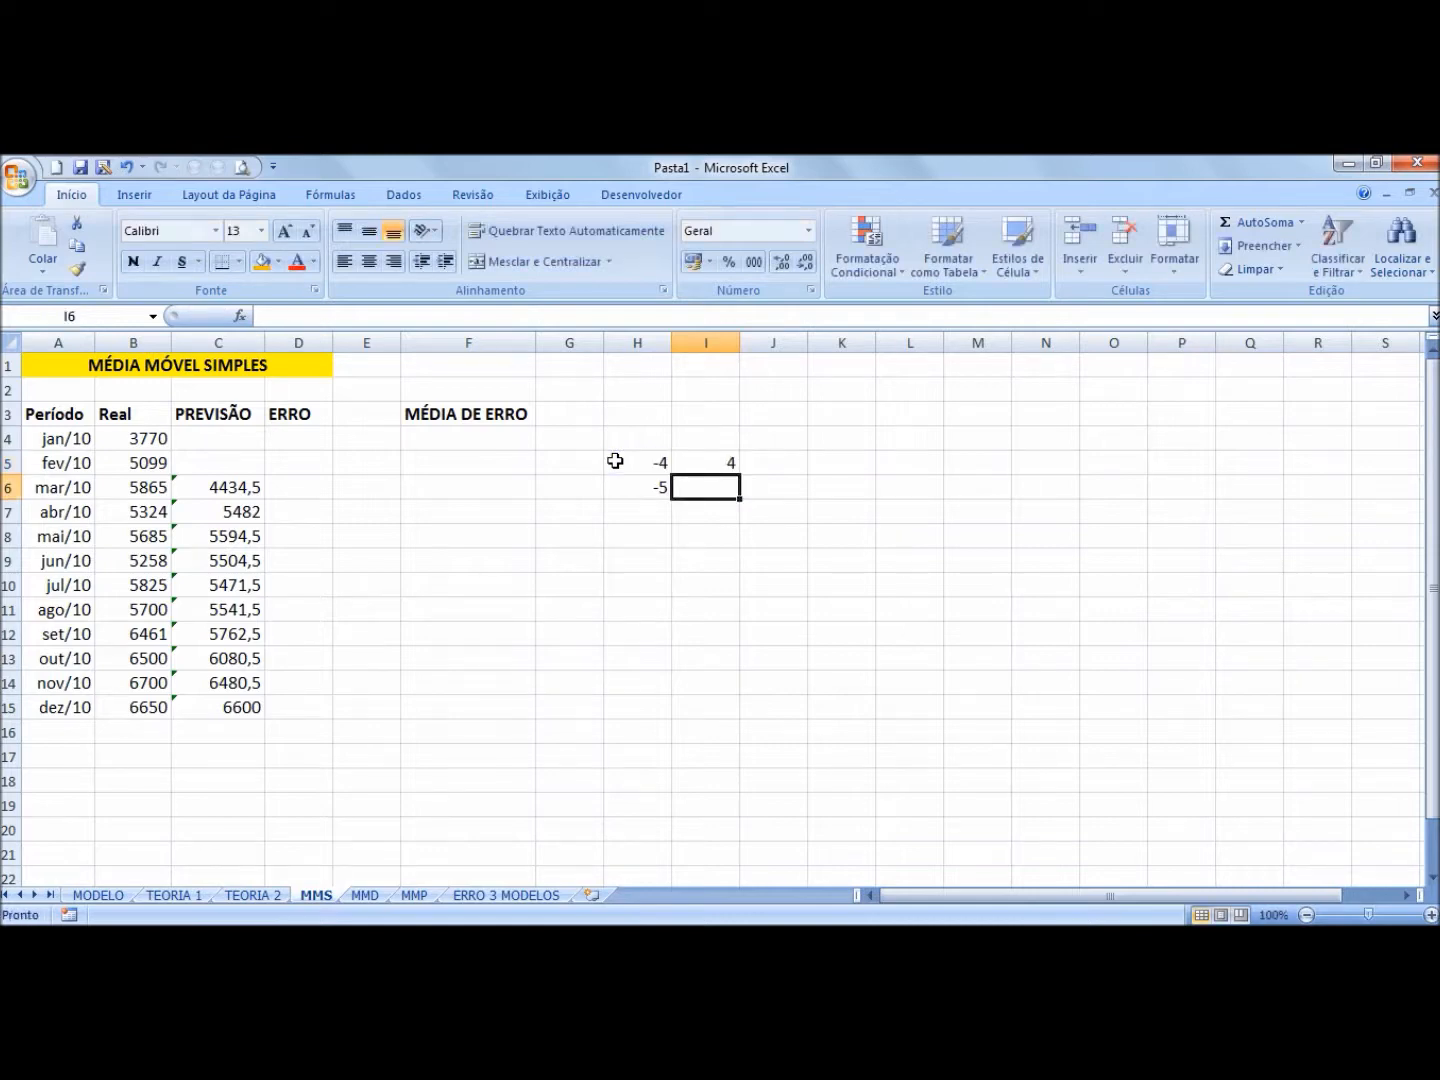
pyautogui.click(731, 465)
pyautogui.moveTo(739, 473); pyautogui.dragTo(741, 497)
# Step: Delete columns H and I containing the absolute value example
pyautogui.moveTo(660, 342); pyautogui.dragTo(696, 338)
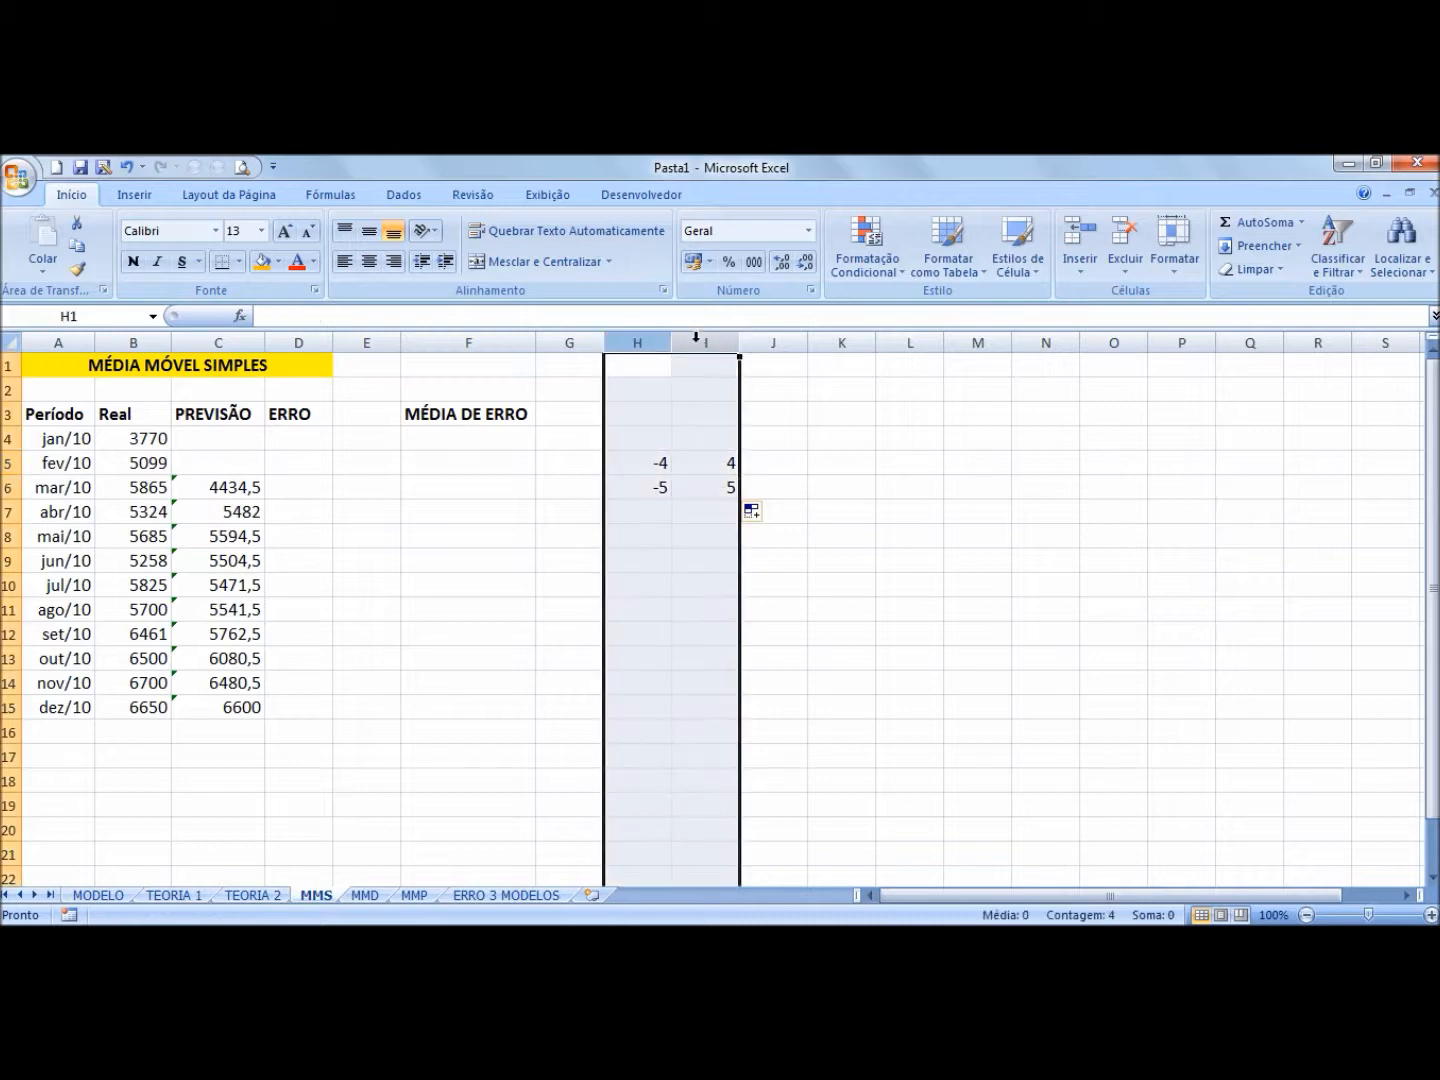
pyautogui.rightClick(698, 344)
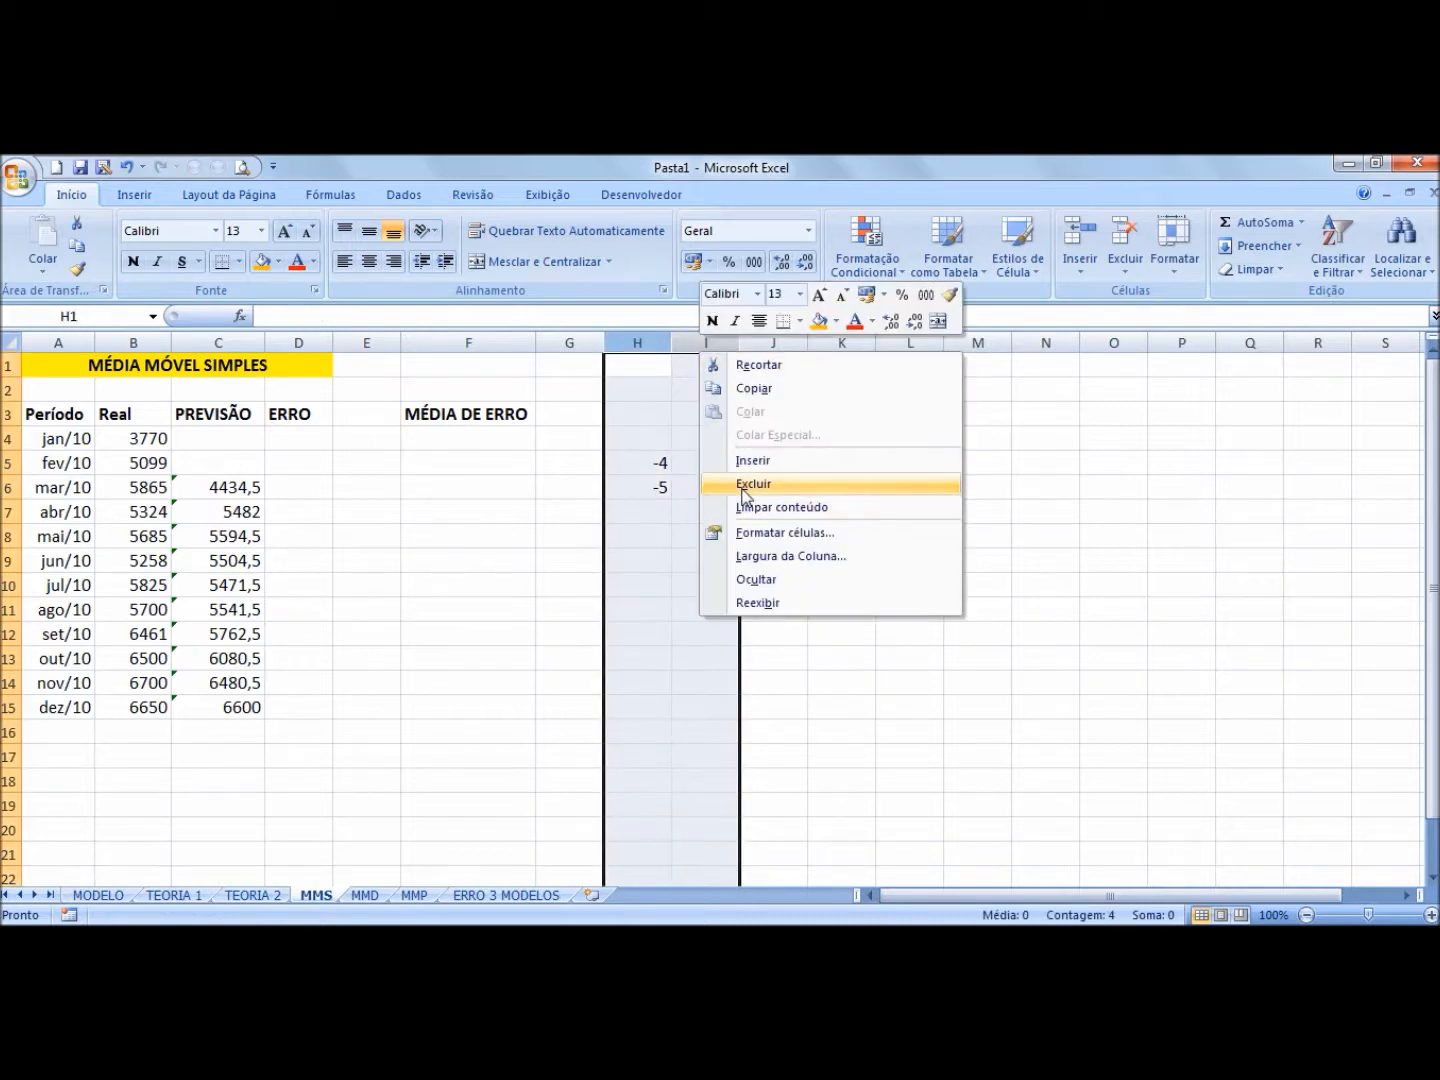
pyautogui.click(743, 485)
pyautogui.click(634, 466)
# Step: Widen the ERRO column D slightly
pyautogui.click(305, 493)
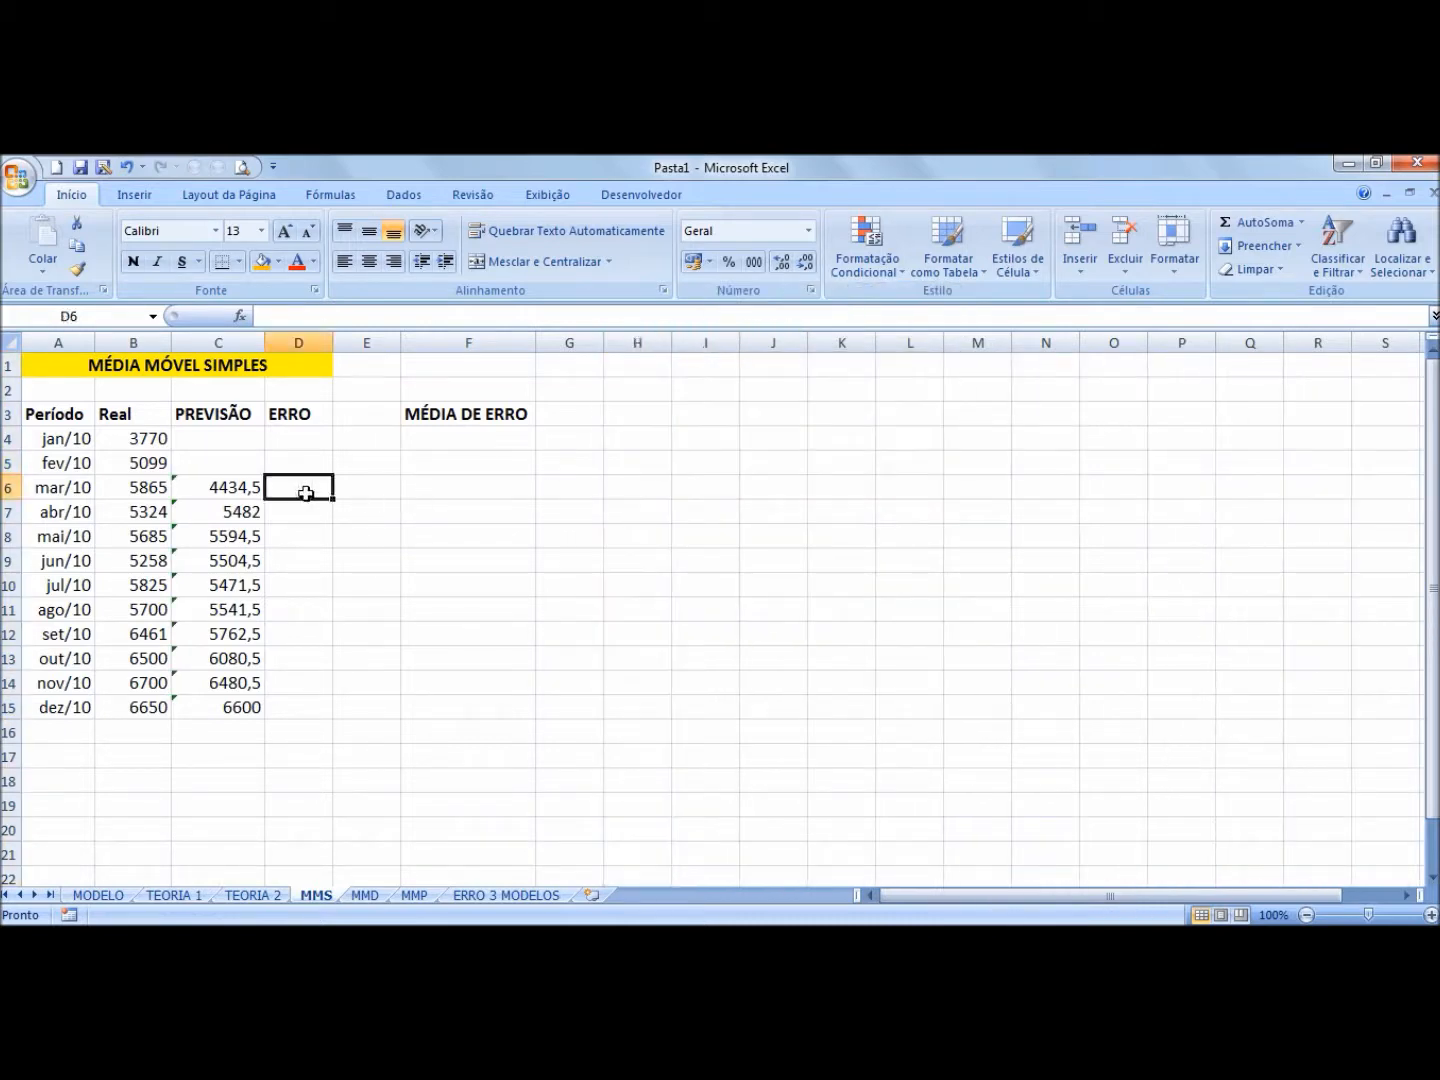
pyautogui.click(243, 490)
pyautogui.click(296, 490)
pyautogui.moveTo(340, 345); pyautogui.dragTo(360, 346)
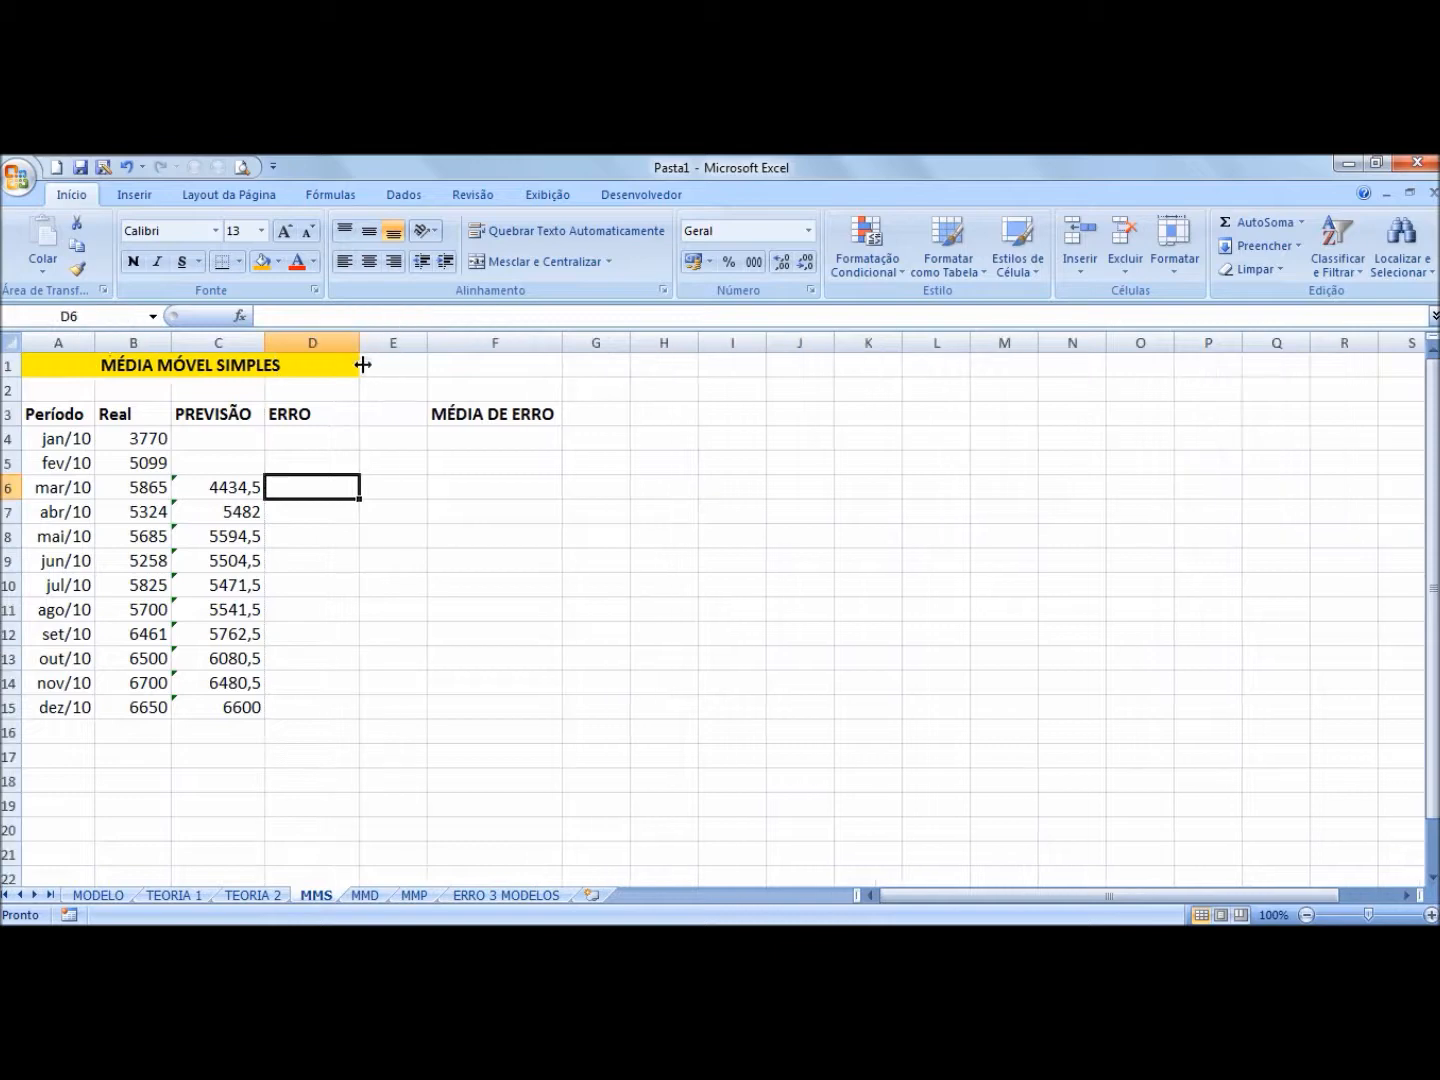
# Step: Enter the mar/10 relative forecast error in D6 as =ABS(B6-C6)/B6
pyautogui.click(231, 481)
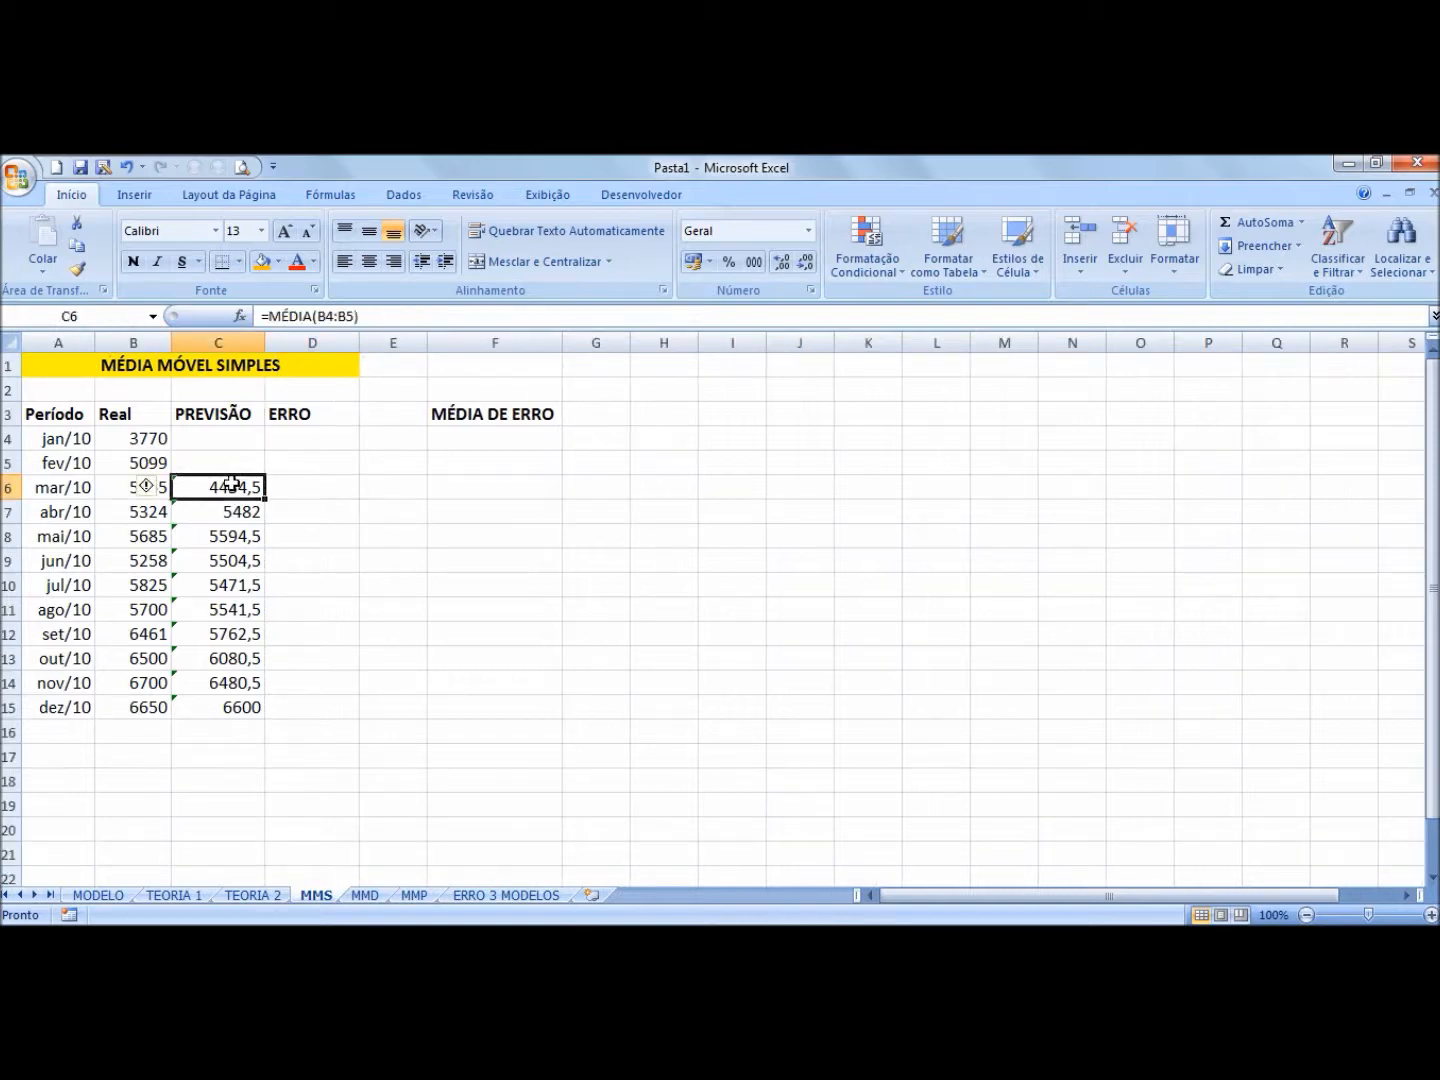
pyautogui.click(335, 484)
pyautogui.click(135, 487)
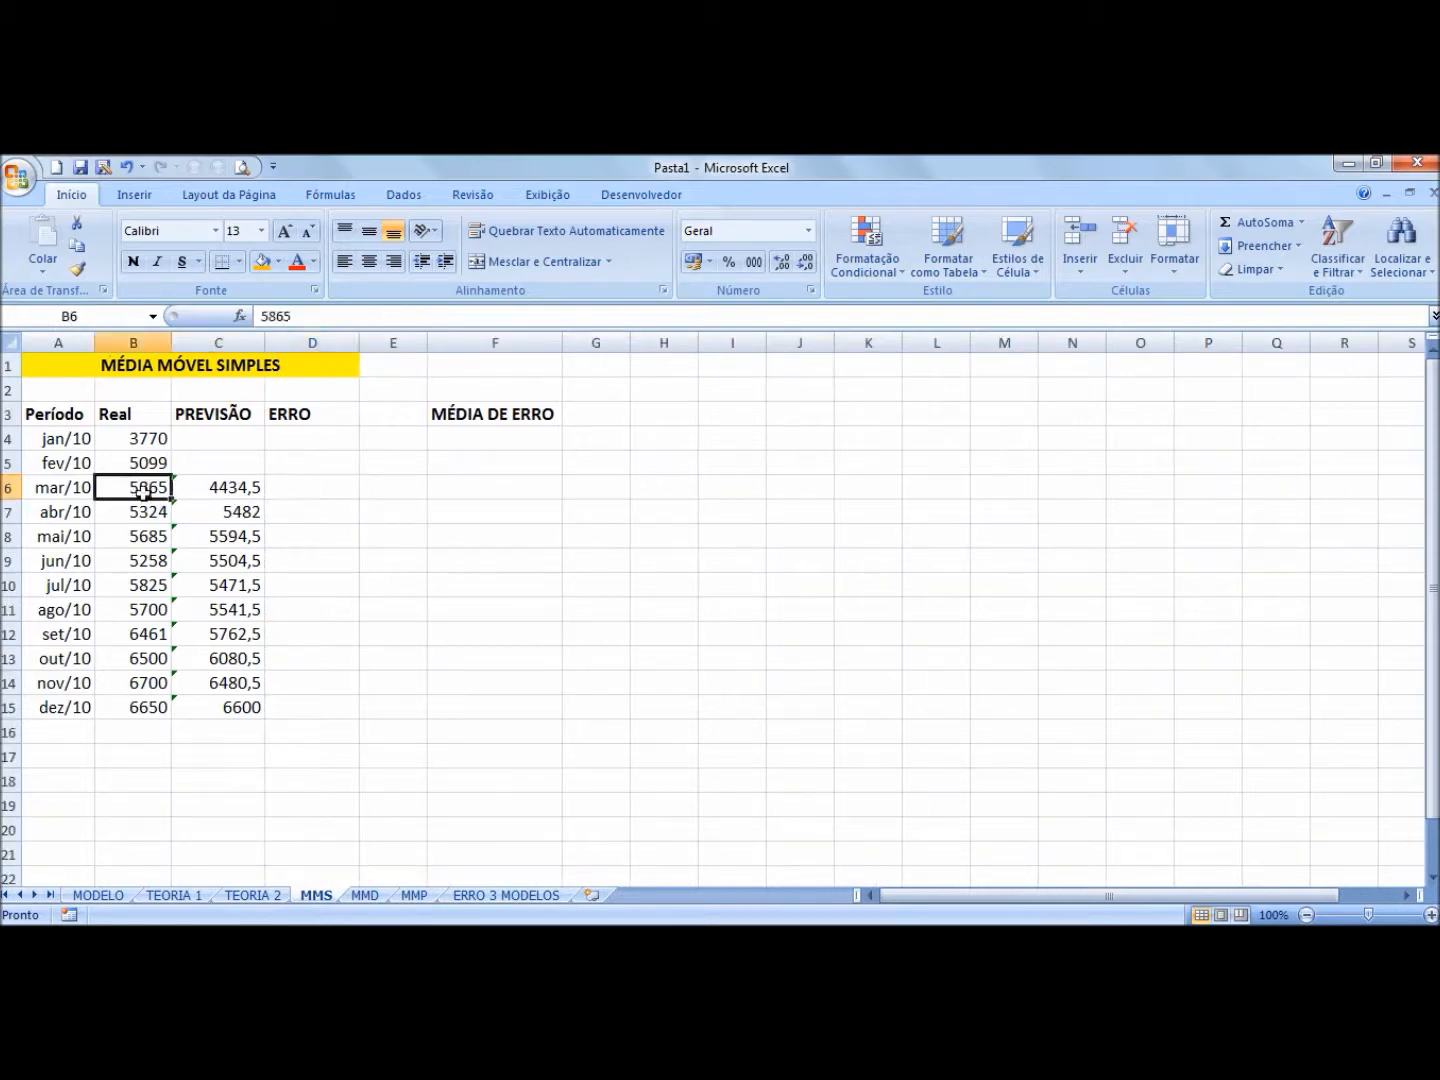
pyautogui.click(324, 489)
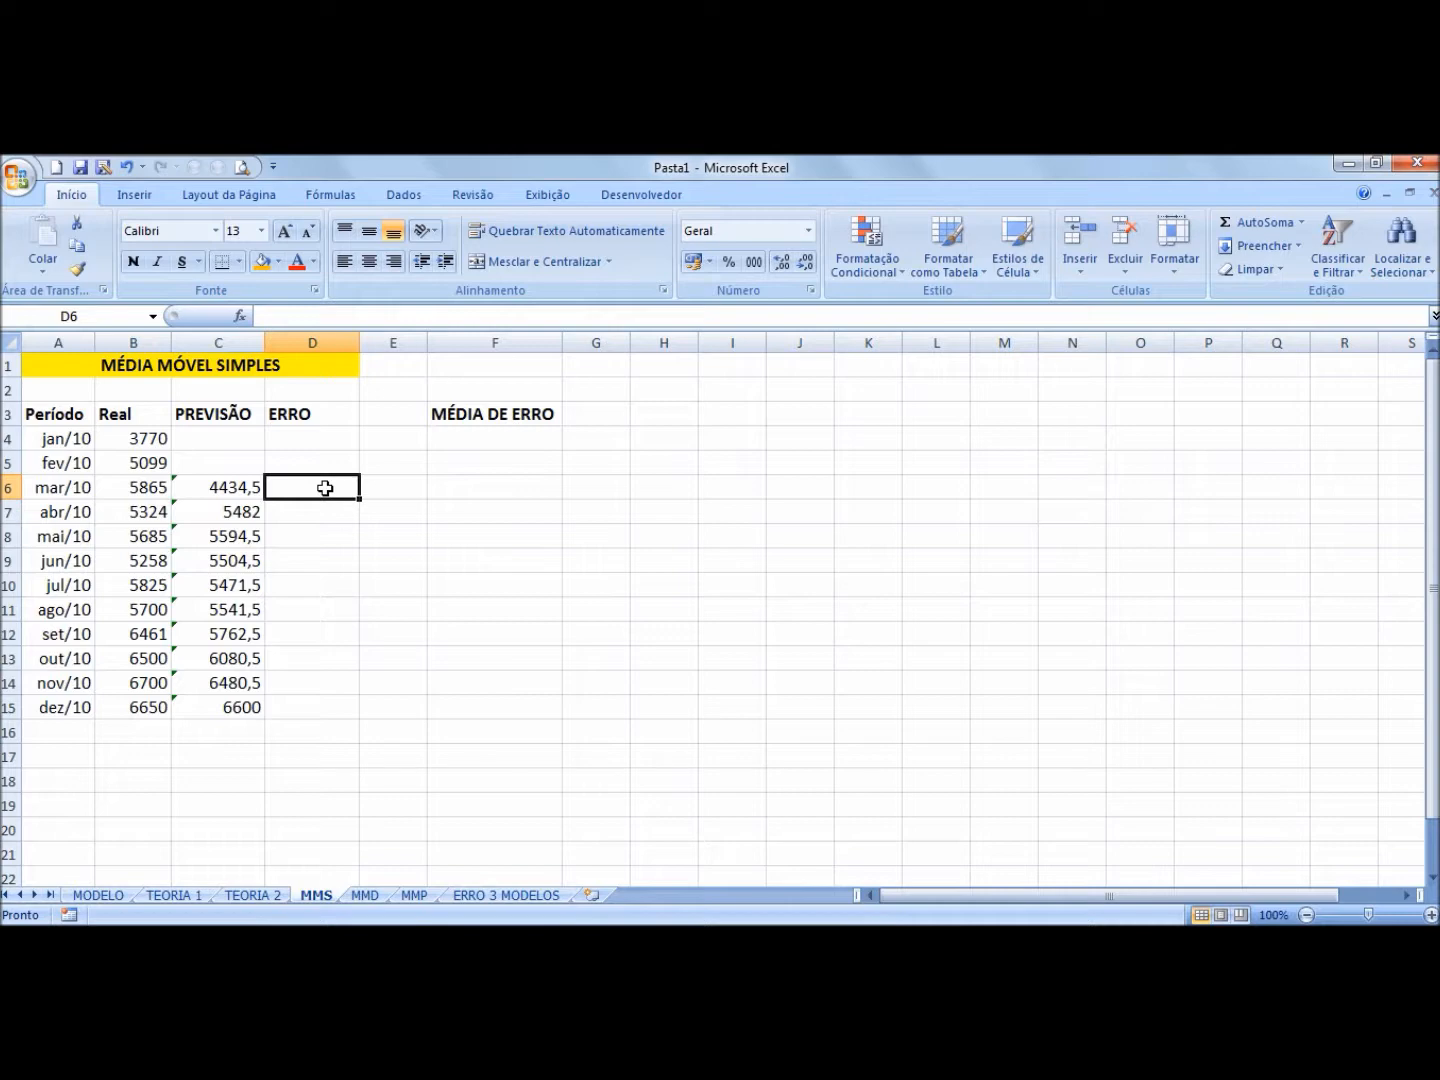
pyautogui.write('=')
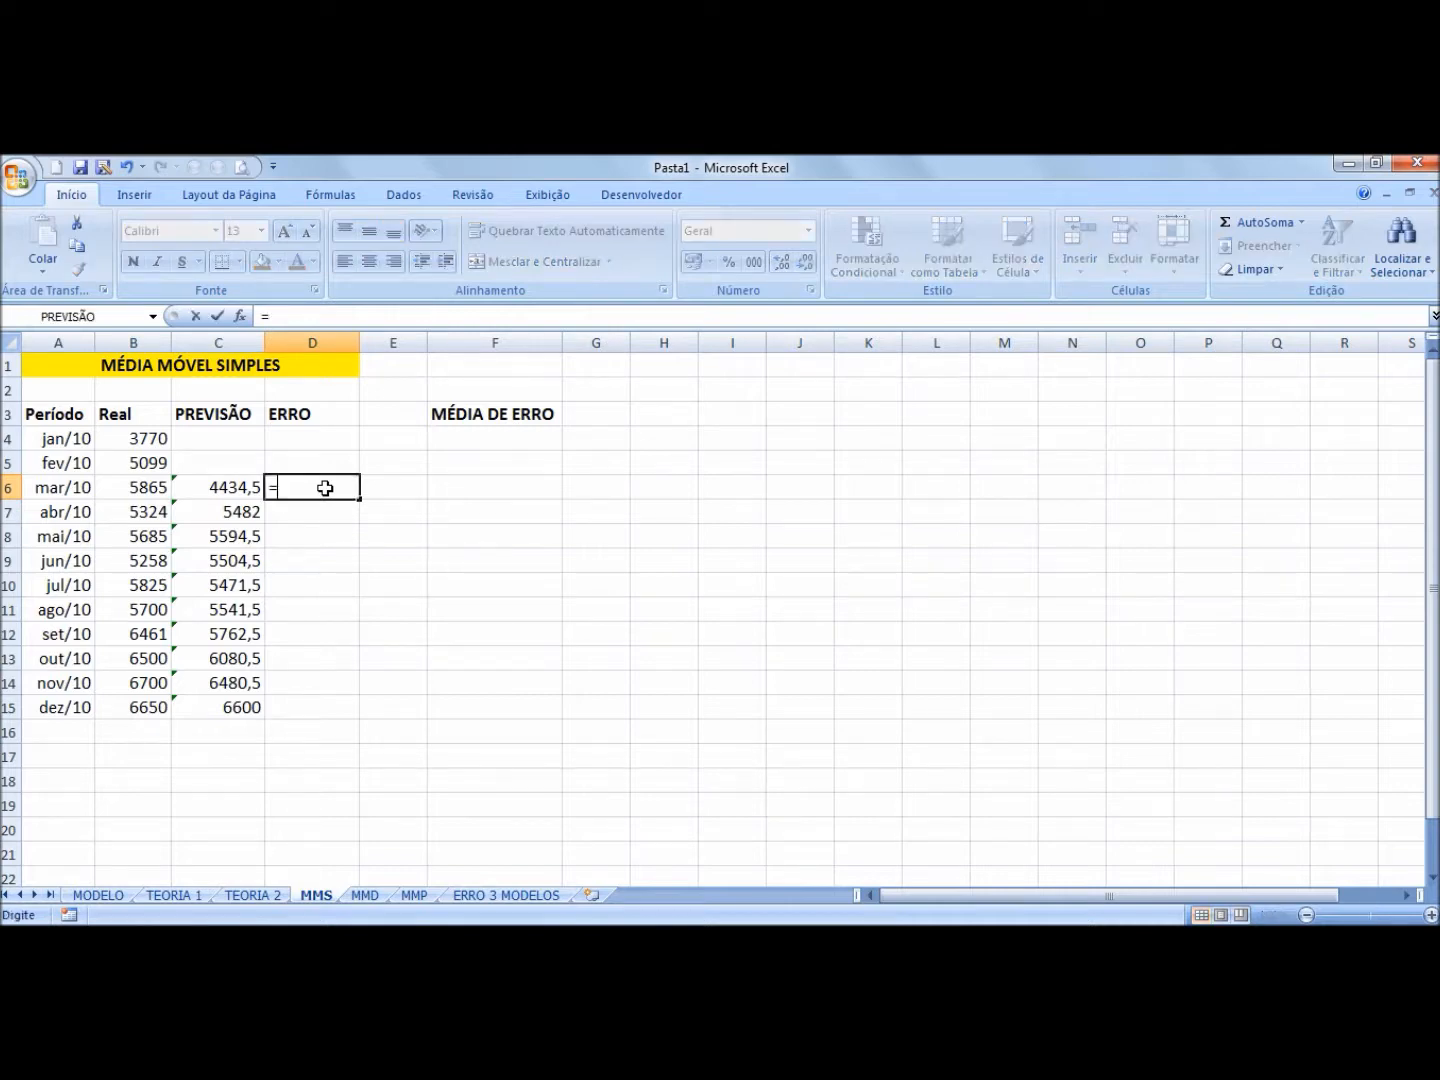
pyautogui.write('ABS(')
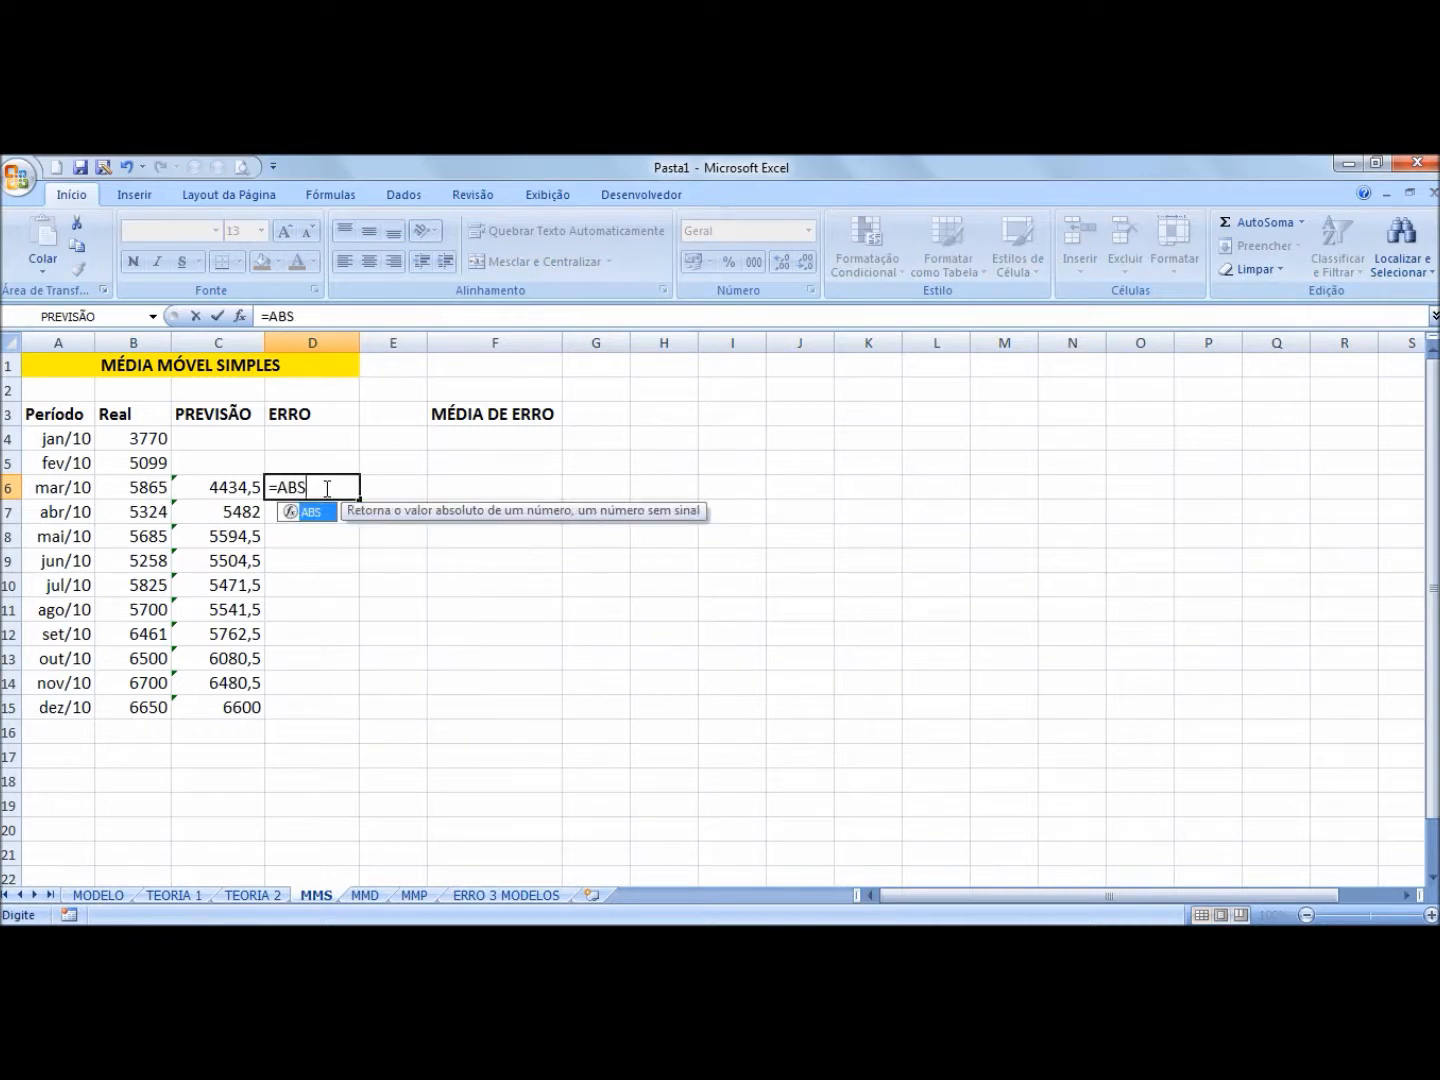
pyautogui.press('Left')
pyautogui.press('Left')
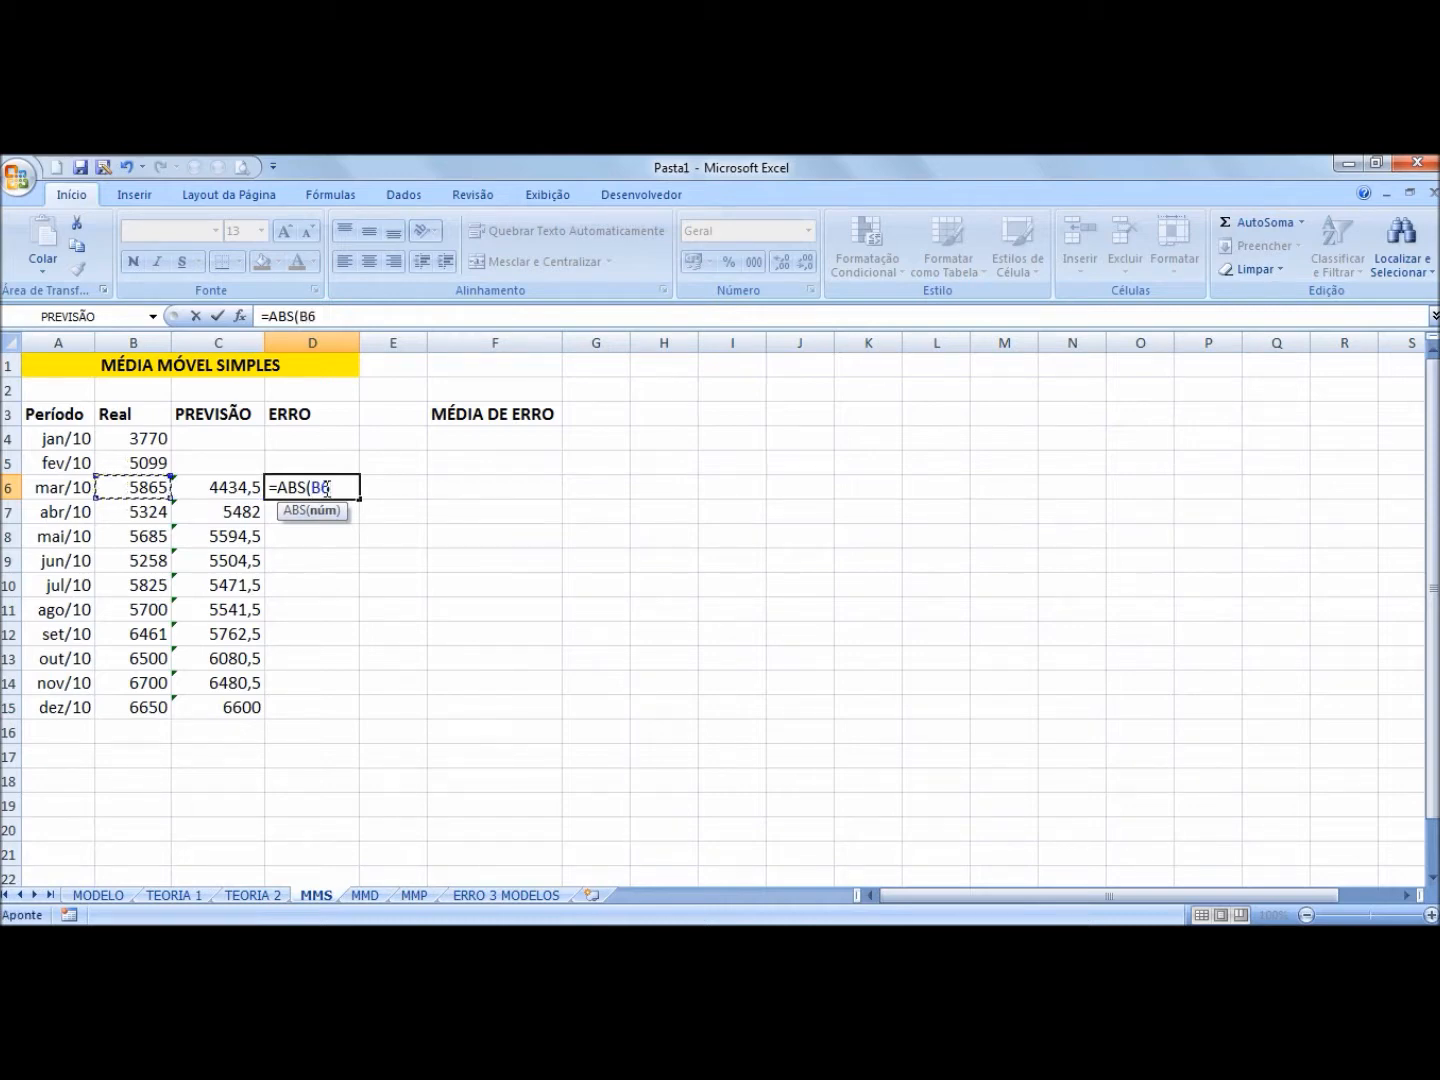
pyautogui.write('-')
pyautogui.press('Left')
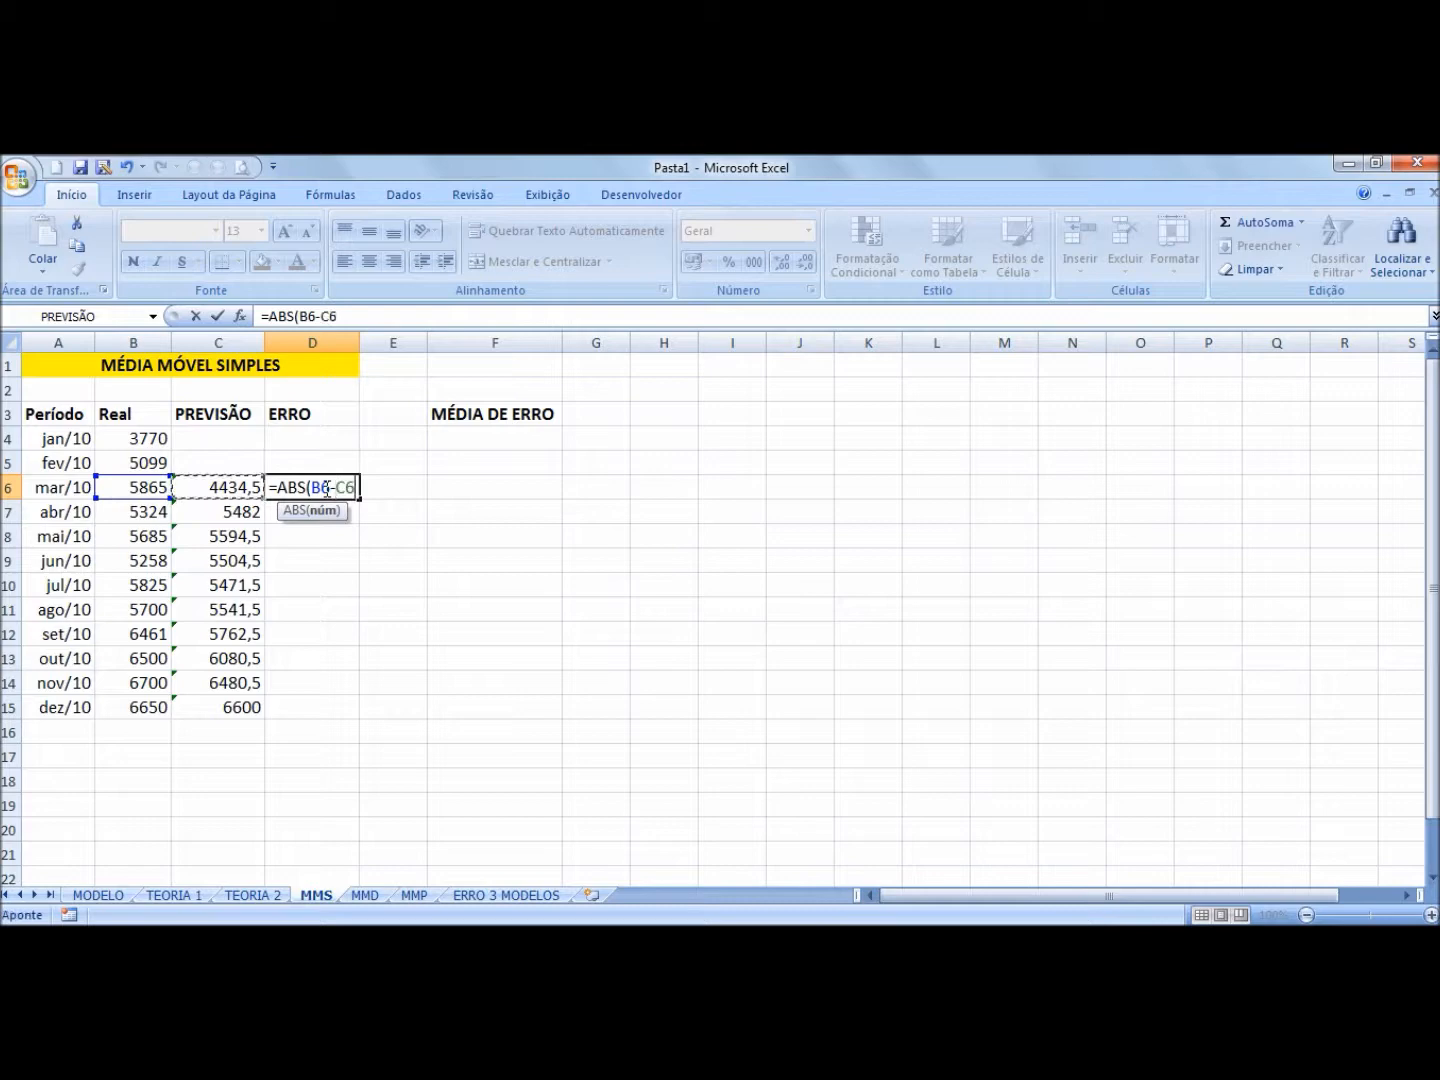
pyautogui.write(')')
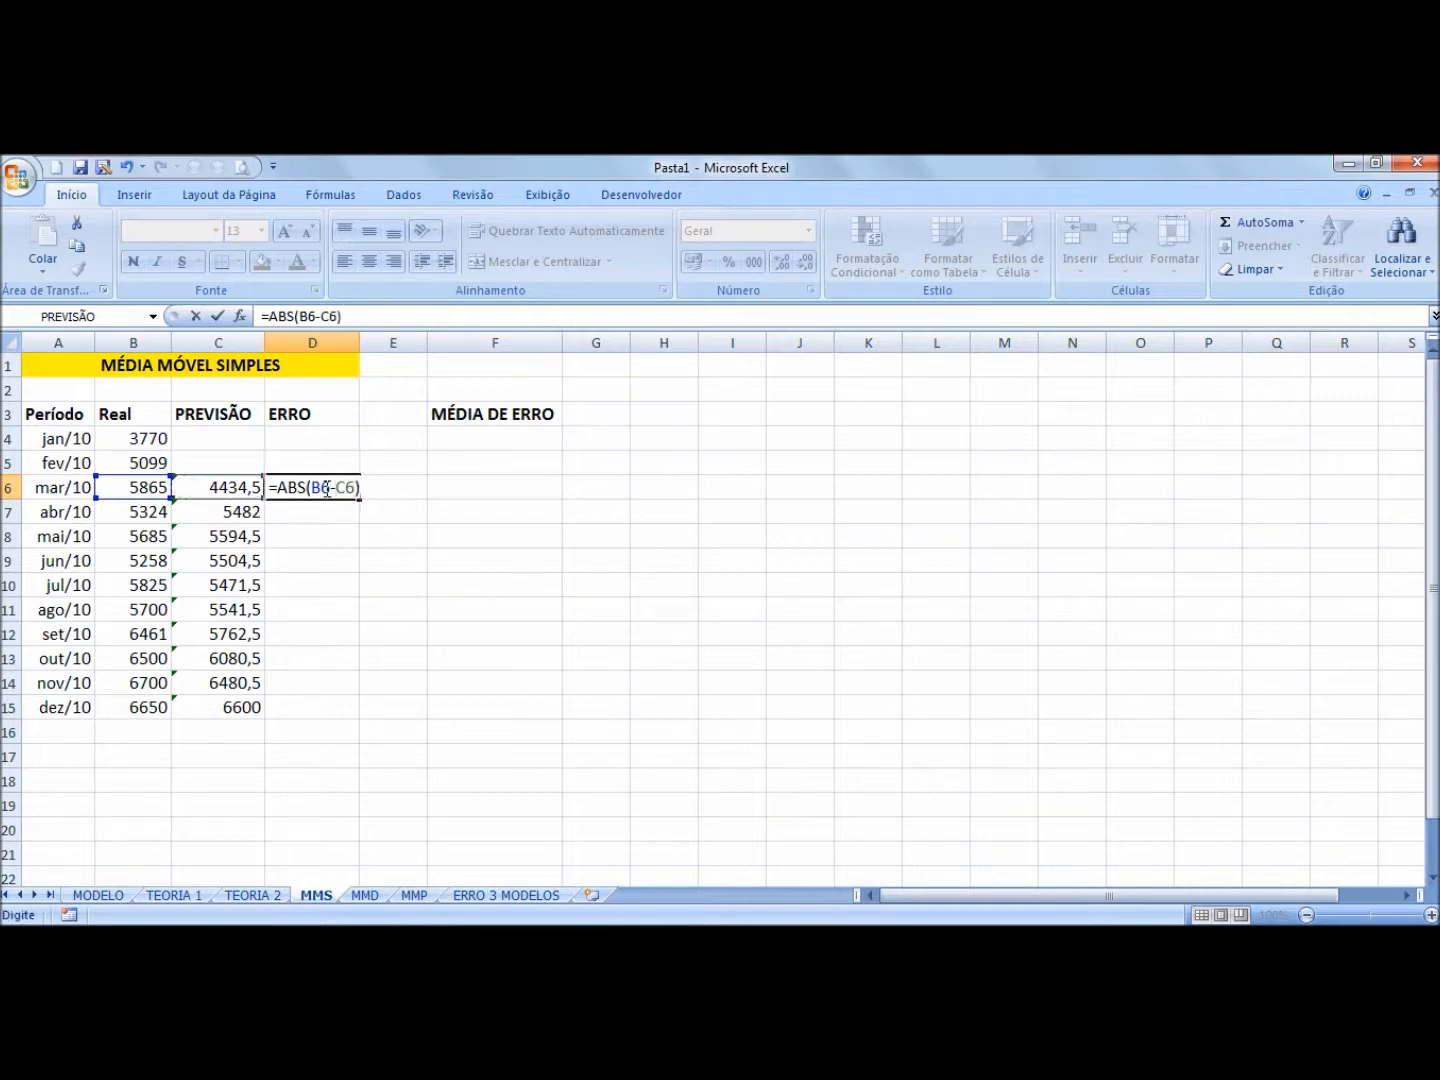
pyautogui.write('/')
pyautogui.press('Left')
pyautogui.press('Left')
pyautogui.press('Return')
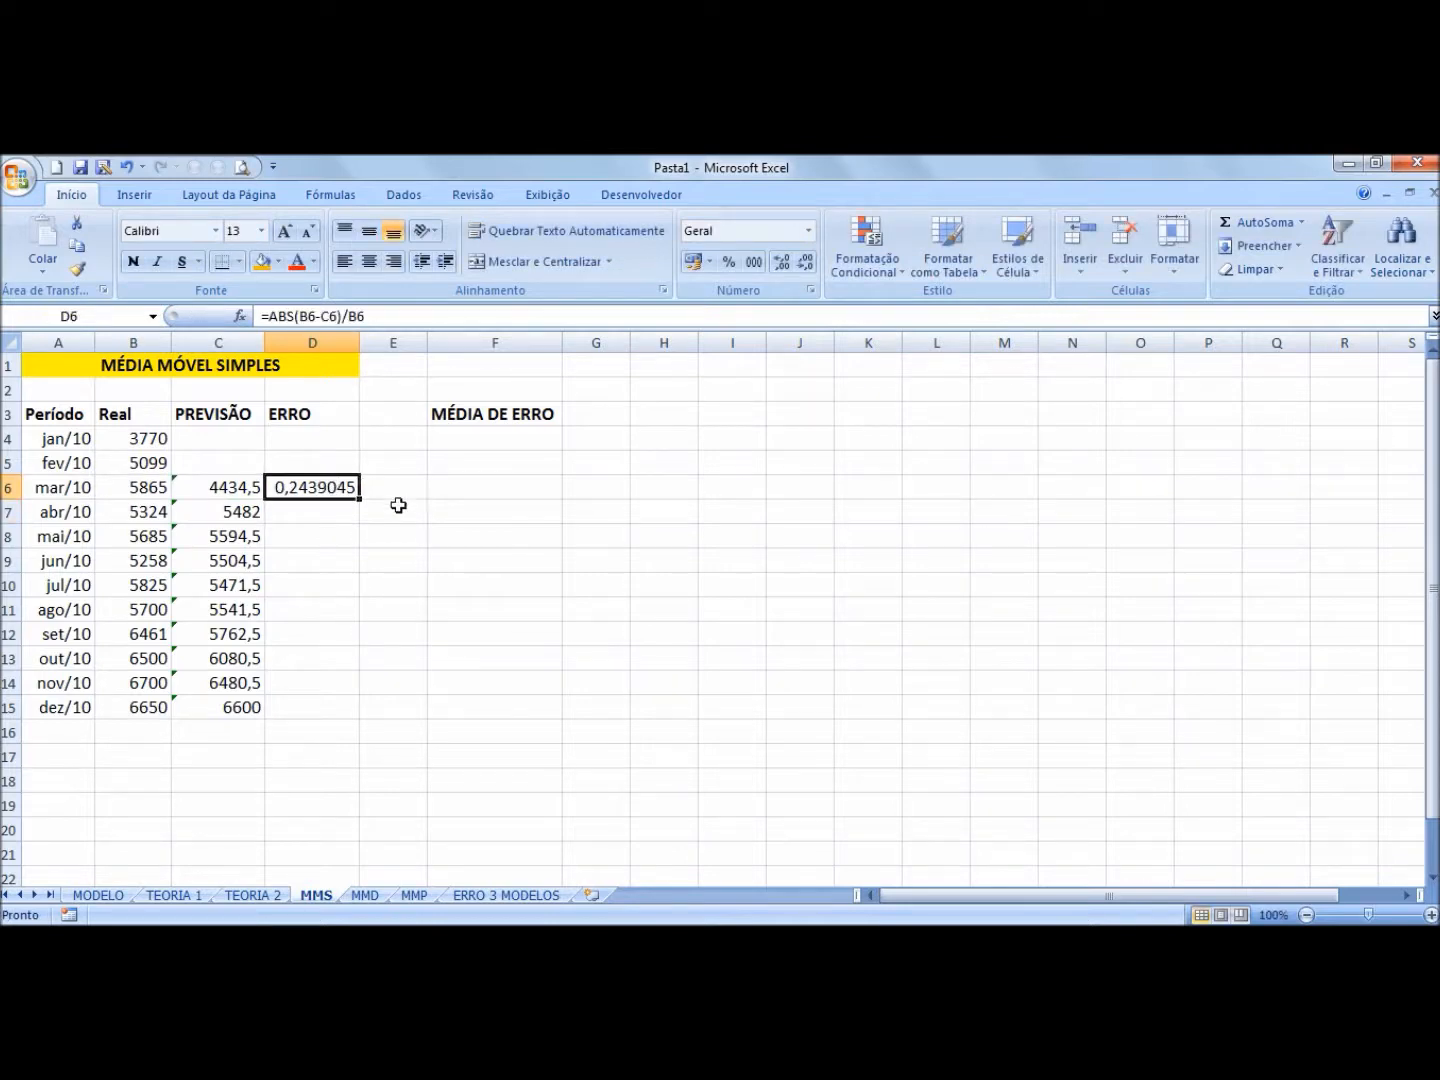
# Step: Fill the D6 error formula down to dez/10 (D15) and format the errors as percentages
pyautogui.moveTo(358, 500); pyautogui.dragTo(308, 713)
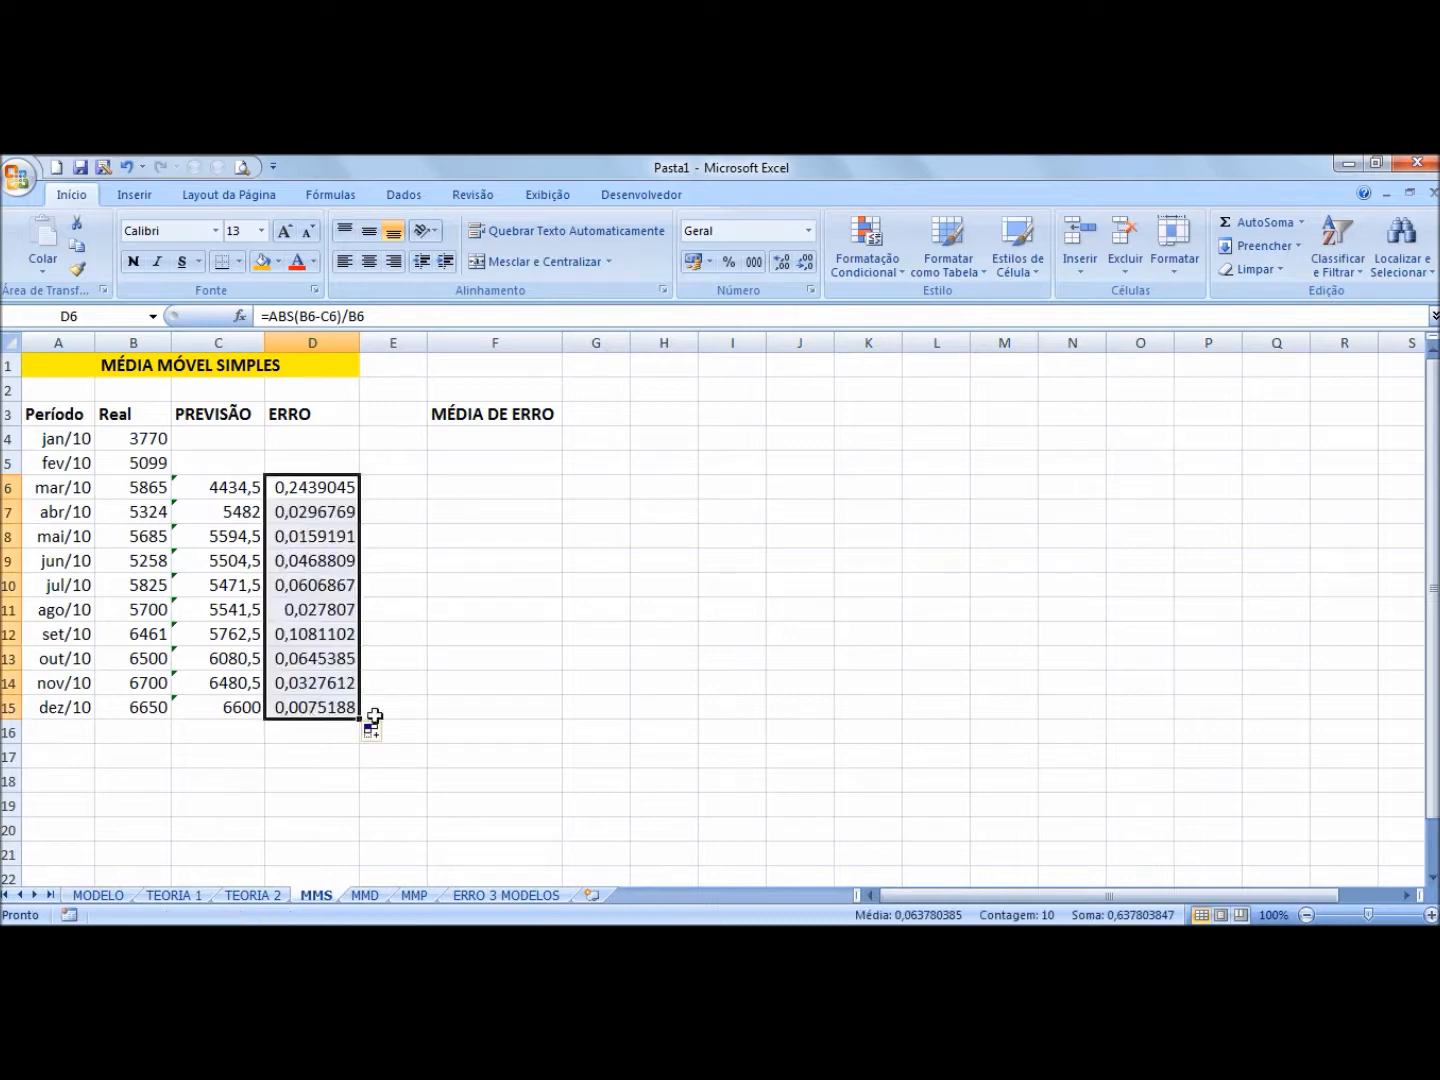
pyautogui.click(734, 260)
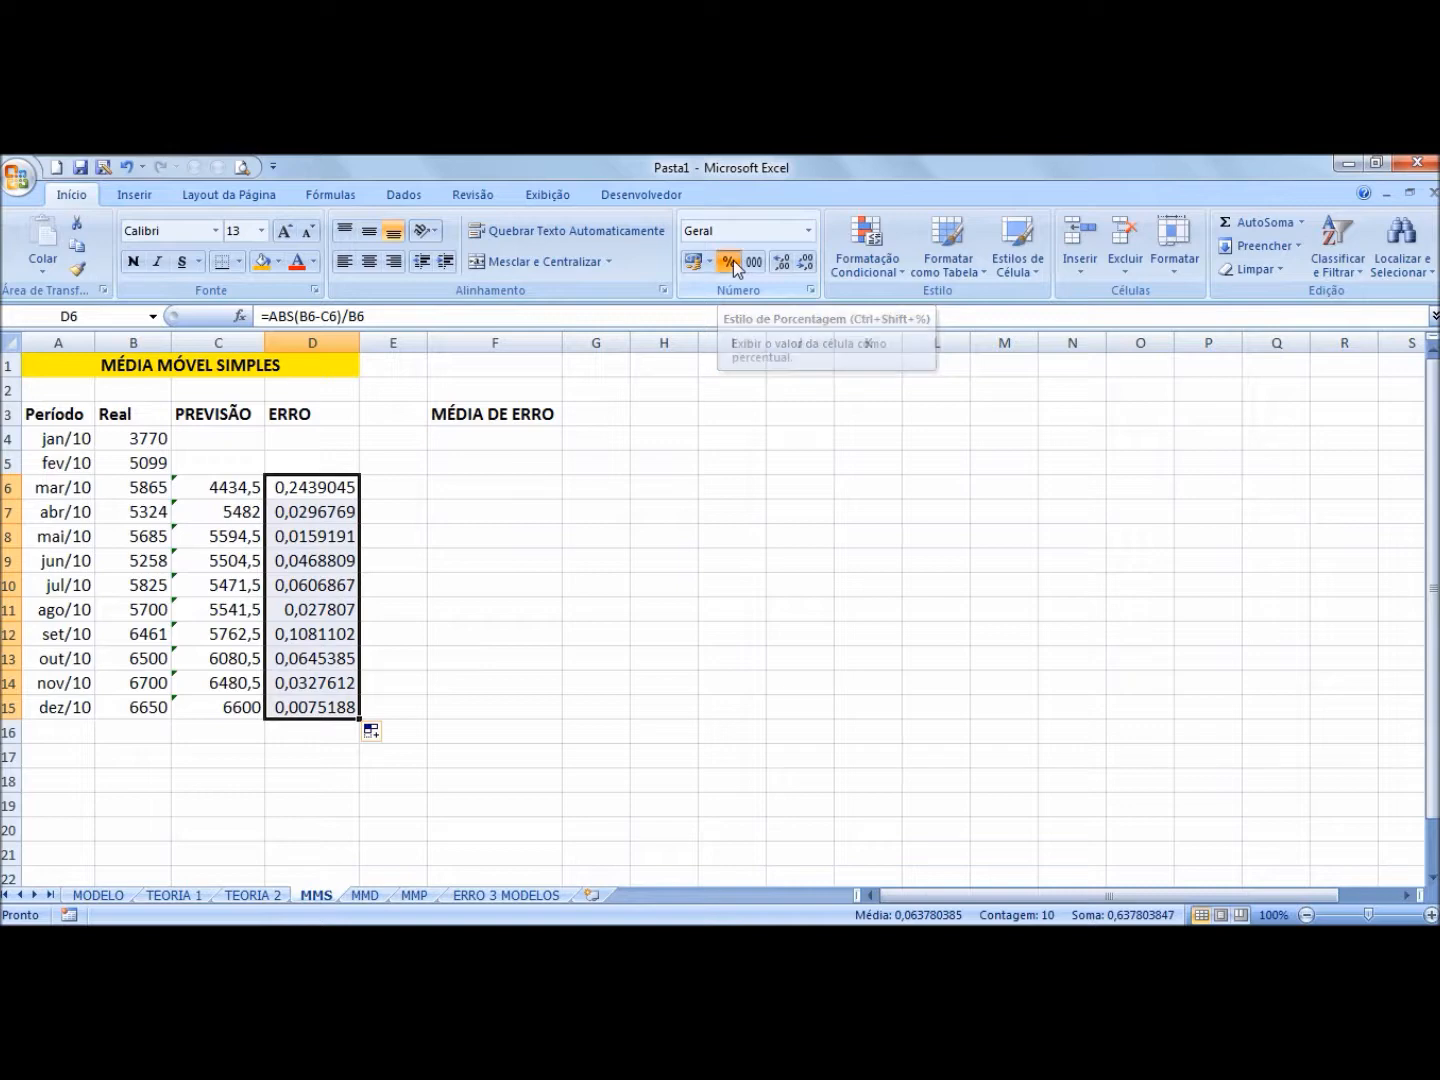
# Step: Review the percentage errors from mar/10 to dez/10 in the ERRO column alongside the dez/10 forecast
pyautogui.click(333, 487)
pyautogui.moveTo(340, 707); pyautogui.dragTo(328, 489)
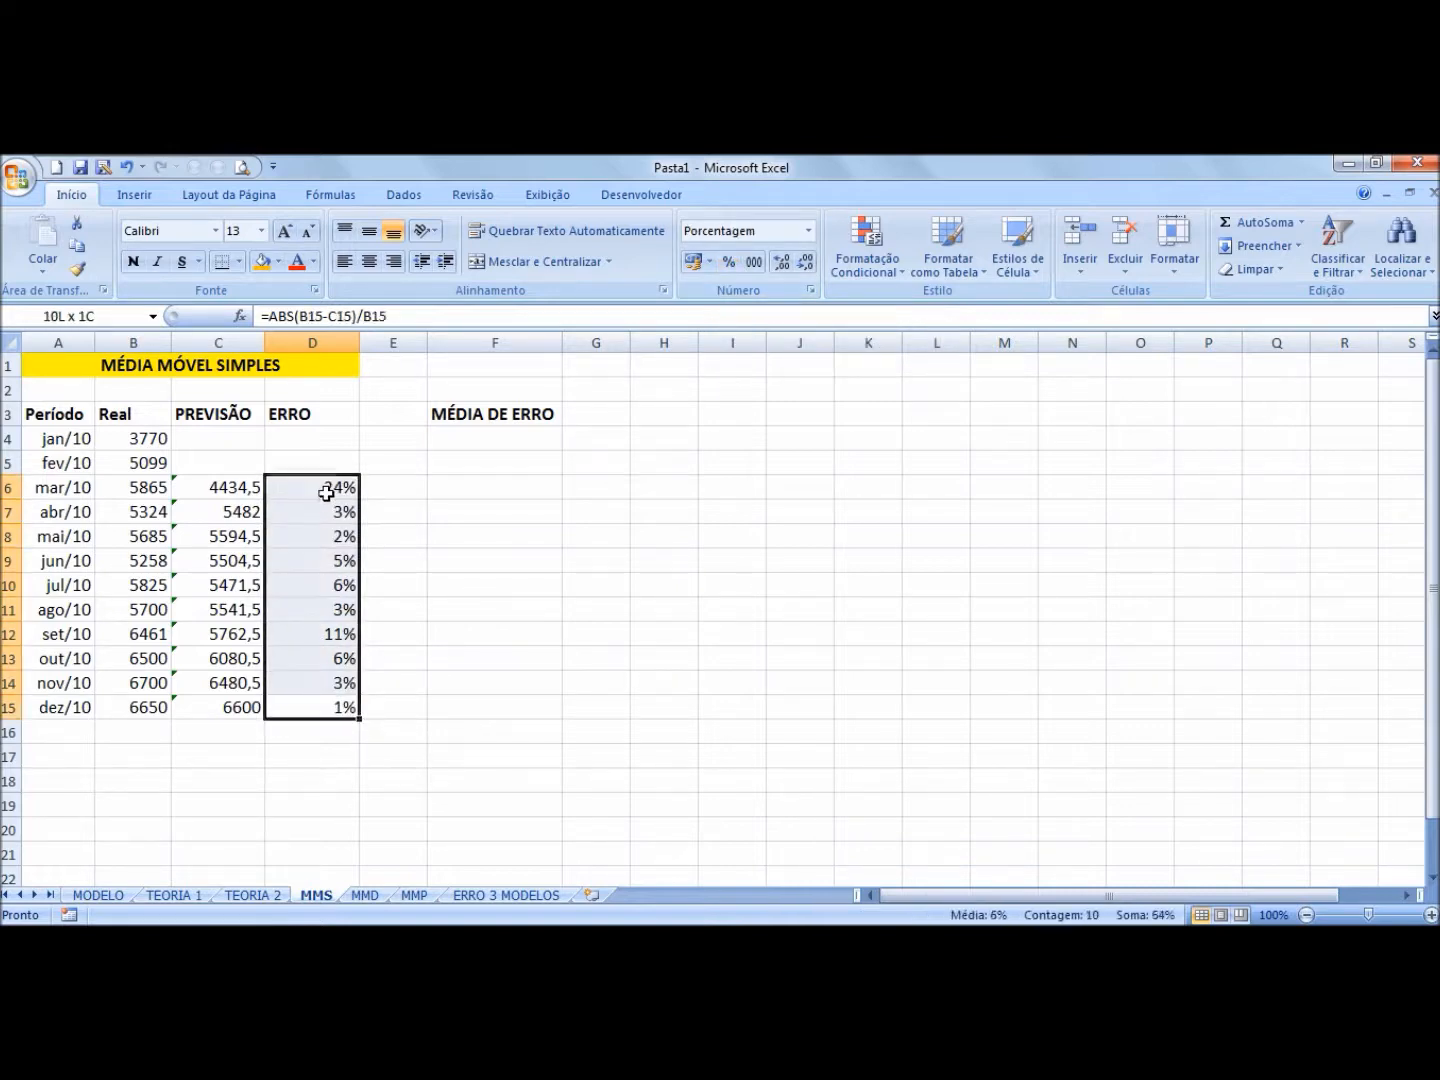
pyautogui.click(339, 706)
pyautogui.click(243, 705)
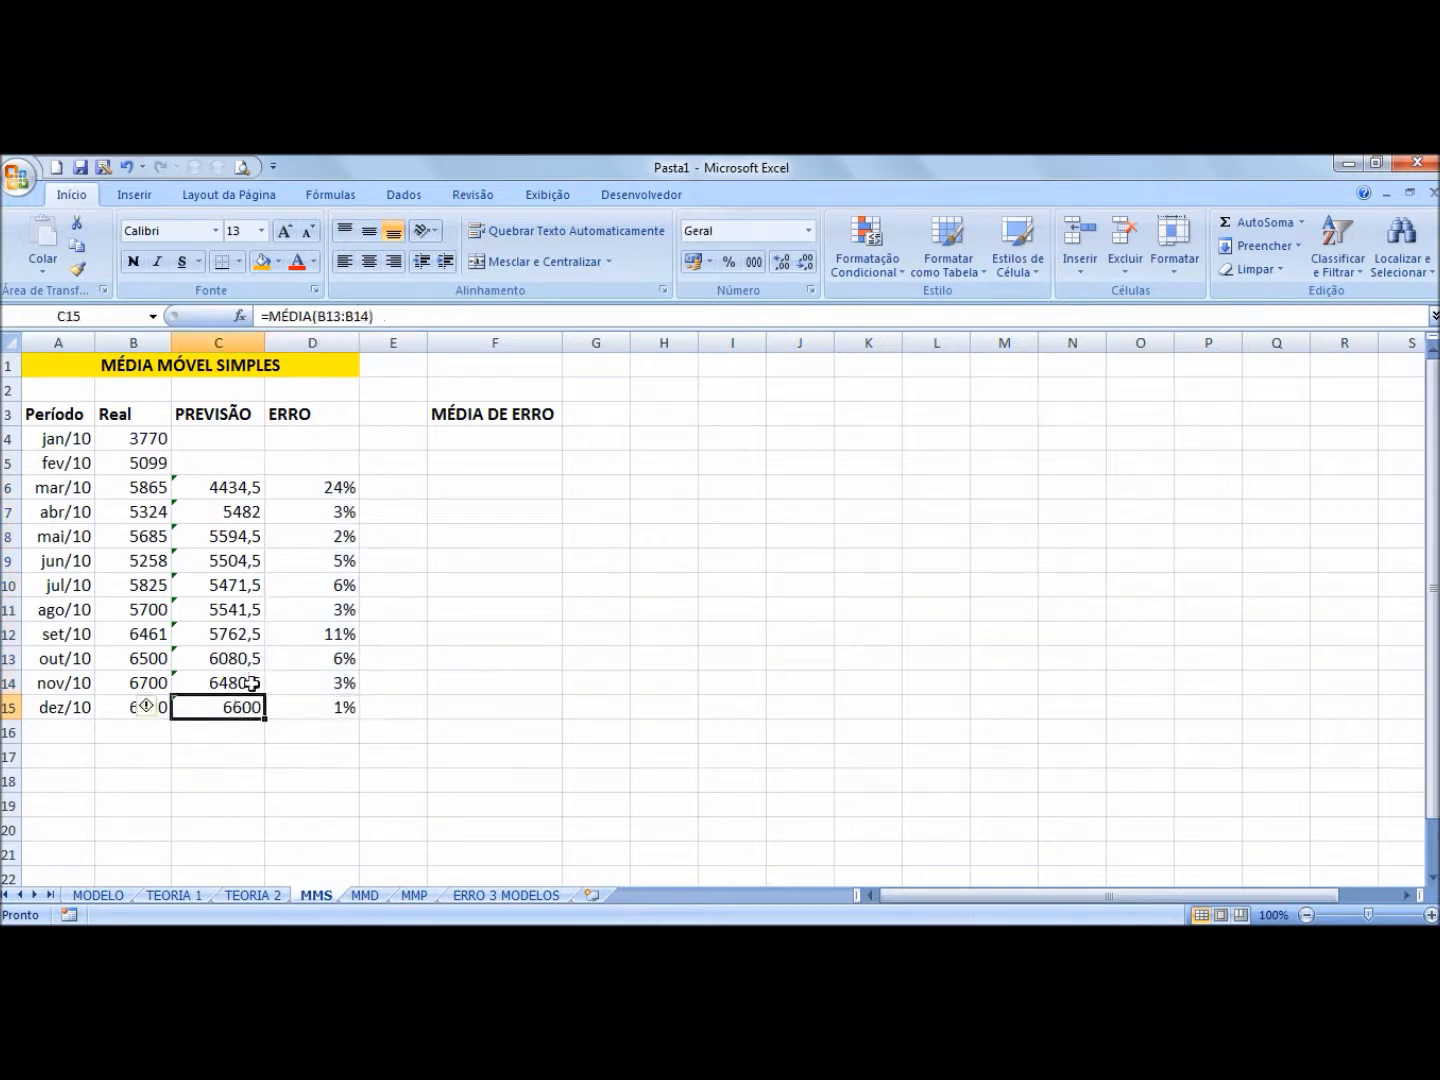
pyautogui.click(341, 708)
pyautogui.click(350, 660)
pyautogui.click(351, 609)
pyautogui.click(358, 512)
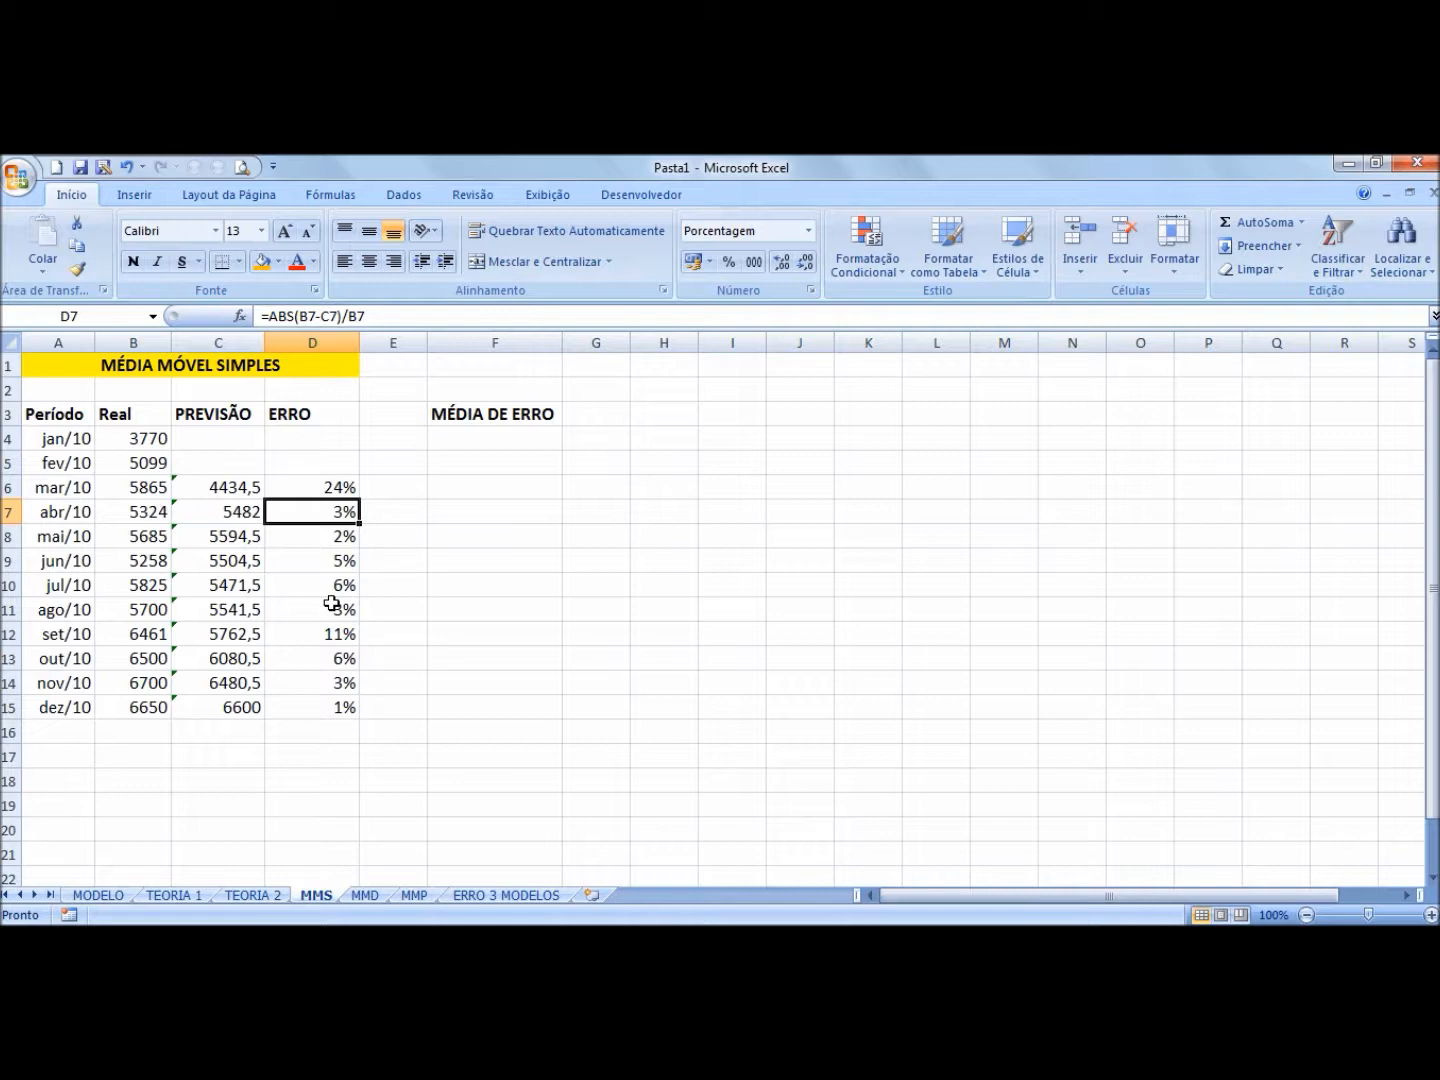
pyautogui.click(332, 603)
pyautogui.click(343, 487)
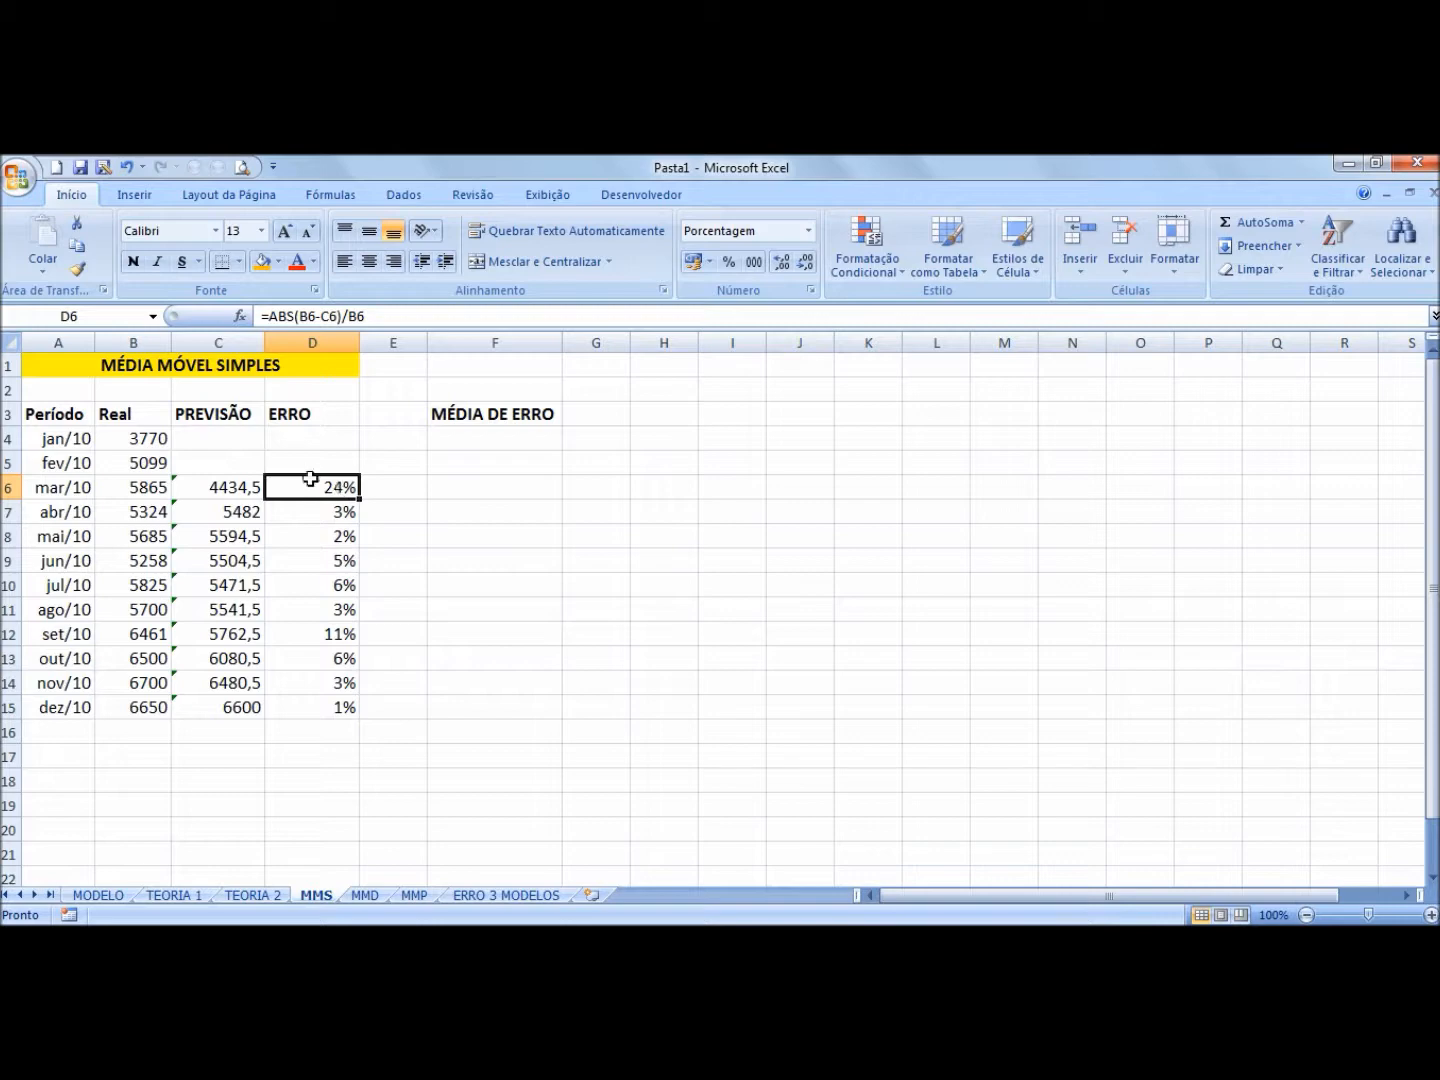
# Step: Calculate the average forecast error in G3, beside MÉDIA DE ERRO, with =MÉDIA(D6:D15)
pyautogui.click(609, 410)
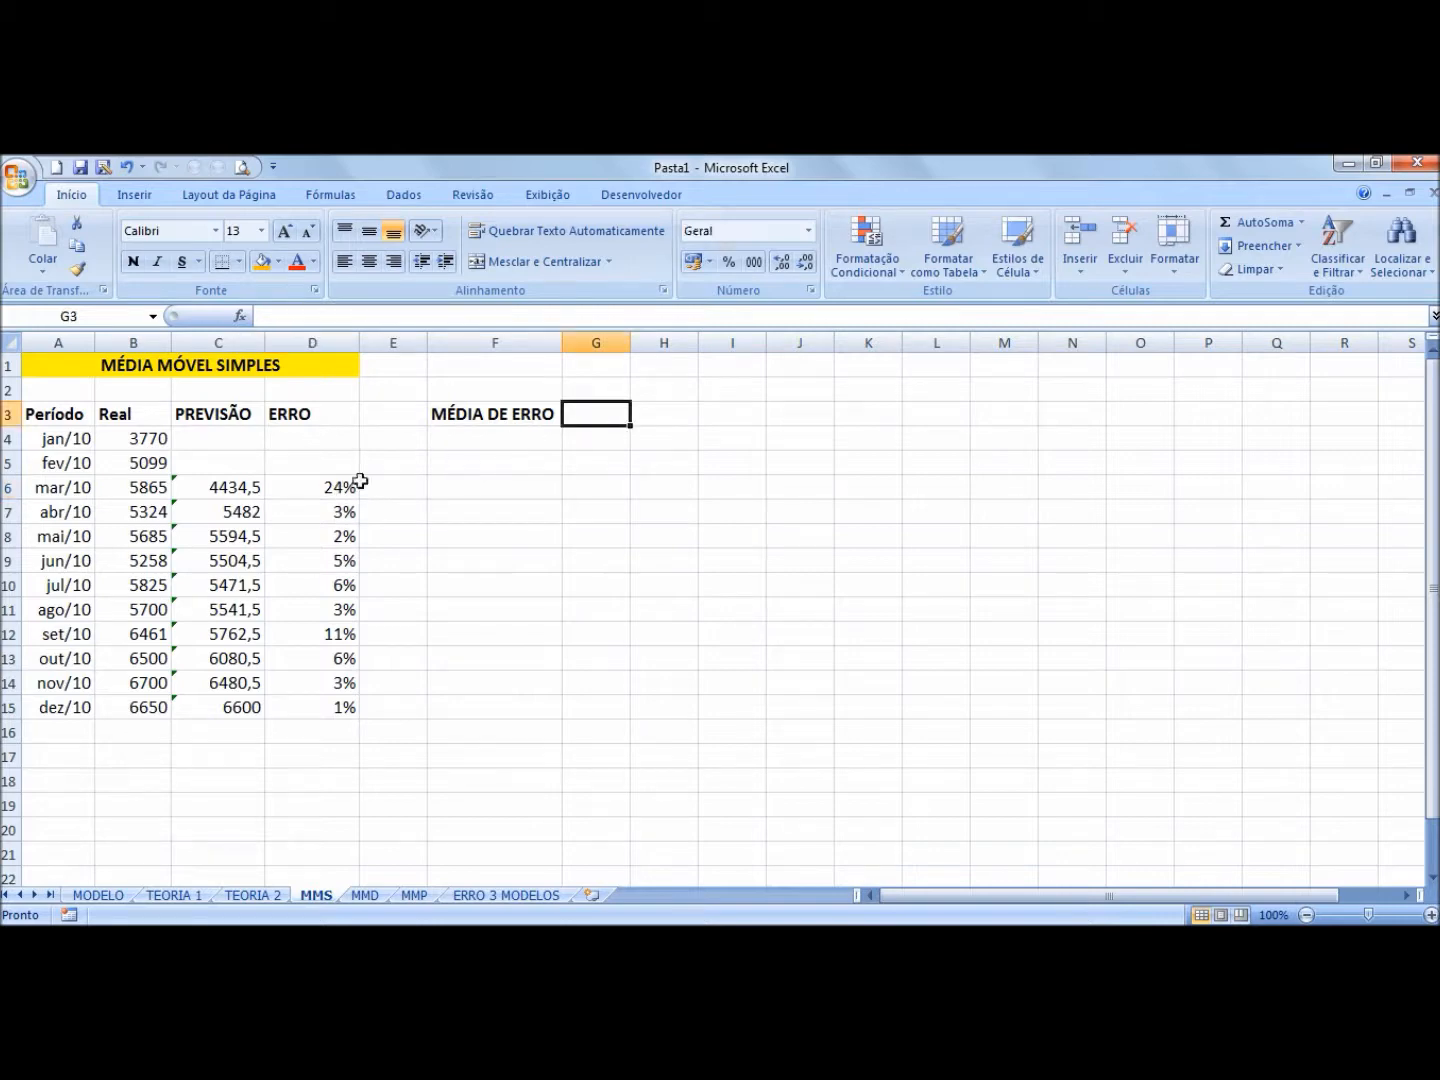
pyautogui.moveTo(331, 489); pyautogui.dragTo(326, 703)
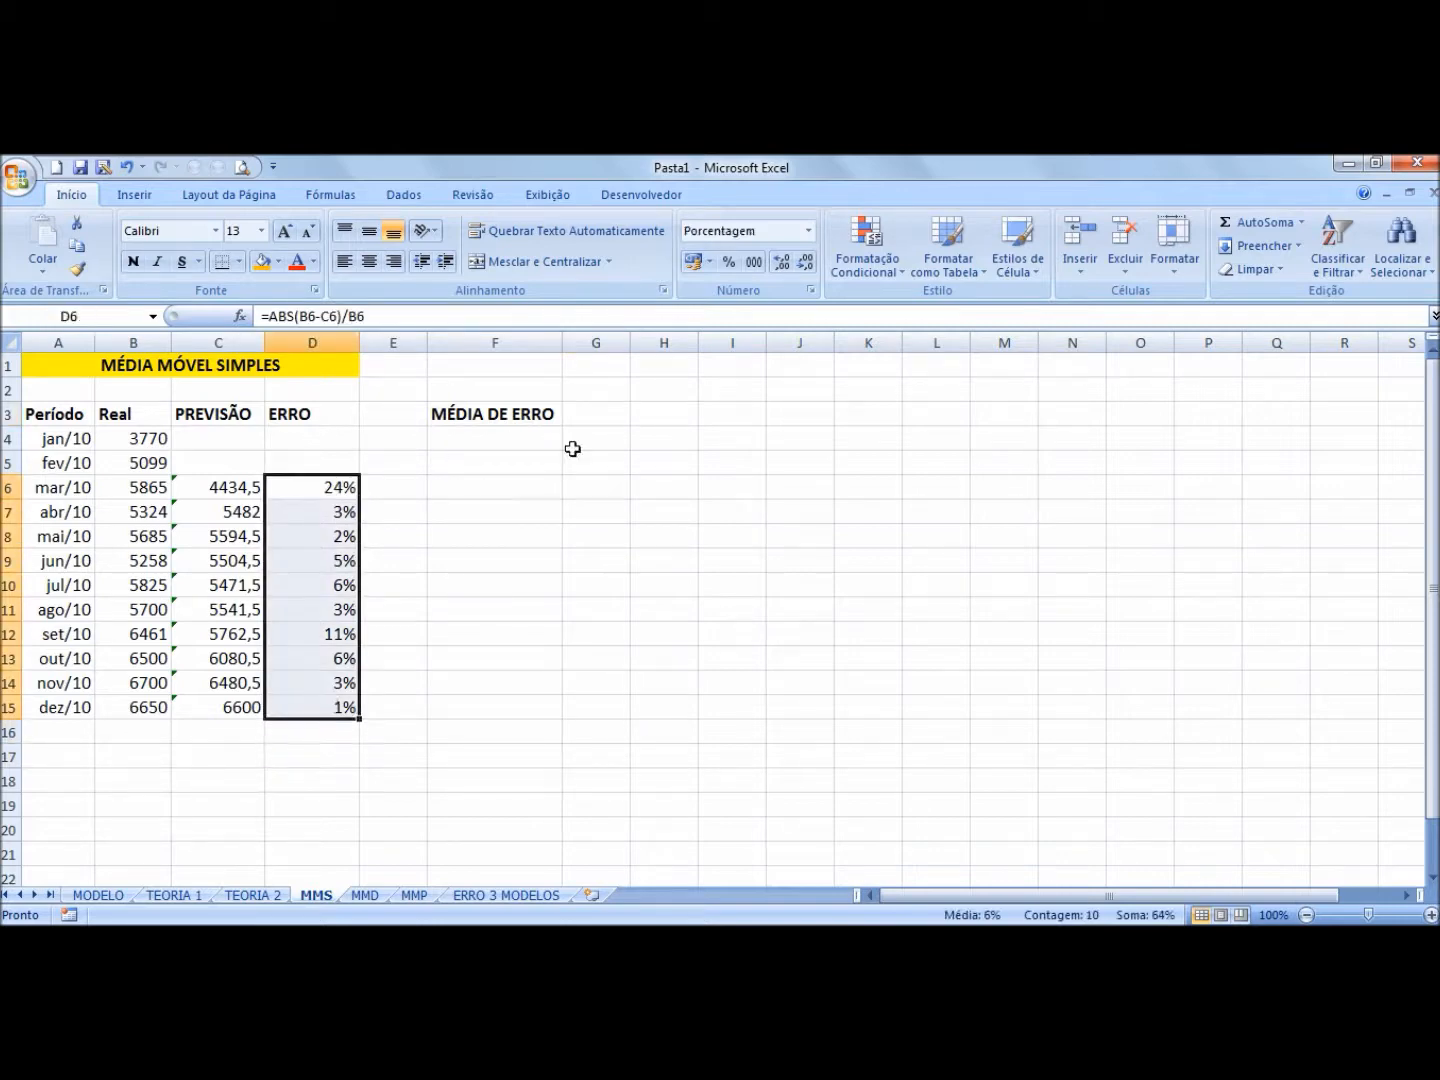
pyautogui.click(591, 409)
pyautogui.write('=MÉDIA(')
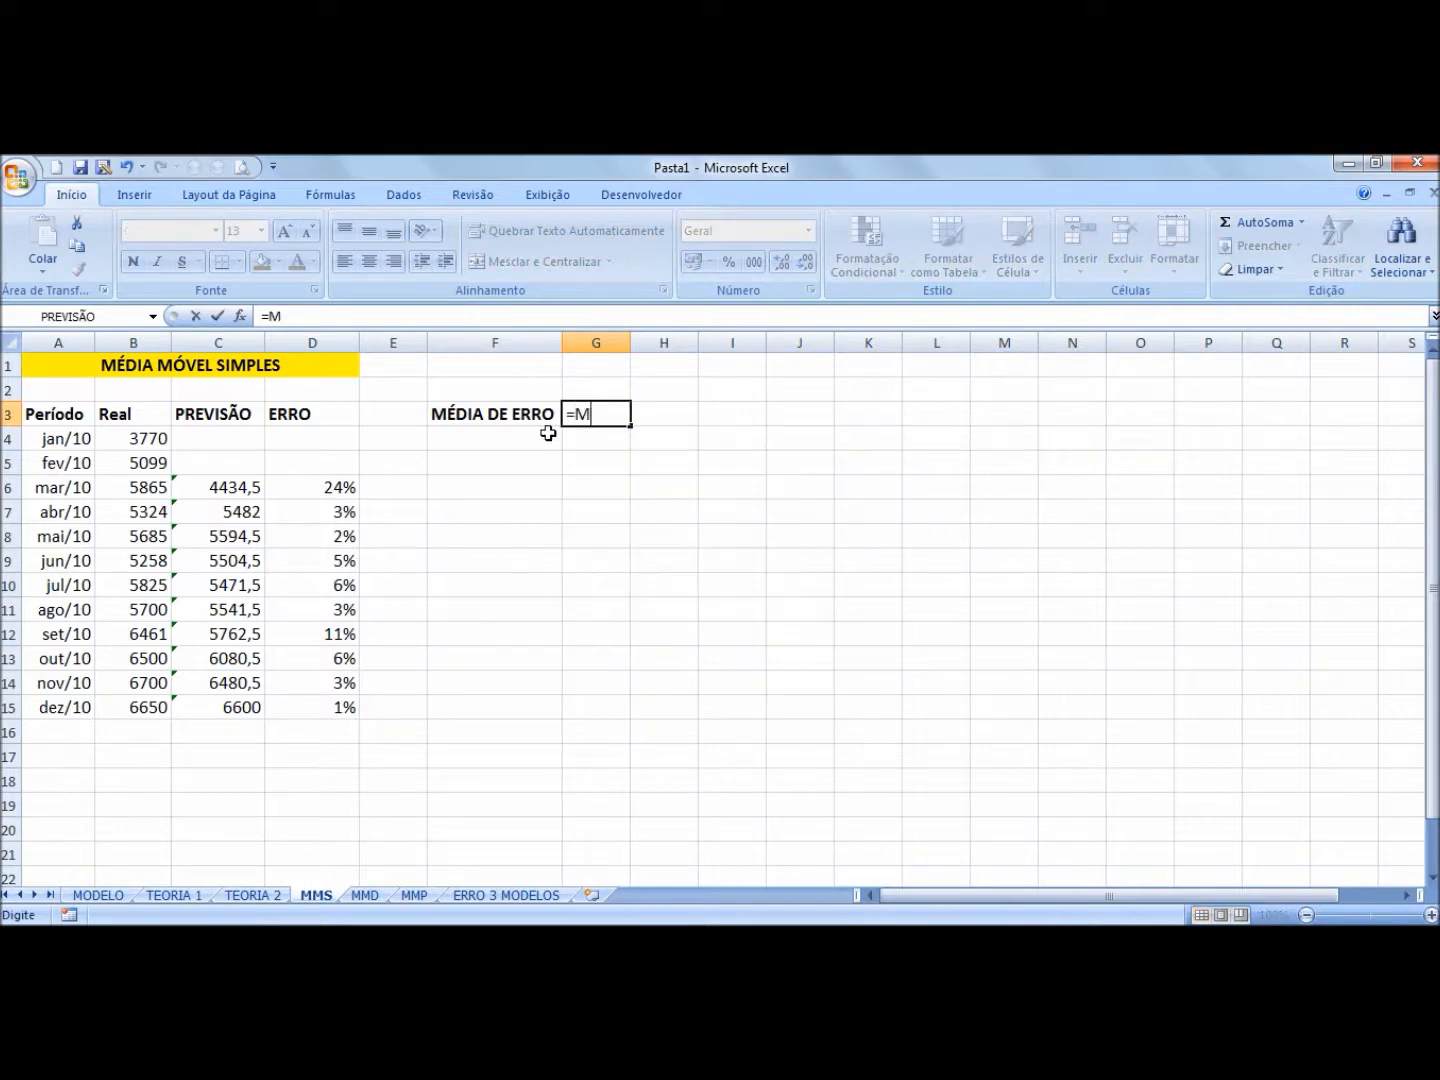
pyautogui.press('Left')
pyautogui.press('Left')
pyautogui.press('Down')
pyautogui.press('Down')
pyautogui.press('Down')
pyautogui.hotkey('shift', 'Down')
pyautogui.hotkey('shift', 'Down')
pyautogui.hotkey('shift', 'Down')
pyautogui.hotkey('shift', 'Down')
pyautogui.hotkey('shift', 'Down')
pyautogui.hotkey('shift', 'Down')
pyautogui.hotkey('shift', 'Down')
pyautogui.hotkey('shift', 'Down')
pyautogui.hotkey('shift', 'Down')
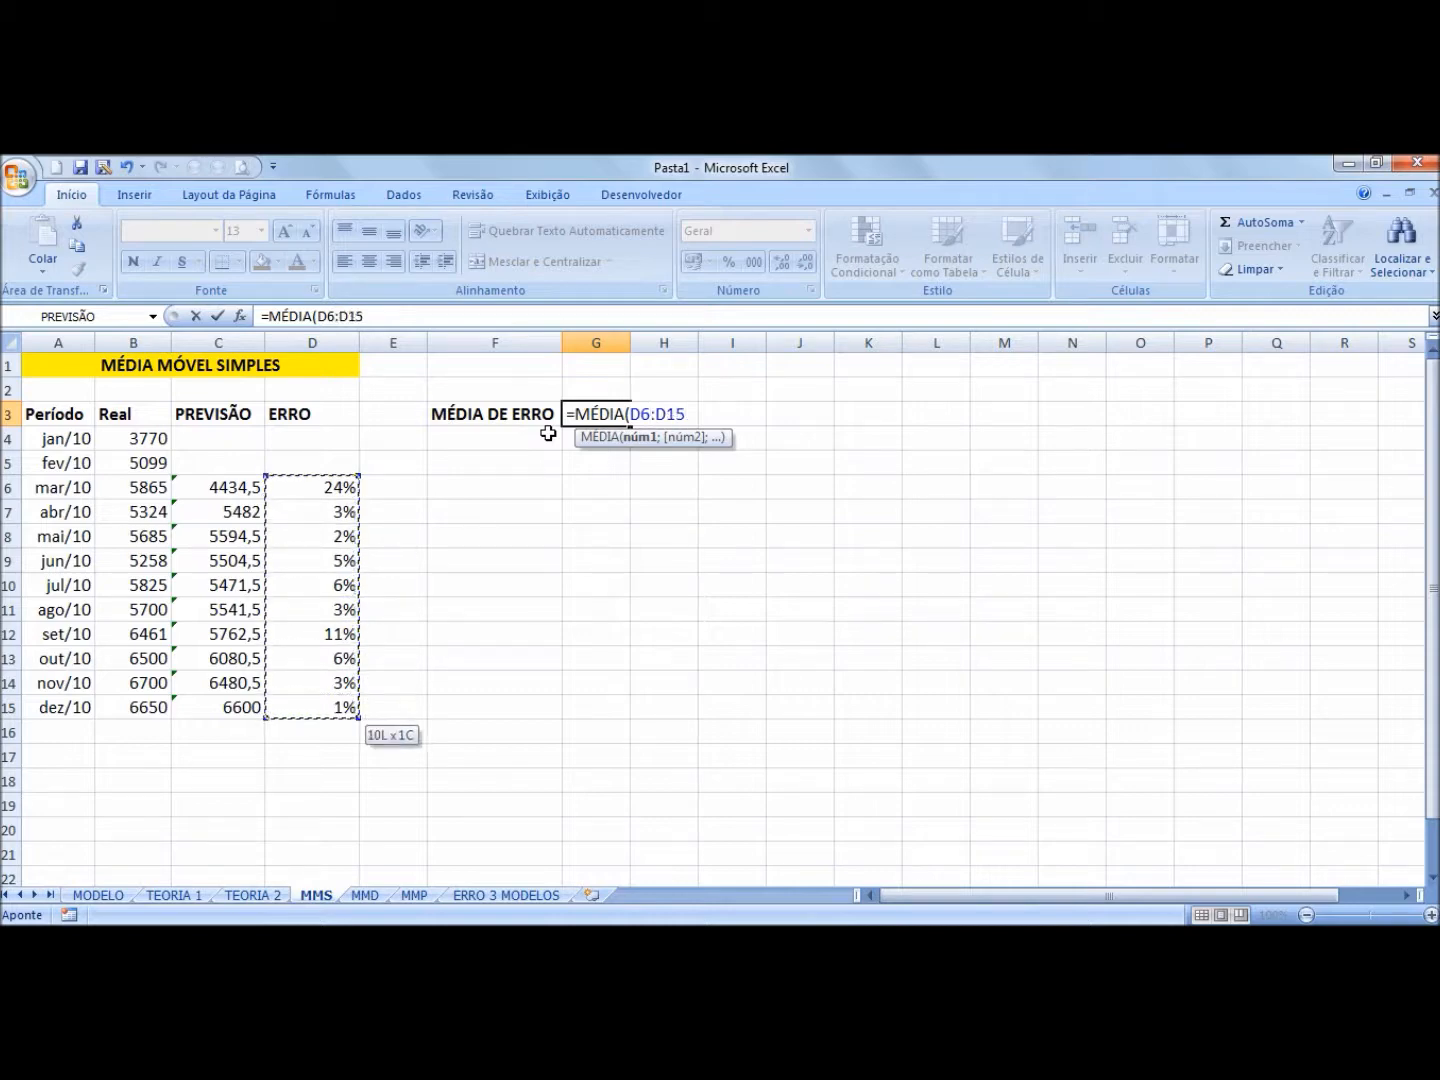
pyautogui.write(')')
pyautogui.press('Return')
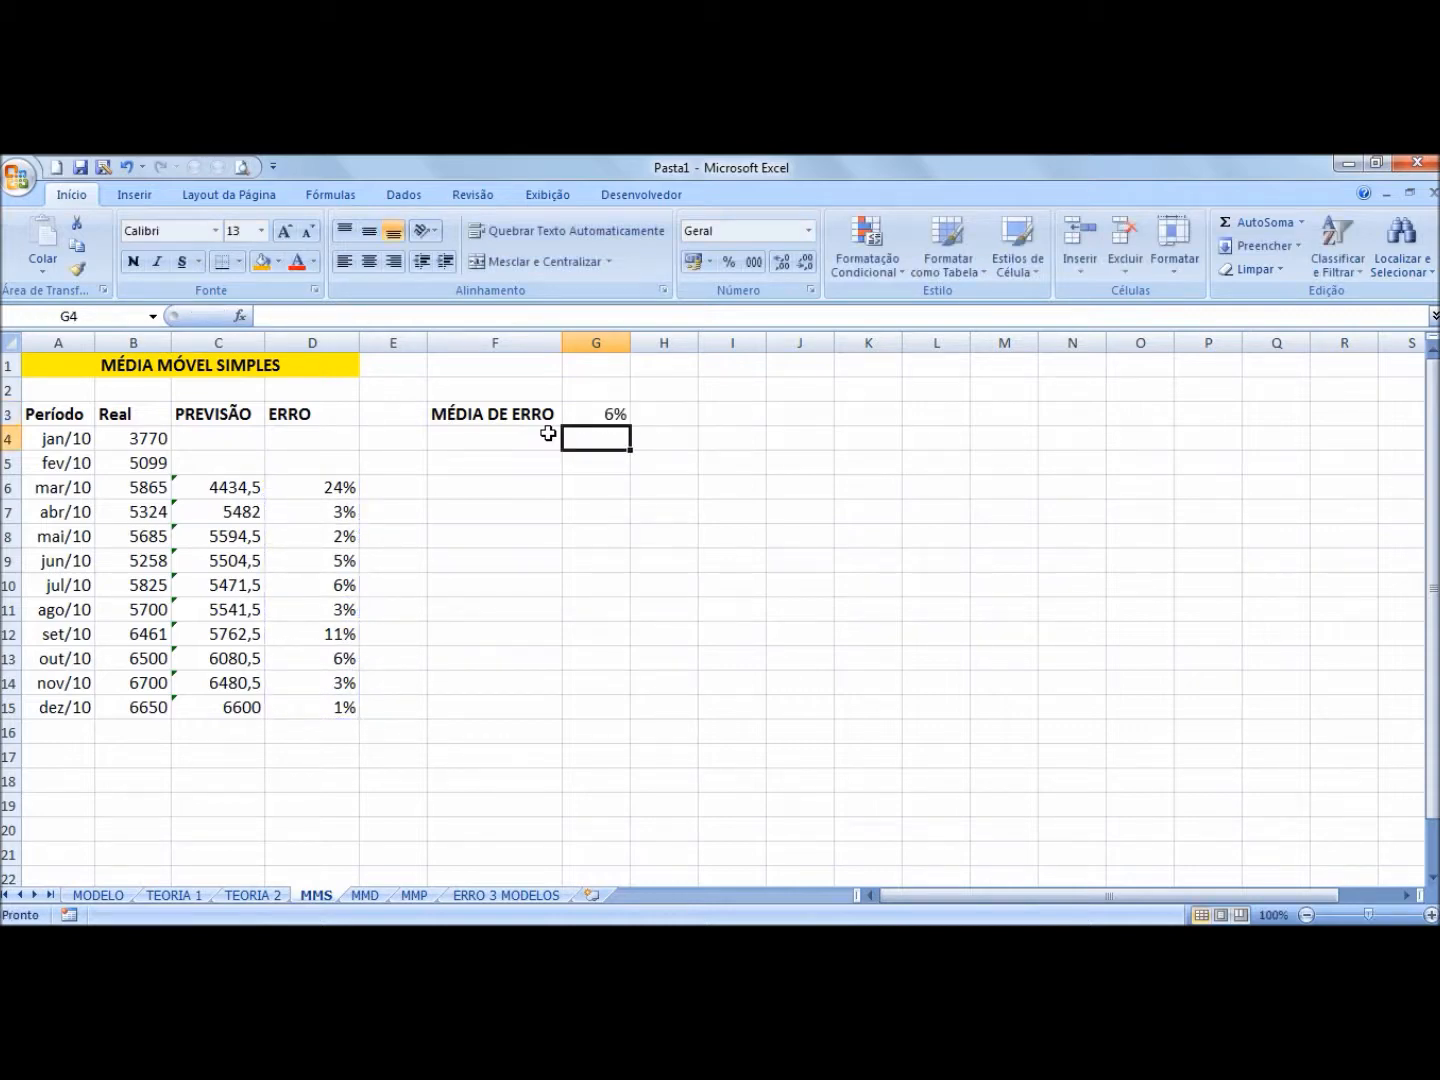
# Step: Review the average error in G3 against the Real values in B4:B15 and the two-period forecast formulas in column C
pyautogui.click(590, 412)
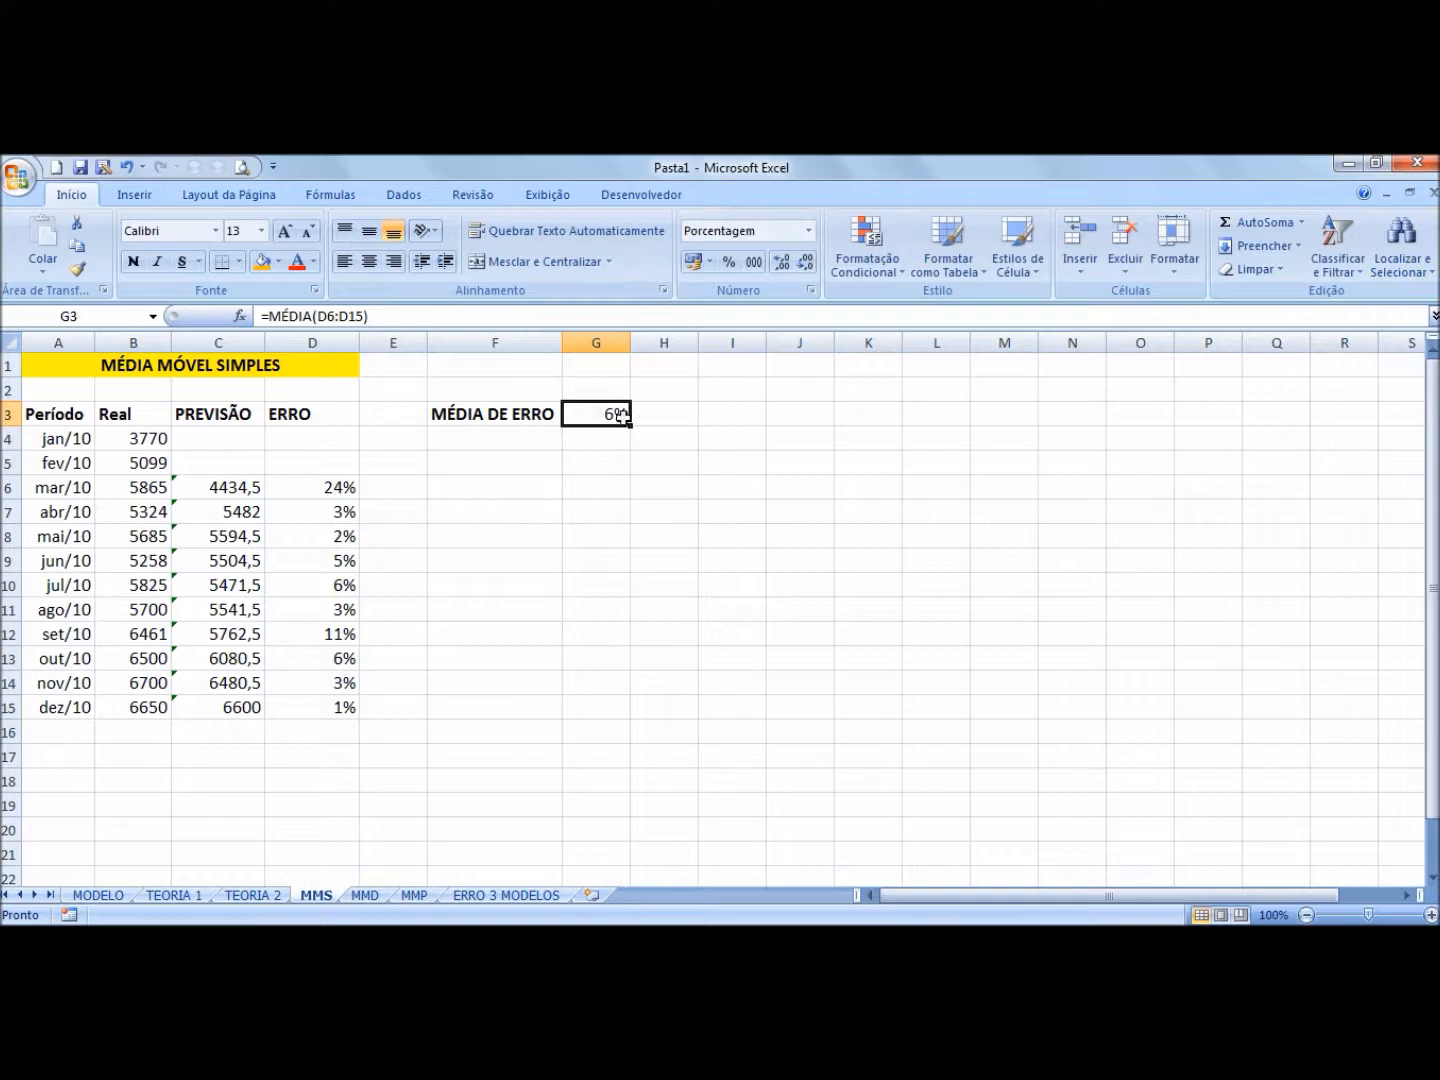
pyautogui.click(220, 409)
pyautogui.click(232, 487)
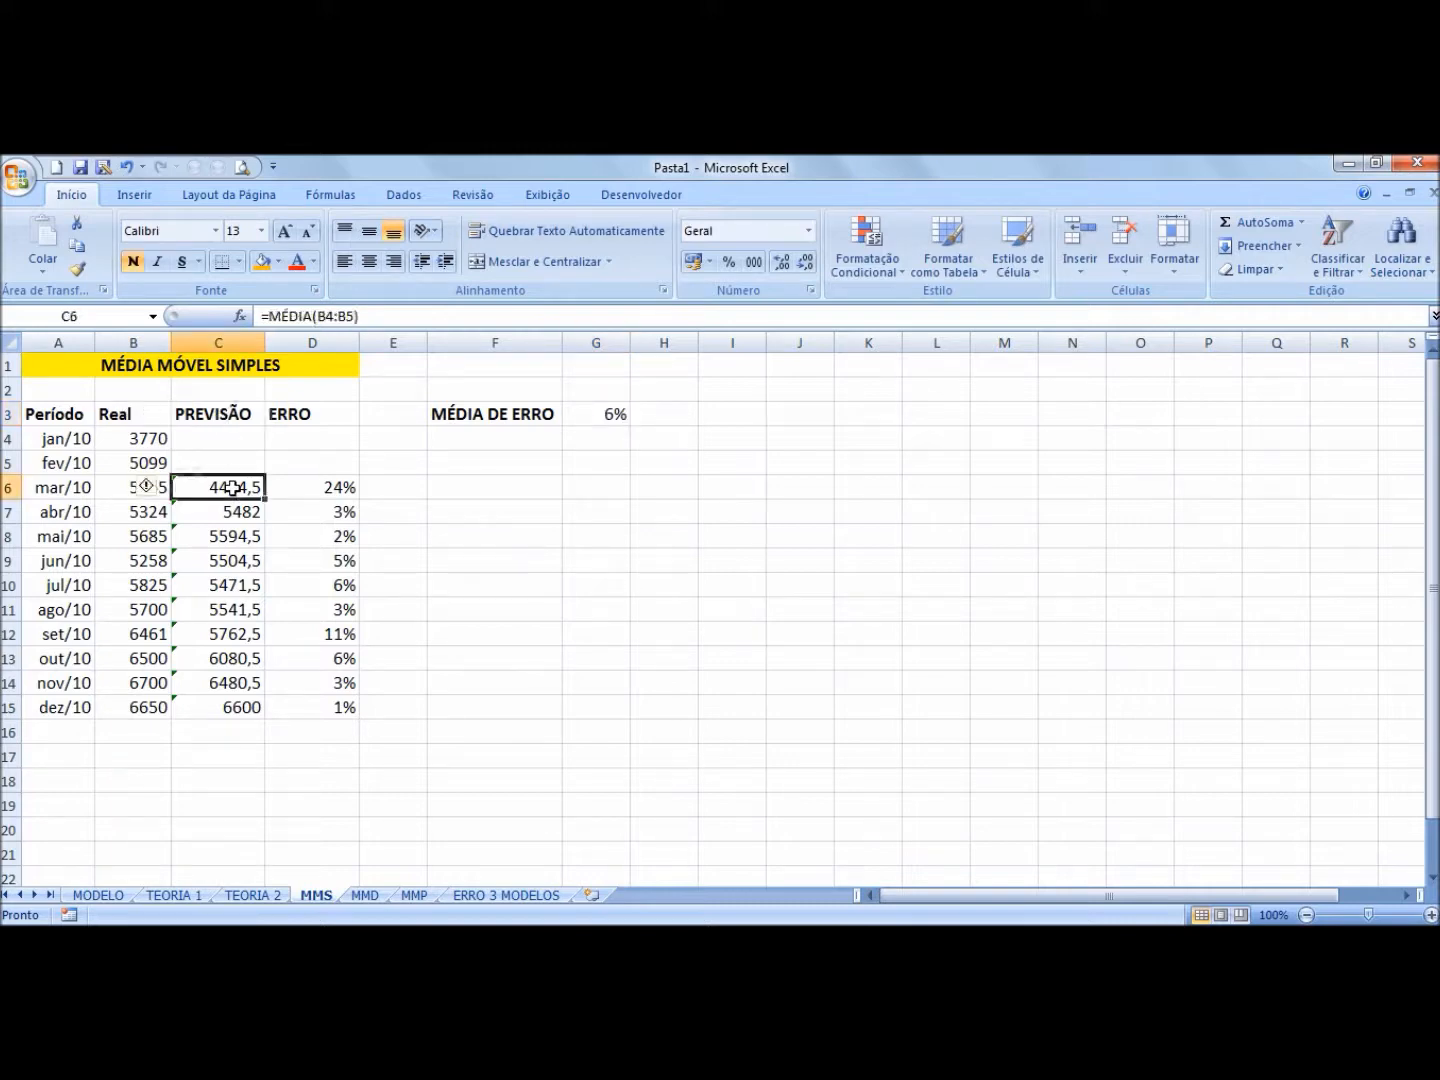
pyautogui.click(596, 417)
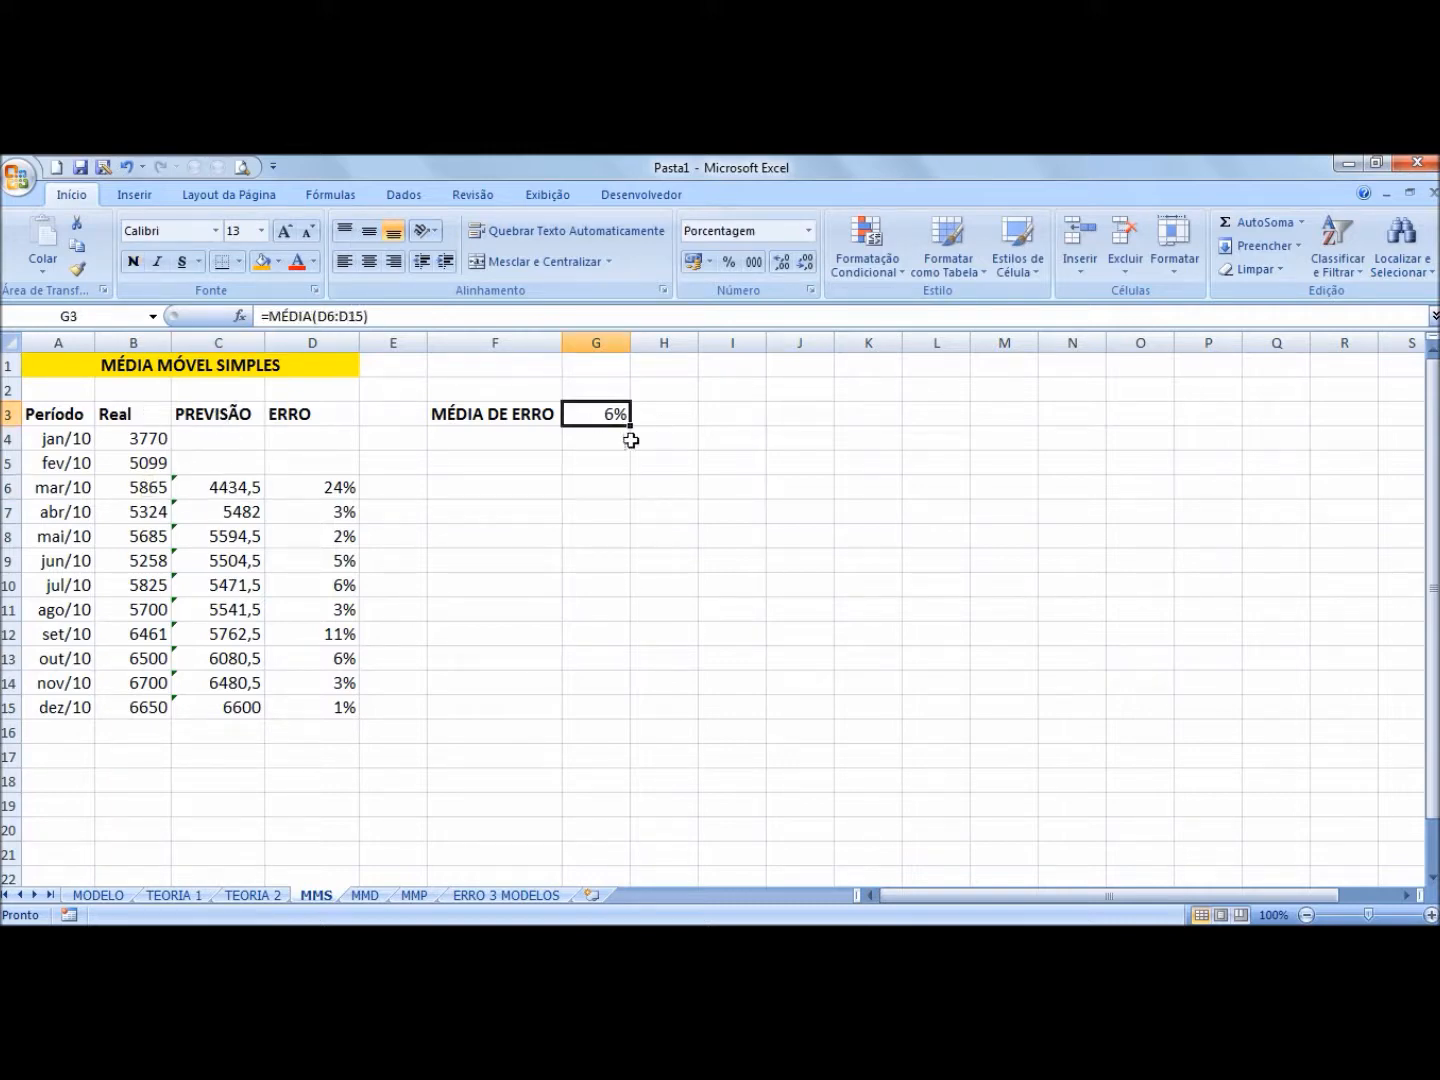
pyautogui.moveTo(132, 442); pyautogui.dragTo(133, 707)
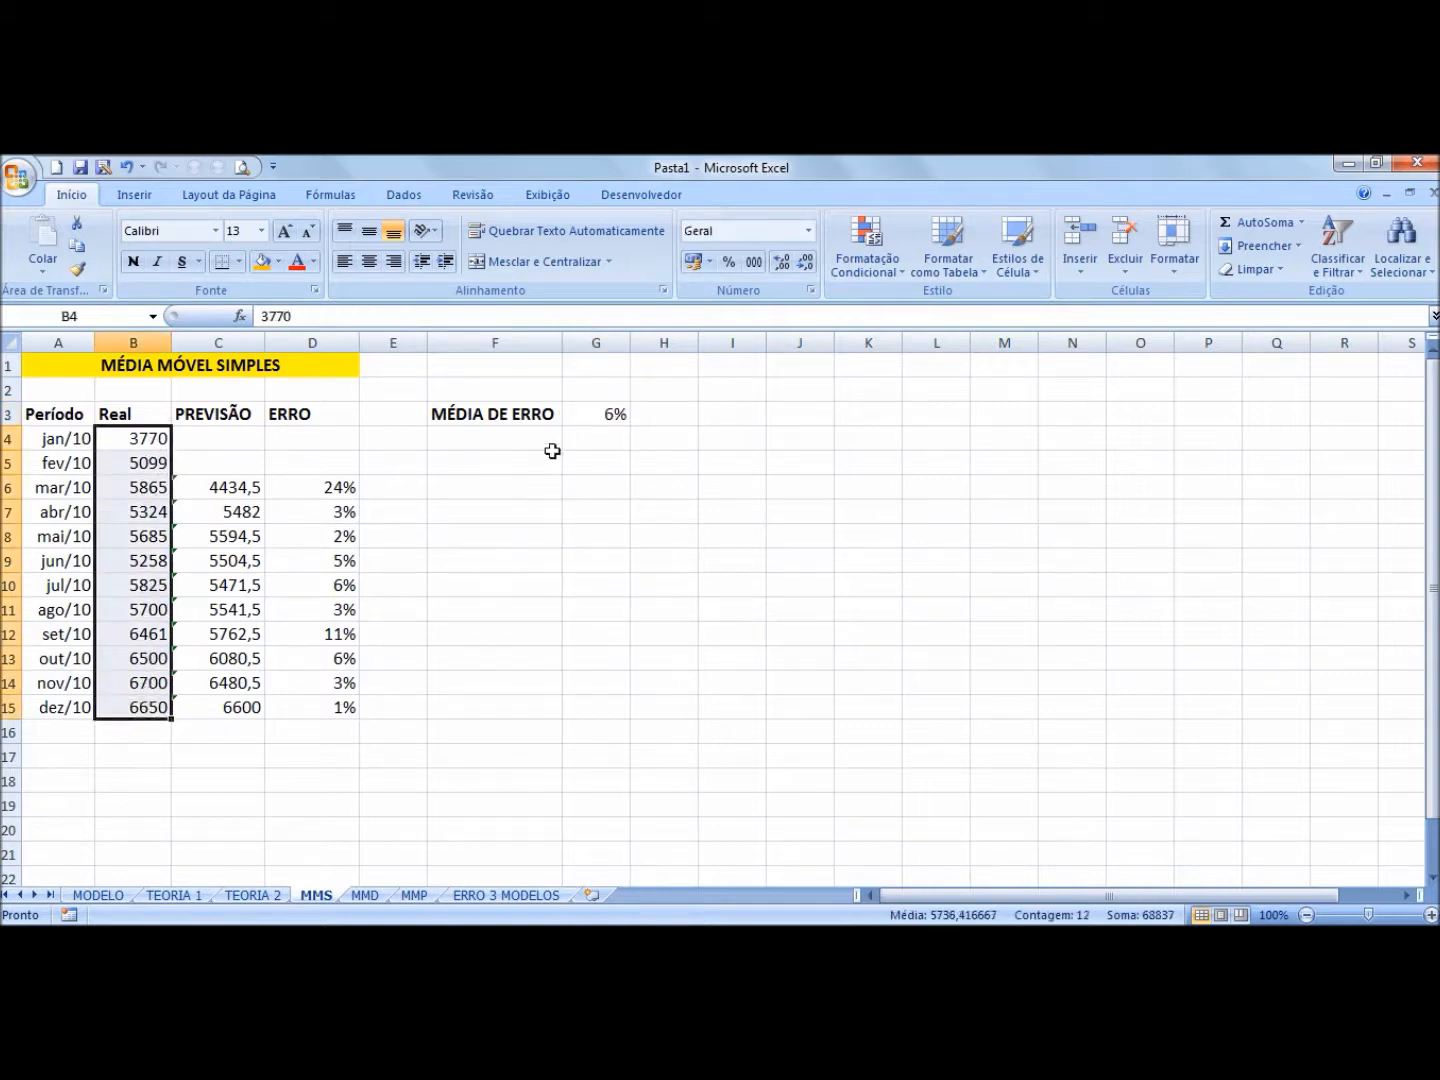
pyautogui.click(640, 408)
pyautogui.press('Left')
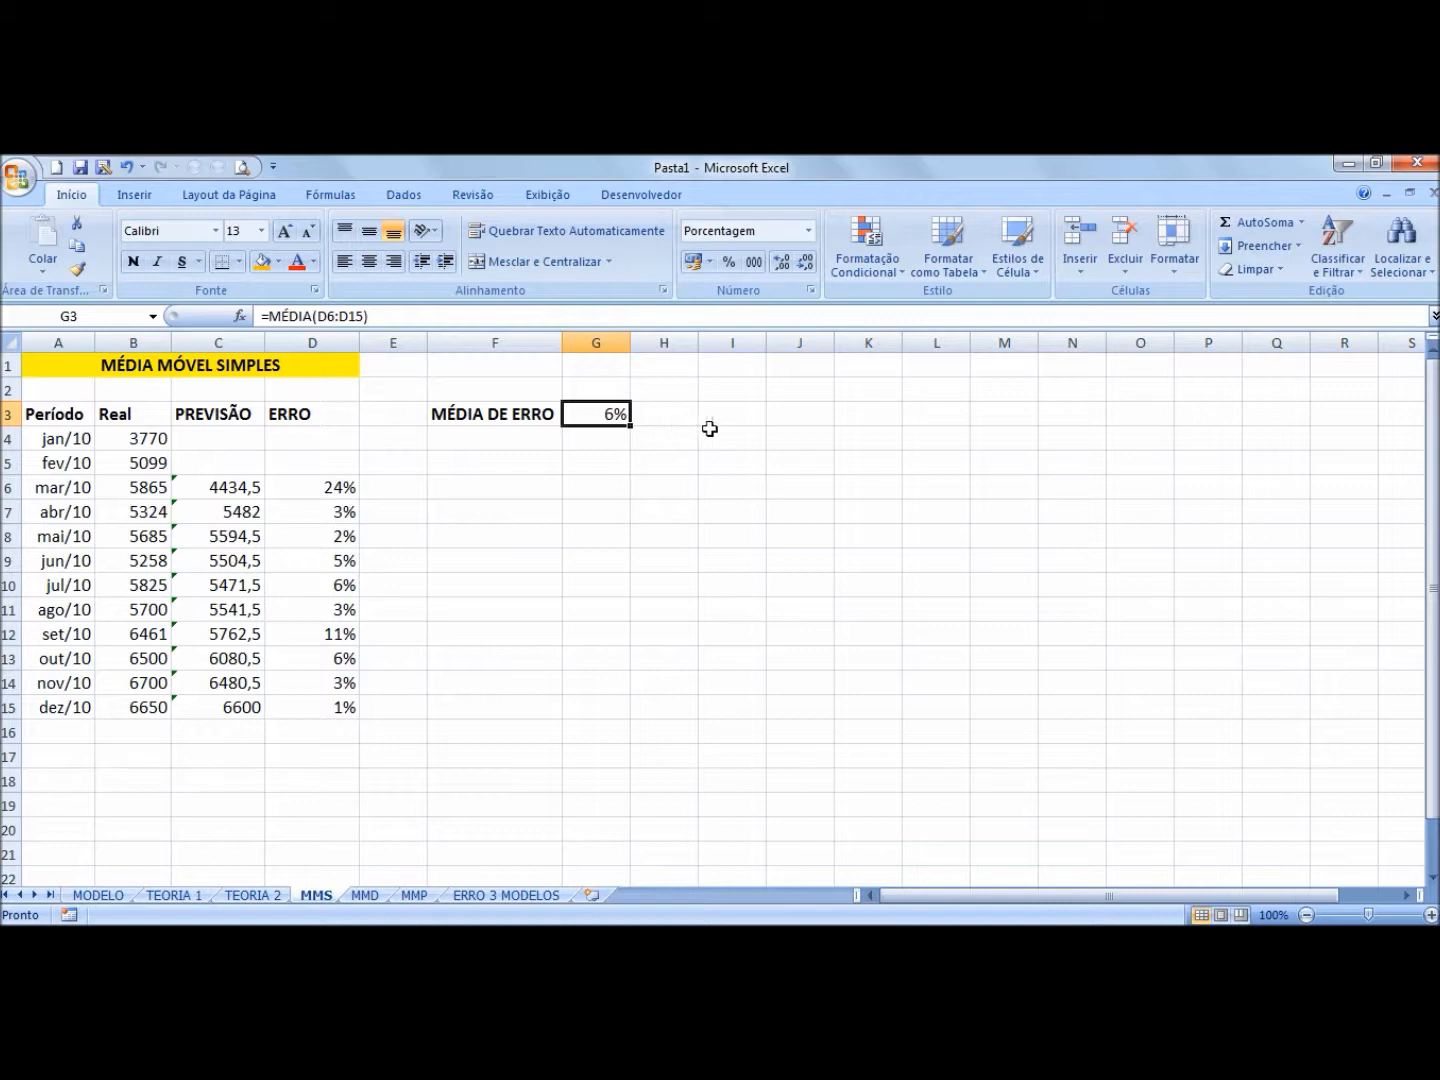
pyautogui.click(685, 415)
pyautogui.moveTo(133, 439); pyautogui.dragTo(138, 706)
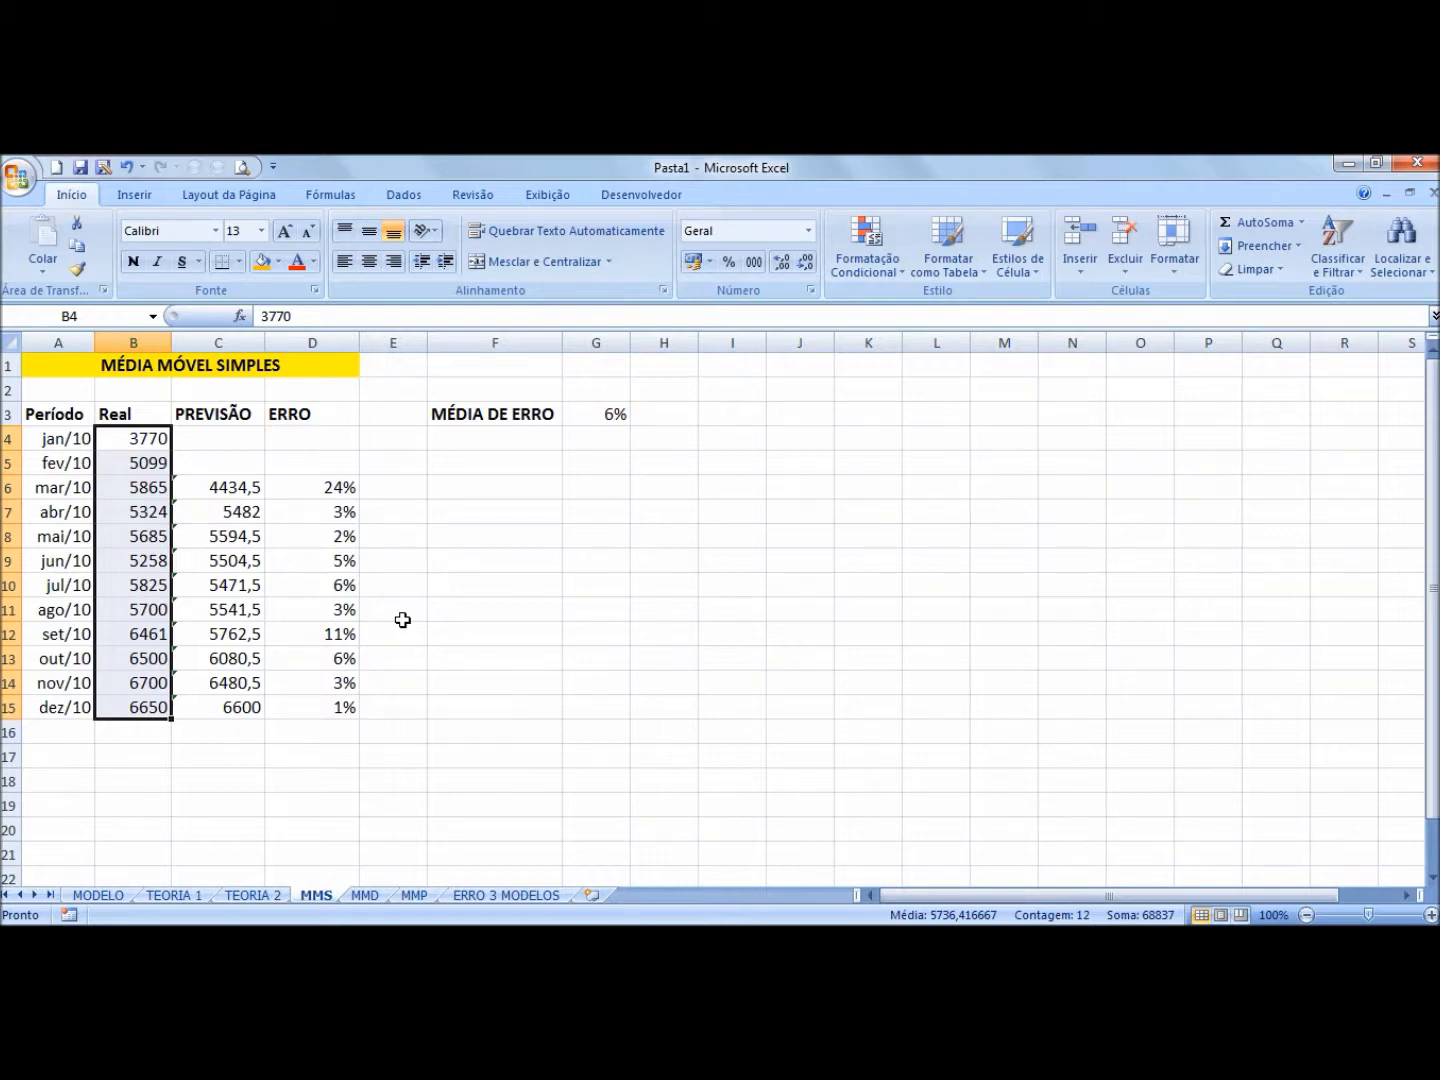
pyautogui.click(603, 412)
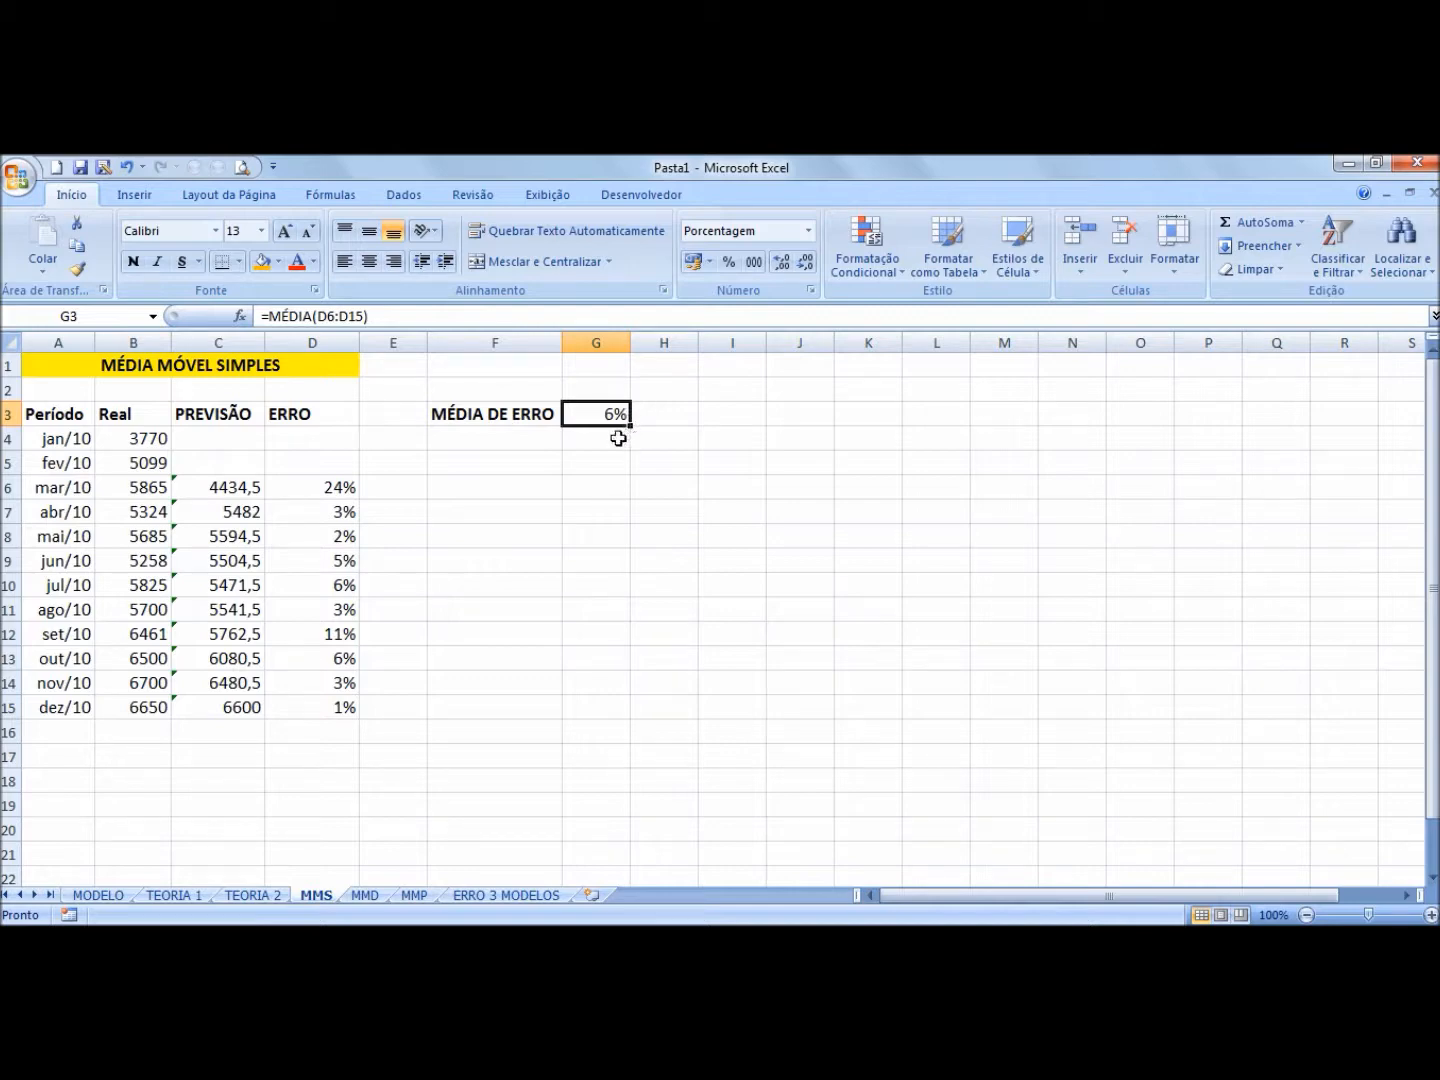
pyautogui.click(238, 511)
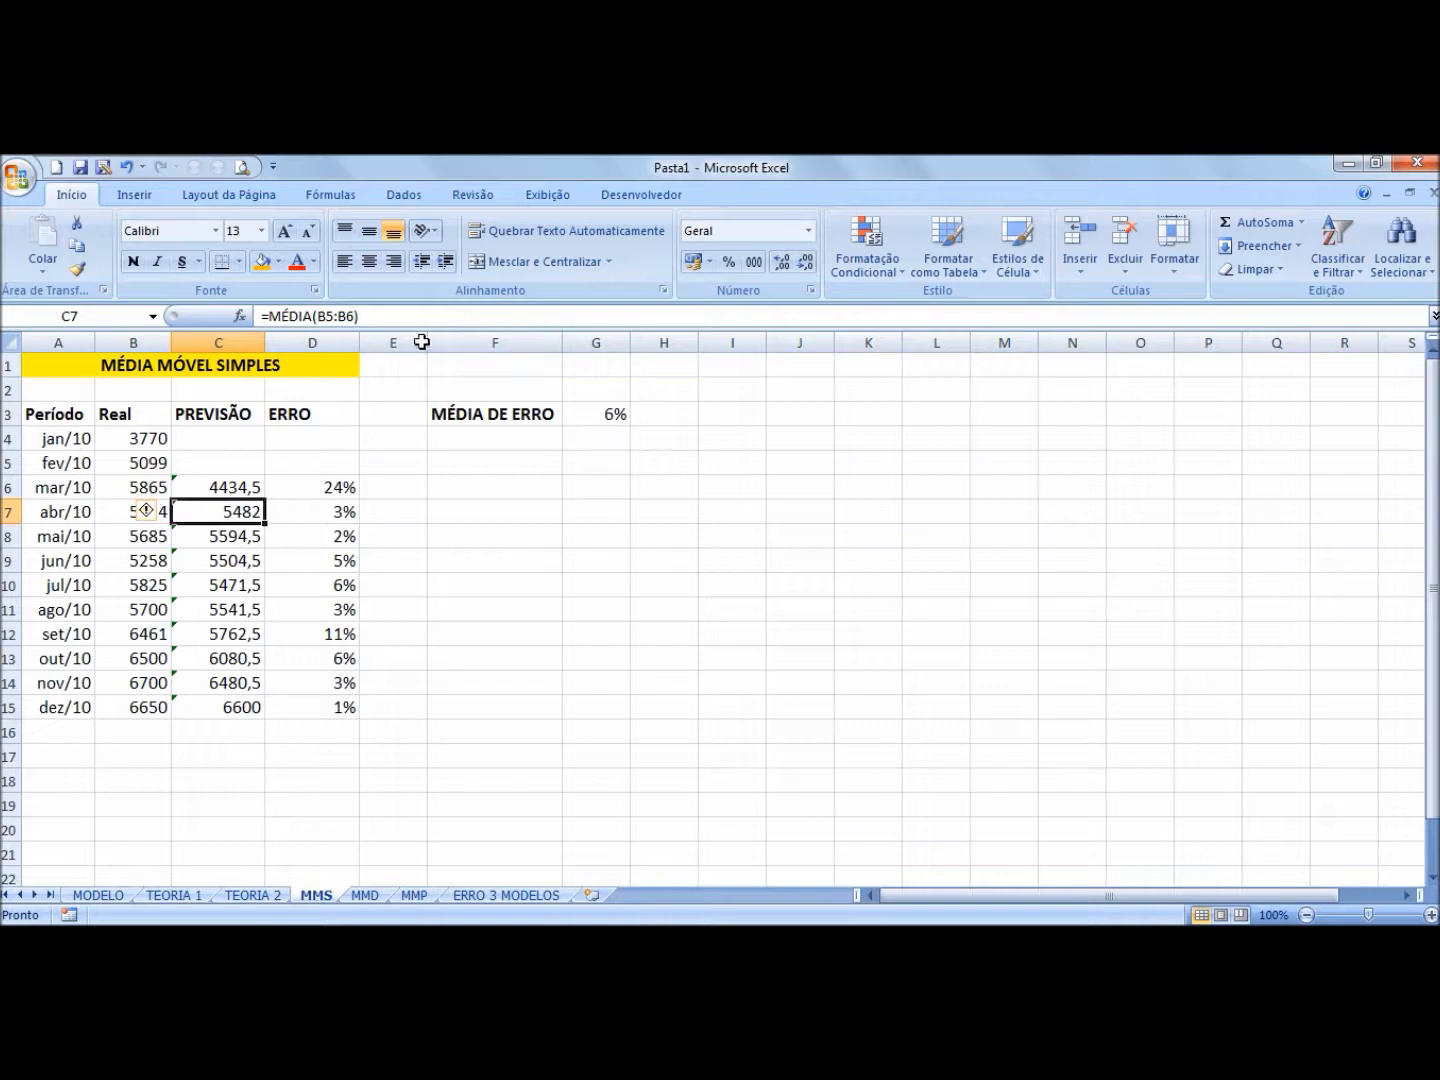
# Step: Insert a basic 2D line chart comparing the Real and PREVISÃO columns from B3:C15
pyautogui.moveTo(157, 419); pyautogui.dragTo(192, 703)
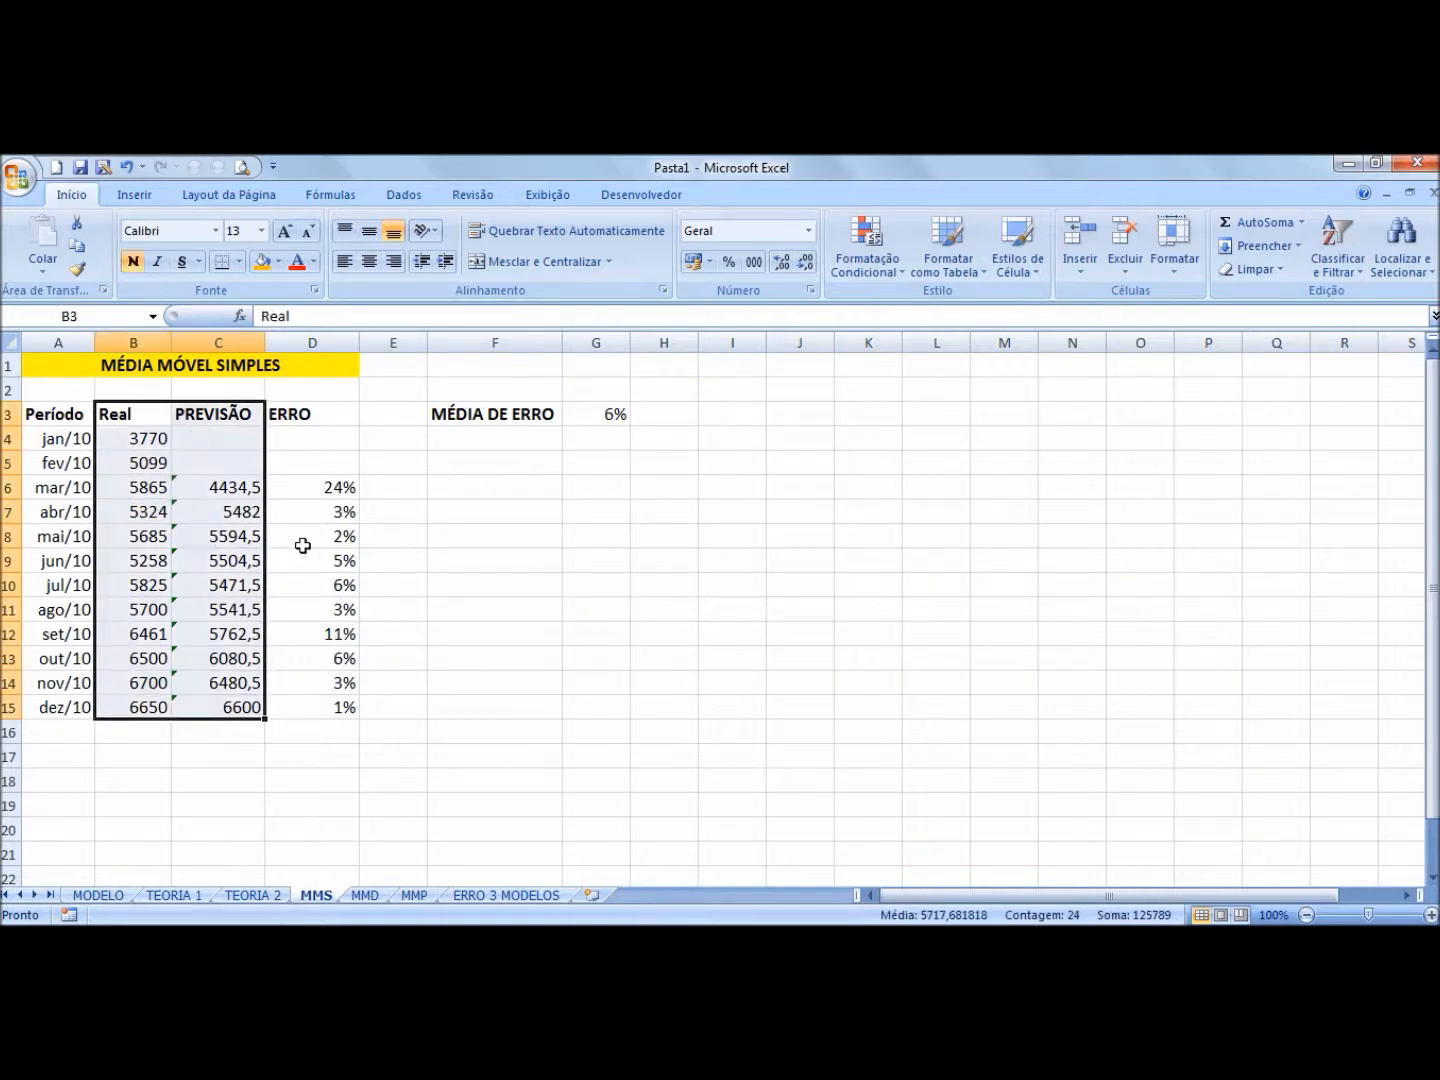
pyautogui.click(131, 194)
pyautogui.click(398, 266)
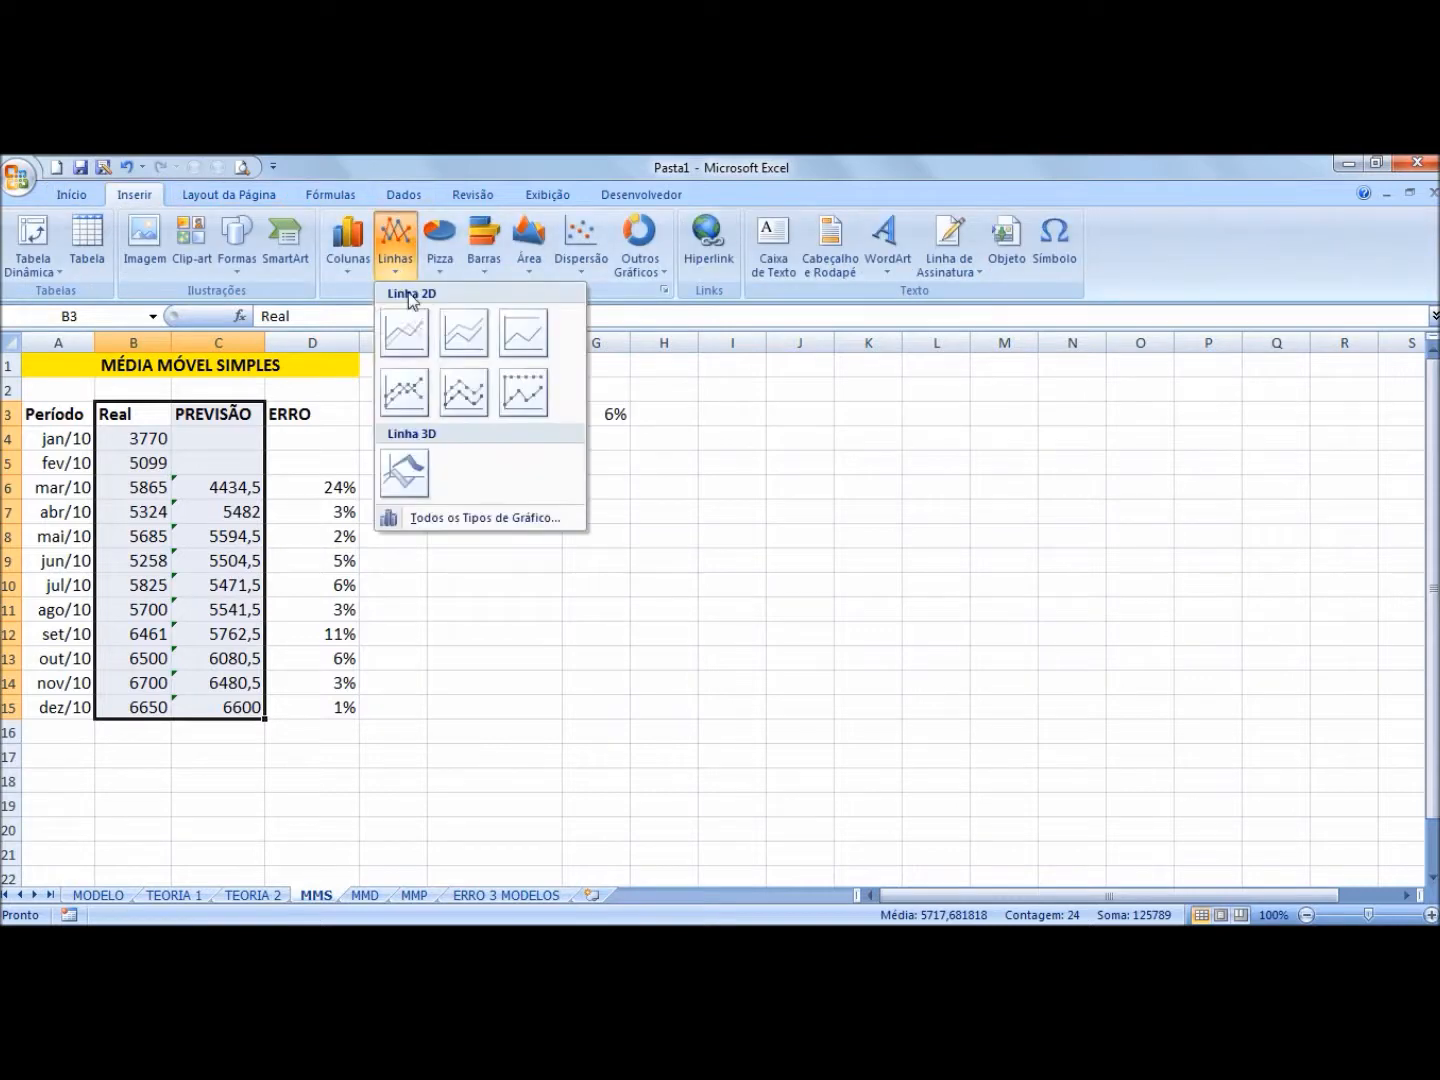
pyautogui.click(405, 330)
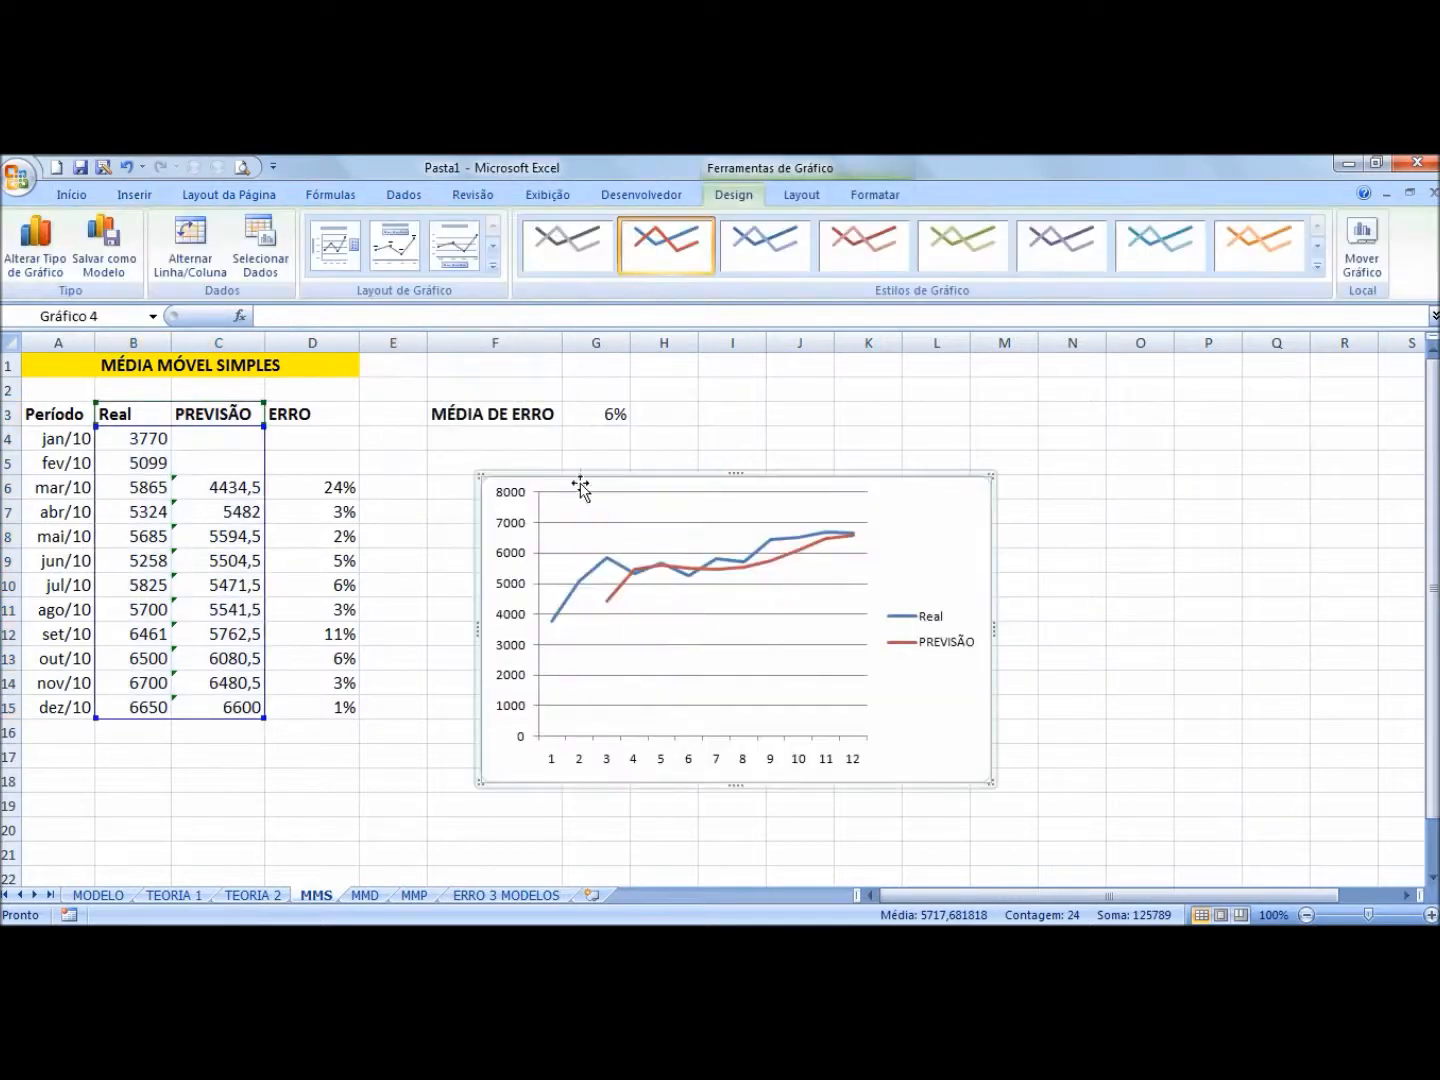
# Step: Enlarge the line chart to cover roughly F5 to N19, leaving the MÉDIA DE ERRO row clear above it
pyautogui.moveTo(479, 477); pyautogui.dragTo(457, 436)
pyautogui.moveTo(995, 782); pyautogui.dragTo(1051, 822)
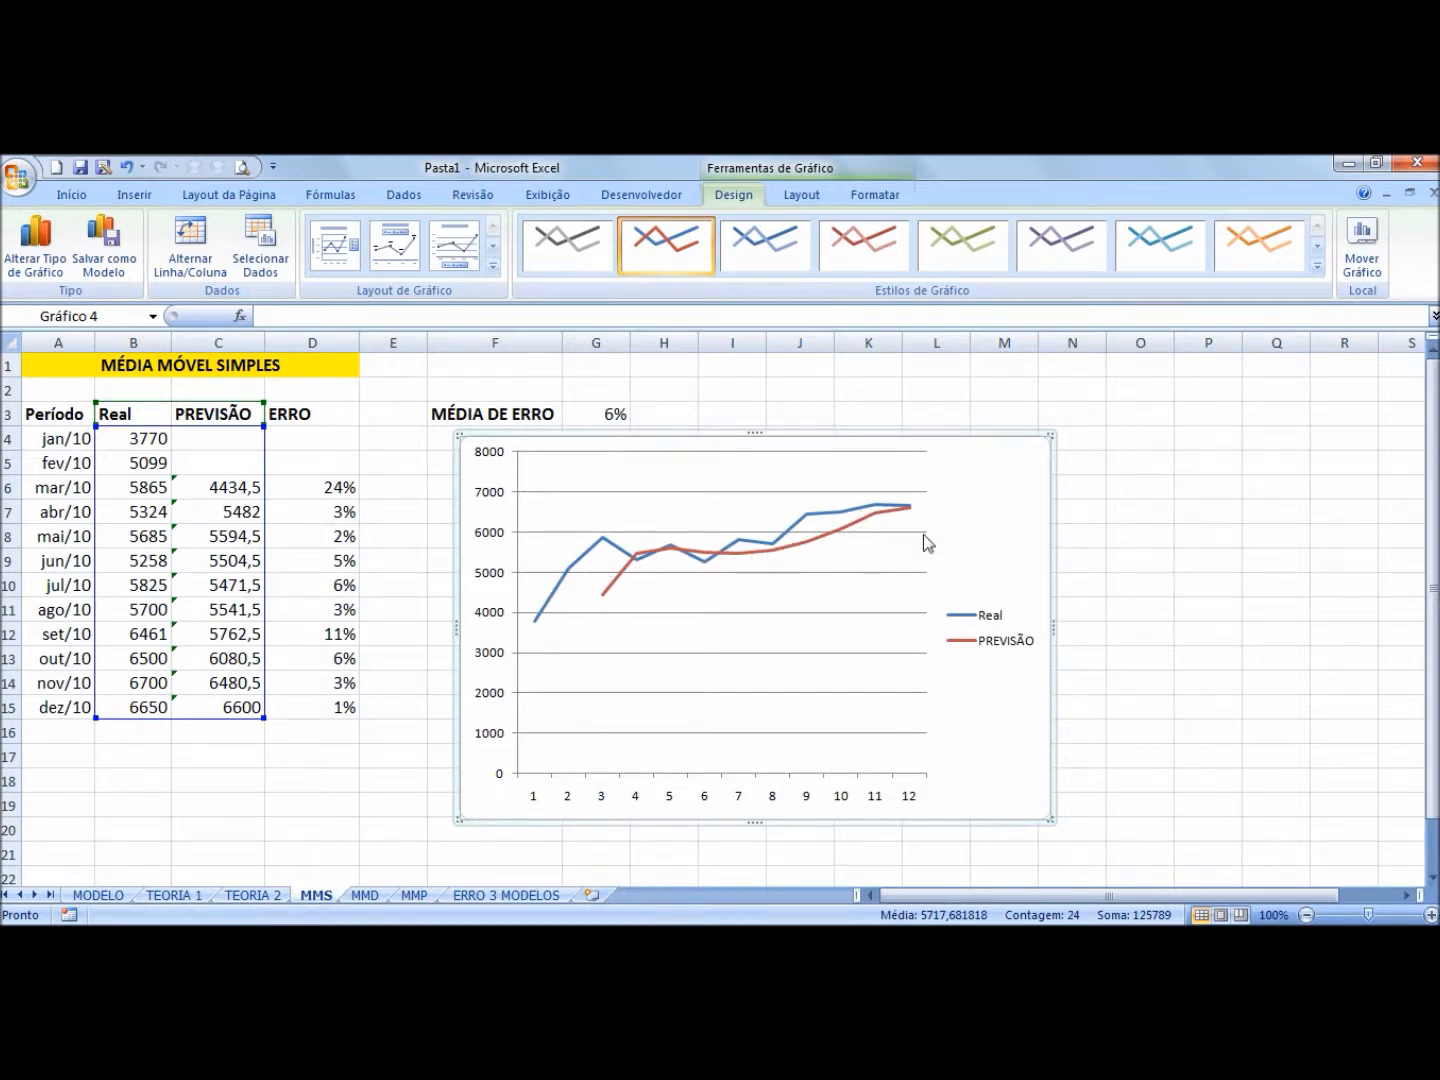
pyautogui.moveTo(756, 432); pyautogui.dragTo(757, 451)
pyautogui.click(537, 426)
pyautogui.click(612, 412)
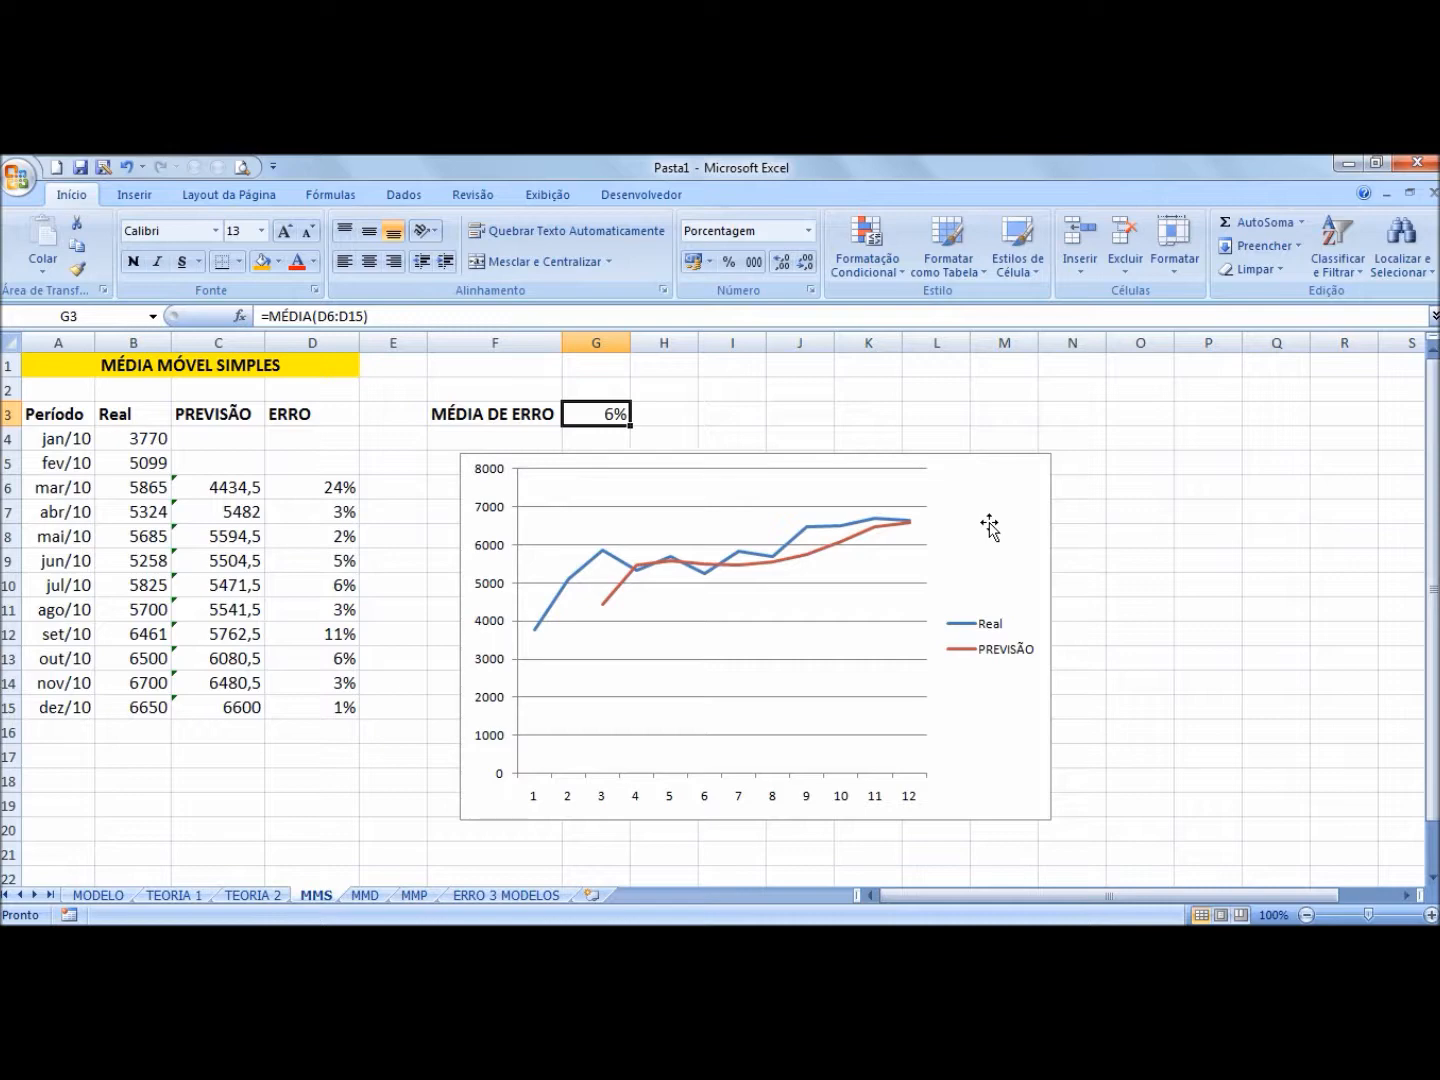
# Step: Open the MMD sheet and examine its Real values and the first MM formula in C5
pyautogui.click(360, 896)
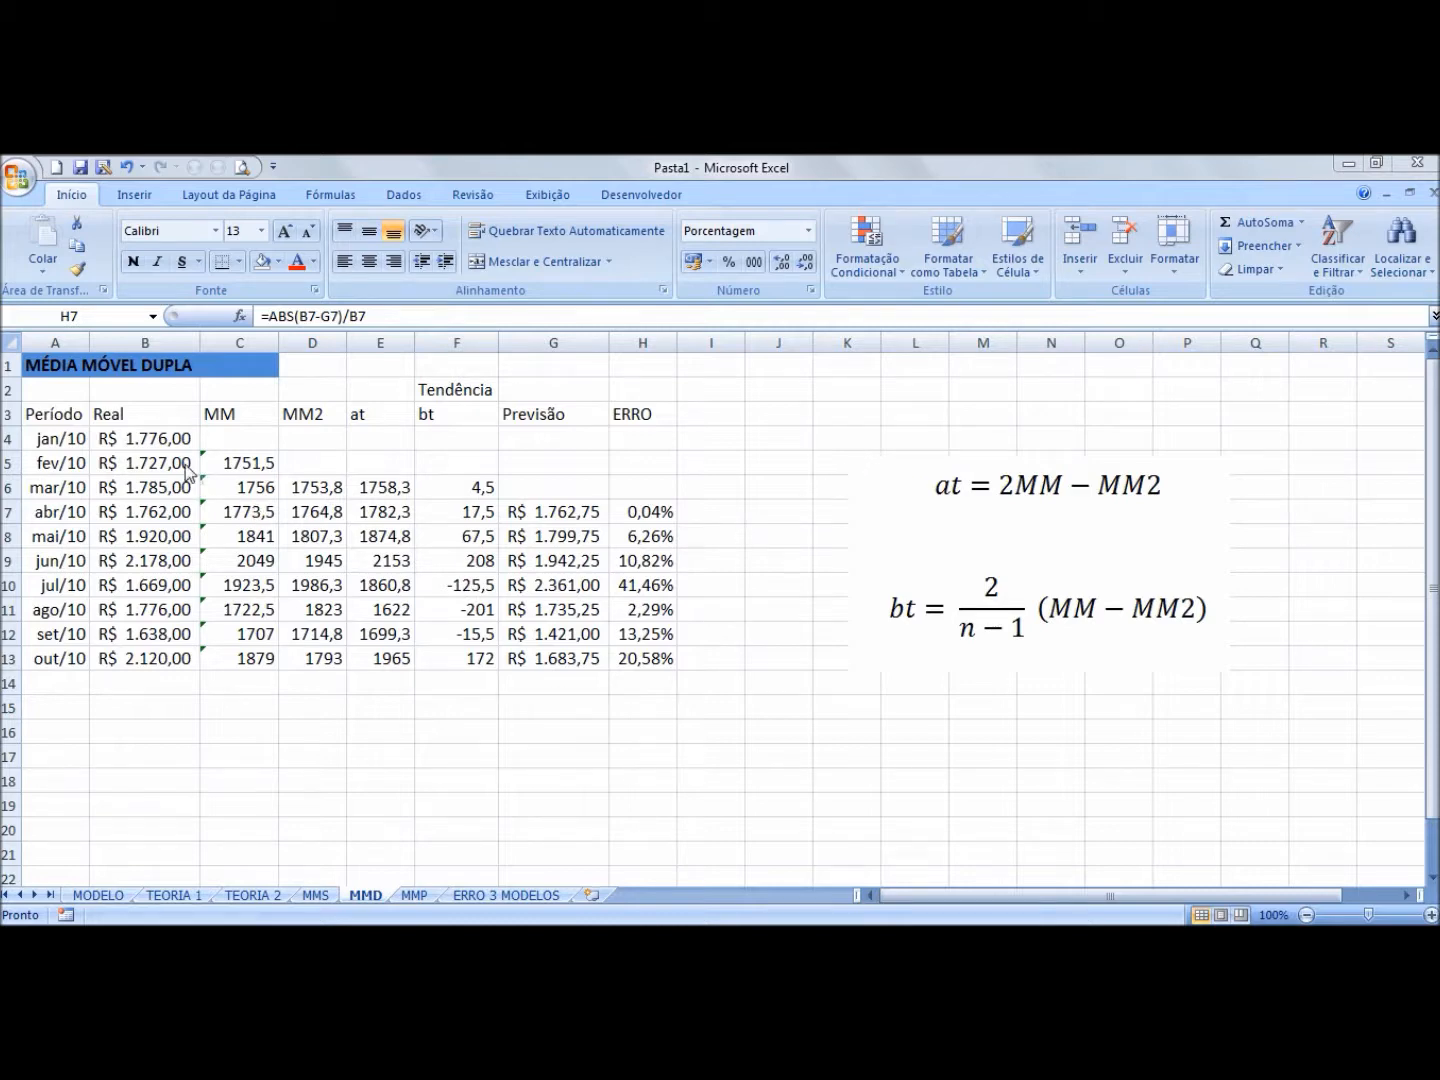
pyautogui.moveTo(177, 436); pyautogui.dragTo(159, 657)
pyautogui.click(270, 463)
pyautogui.click(260, 420)
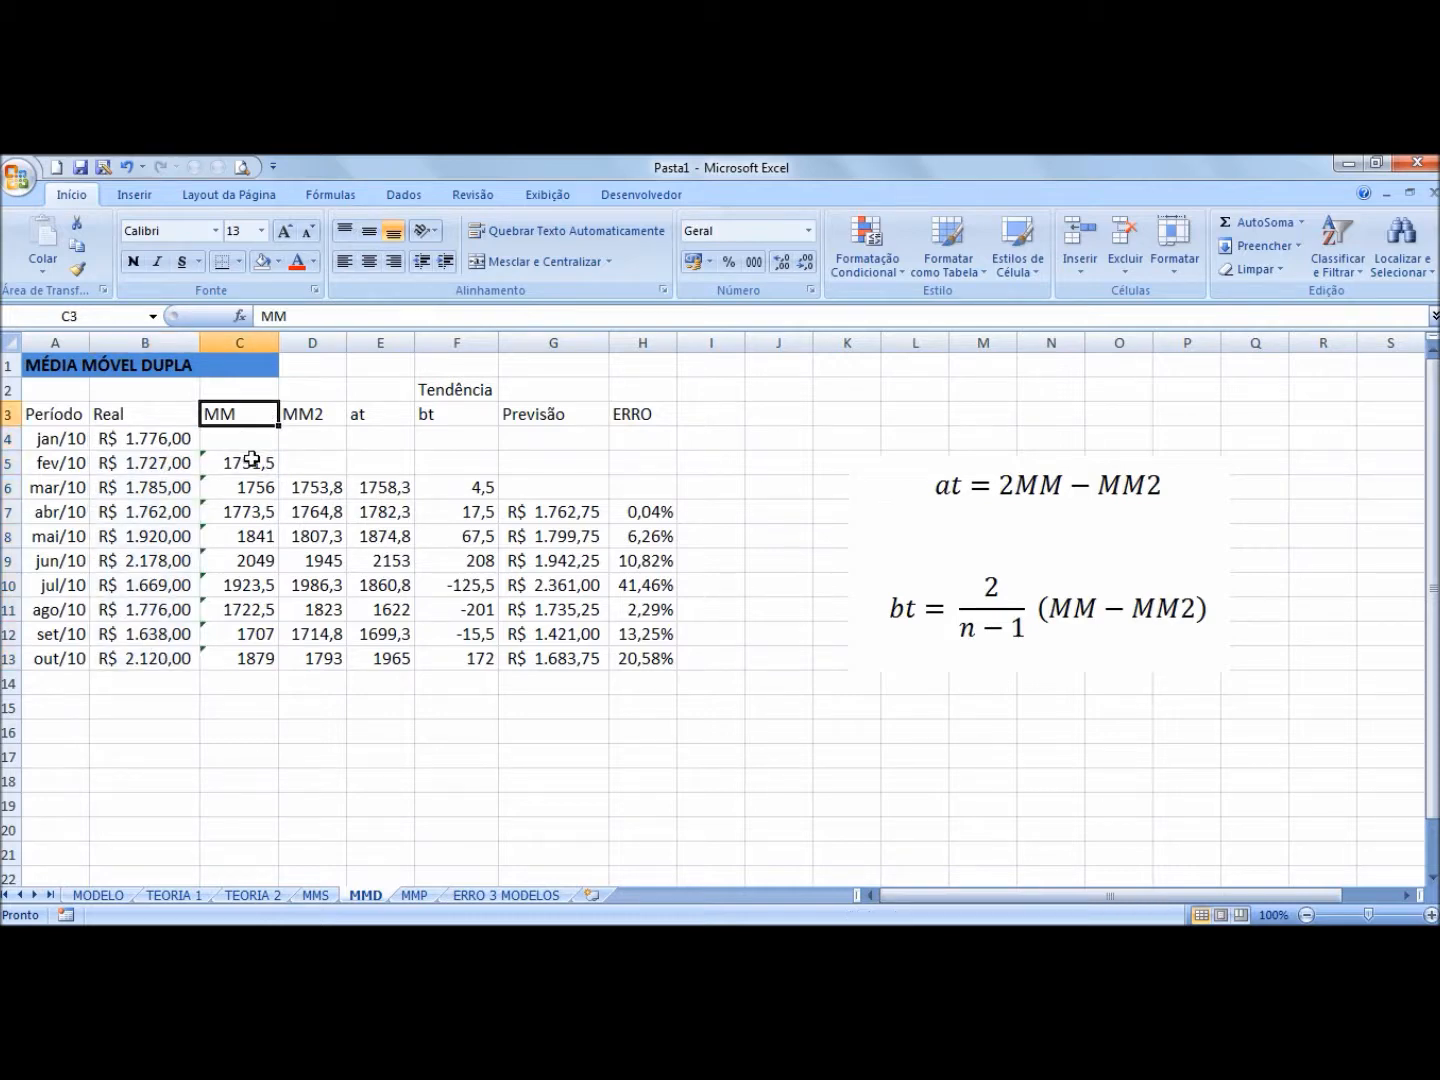
pyautogui.click(250, 460)
pyautogui.press('F2')
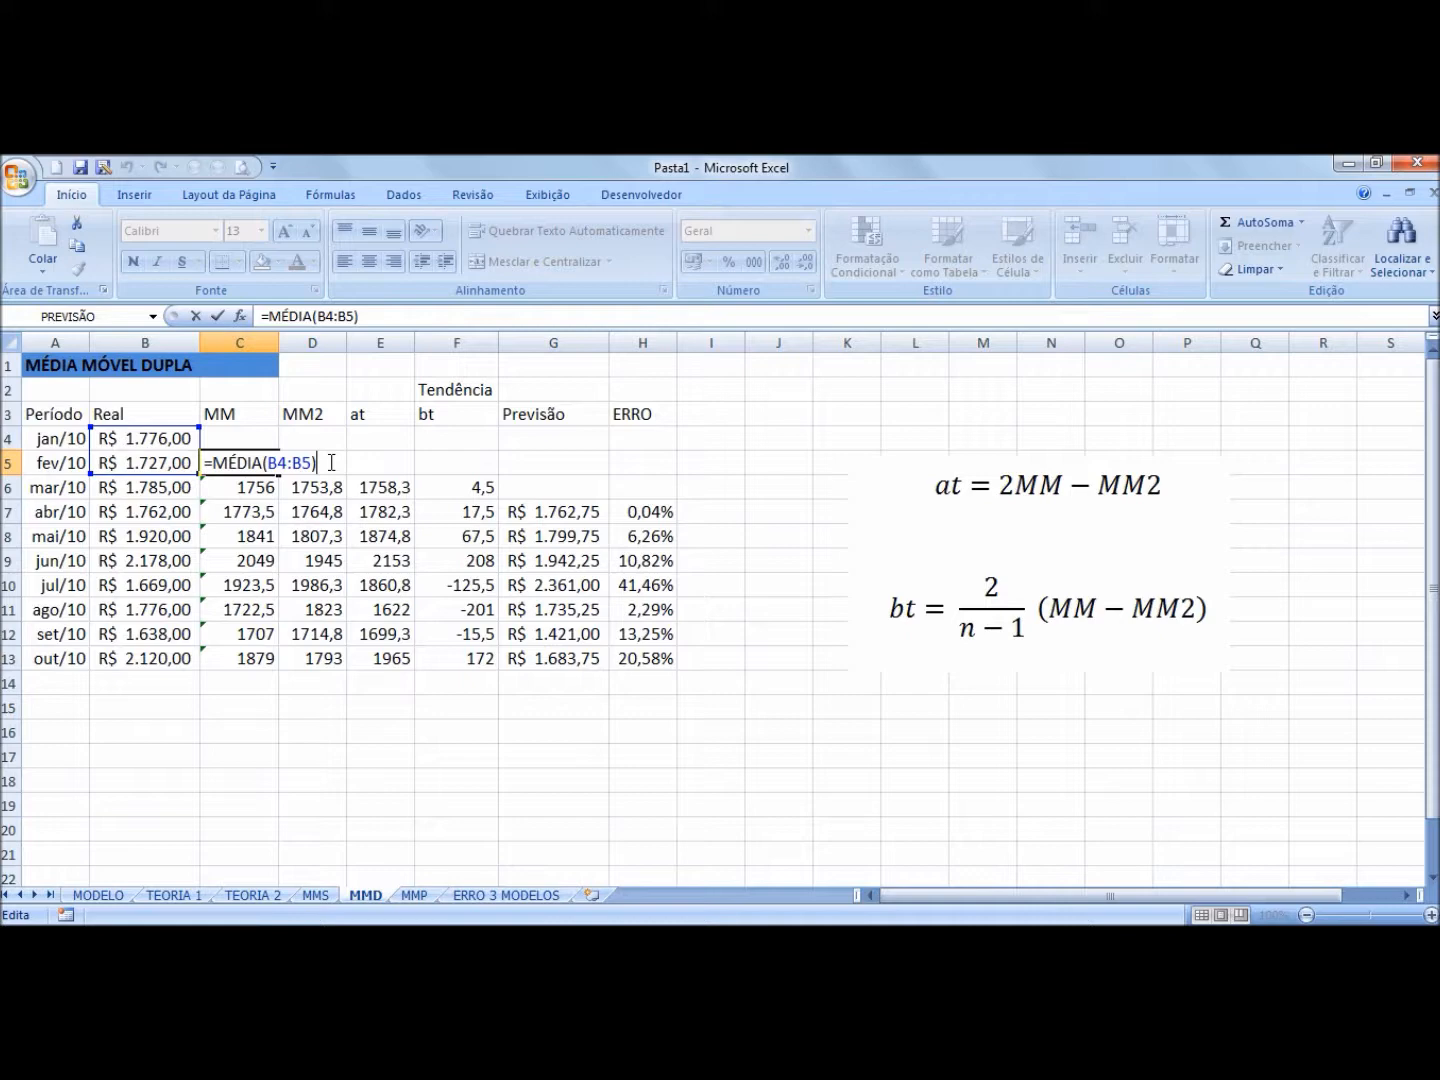
pyautogui.hotkey('ctrl', 'Return')
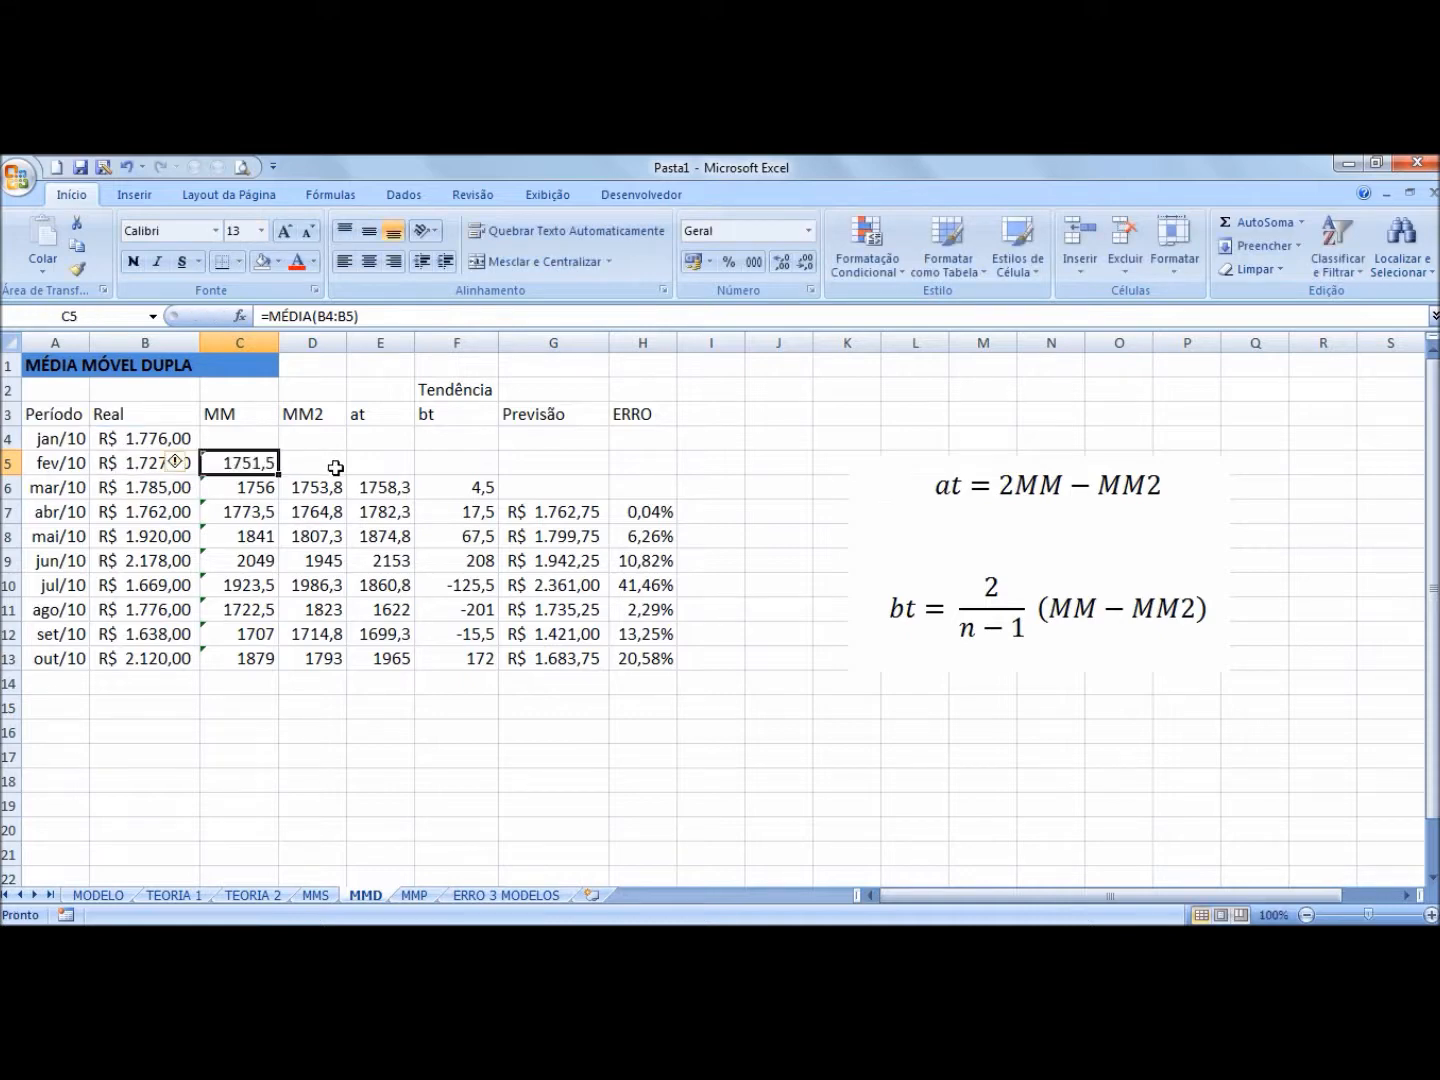
# Step: Examine the mar/10 MM2 formula in D6 and the two MM cells it averages, C5:C6
pyautogui.click(327, 420)
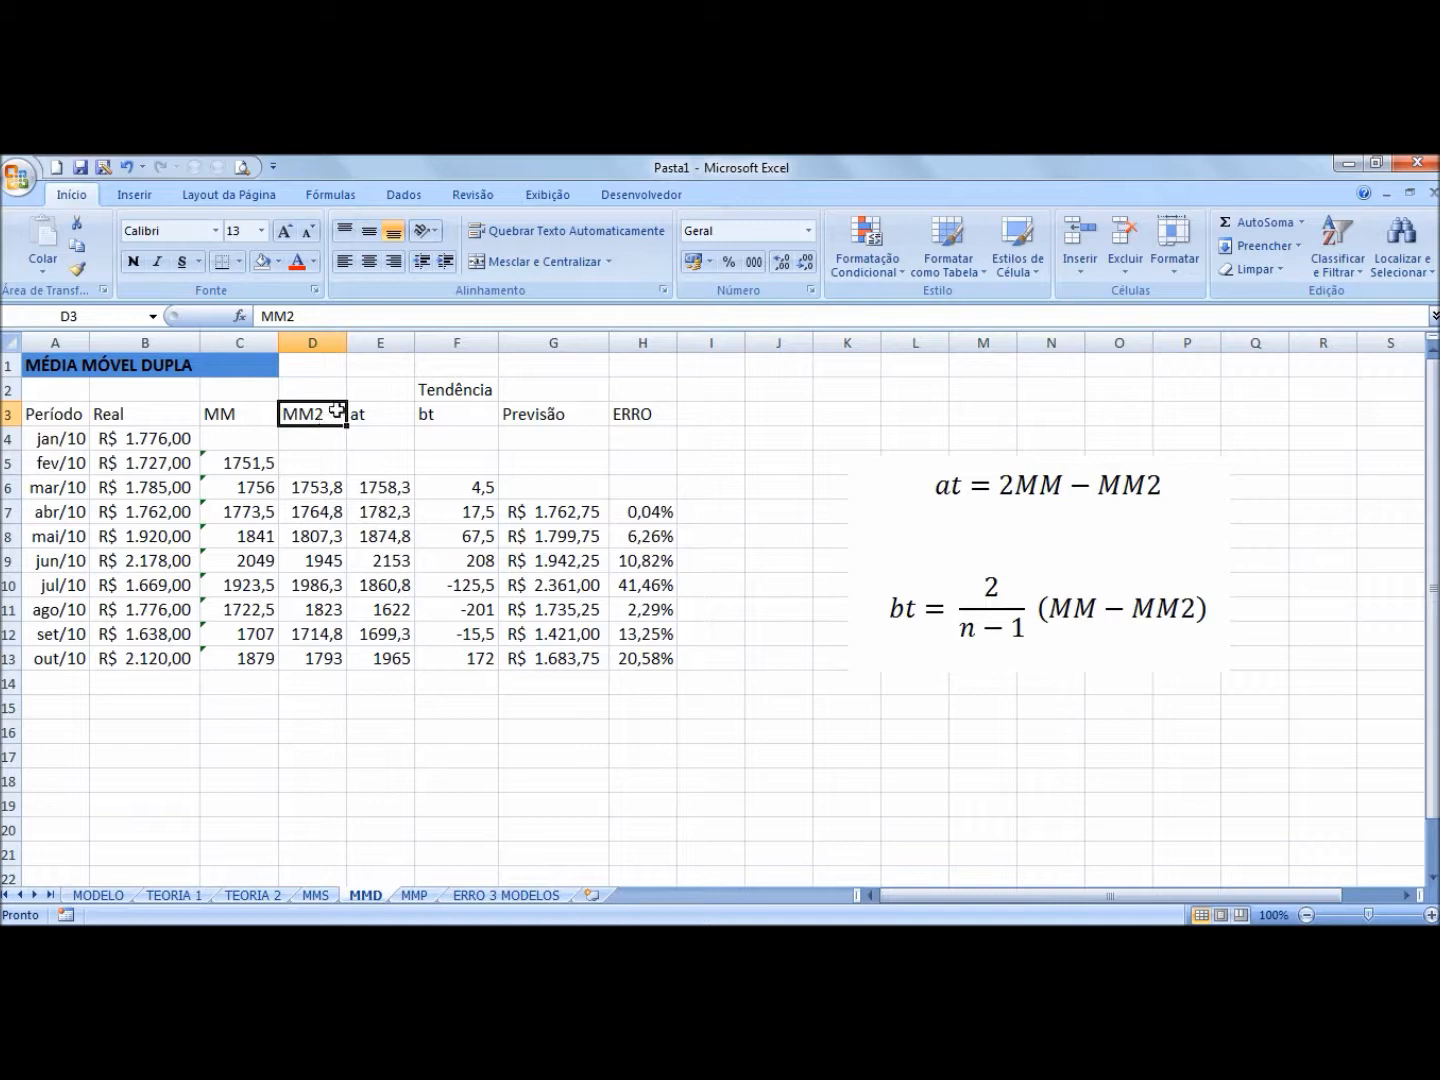
pyautogui.click(334, 491)
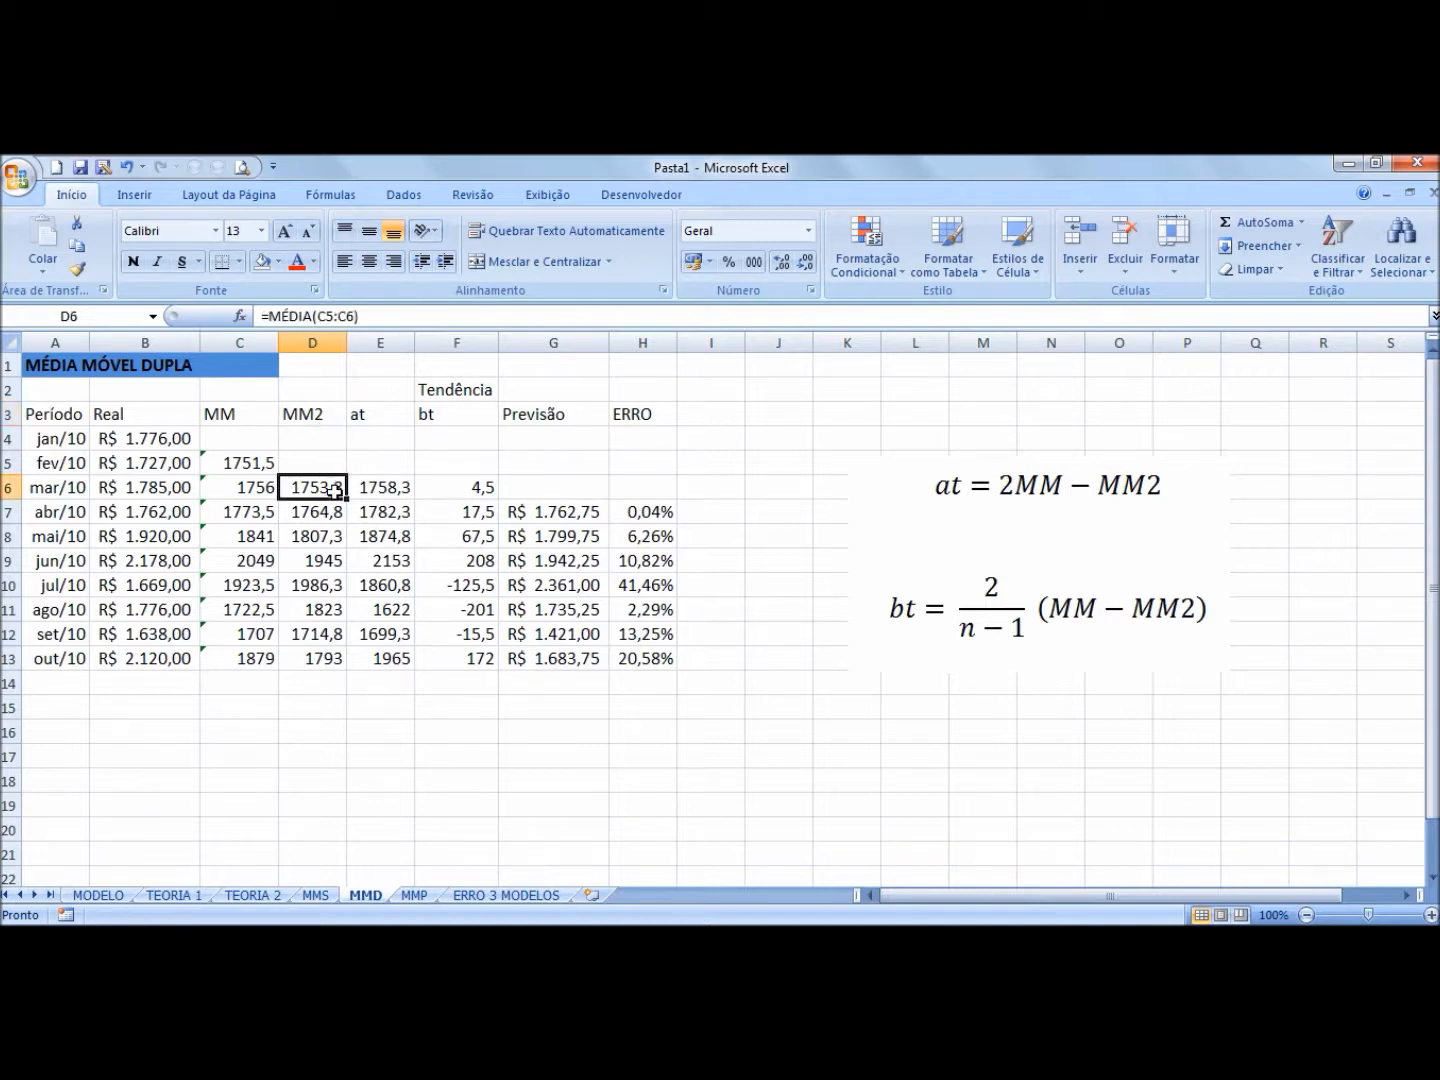
pyautogui.doubleClick(334, 490)
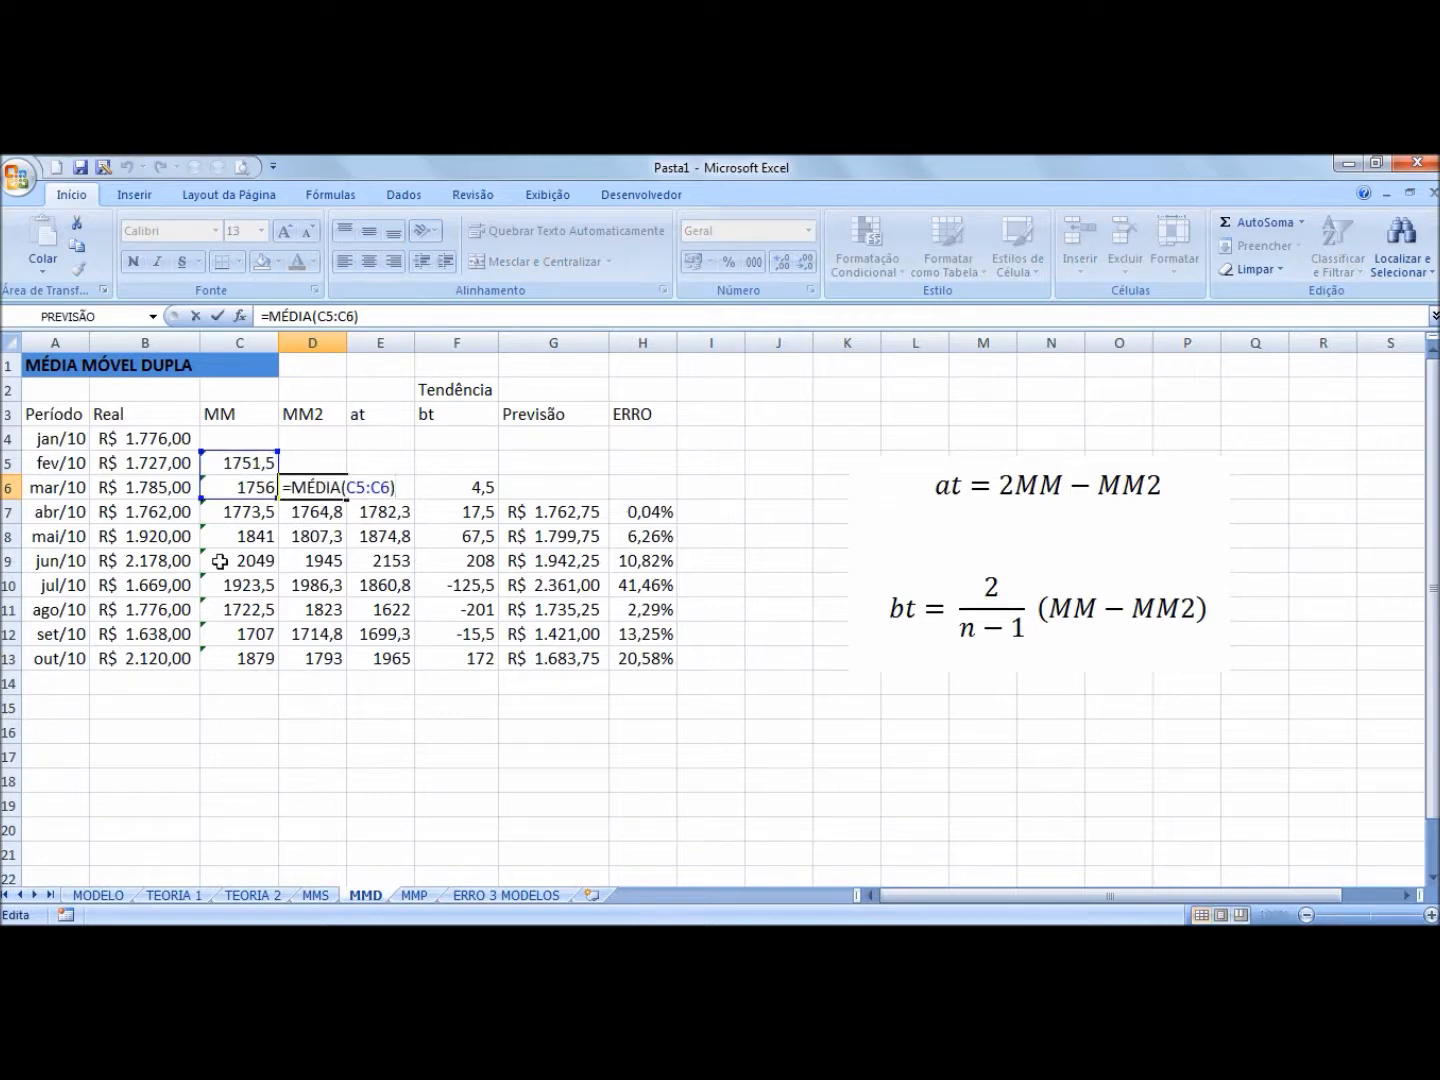
pyautogui.press('Escape')
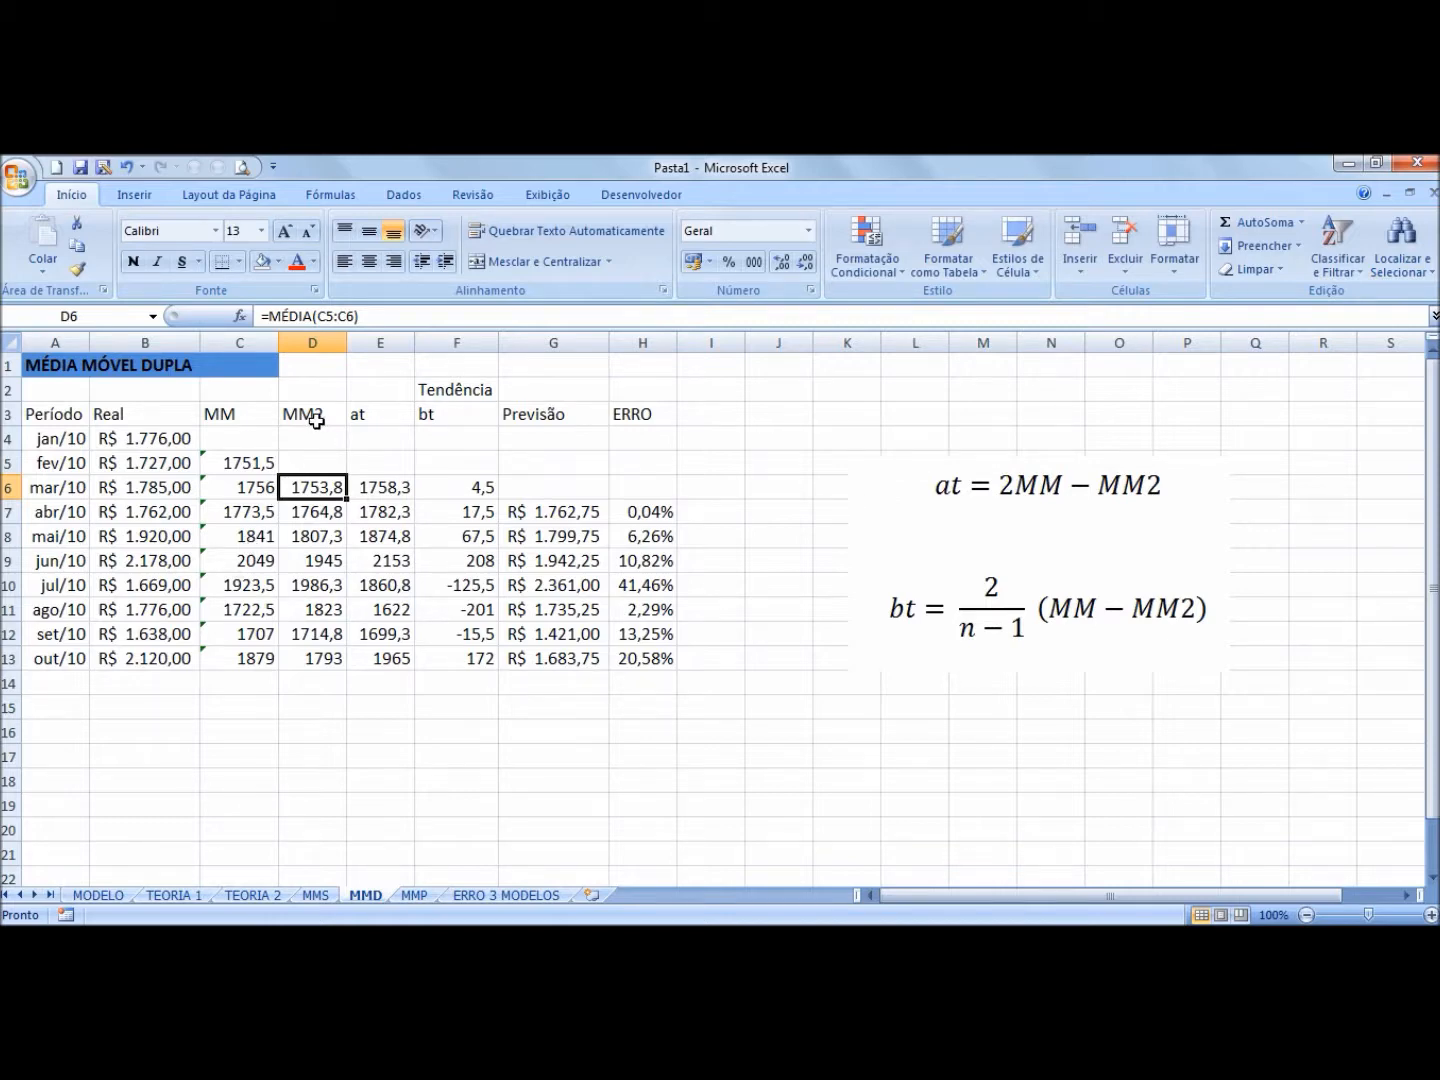
pyautogui.click(260, 415)
pyautogui.click(316, 417)
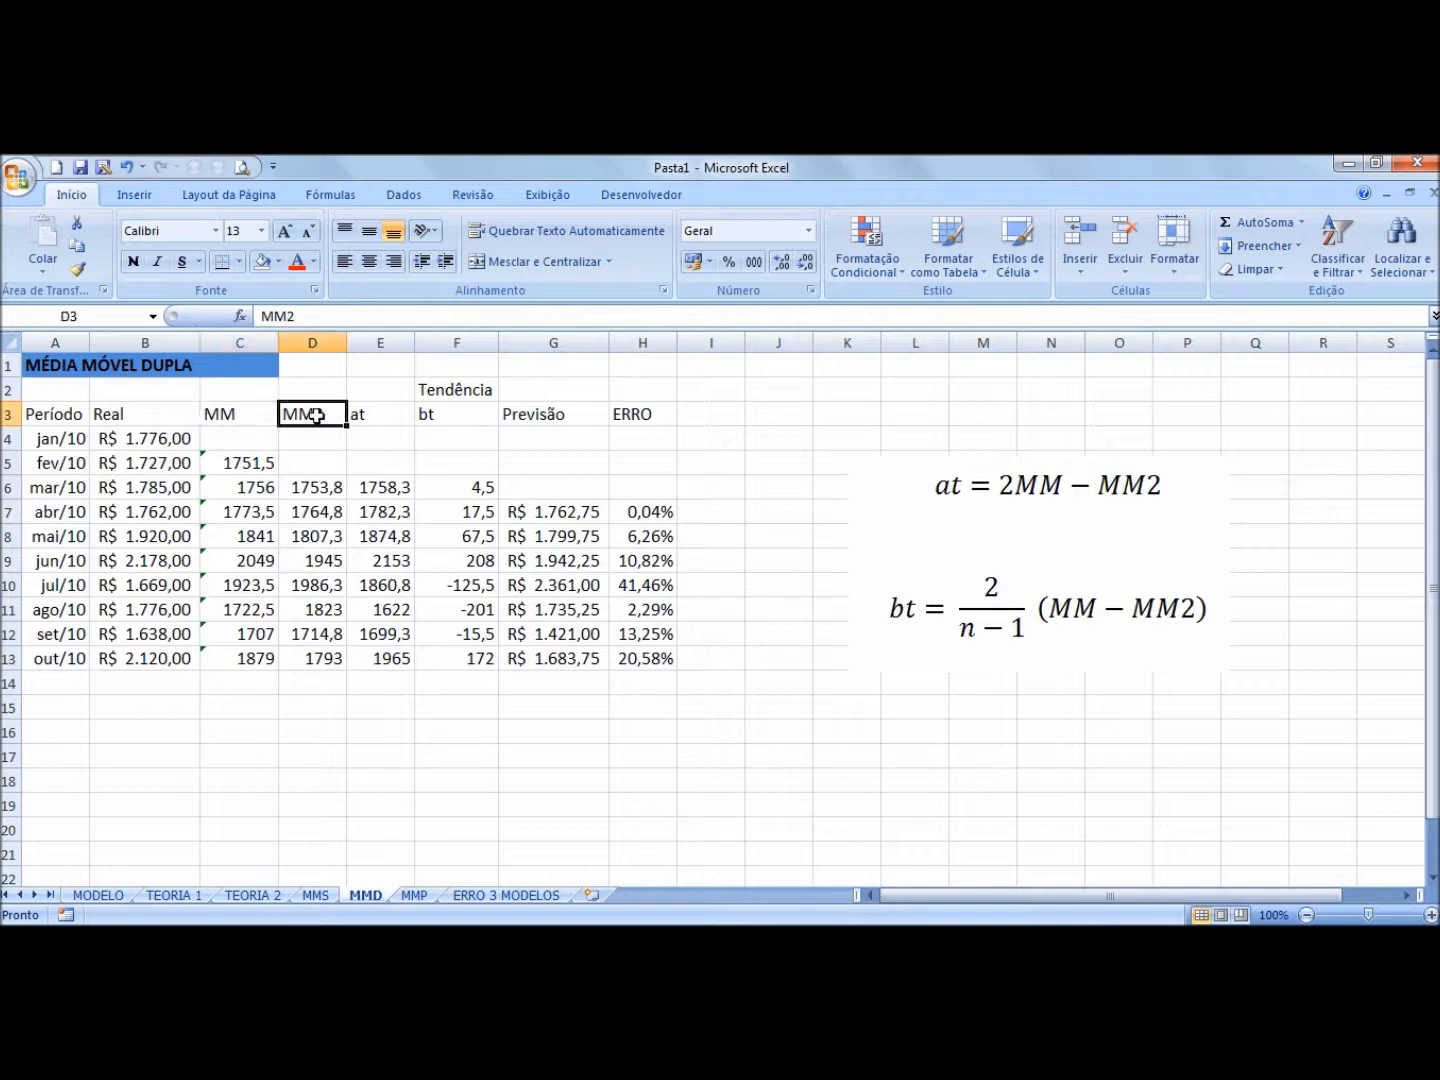
pyautogui.moveTo(256, 488); pyautogui.dragTo(270, 464)
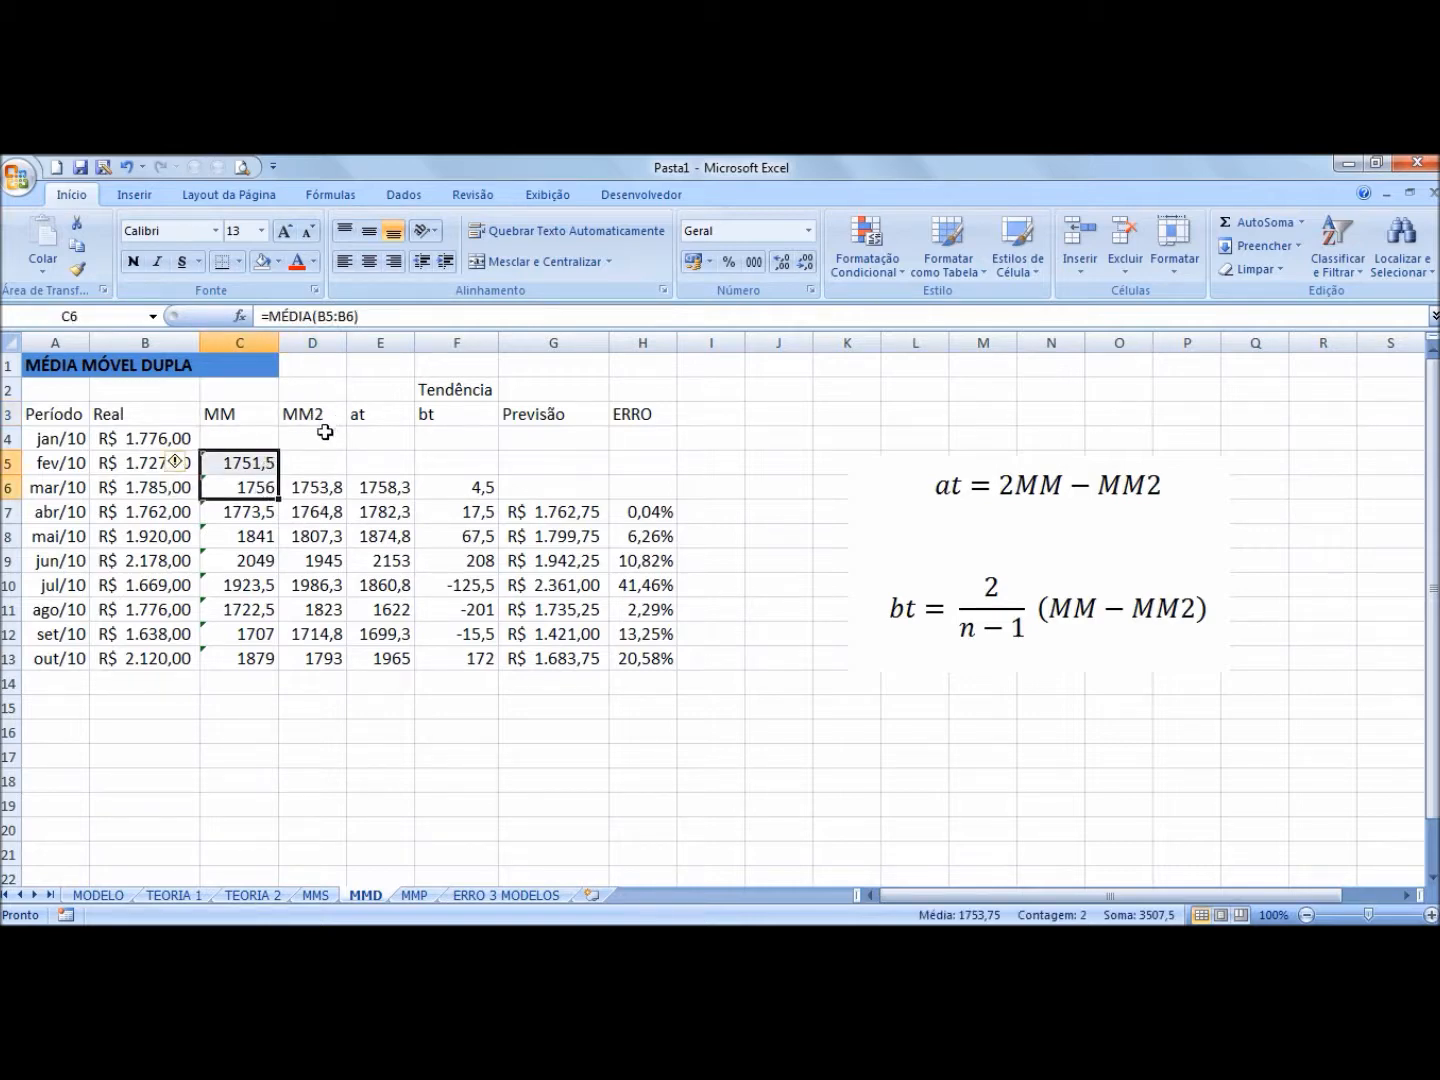
# Step: Compare the mar/10 at formula in E6 and the bt trend formula in F6 with the equations shown beside the table
pyautogui.click(378, 487)
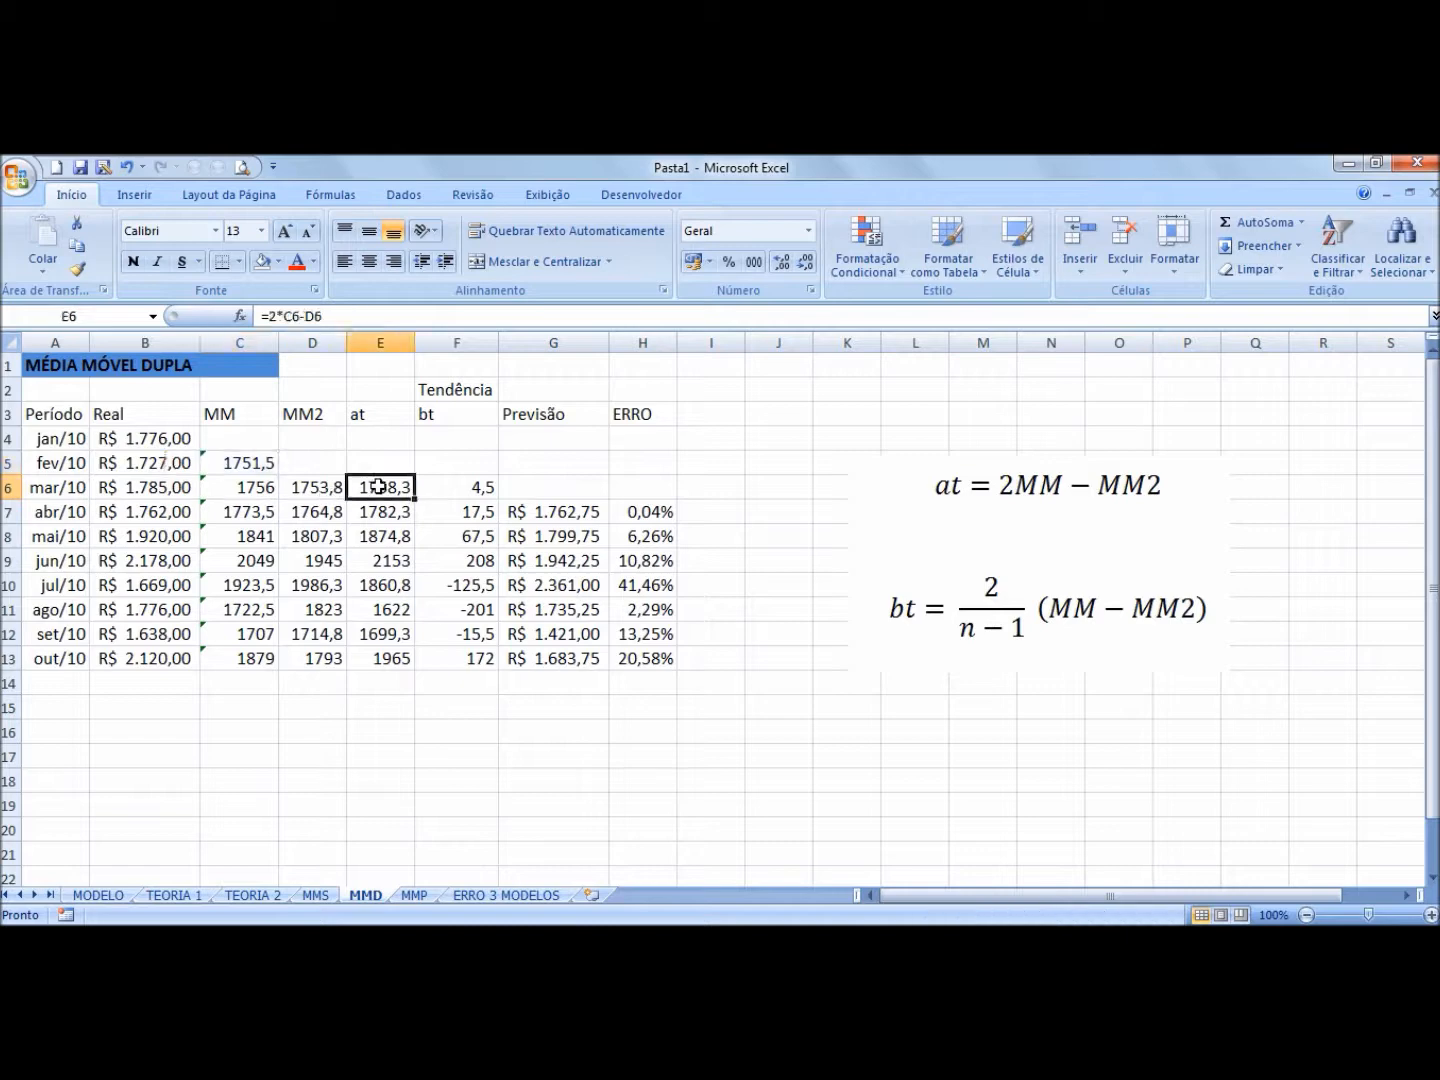
pyautogui.click(391, 411)
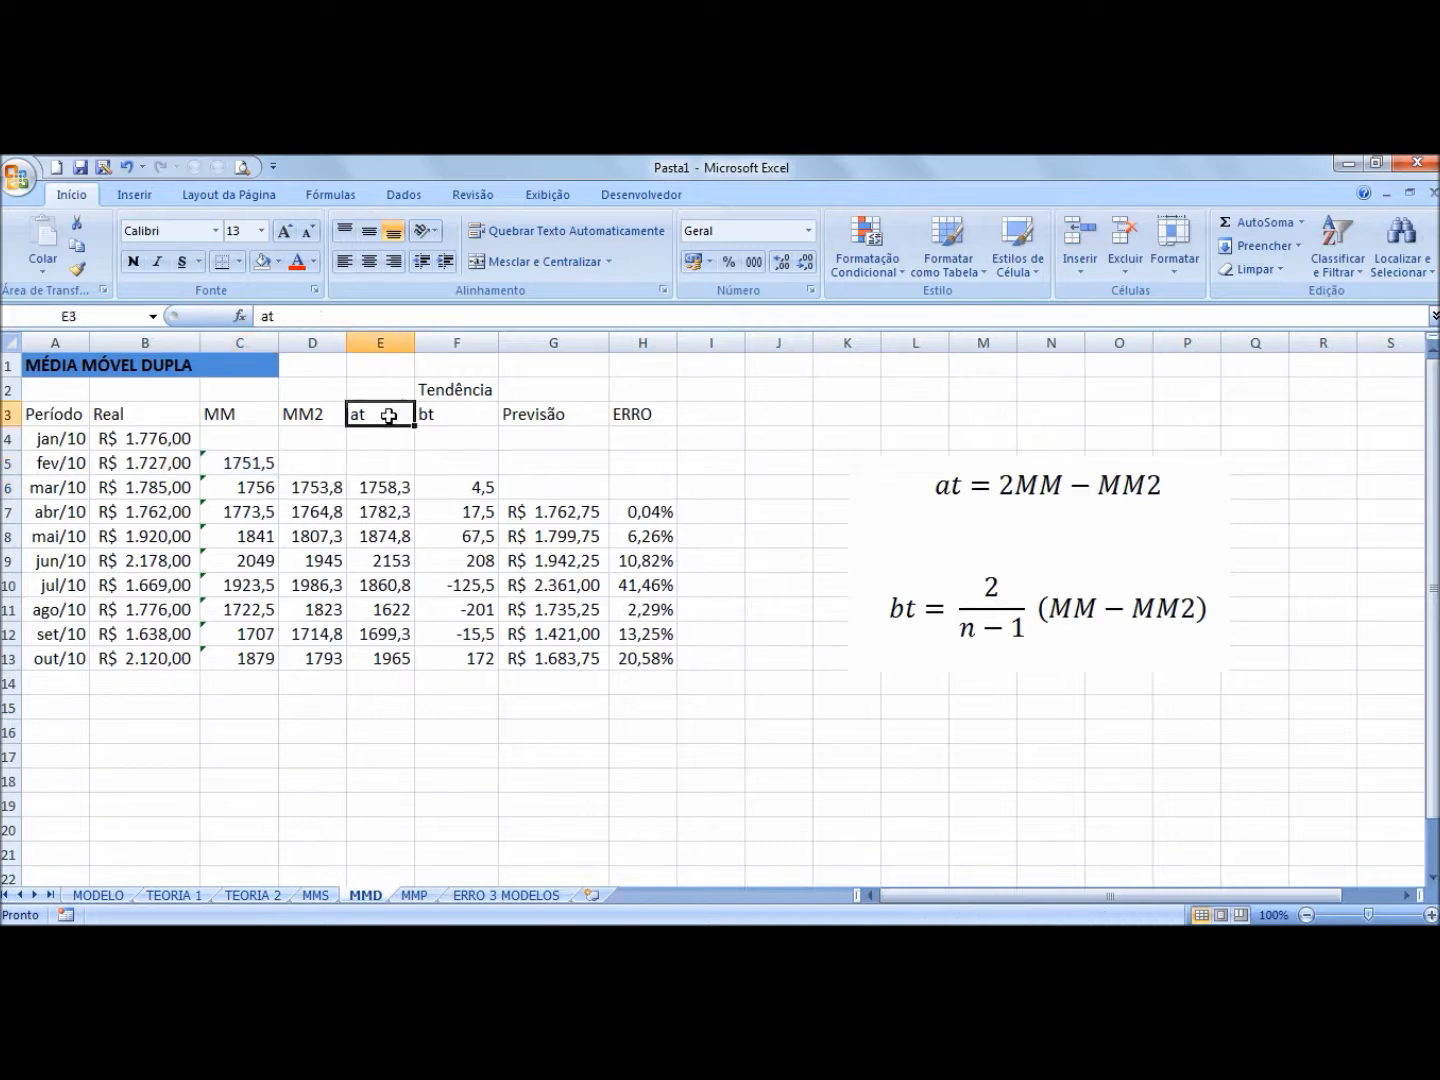
pyautogui.click(397, 488)
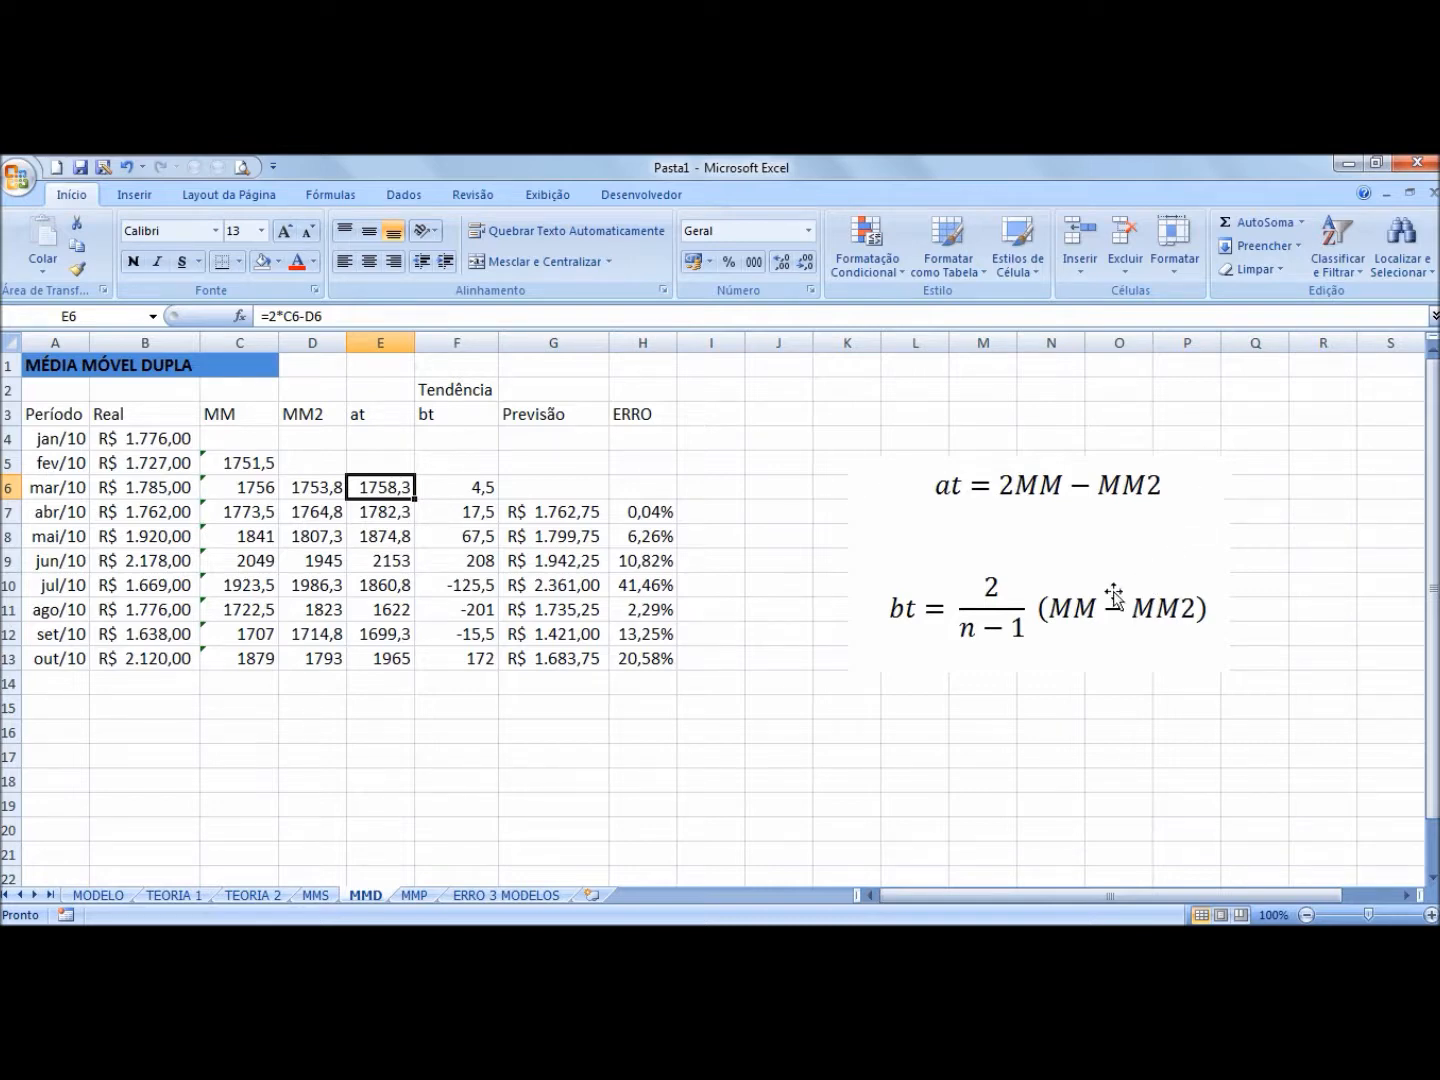
pyautogui.click(472, 423)
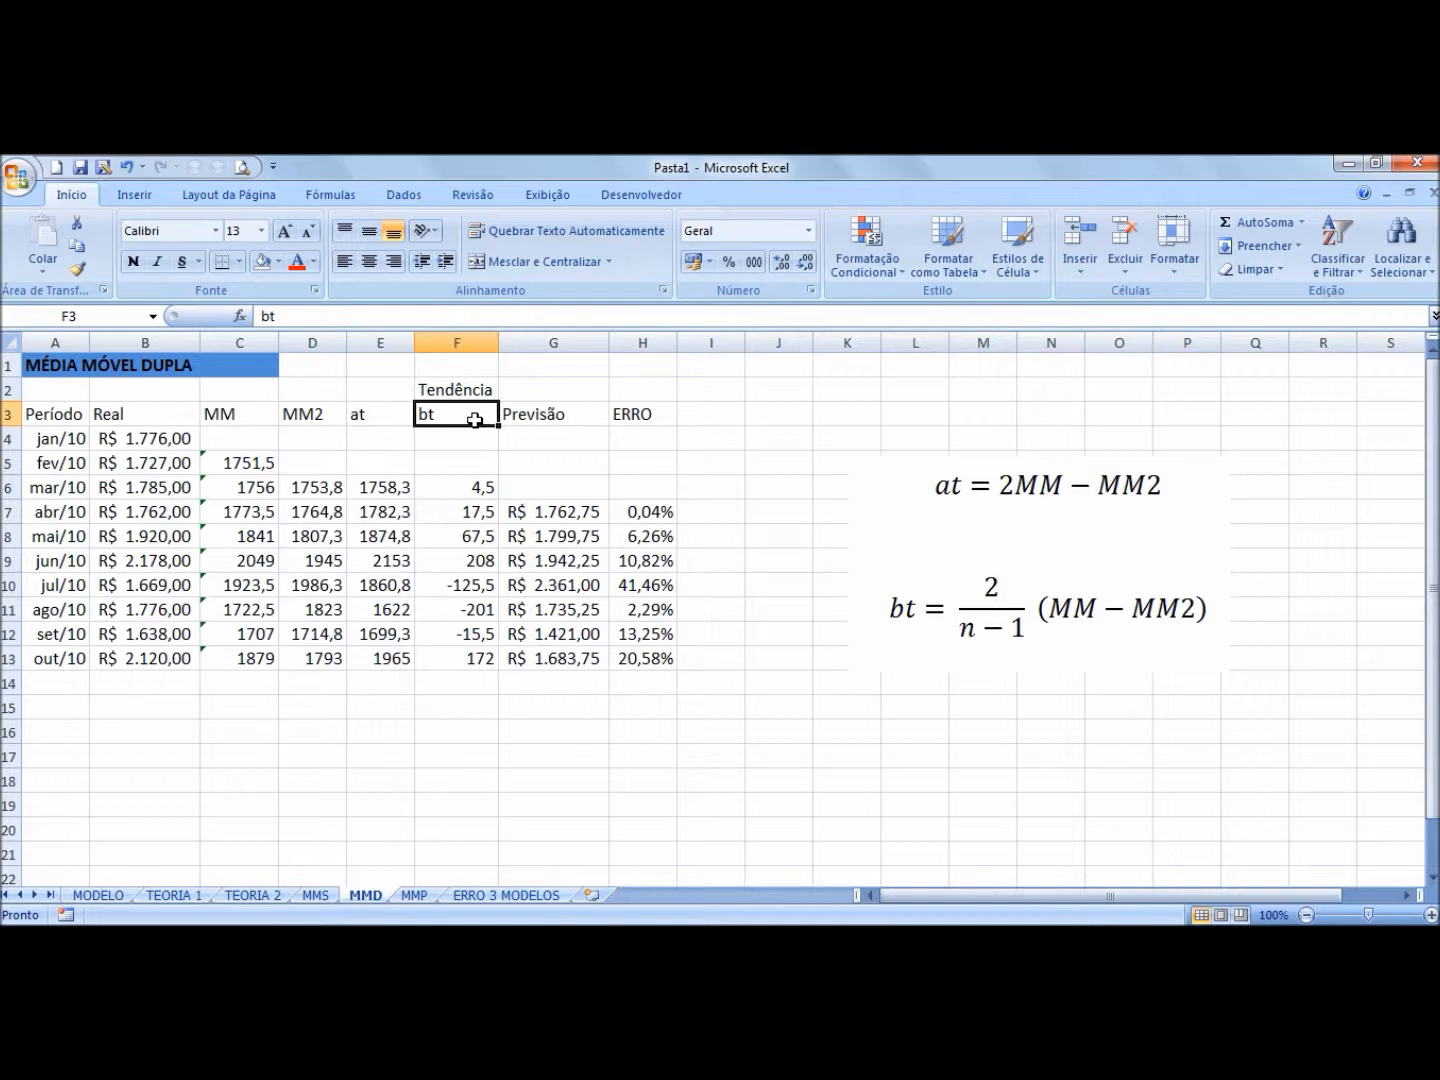
pyautogui.click(460, 487)
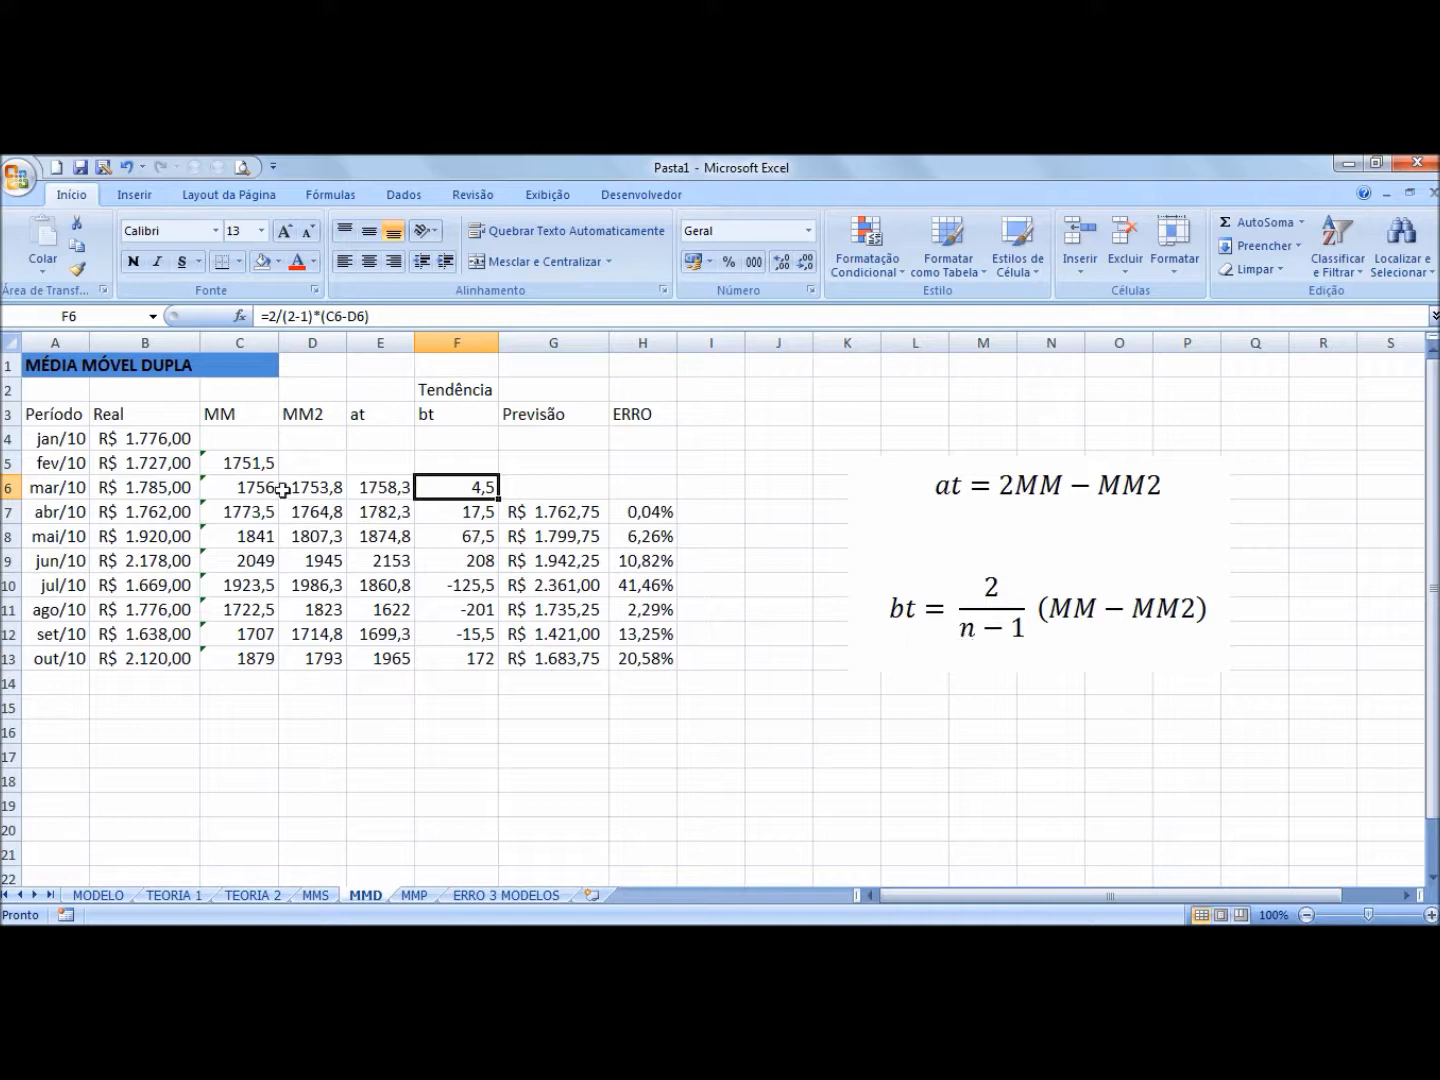
# Step: Inspect the MM formulas in C5 and C6 to check how many periods each moving average uses
pyautogui.doubleClick(255, 464)
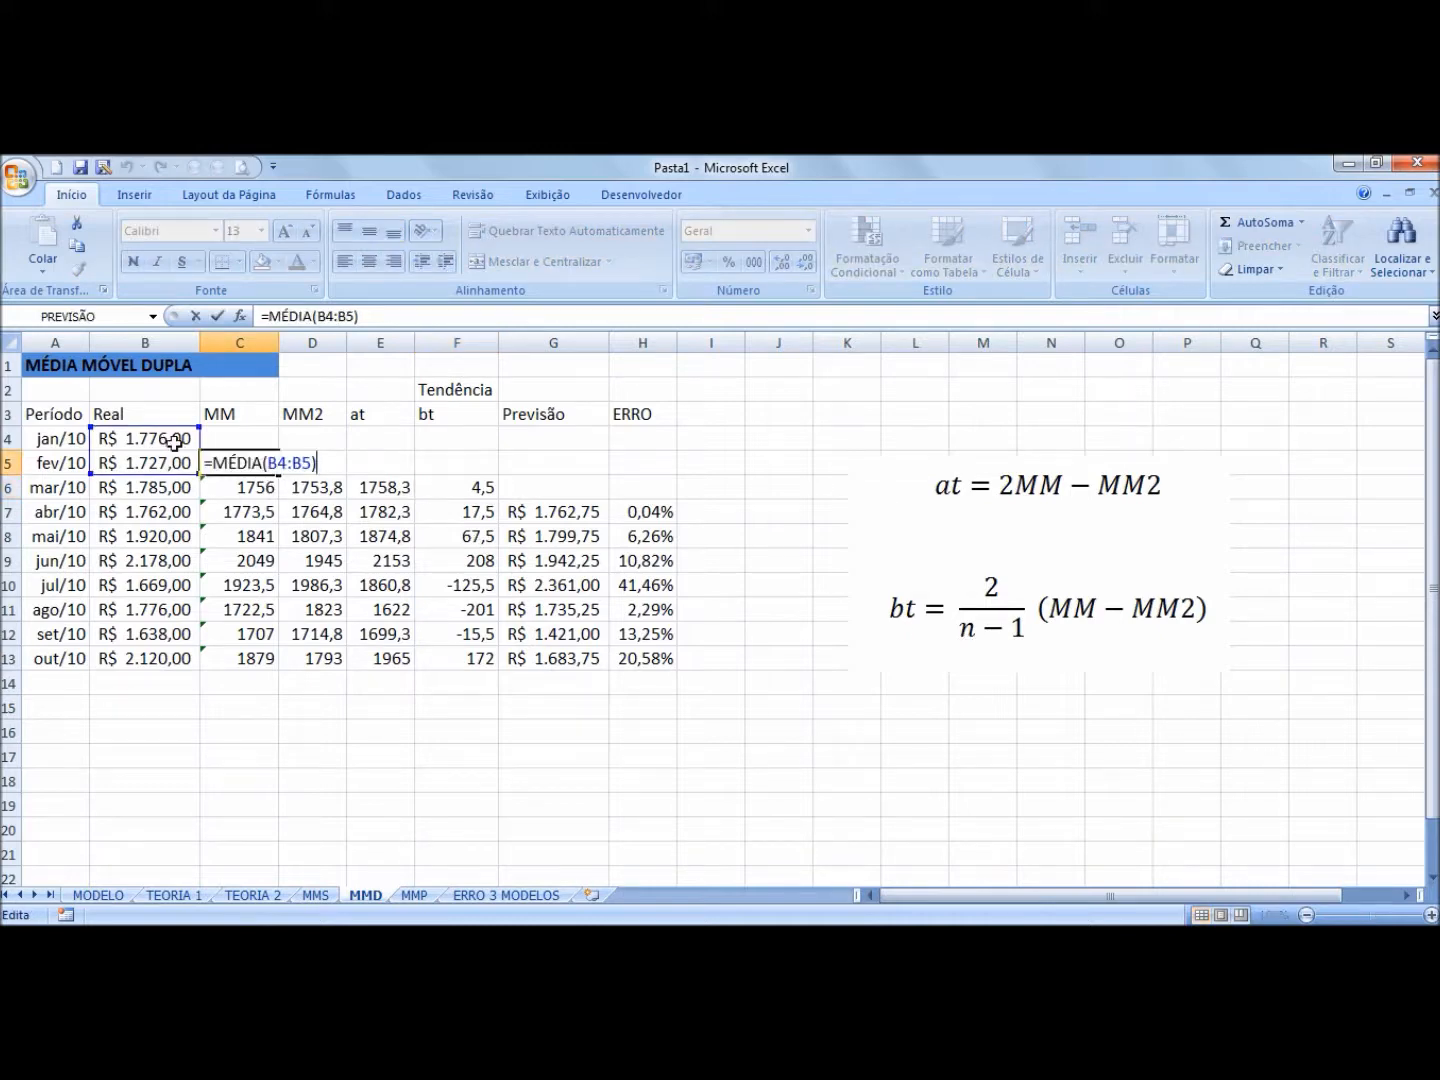
pyautogui.press('Escape')
pyautogui.click(245, 488)
pyautogui.doubleClick(245, 488)
pyautogui.press('Escape')
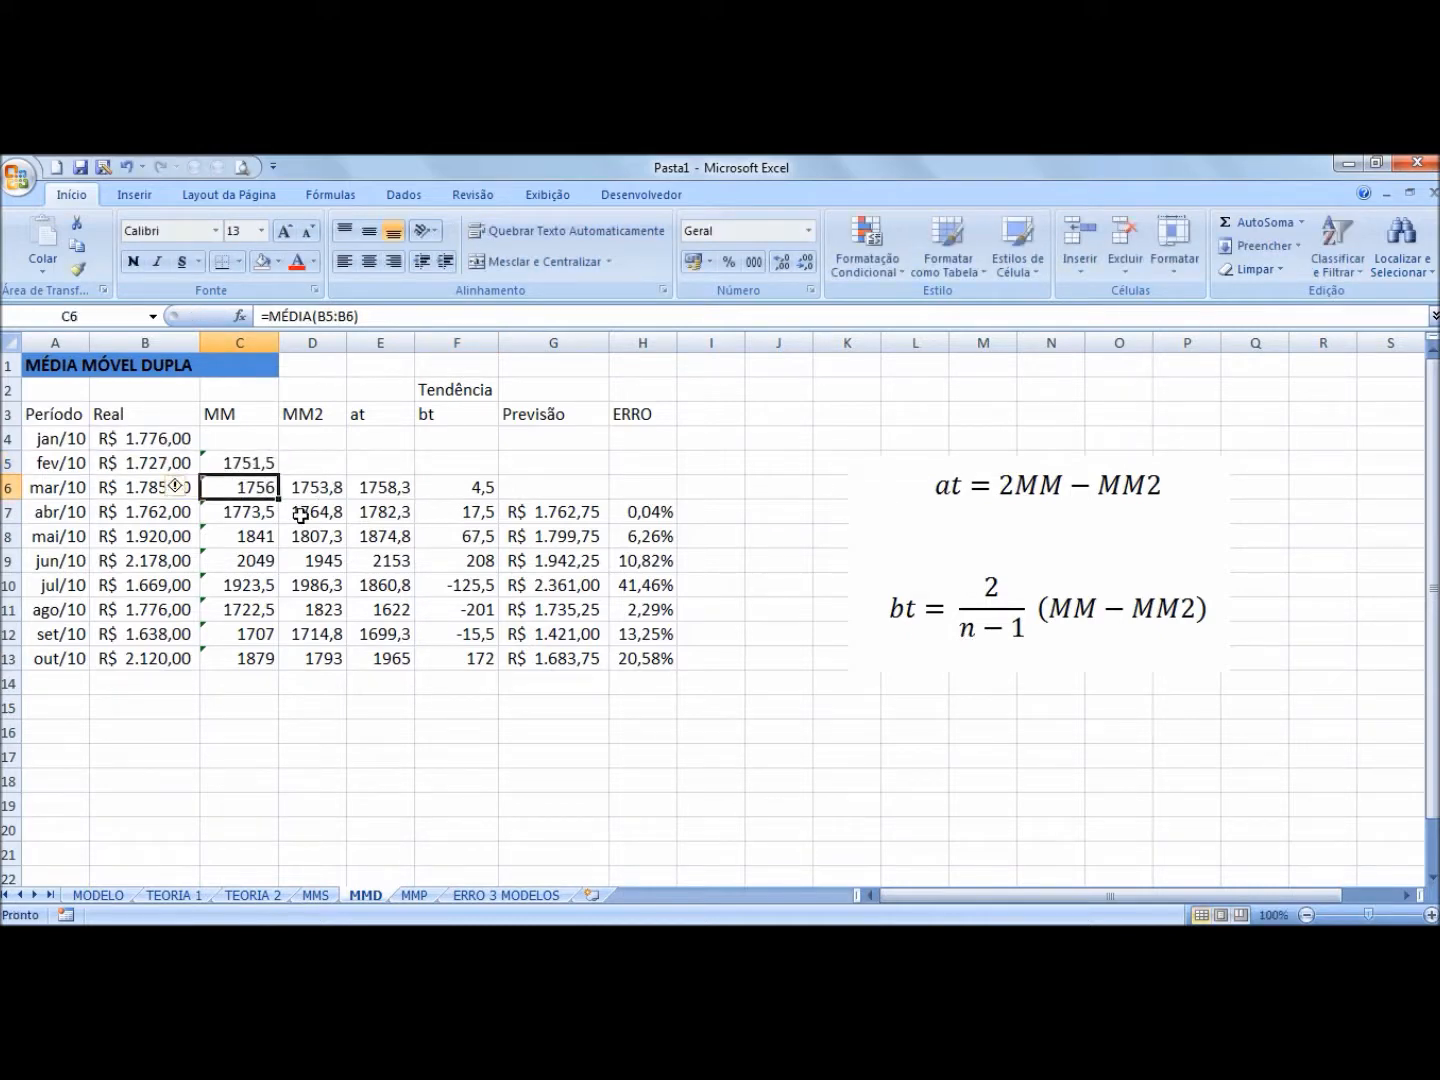
pyautogui.click(256, 464)
pyautogui.doubleClick(256, 464)
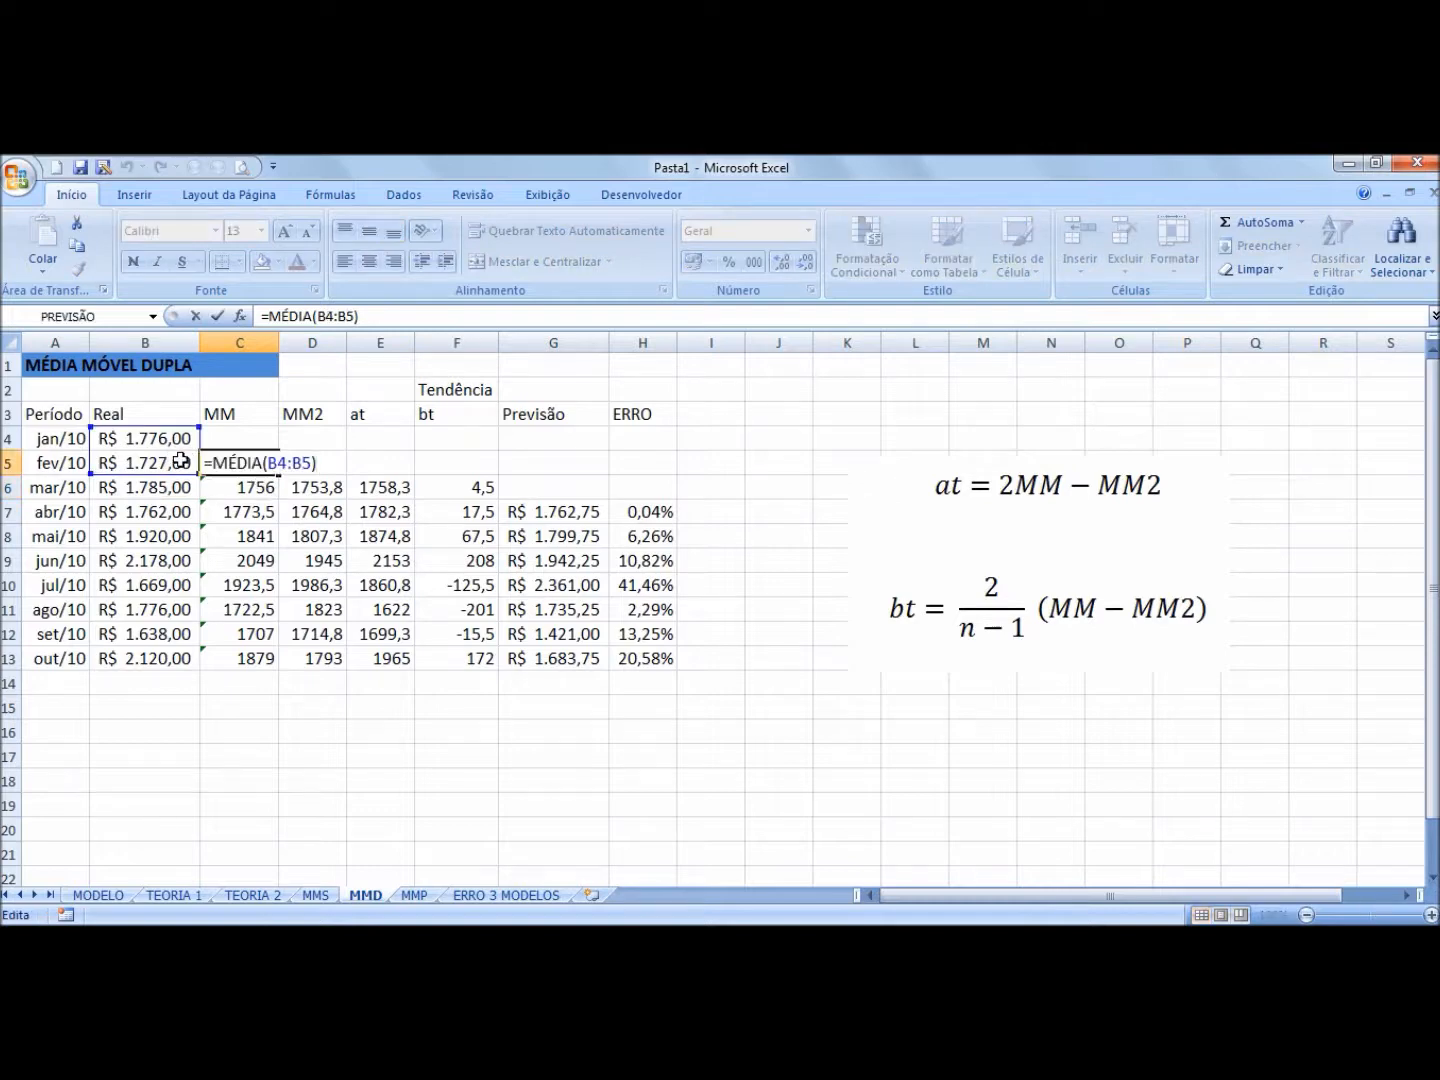
pyautogui.press('Escape')
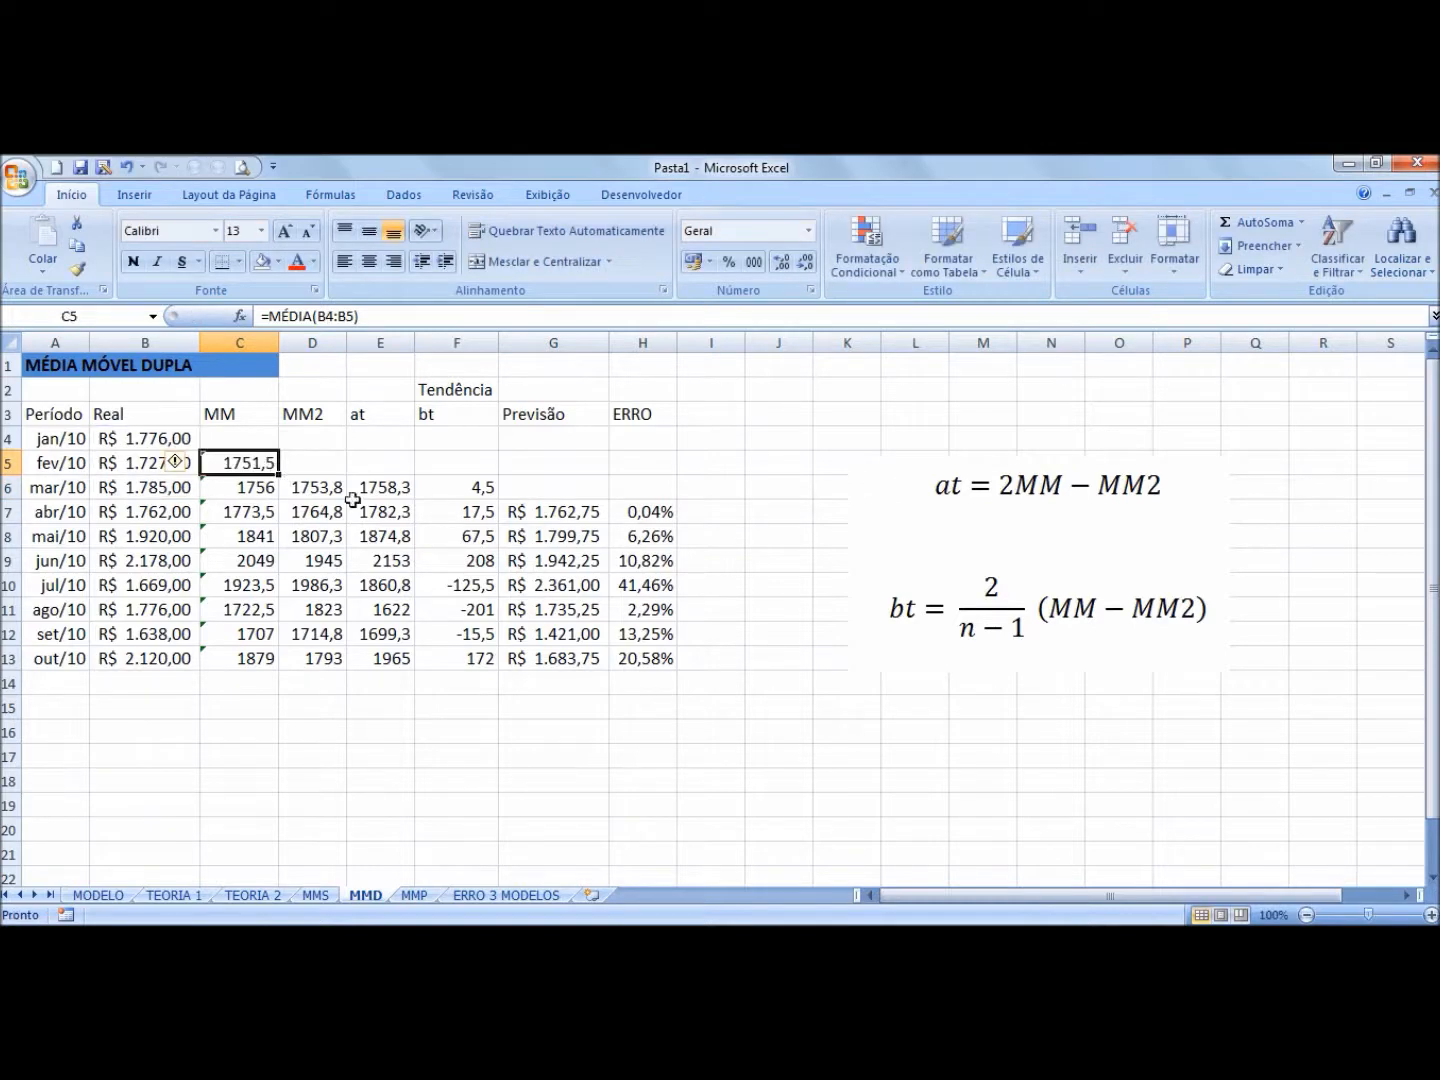
# Step: Check the mar/10 bt formula in F6 term by term against the bt equation beside the table
pyautogui.click(479, 488)
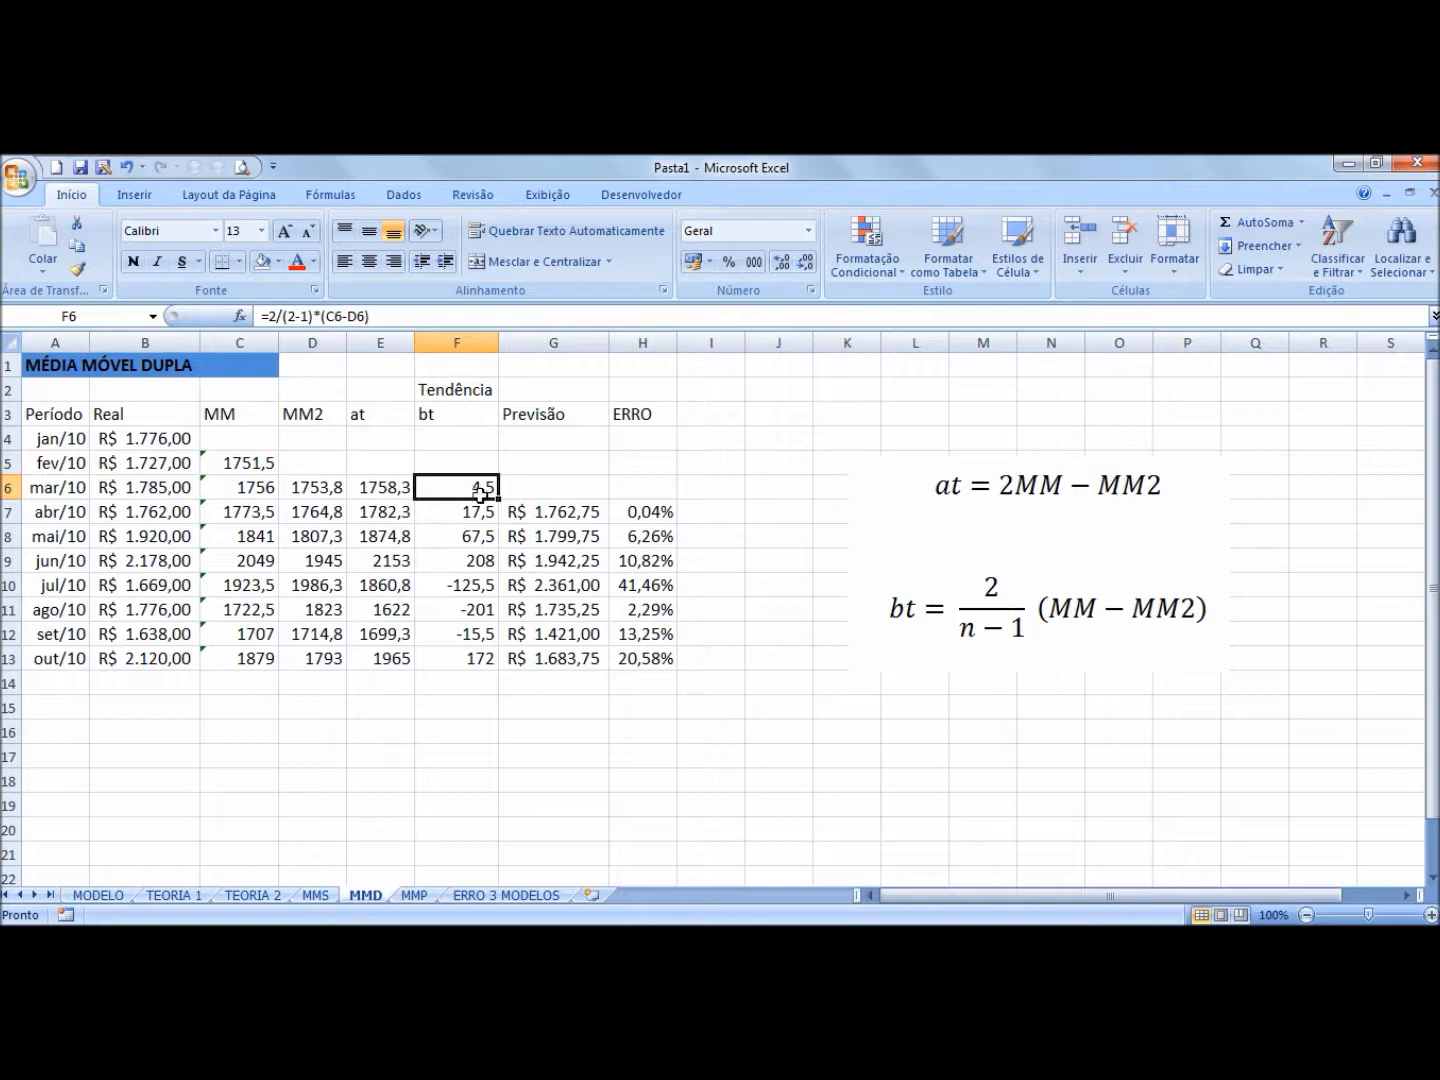
pyautogui.doubleClick(480, 491)
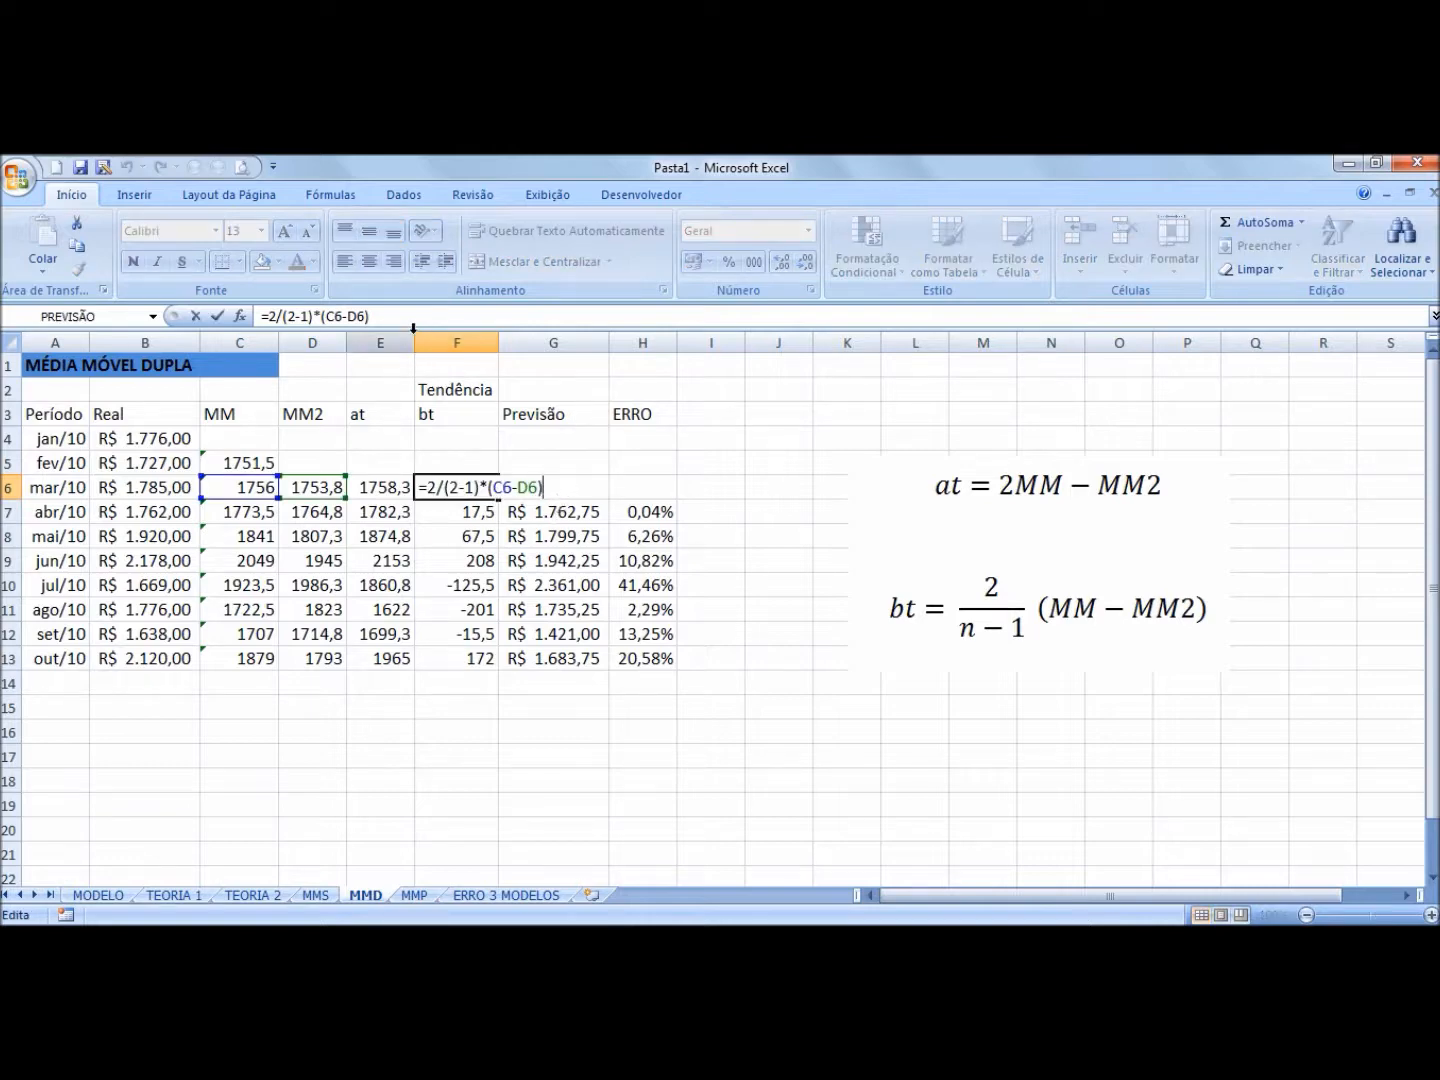
pyautogui.moveTo(375, 318); pyautogui.dragTo(248, 316)
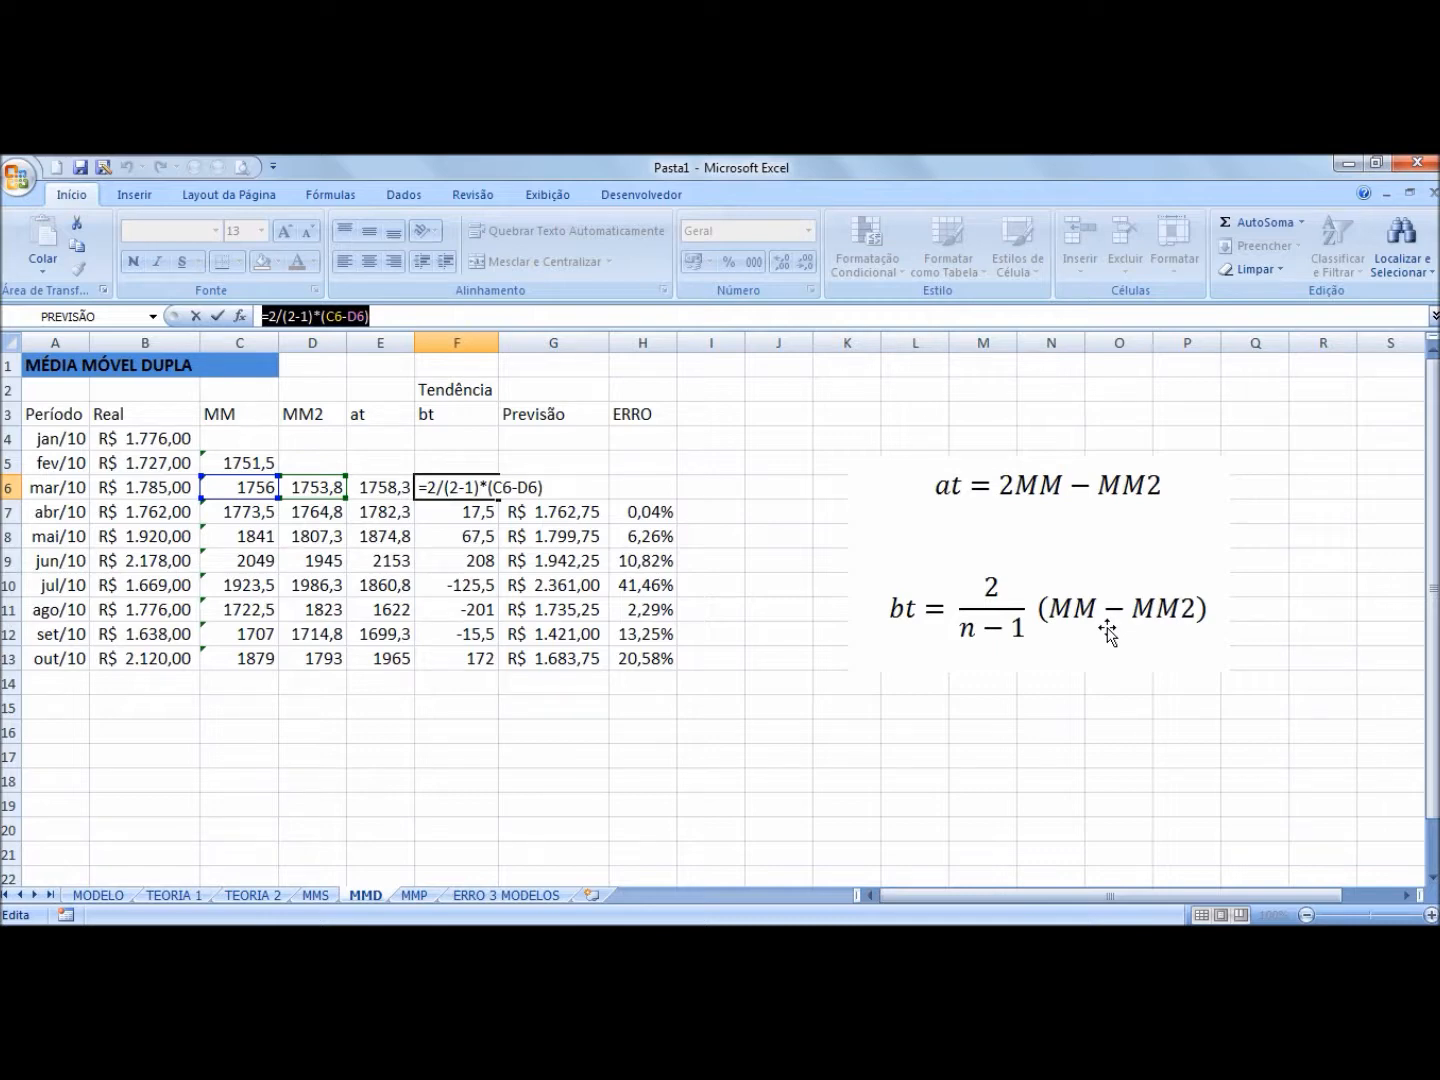
pyautogui.hotkey('ctrl', 'Return')
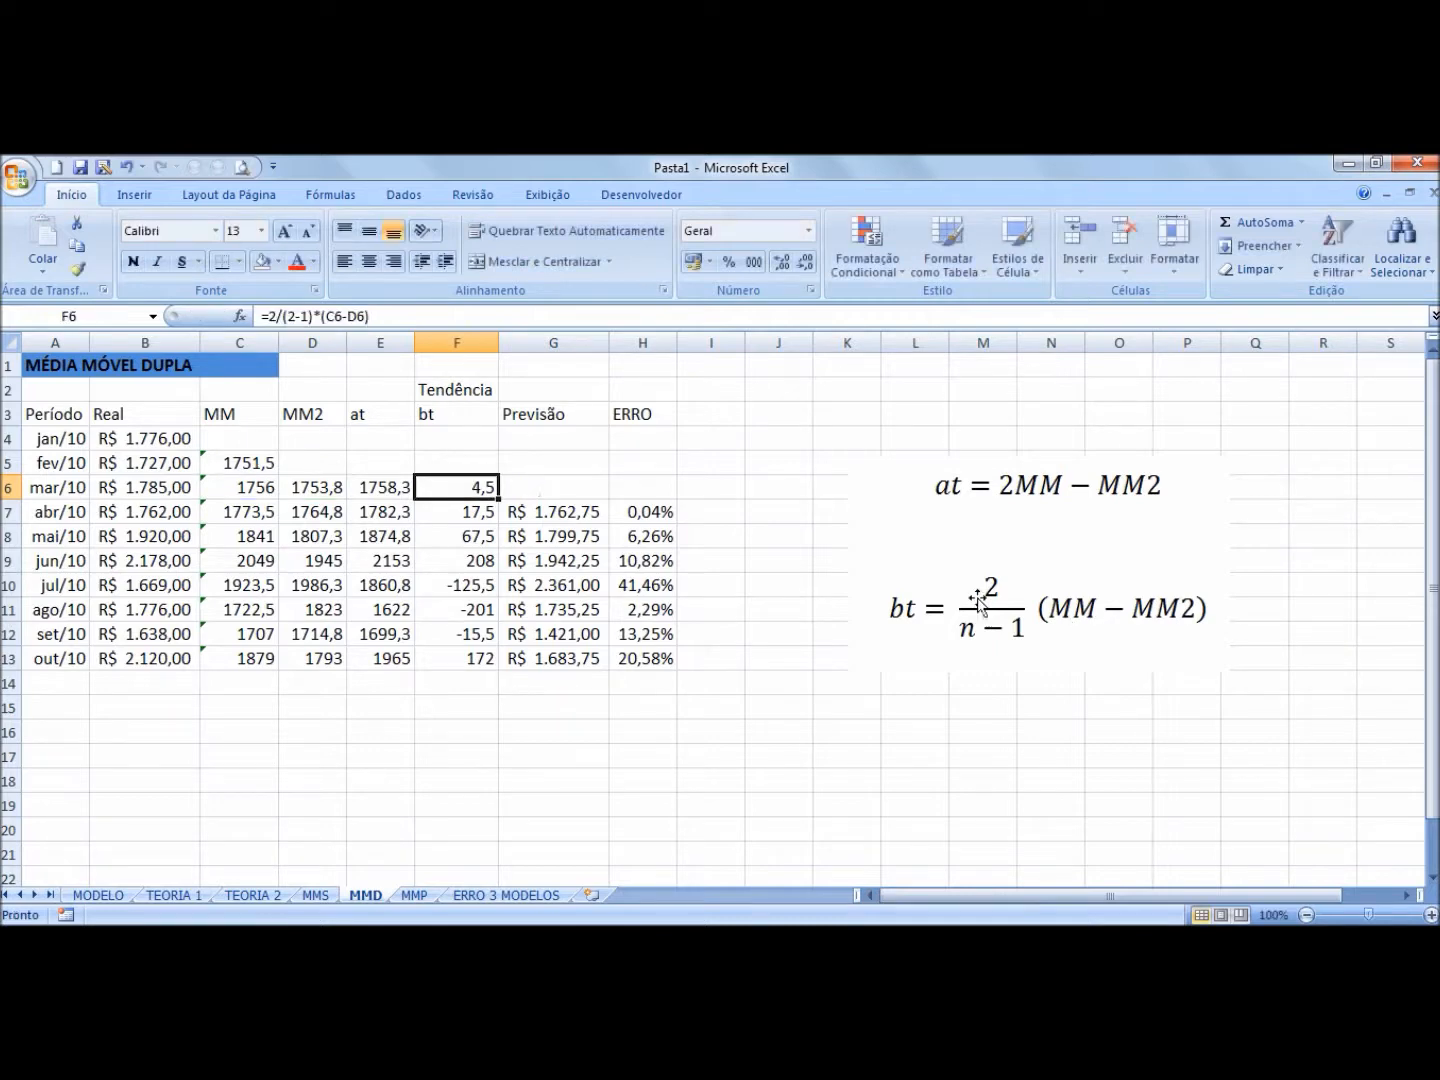
# Step: Examine the abr/10 Previsão formula in G7 and the empty cells in the rows above it
pyautogui.click(563, 512)
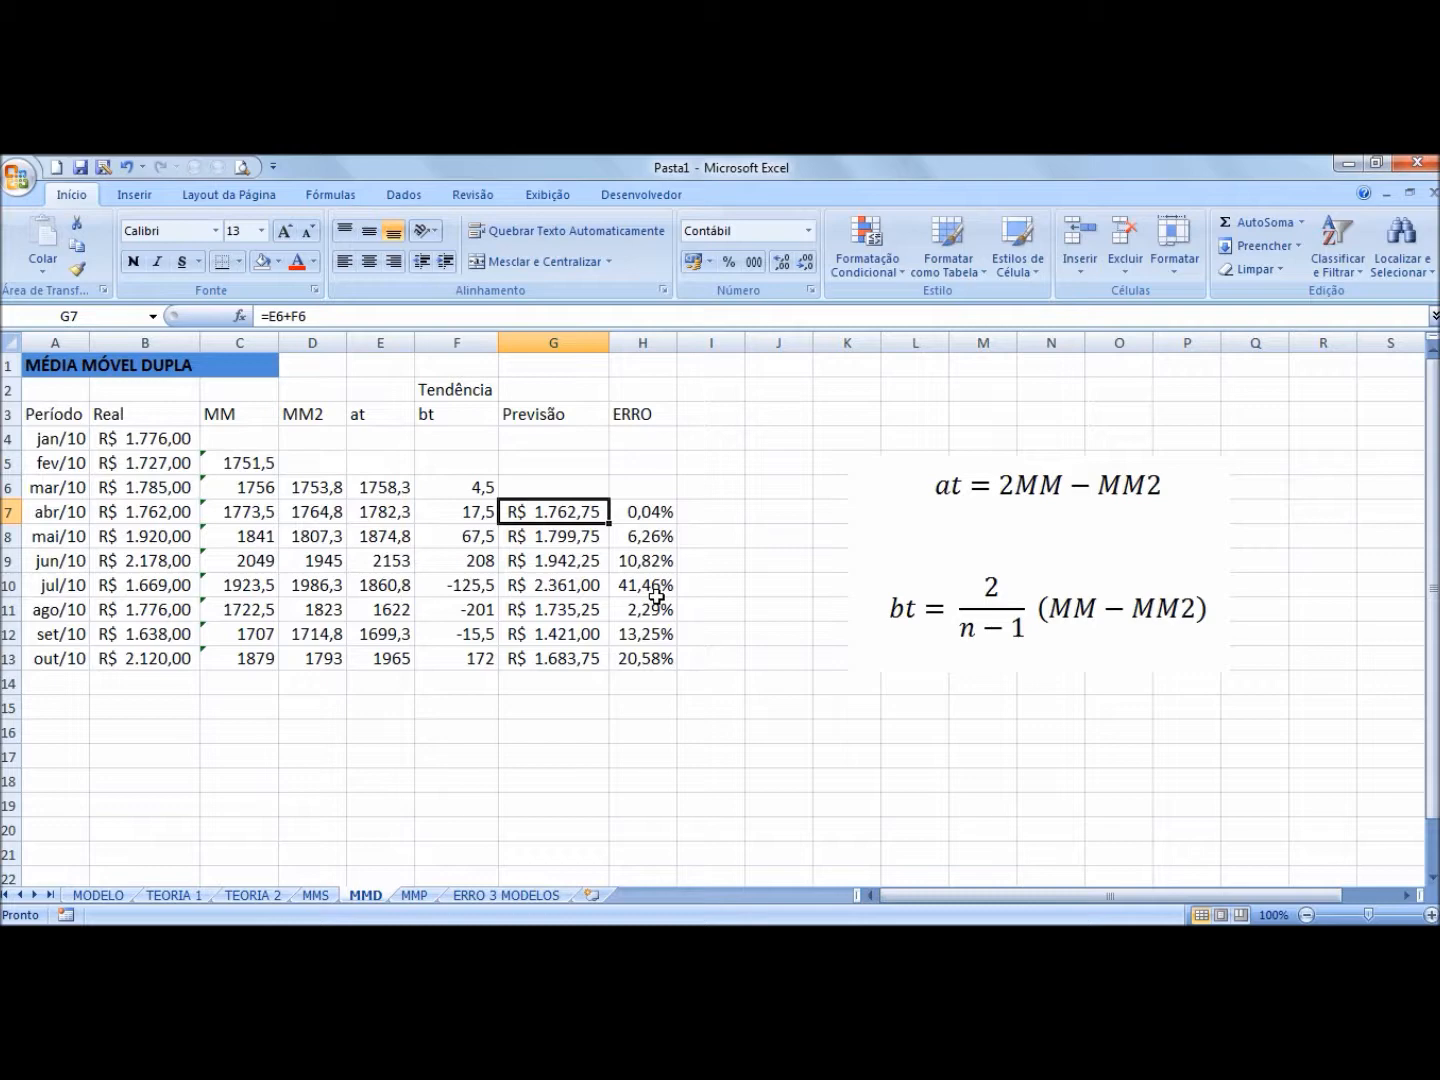
pyautogui.press('F2')
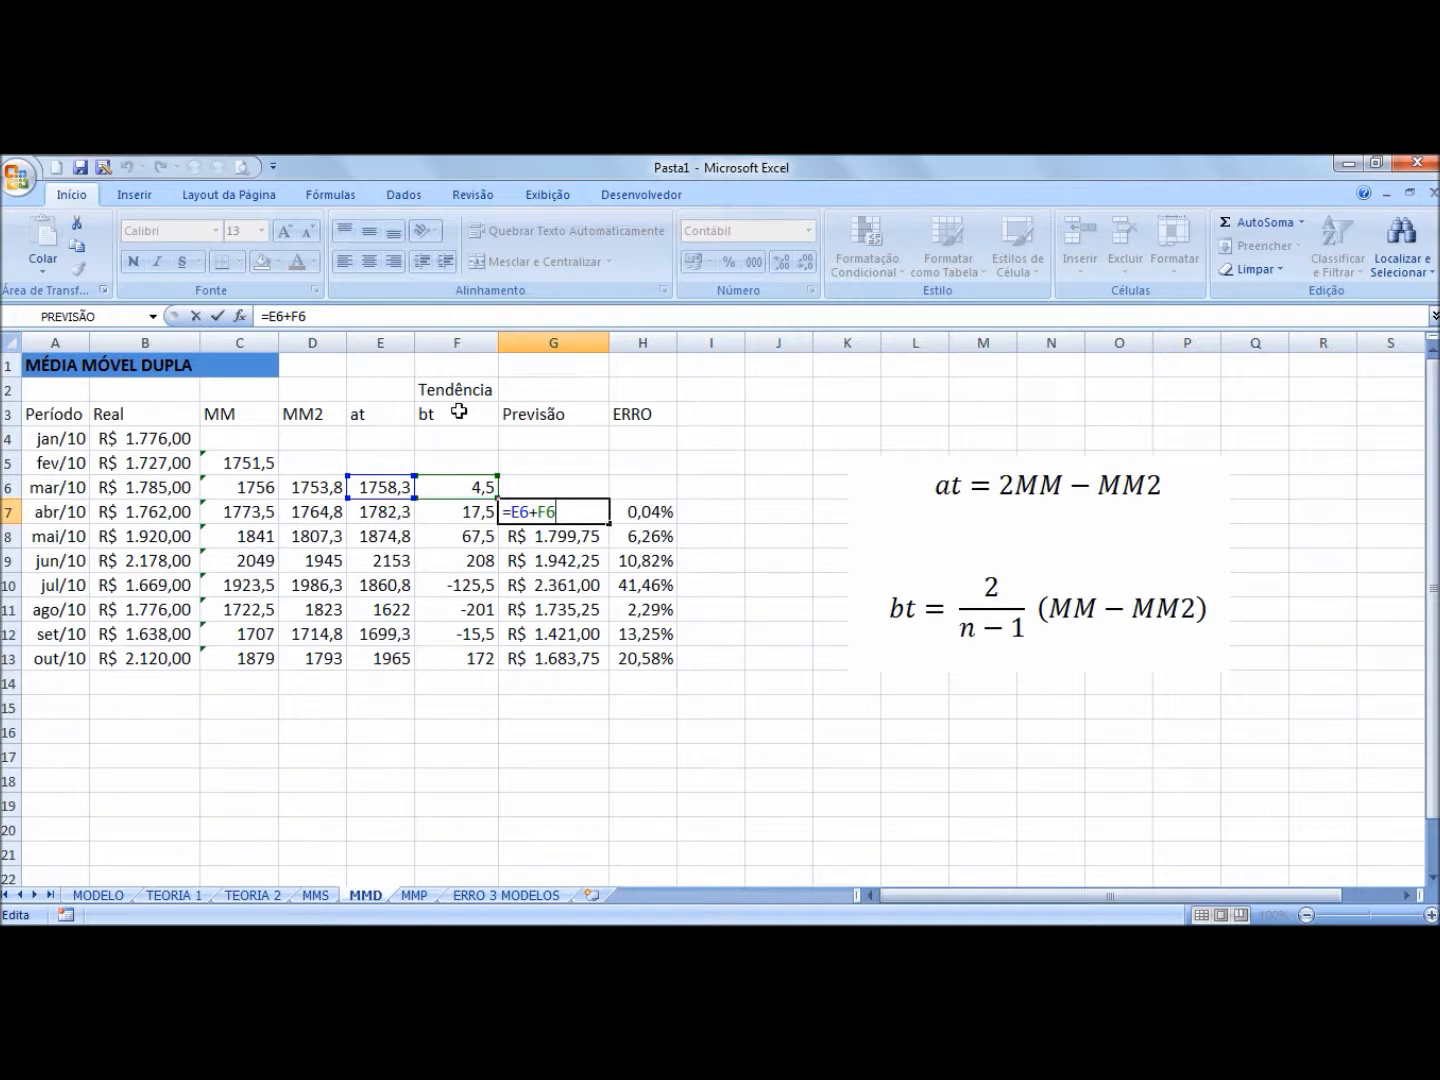
pyautogui.click(565, 485)
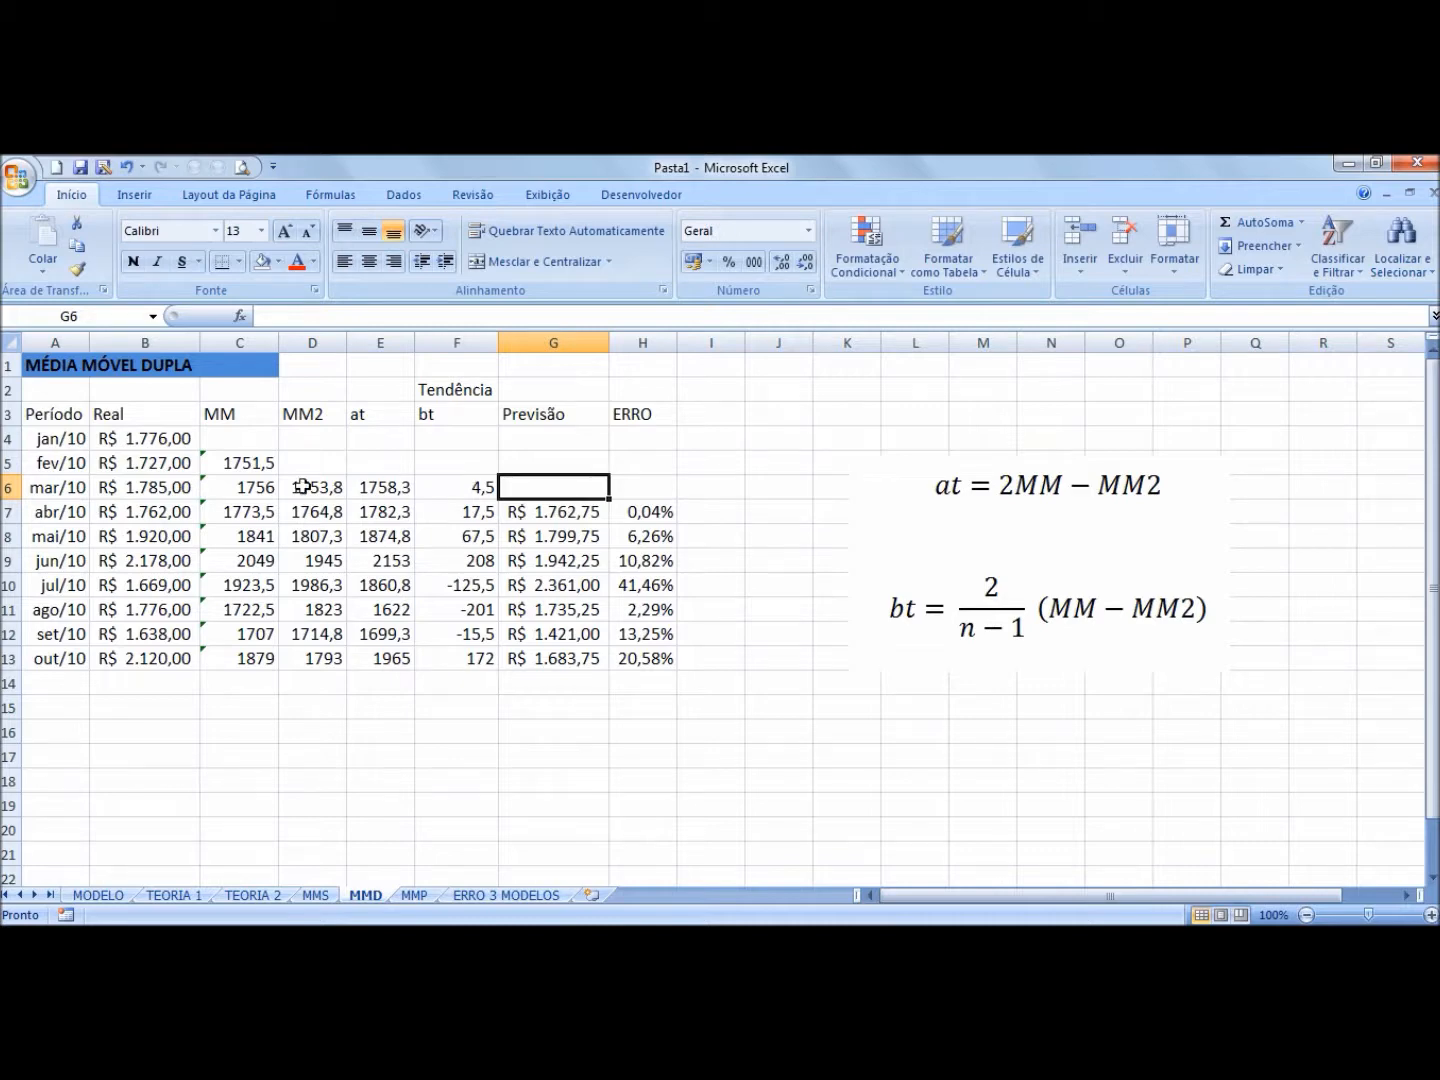
pyautogui.click(389, 461)
pyautogui.click(454, 461)
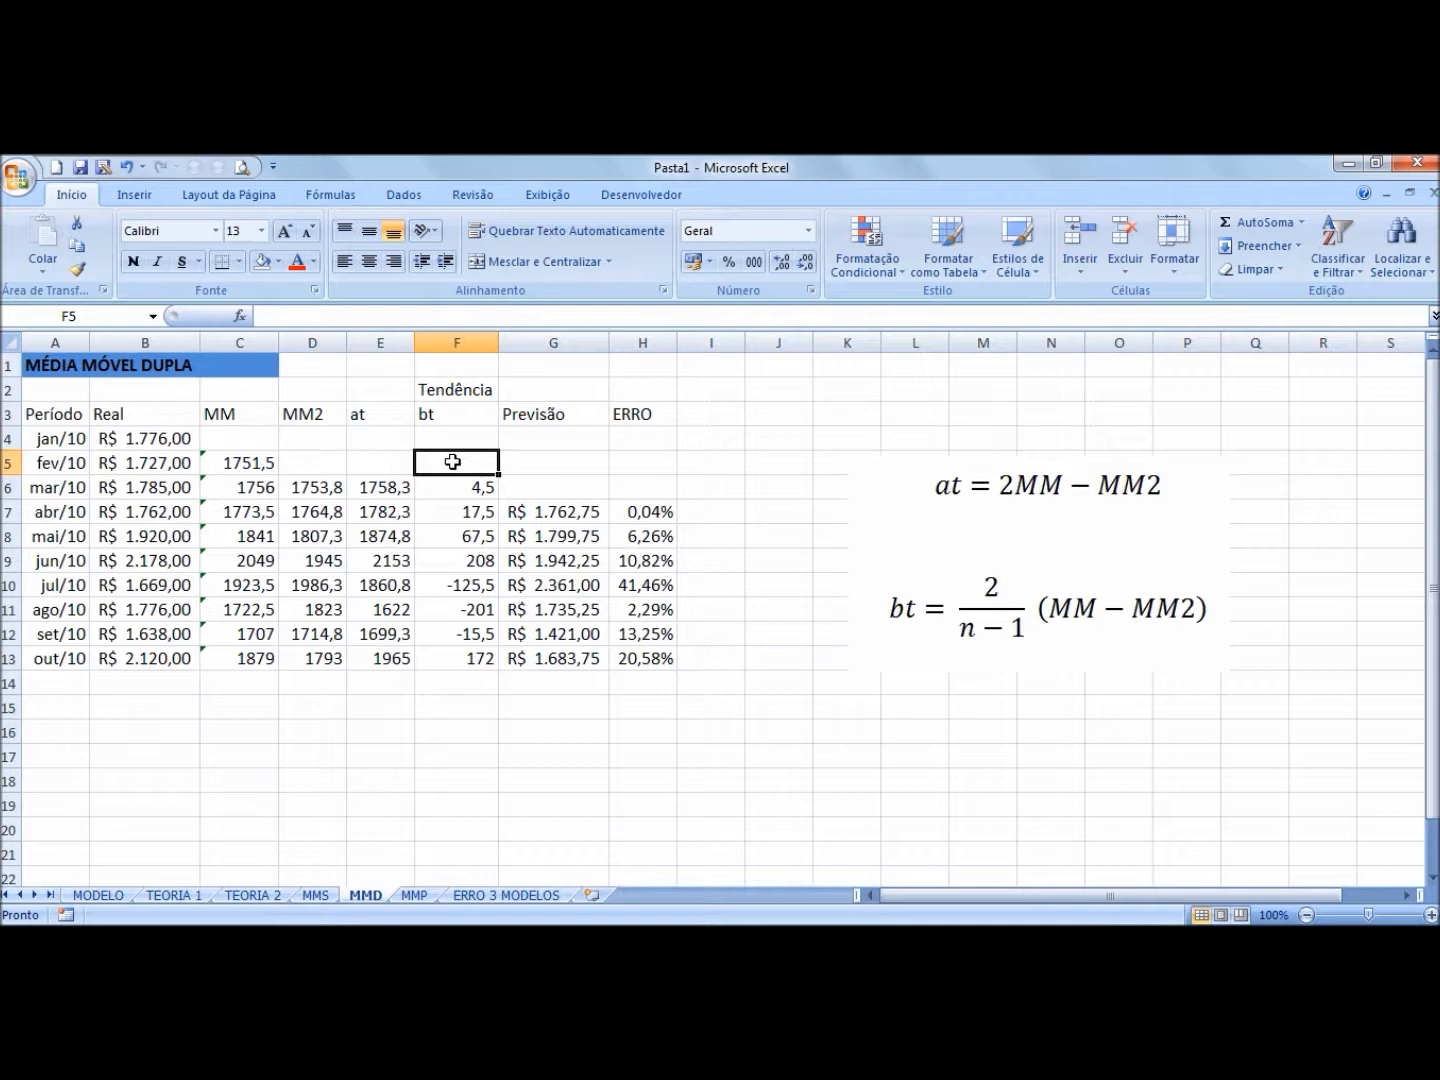
# Step: Review the MM formula in C5 and the MM2 formula in D6 to see in which period each average can start
pyautogui.click(263, 463)
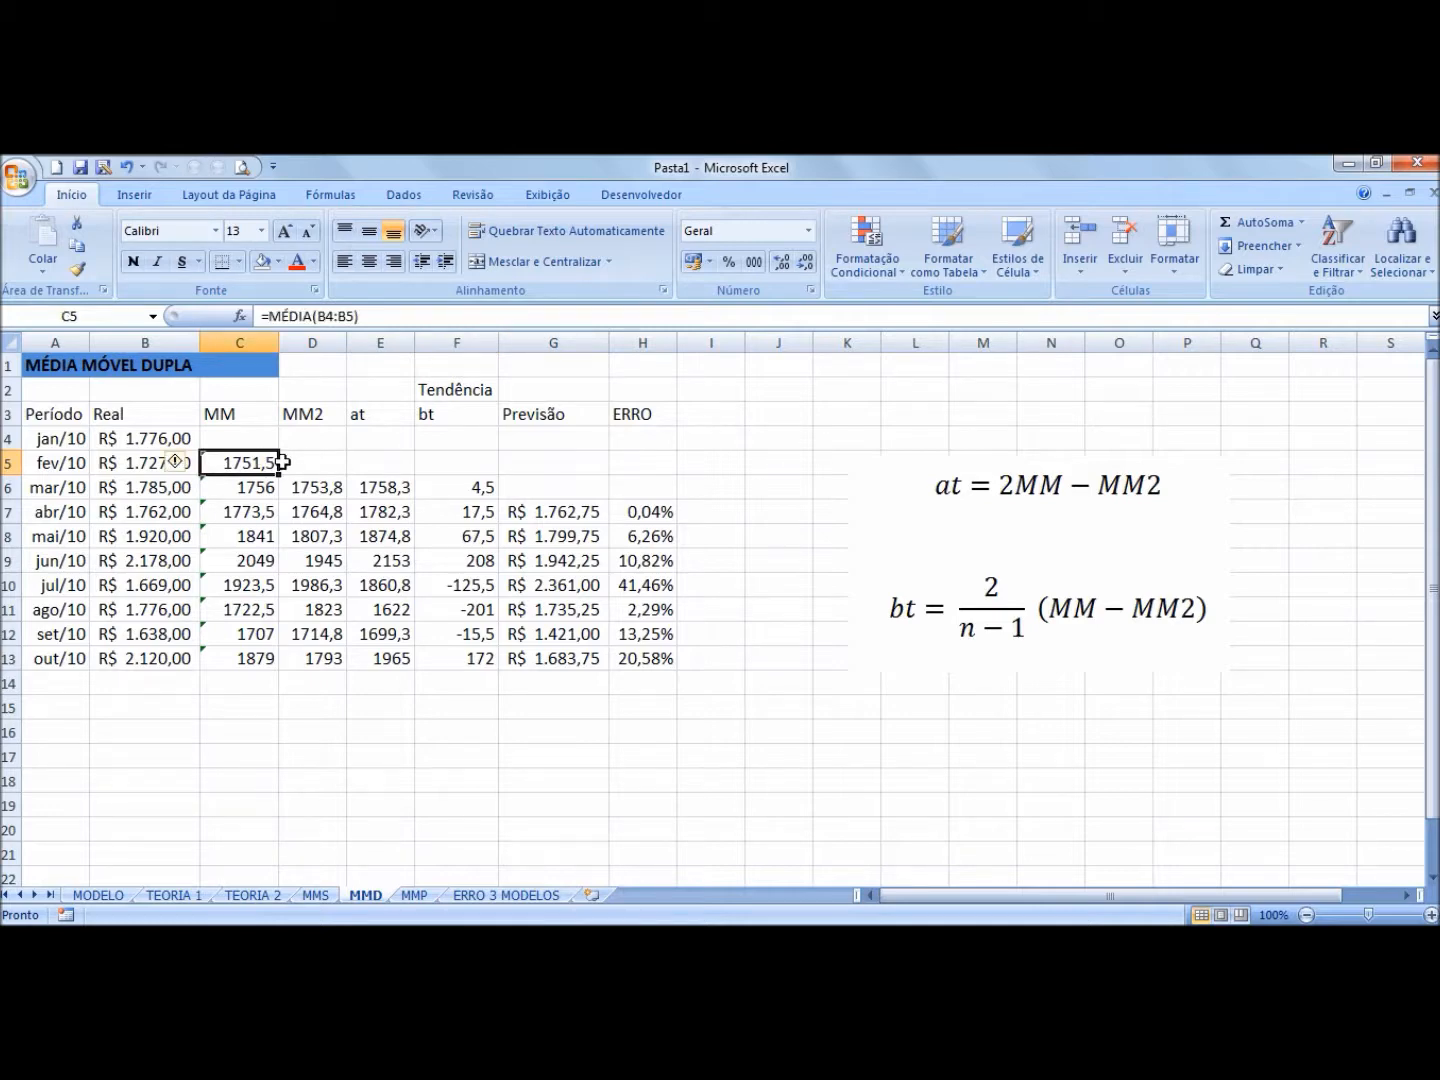
pyautogui.click(258, 411)
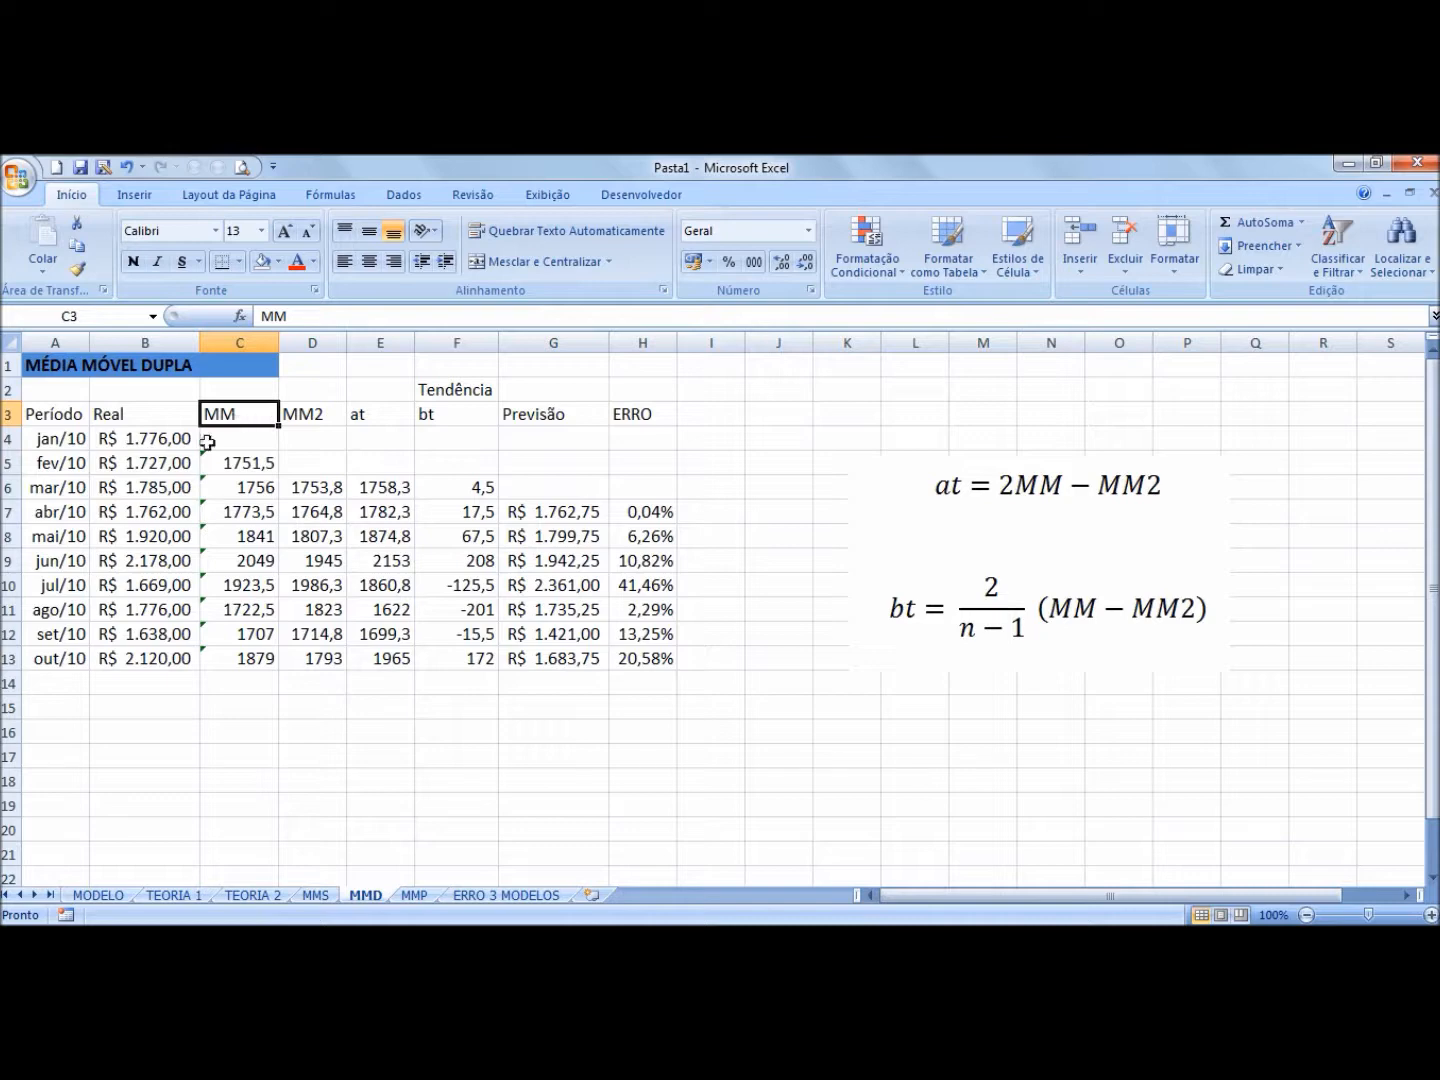
pyautogui.click(241, 464)
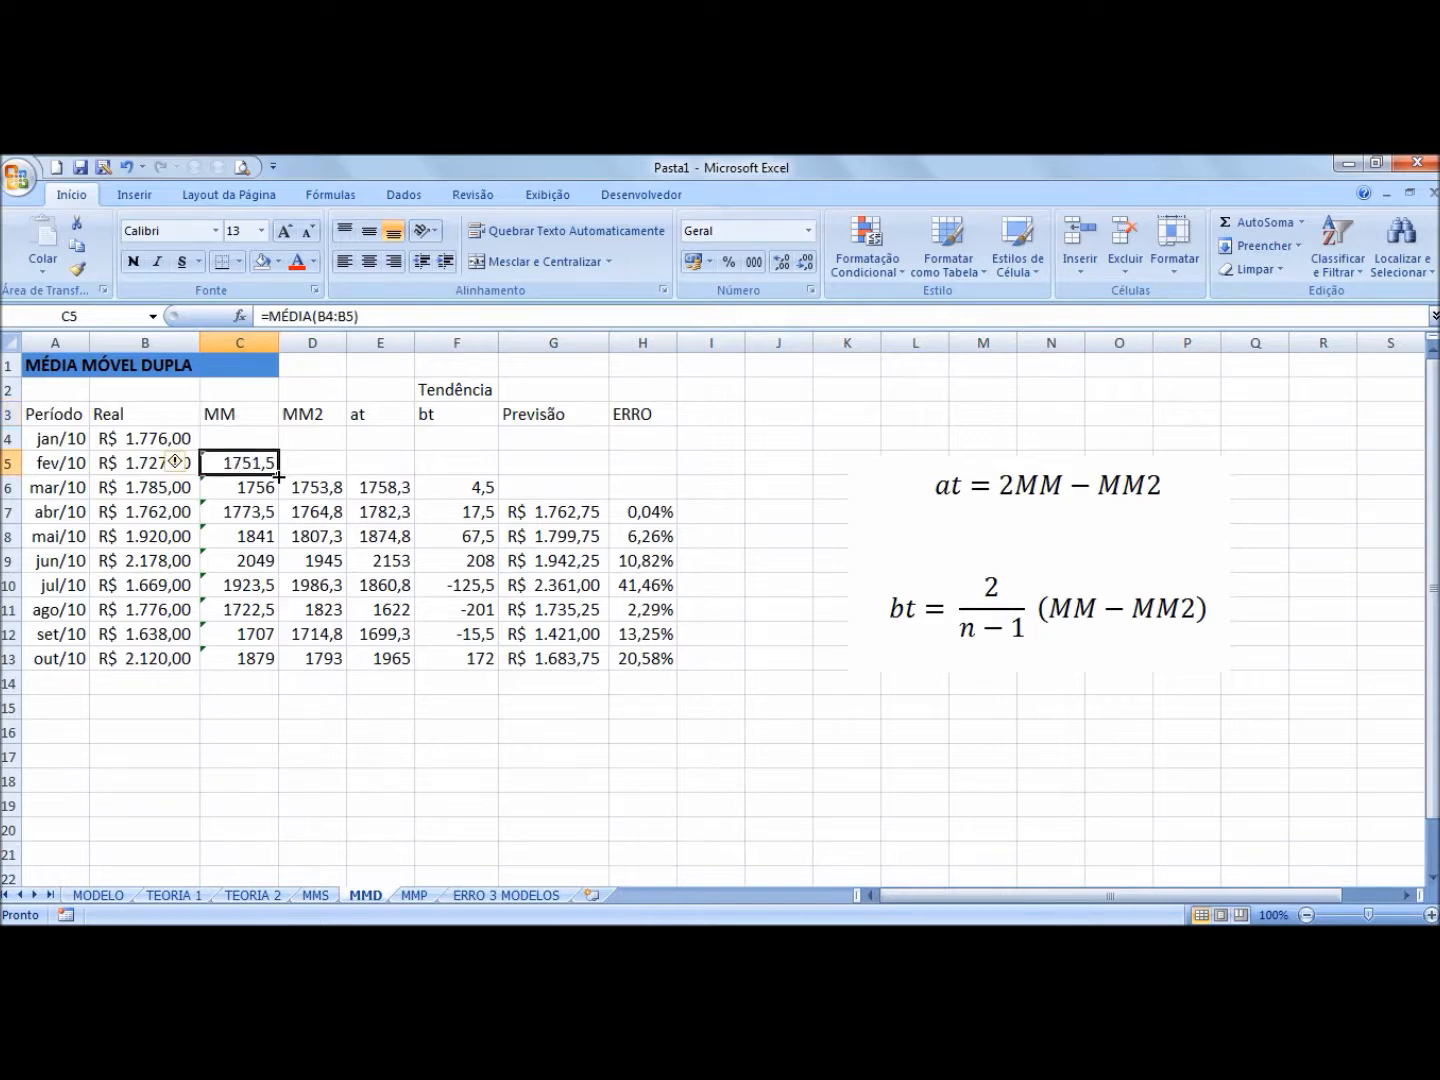
pyautogui.press('F2')
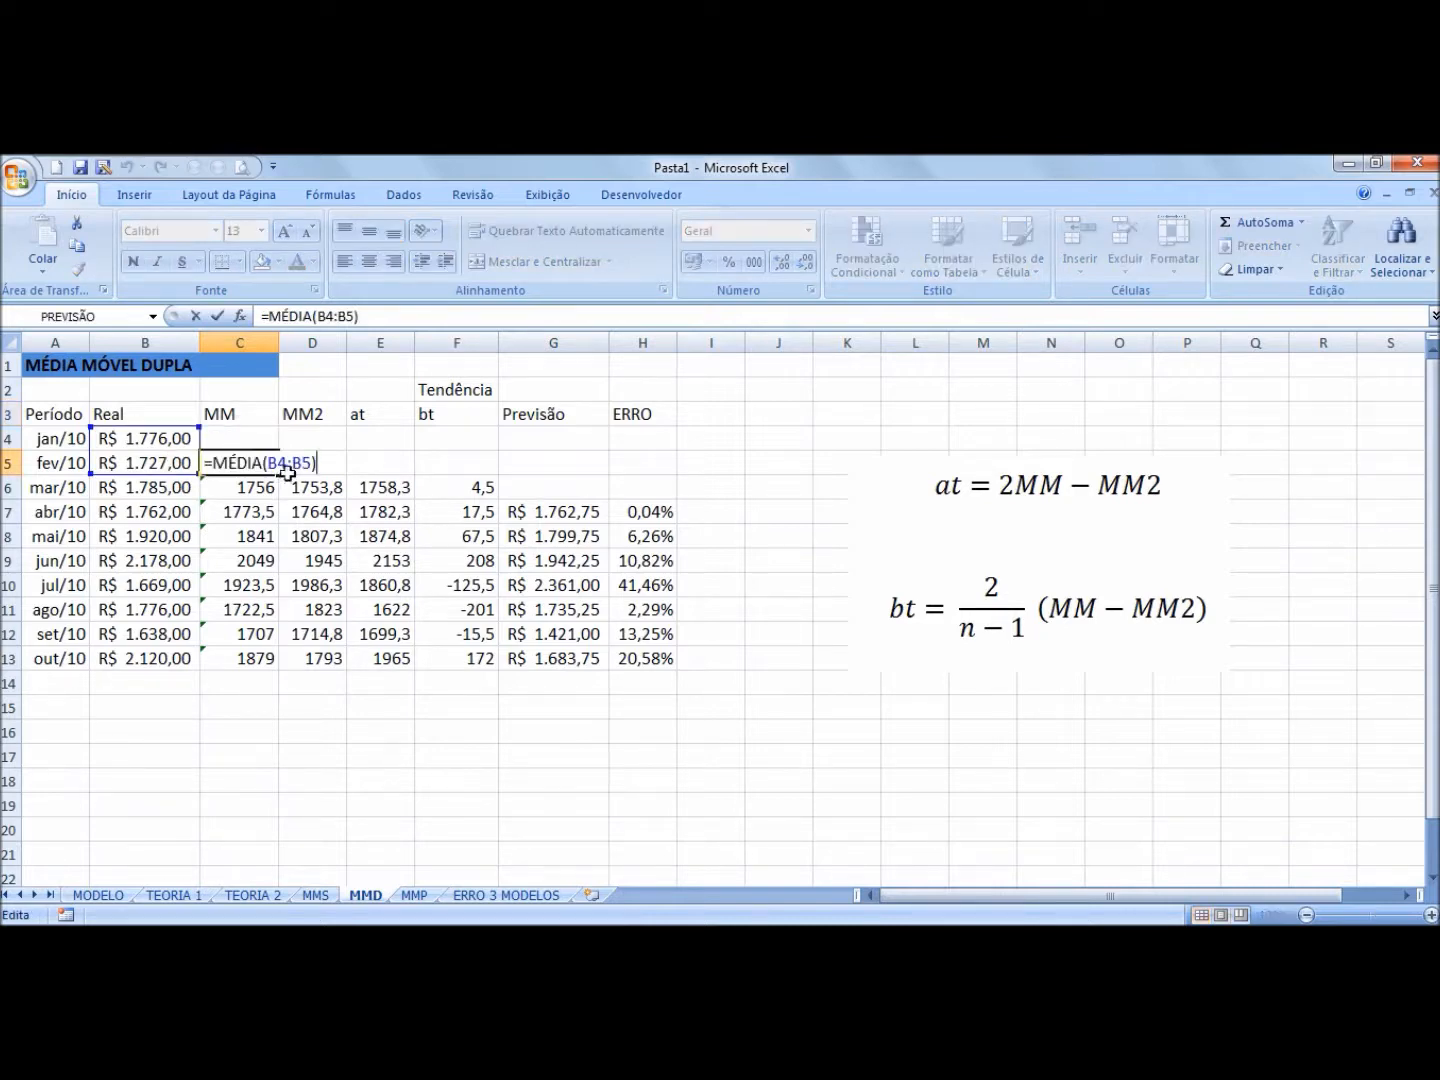
pyautogui.press('Escape')
pyautogui.click(312, 489)
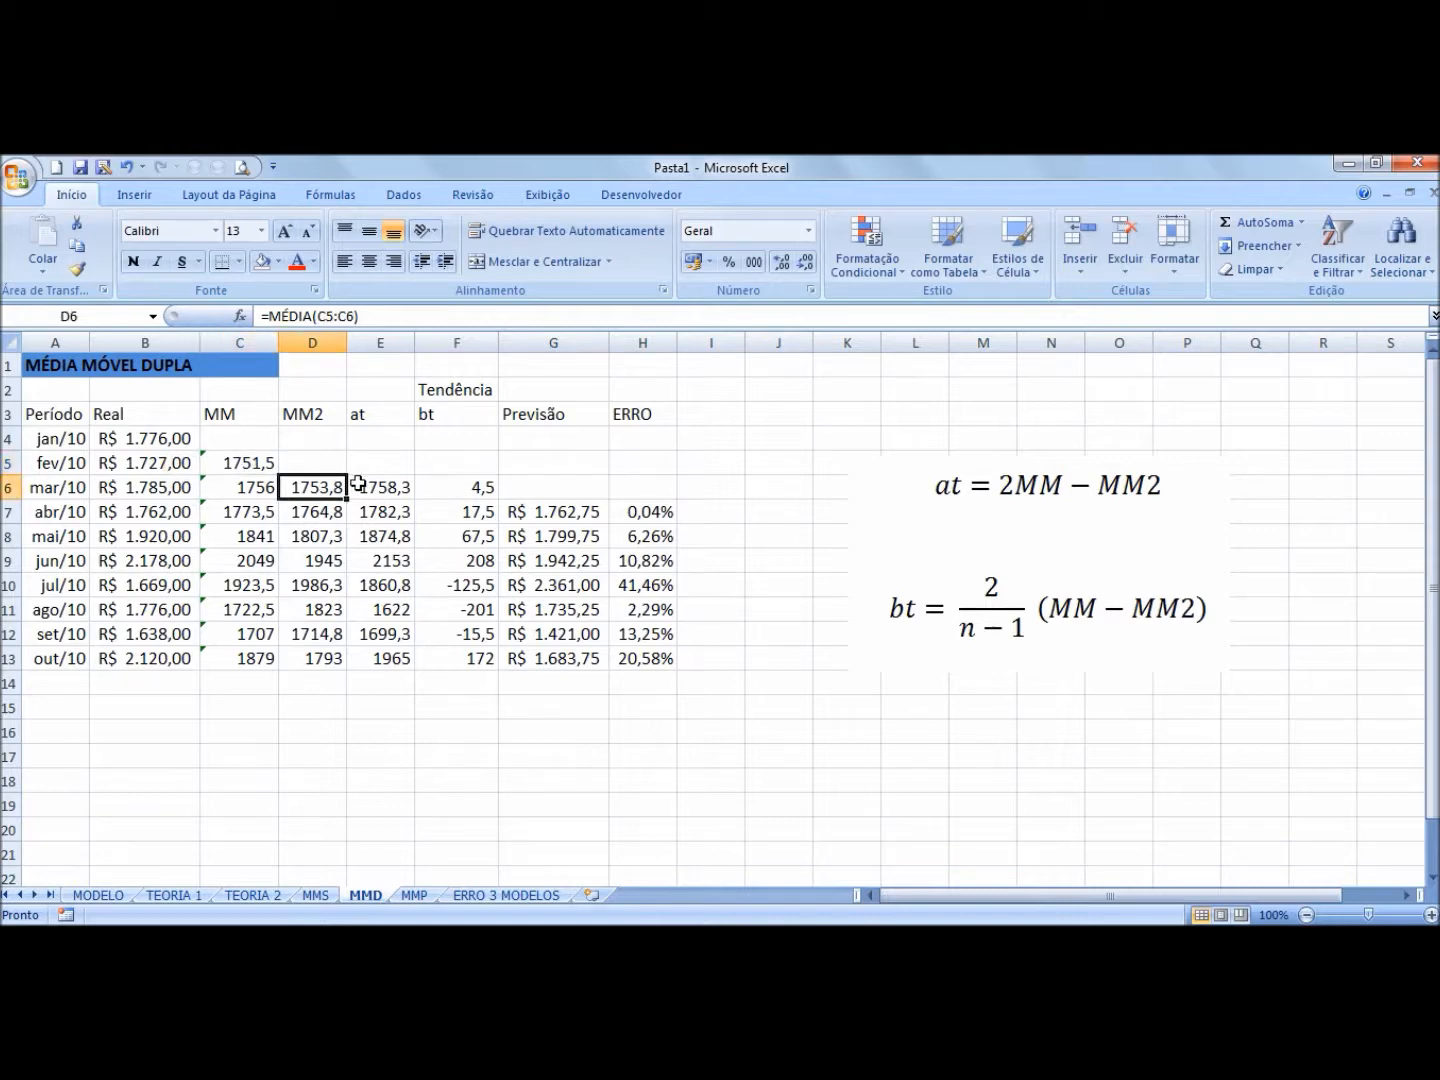
pyautogui.press('F2')
pyautogui.press('Escape')
pyautogui.click(325, 467)
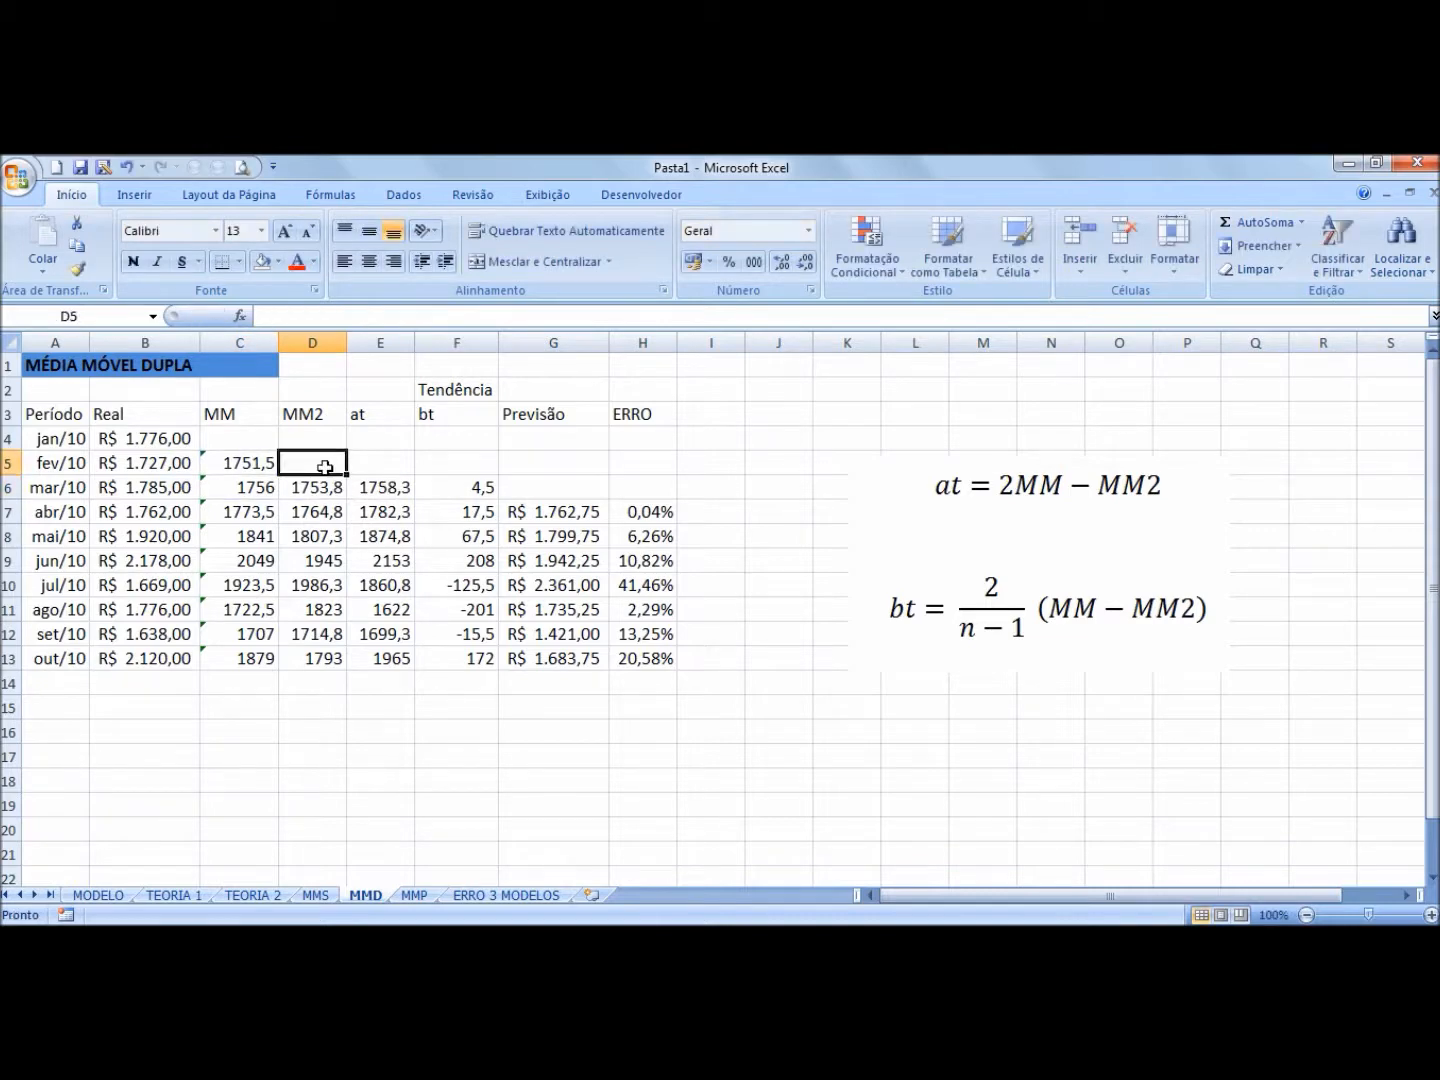
pyautogui.moveTo(270, 435); pyautogui.dragTo(256, 463)
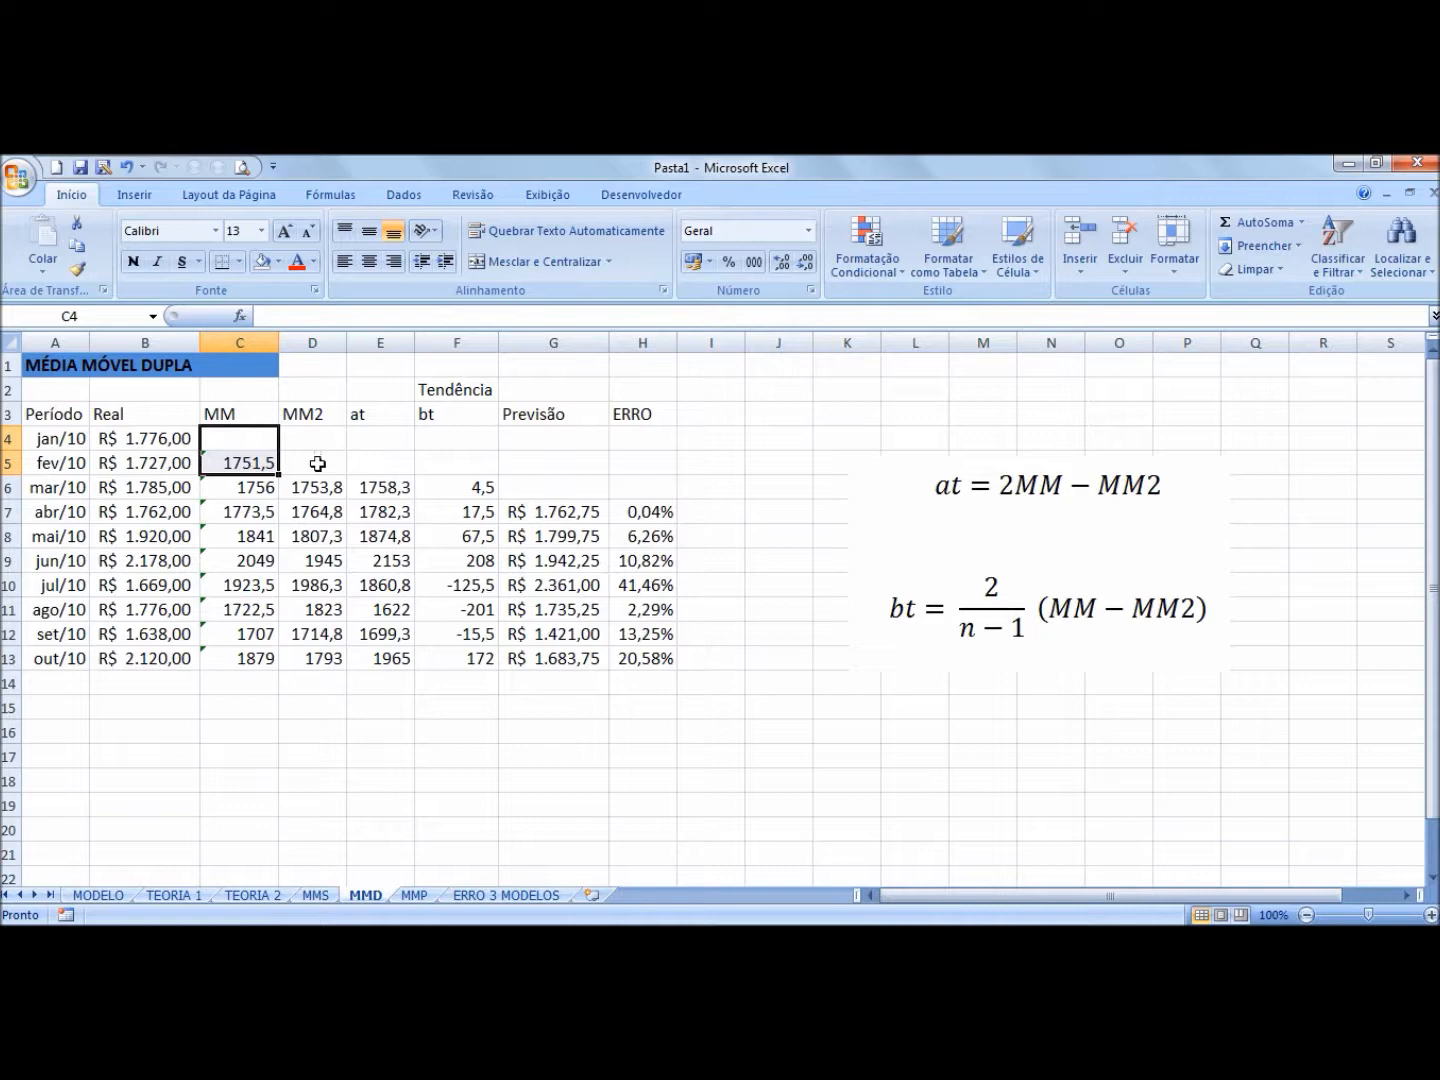
pyautogui.click(315, 462)
pyautogui.click(319, 486)
# Step: Review the mar/10 at formula in E6 and bt cell F6, and trace the abr/10 row back from its Previsão value
pyautogui.click(364, 478)
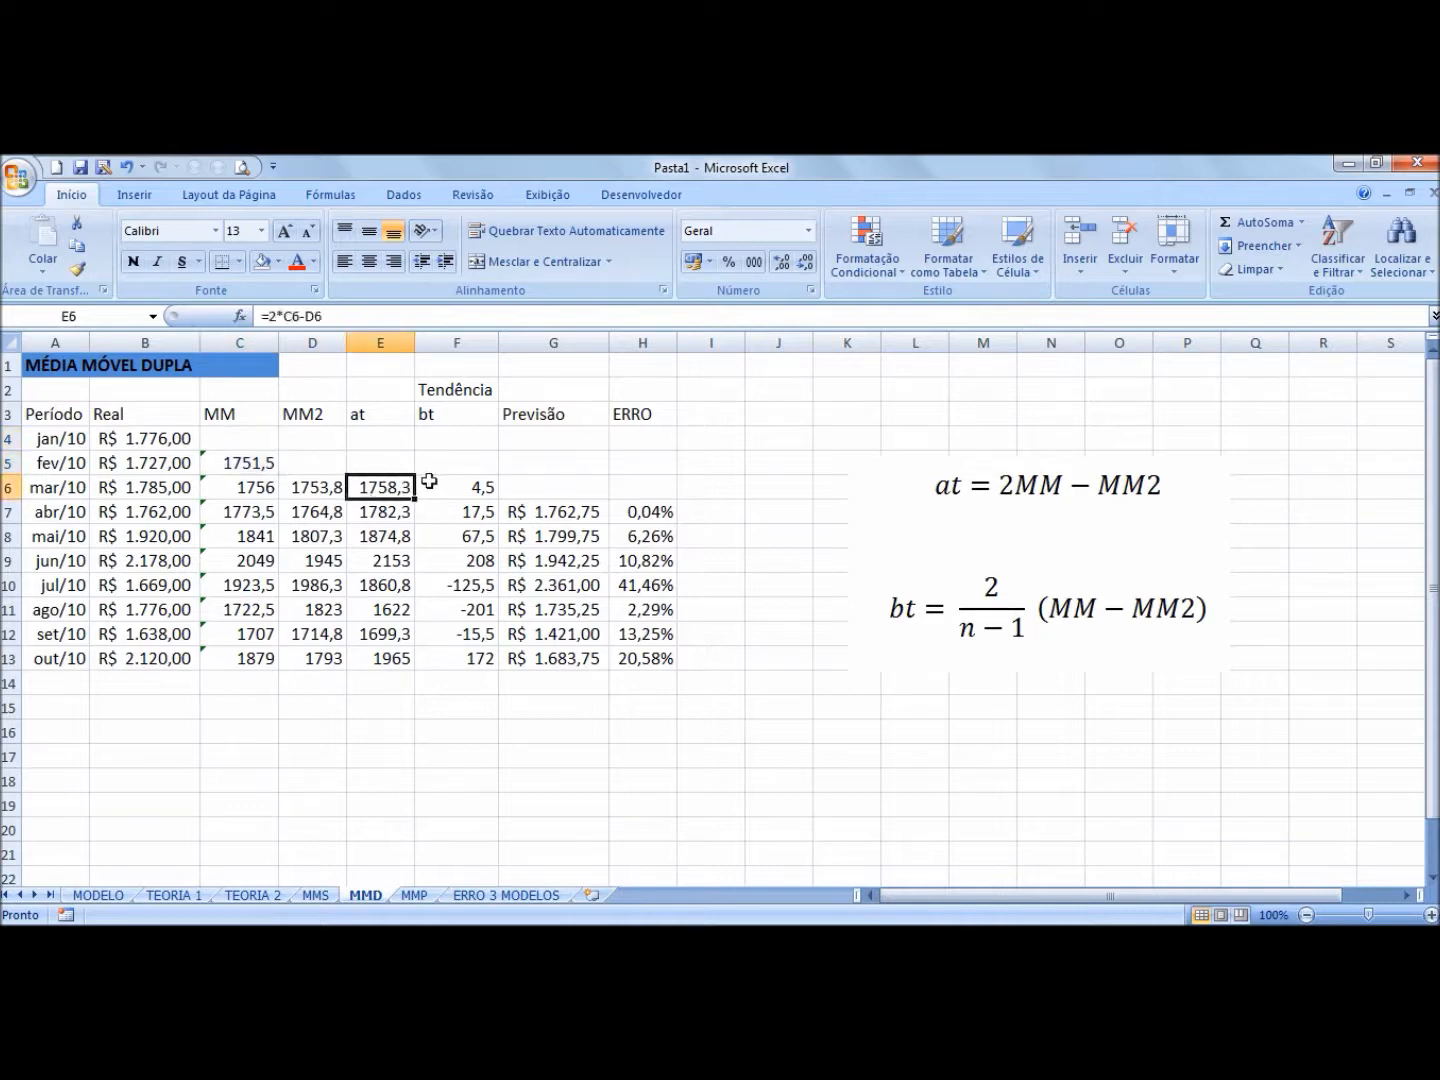
pyautogui.press('F2')
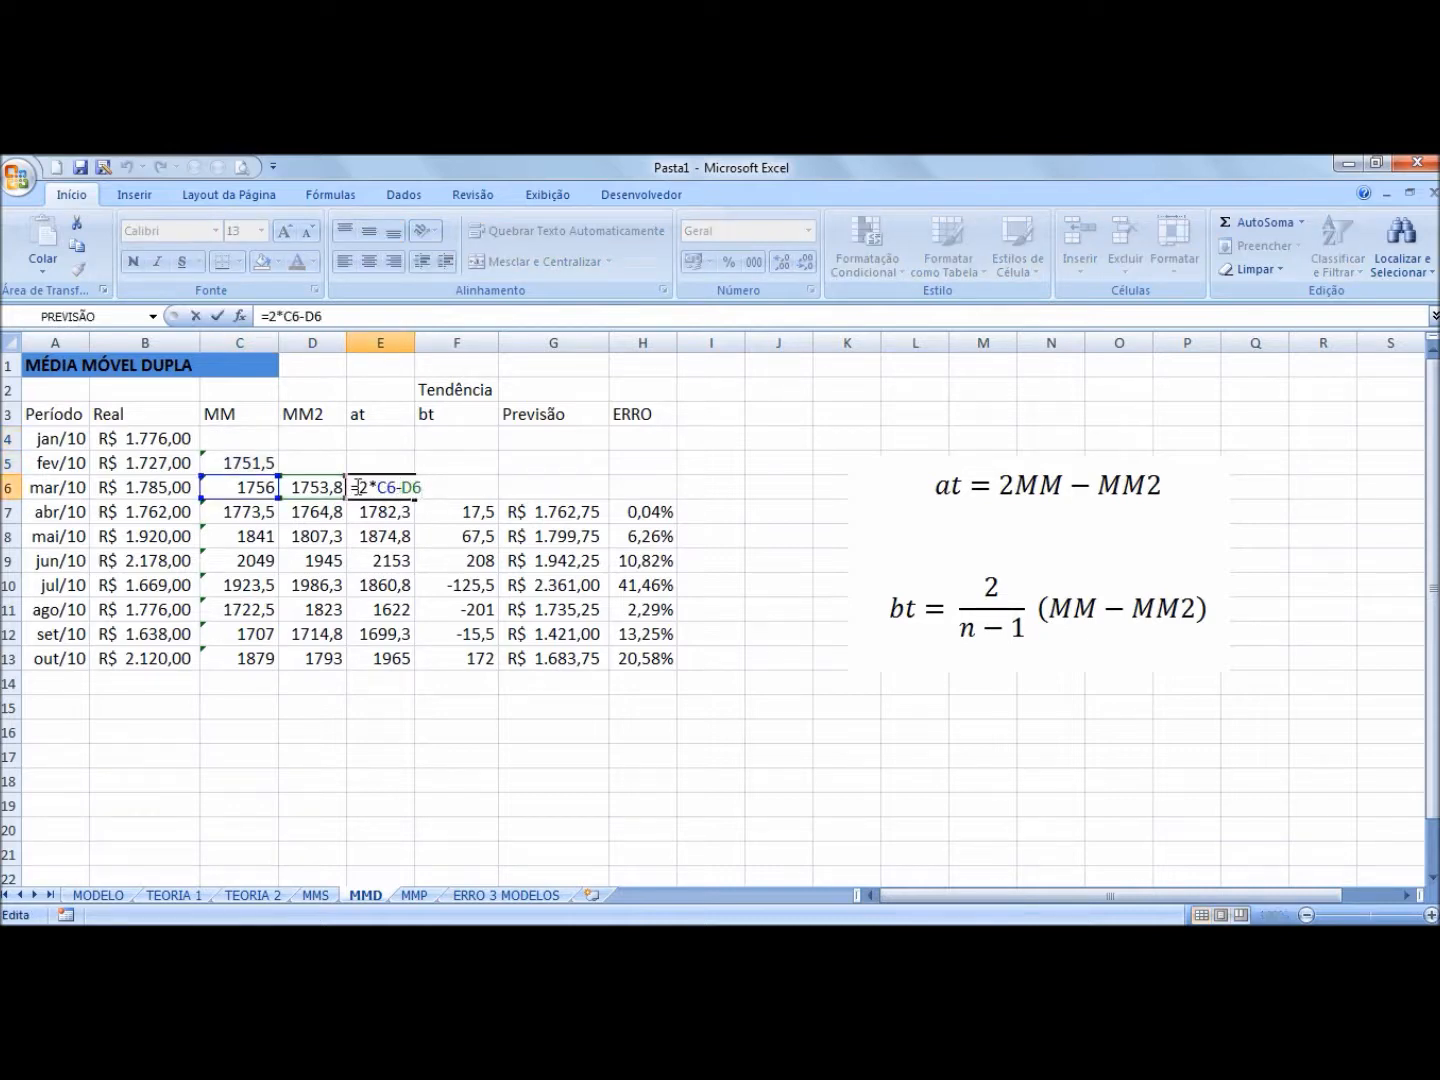
pyautogui.press('Escape')
pyautogui.click(470, 485)
pyautogui.moveTo(551, 511); pyautogui.dragTo(93, 519)
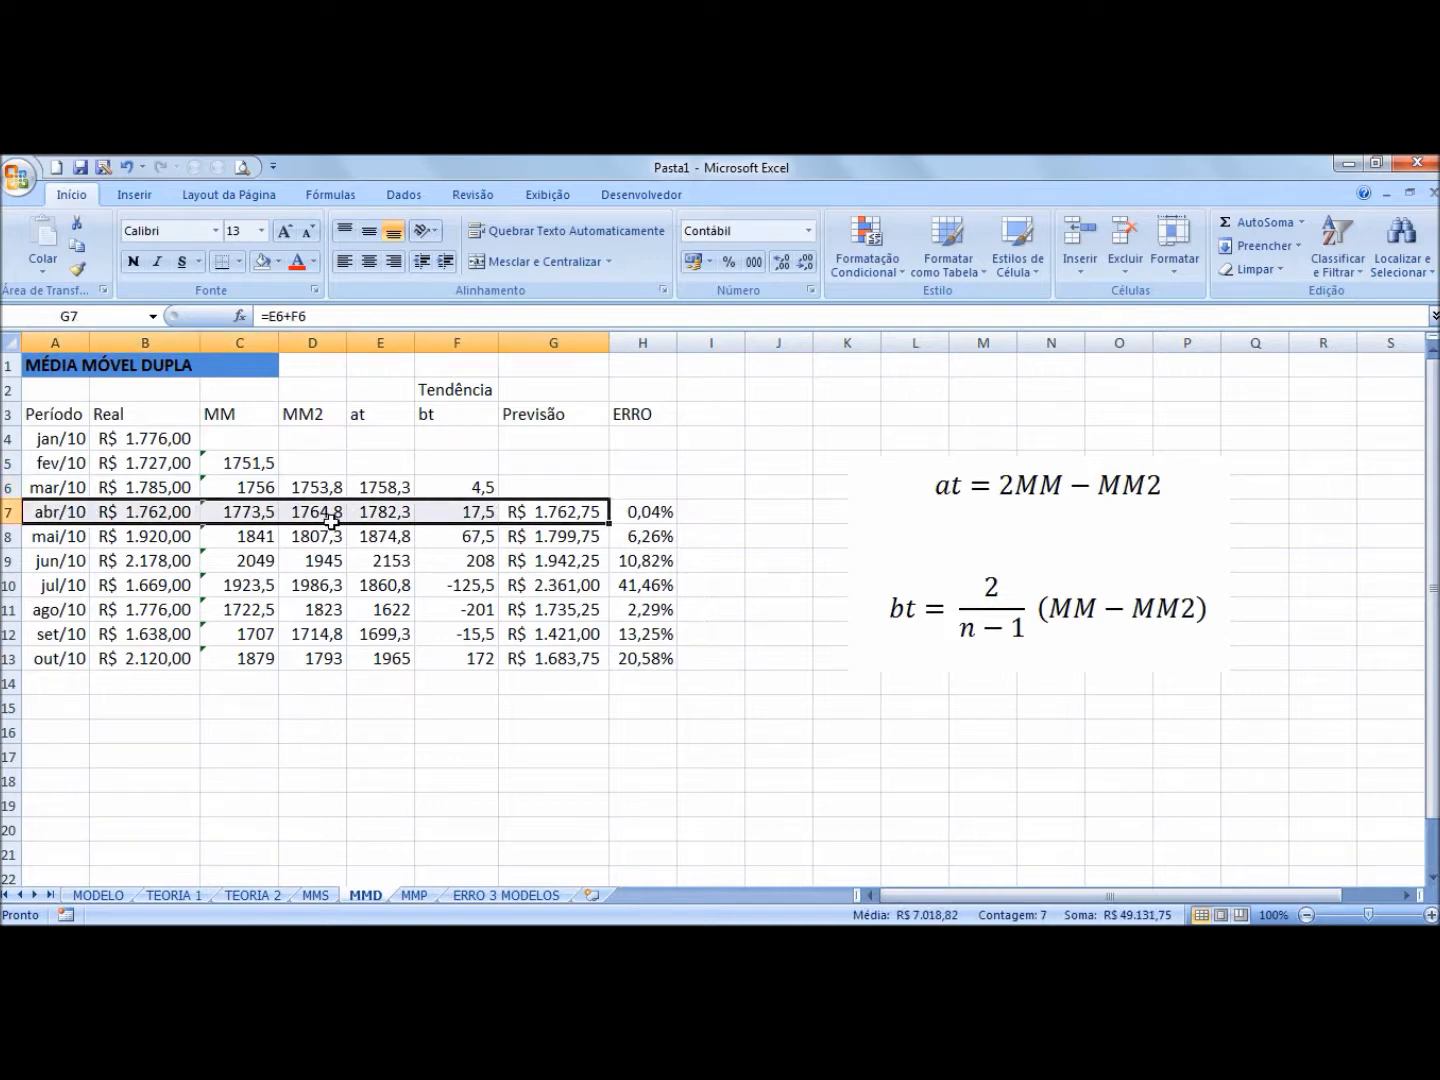
# Step: Inspect the abr/10 ERRO formula in H7 and highlight the error values in H7:H13
pyautogui.click(650, 511)
pyautogui.press('F2')
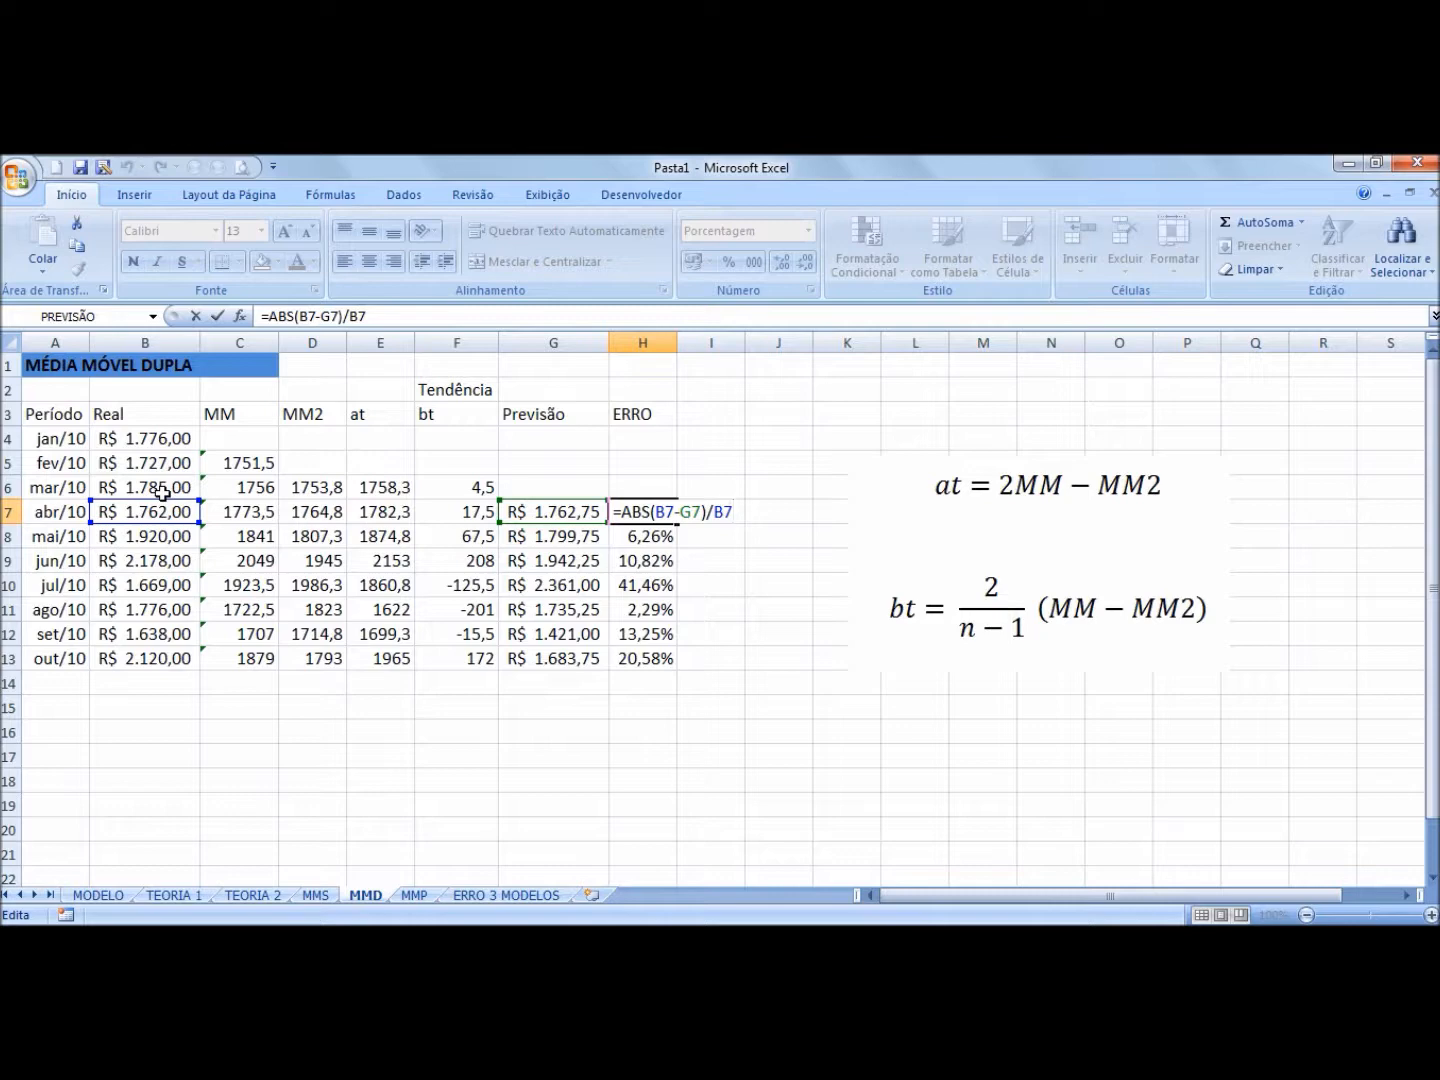
pyautogui.press('Return')
pyautogui.moveTo(661, 658); pyautogui.dragTo(670, 509)
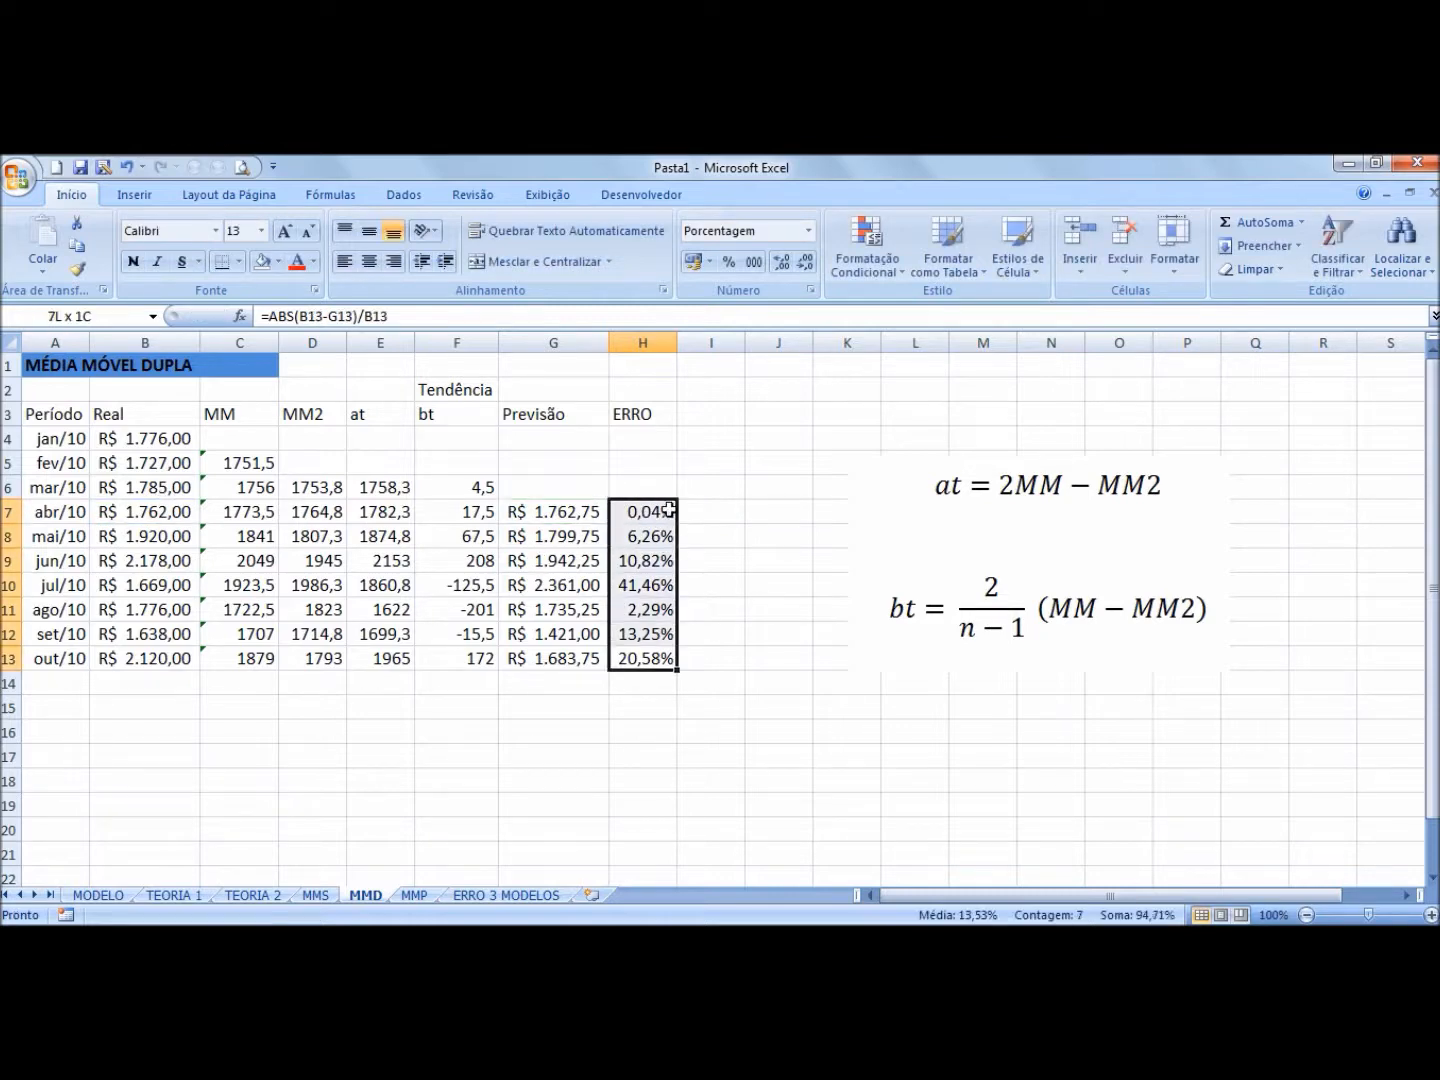
# Step: Enter the label "média erro" in I3 and fit column I's width to it
pyautogui.click(729, 415)
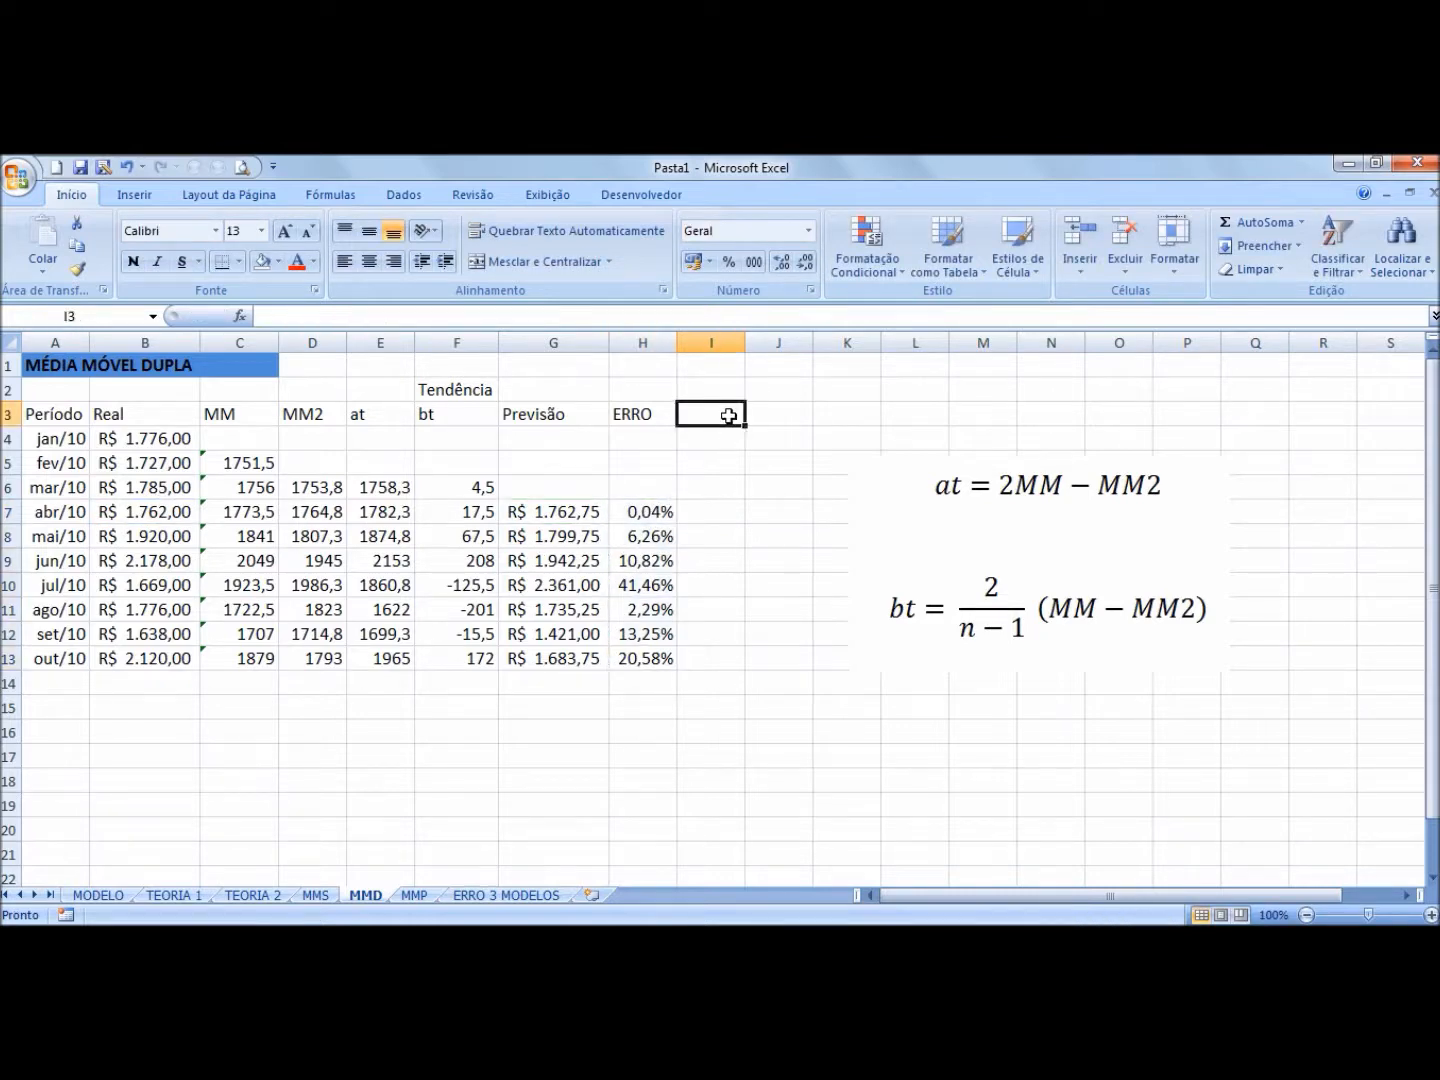
pyautogui.write('m´wsi')
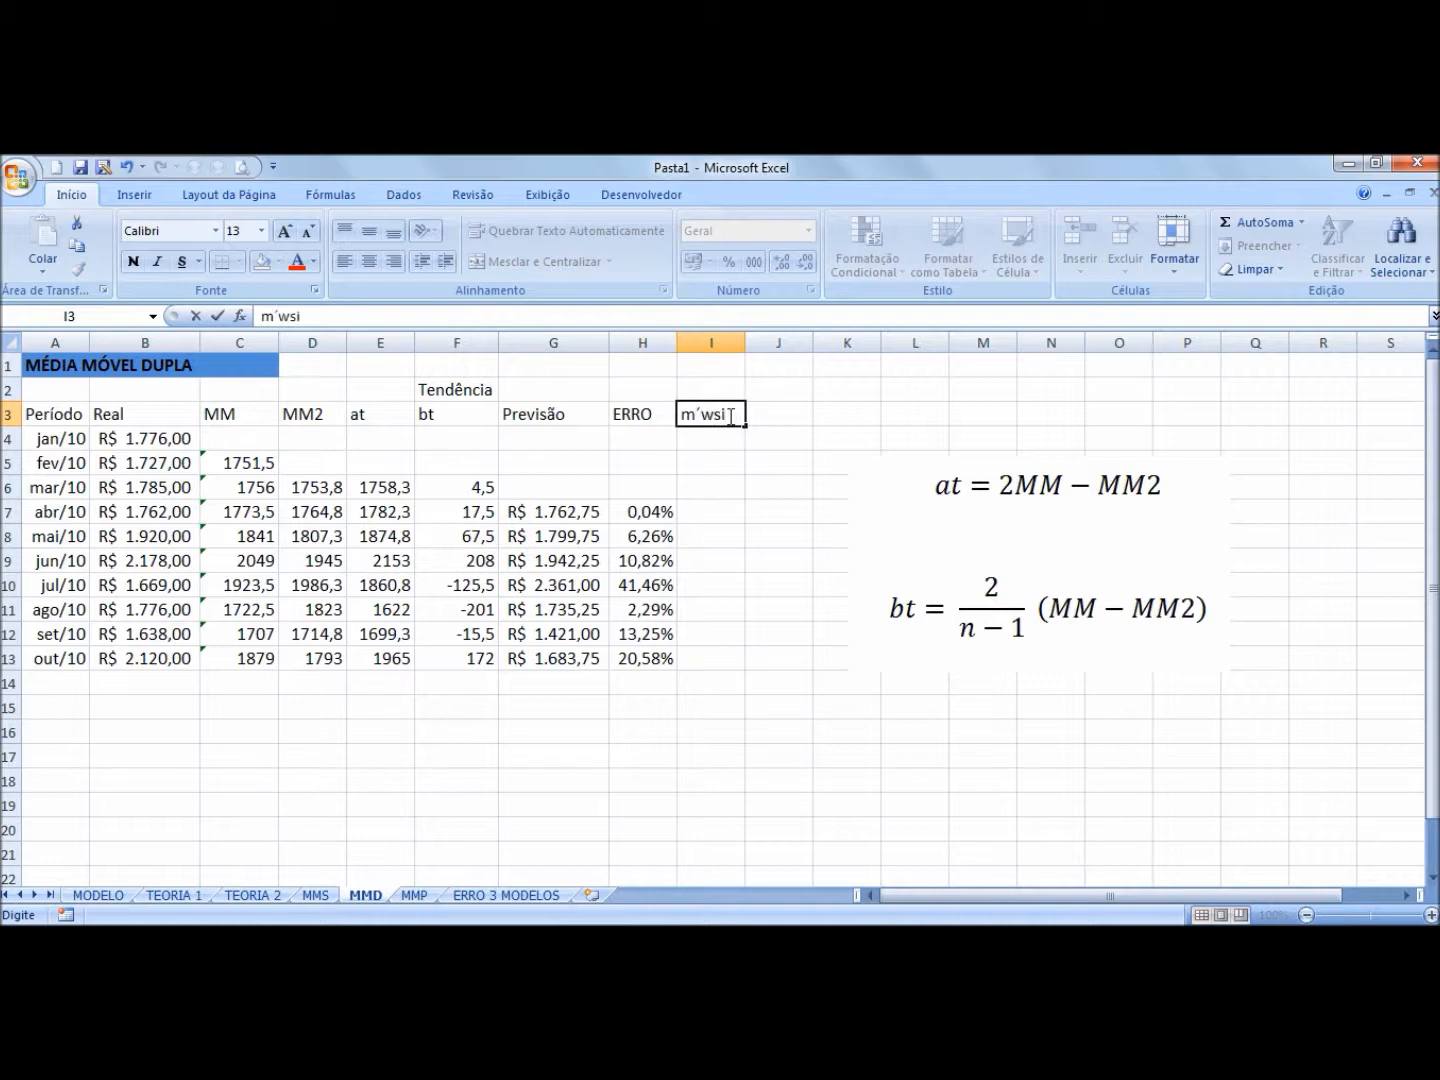
pyautogui.press('Escape')
pyautogui.write('média erro')
pyautogui.press('Return')
pyautogui.press('Up')
pyautogui.press('Right')
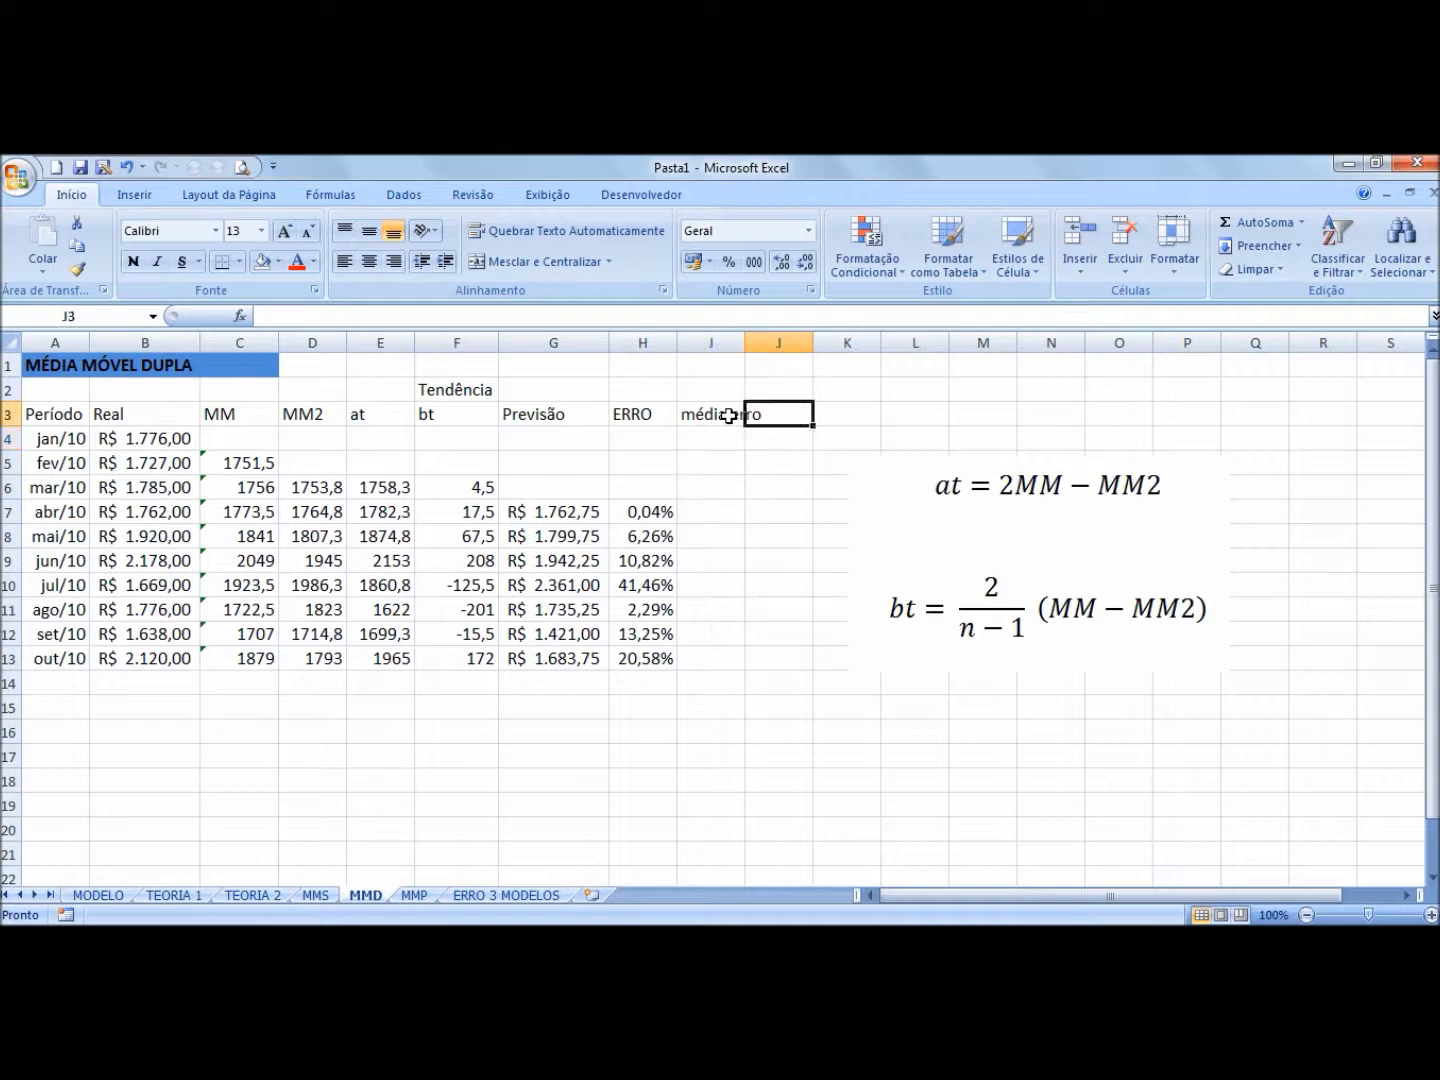
pyautogui.doubleClick(750, 345)
# Step: Calculate the average error in J3 with =MÉDIA(H7:H13)
pyautogui.write('=')
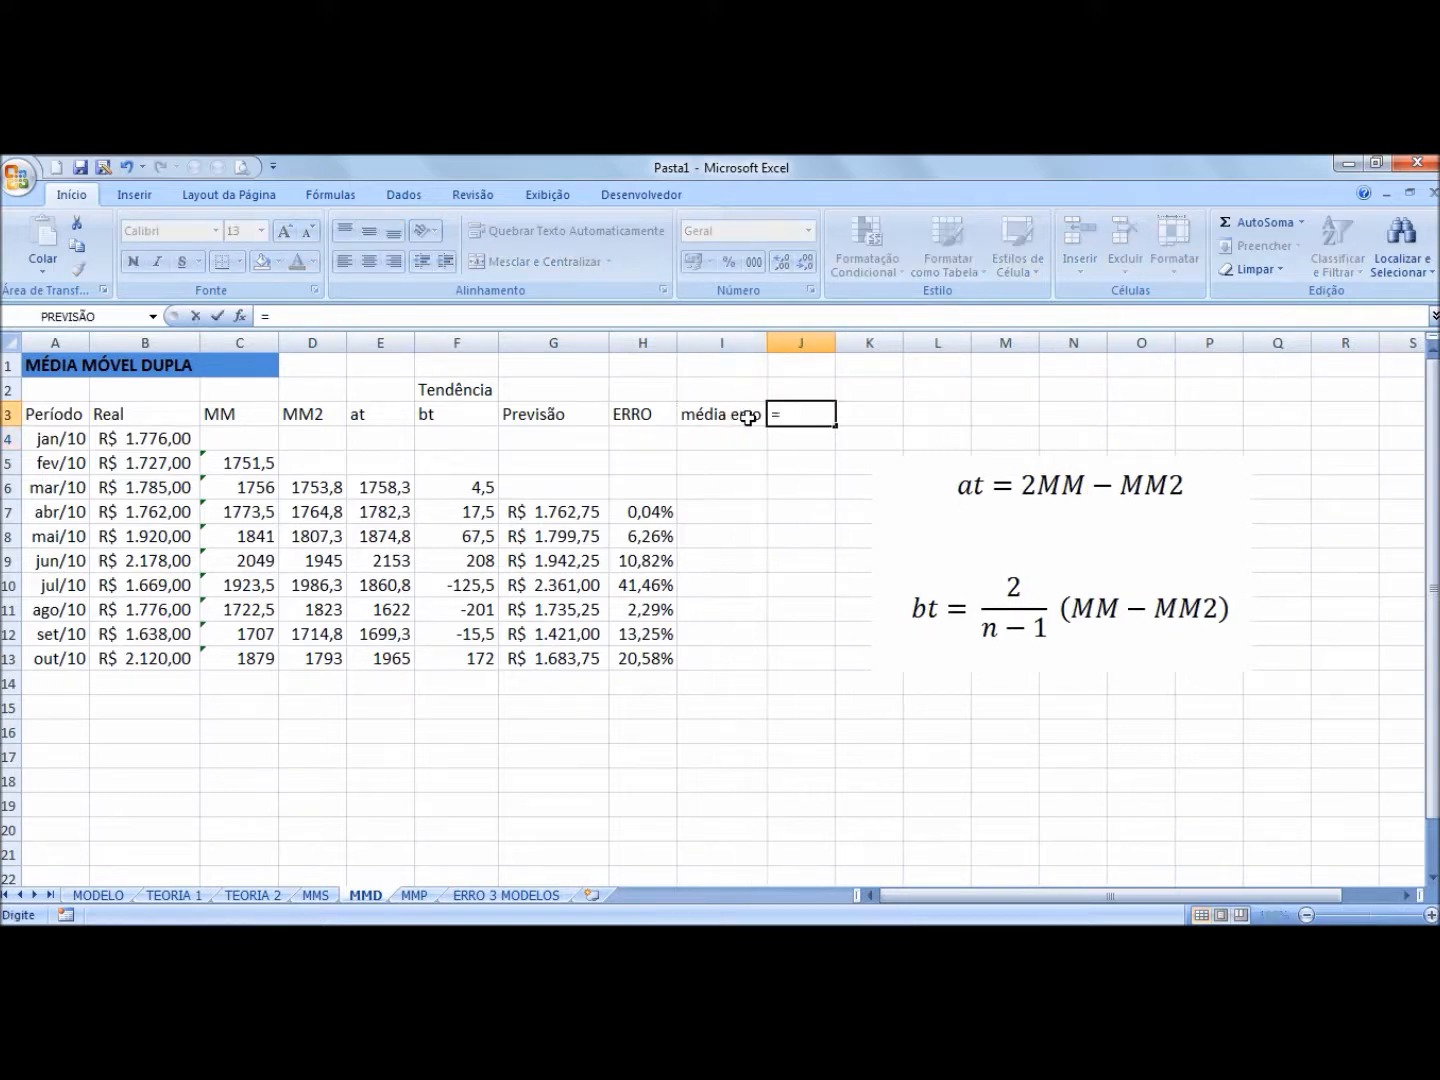
pyautogui.write('méd')
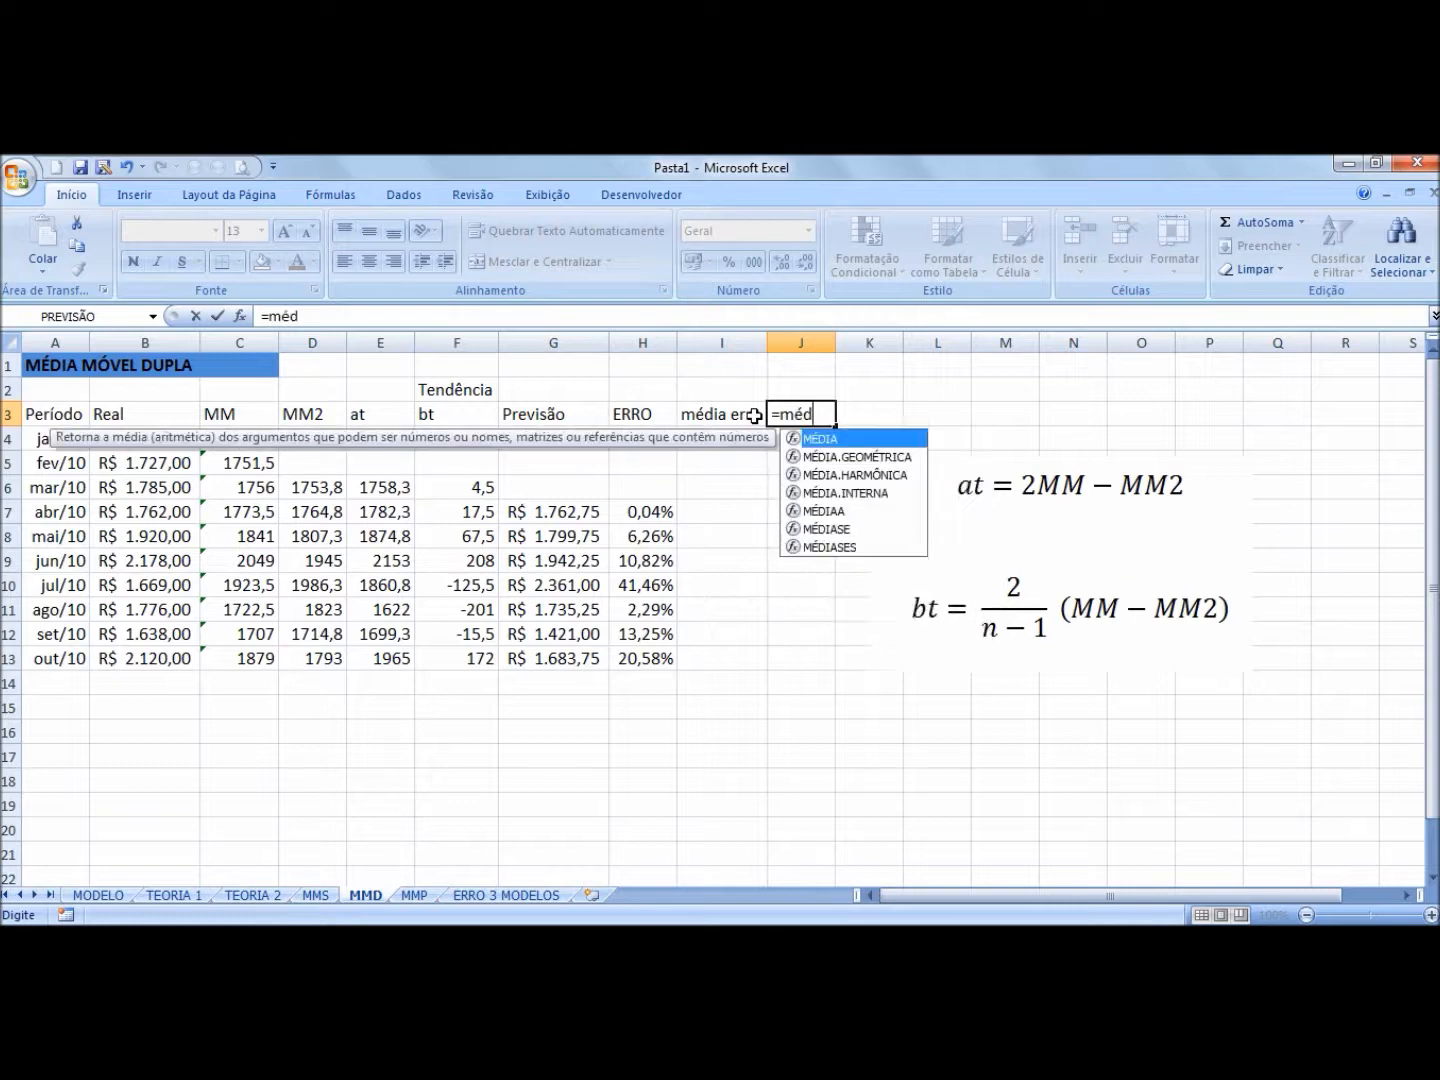
pyautogui.press('Tab')
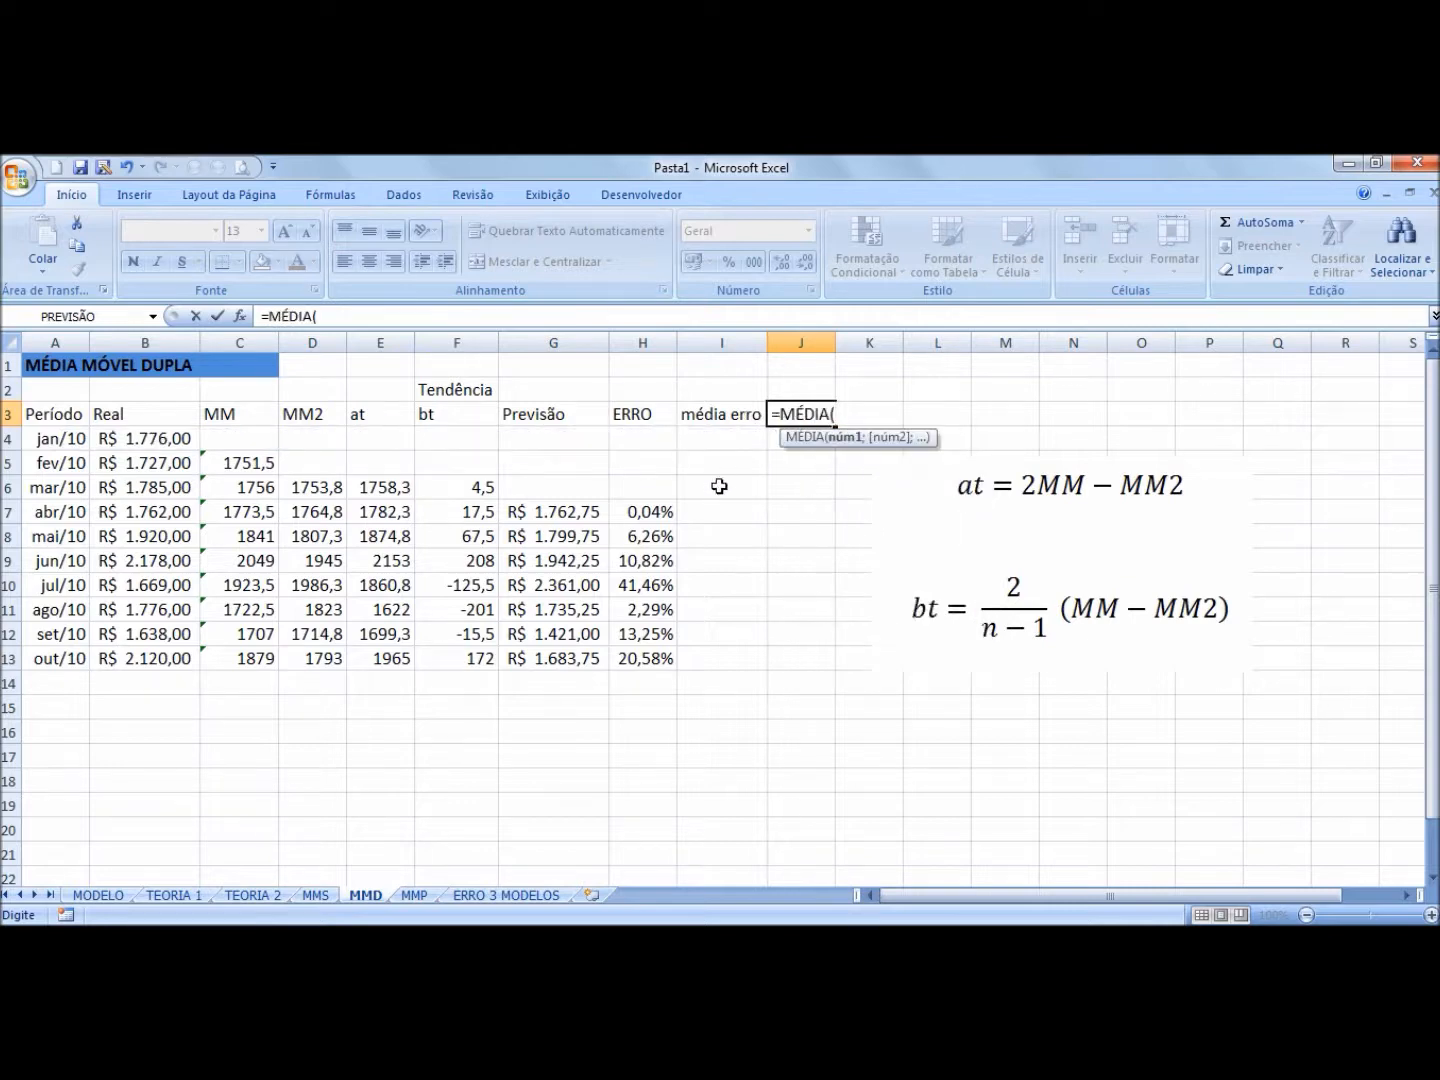
pyautogui.moveTo(653, 514); pyautogui.dragTo(631, 662)
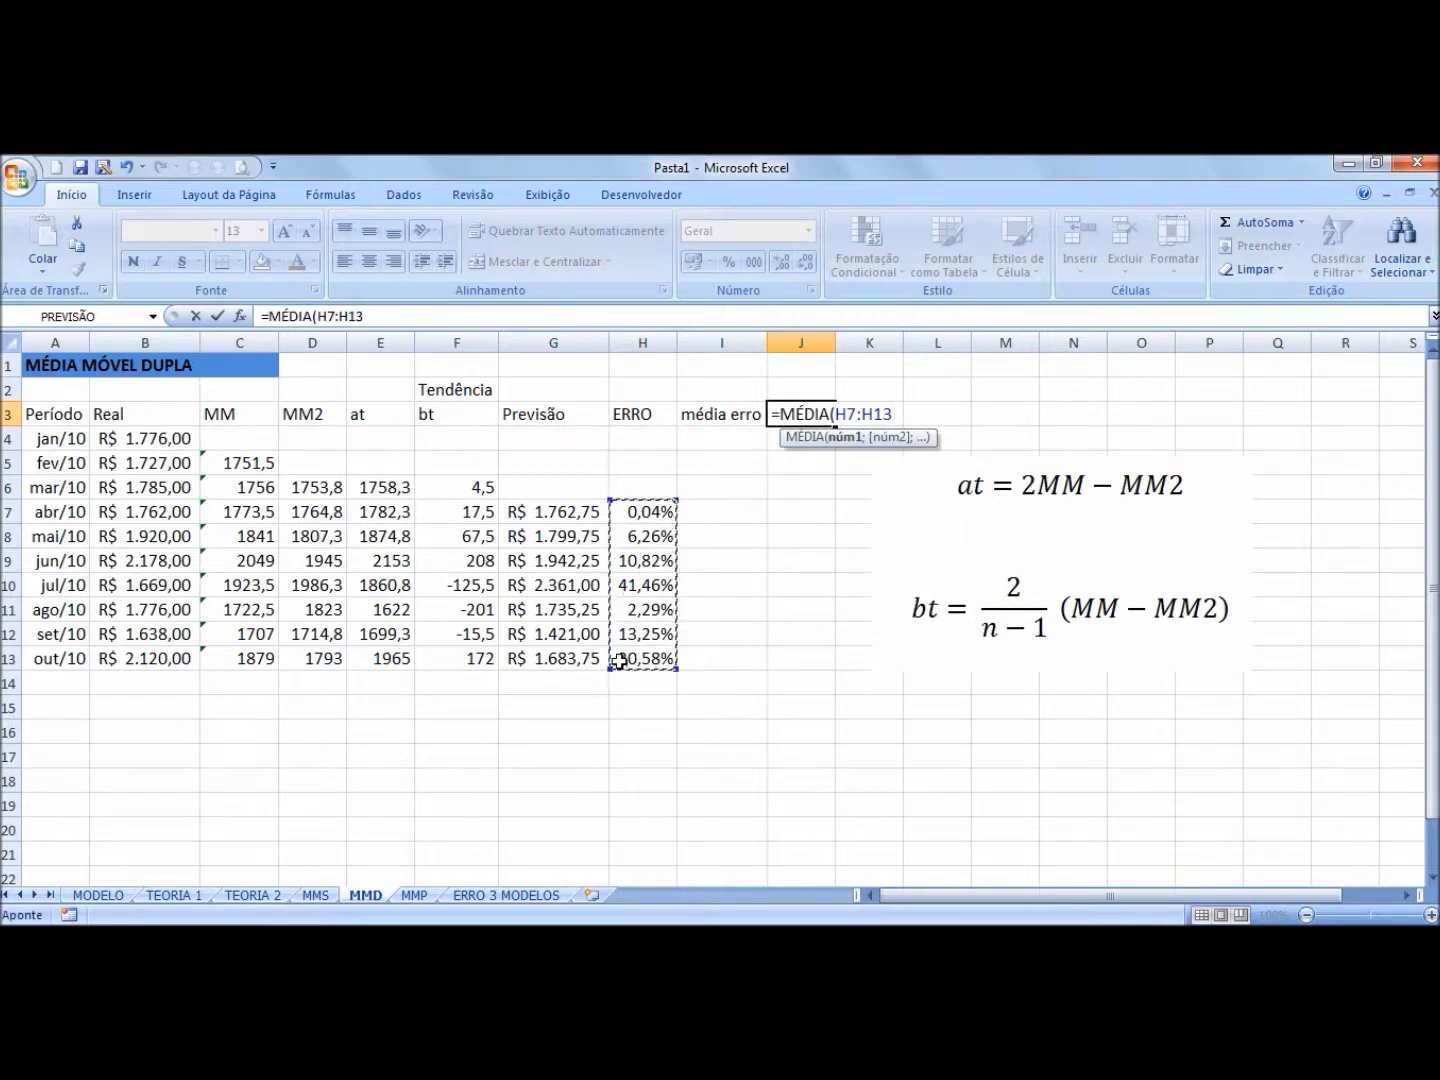
pyautogui.write(')')
pyautogui.press('Return')
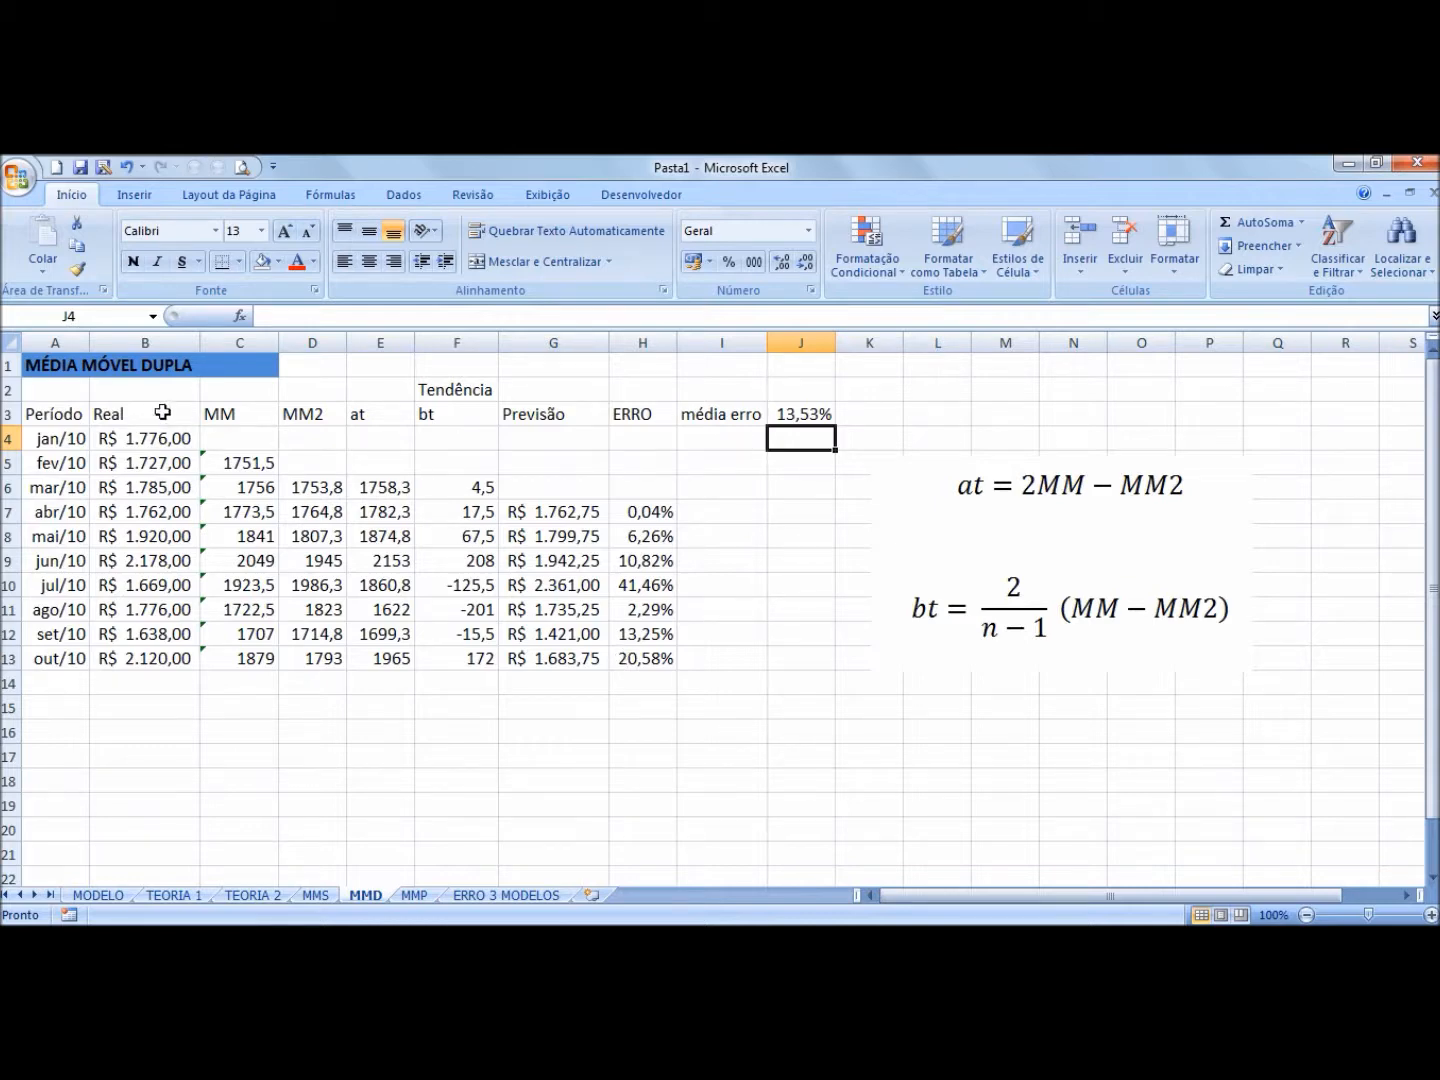
# Step: Hide columns C to F so that the Real and Previsão columns sit side by side
pyautogui.click(257, 336)
pyautogui.moveTo(286, 334); pyautogui.dragTo(457, 343)
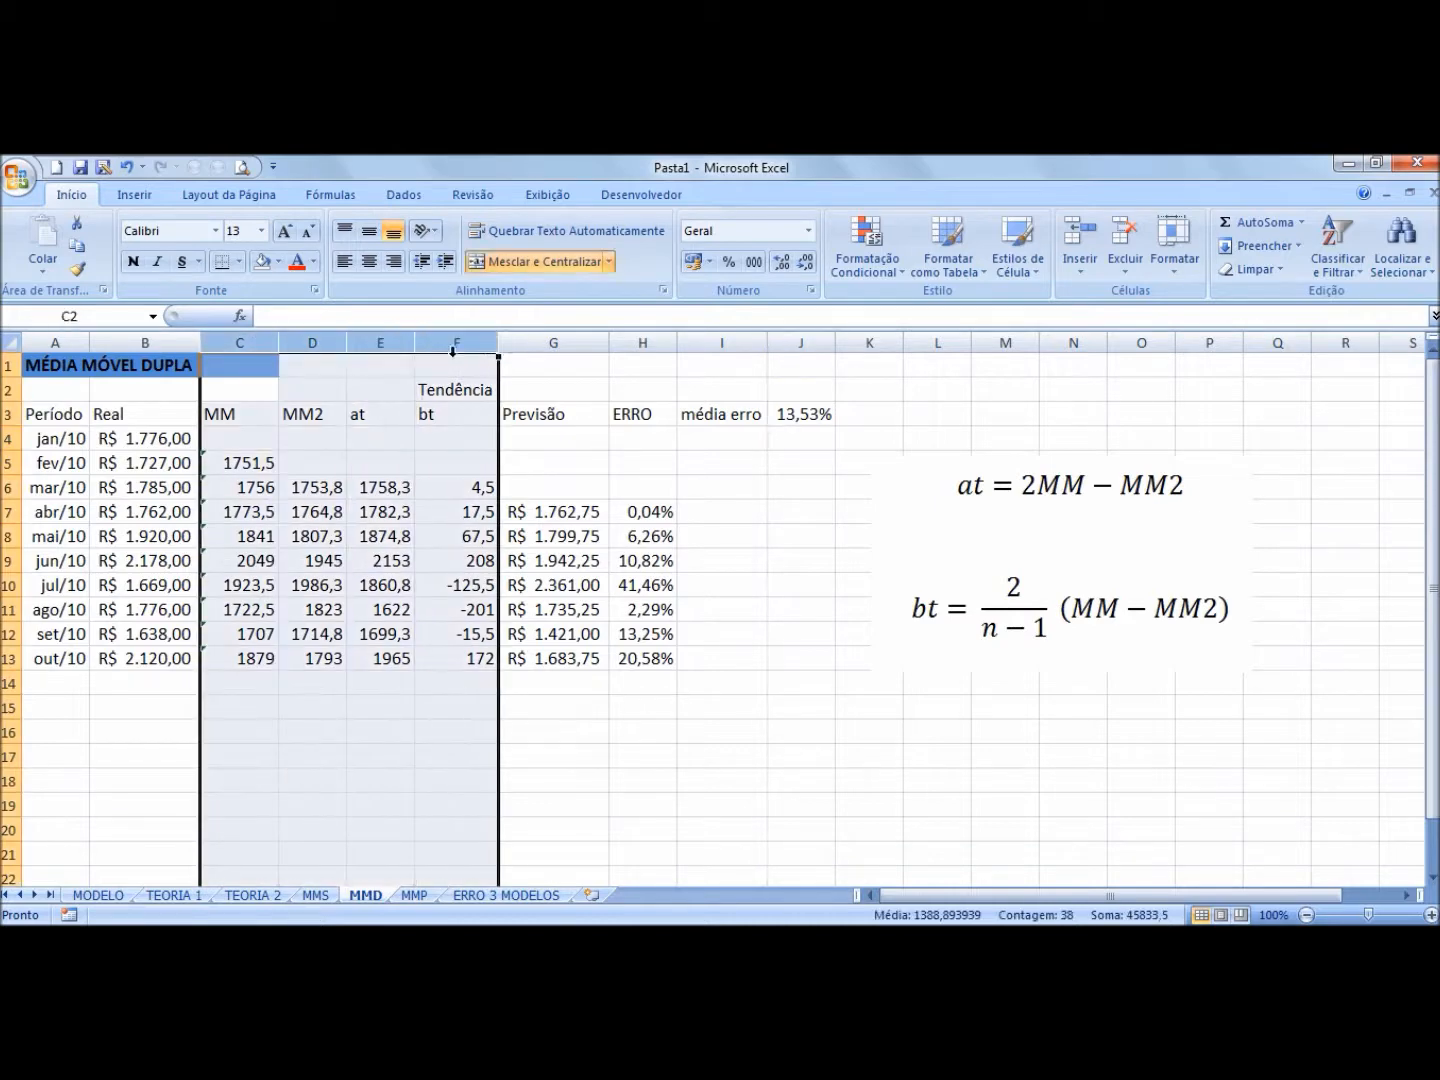
pyautogui.rightClick(459, 337)
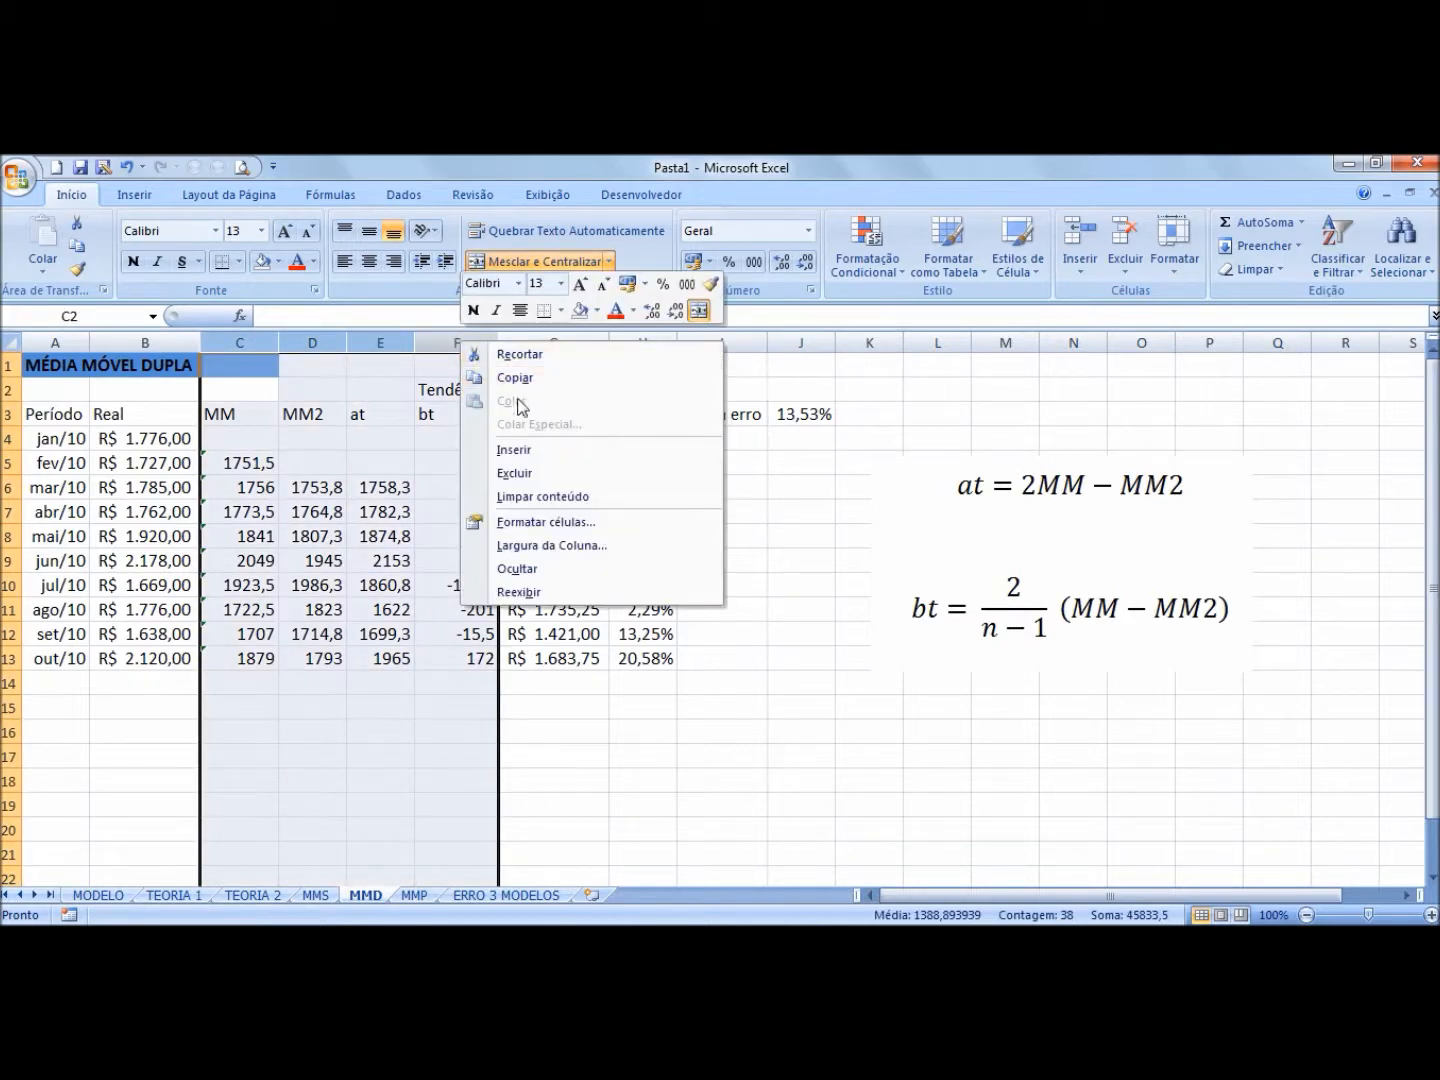
pyautogui.click(533, 569)
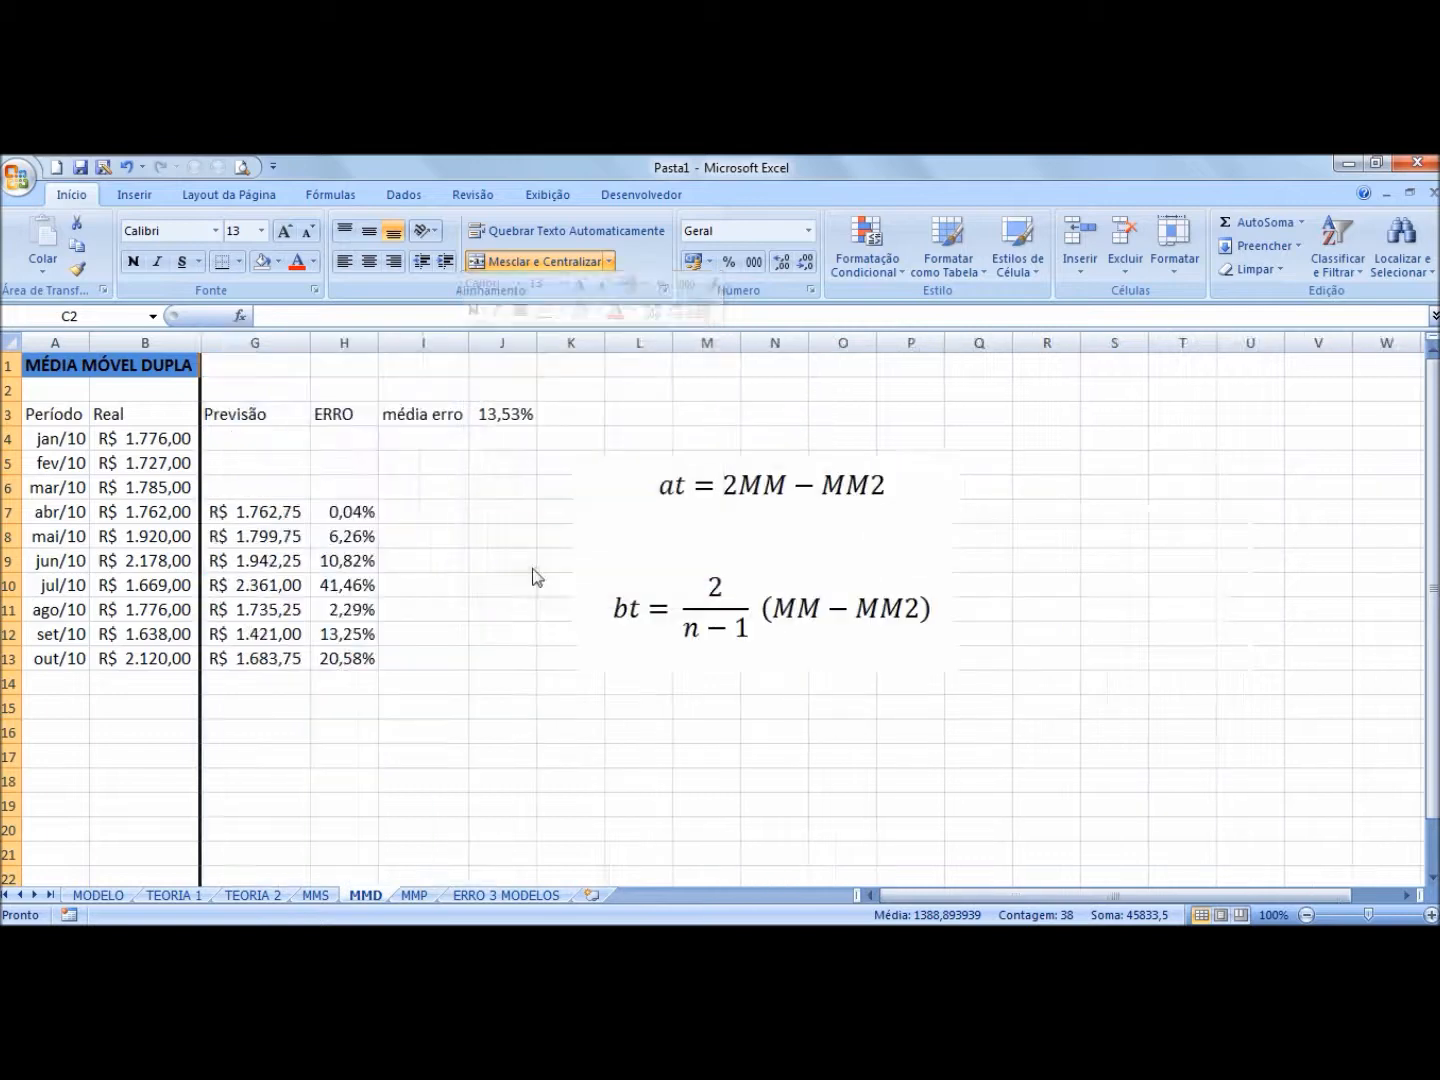
# Step: Insert a basic 2D line chart of the Real and Previsão columns, rows 3 to 13, and enlarge it toward column H
pyautogui.moveTo(149, 413); pyautogui.dragTo(248, 660)
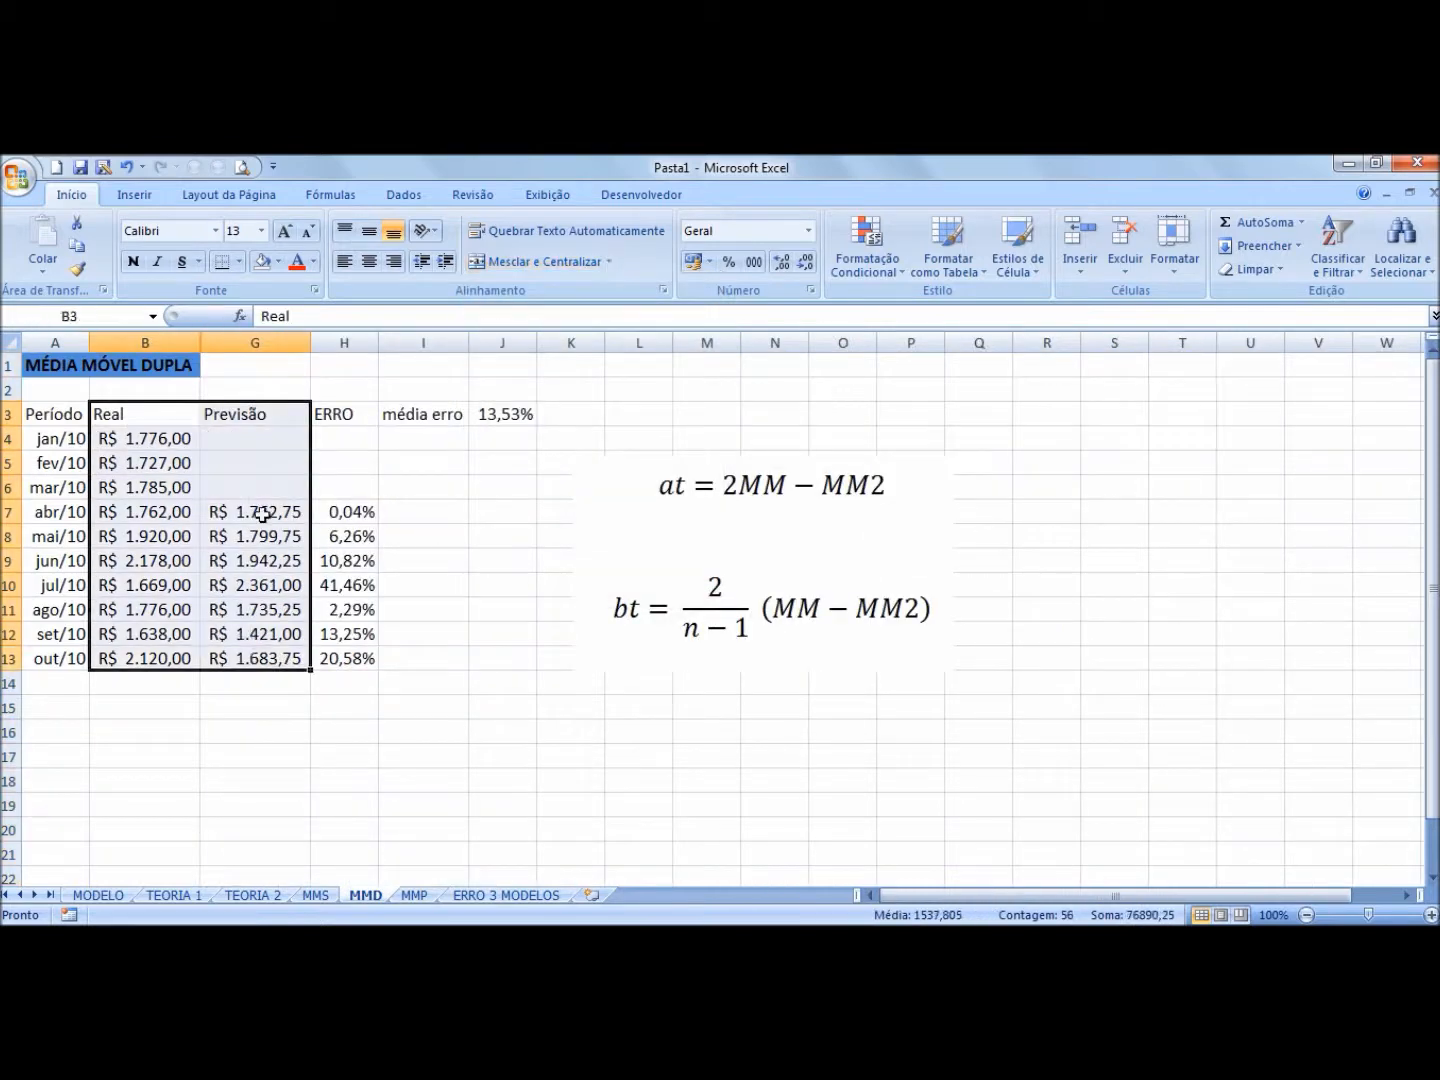
pyautogui.click(133, 194)
pyautogui.click(408, 267)
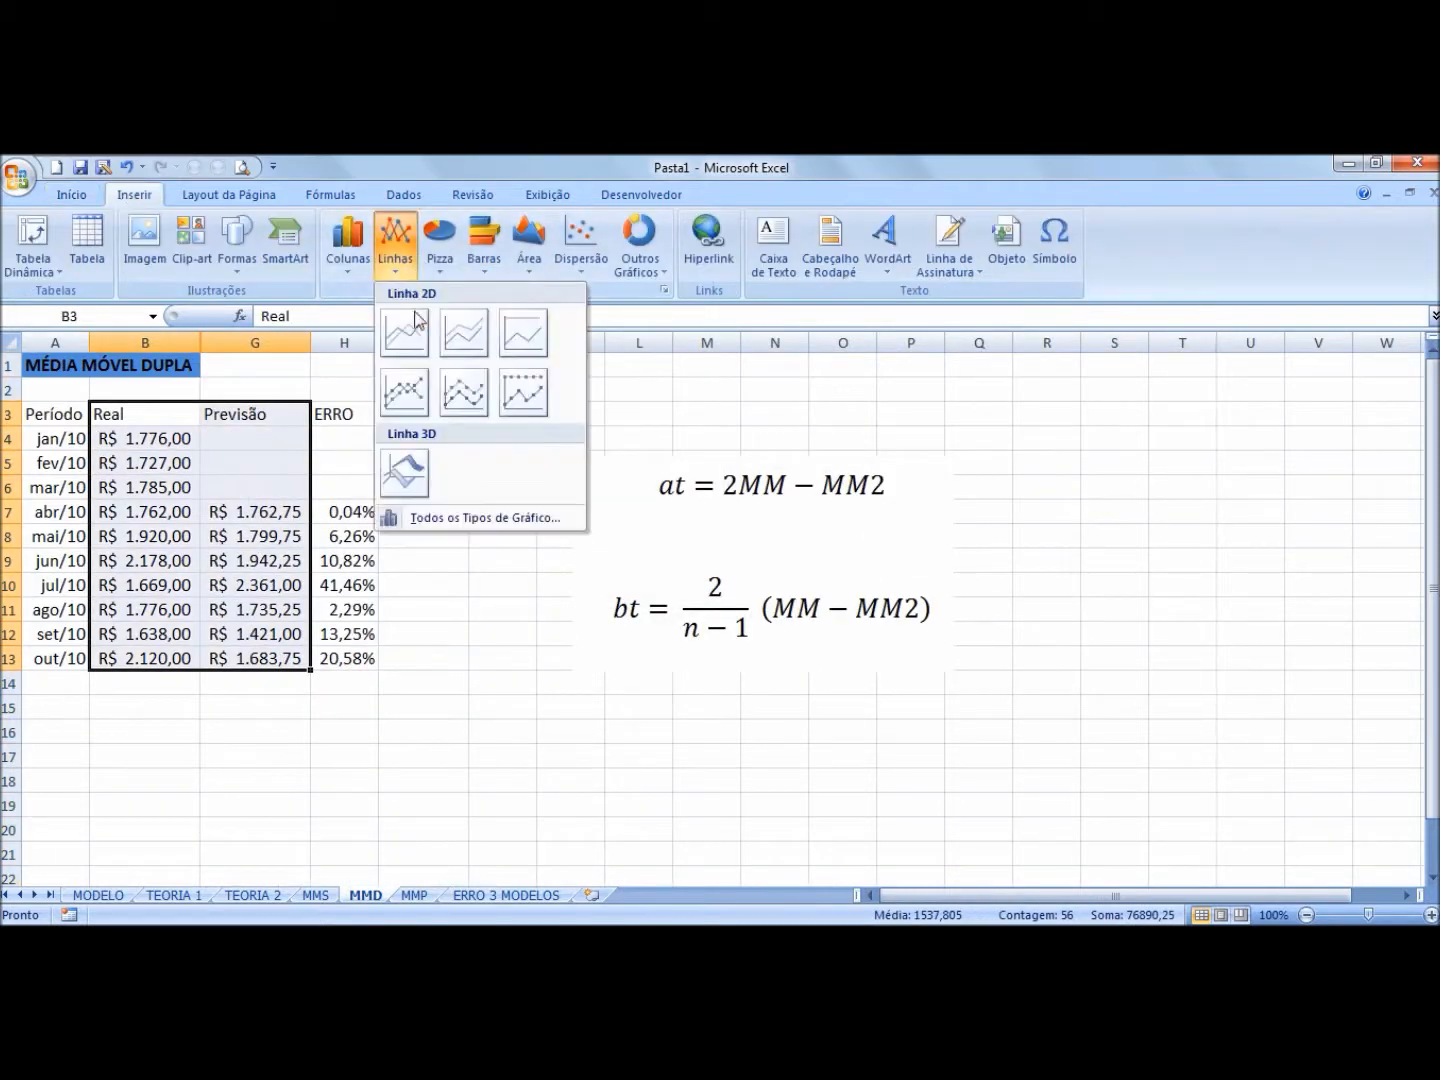
pyautogui.click(409, 334)
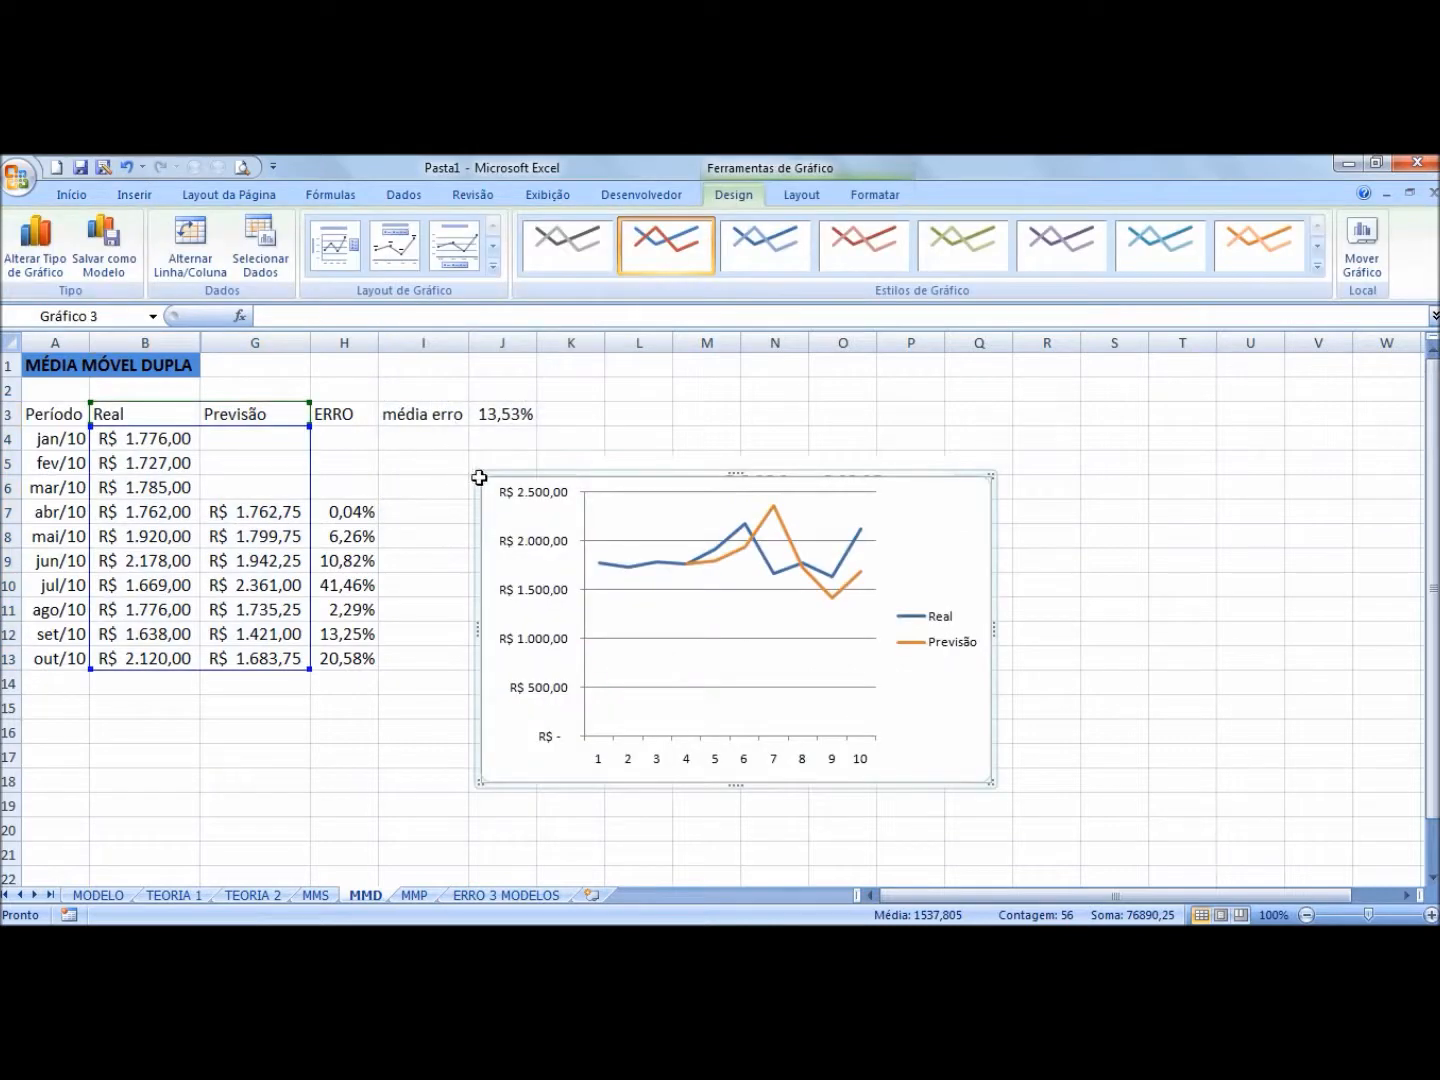
pyautogui.moveTo(478, 473); pyautogui.dragTo(327, 419)
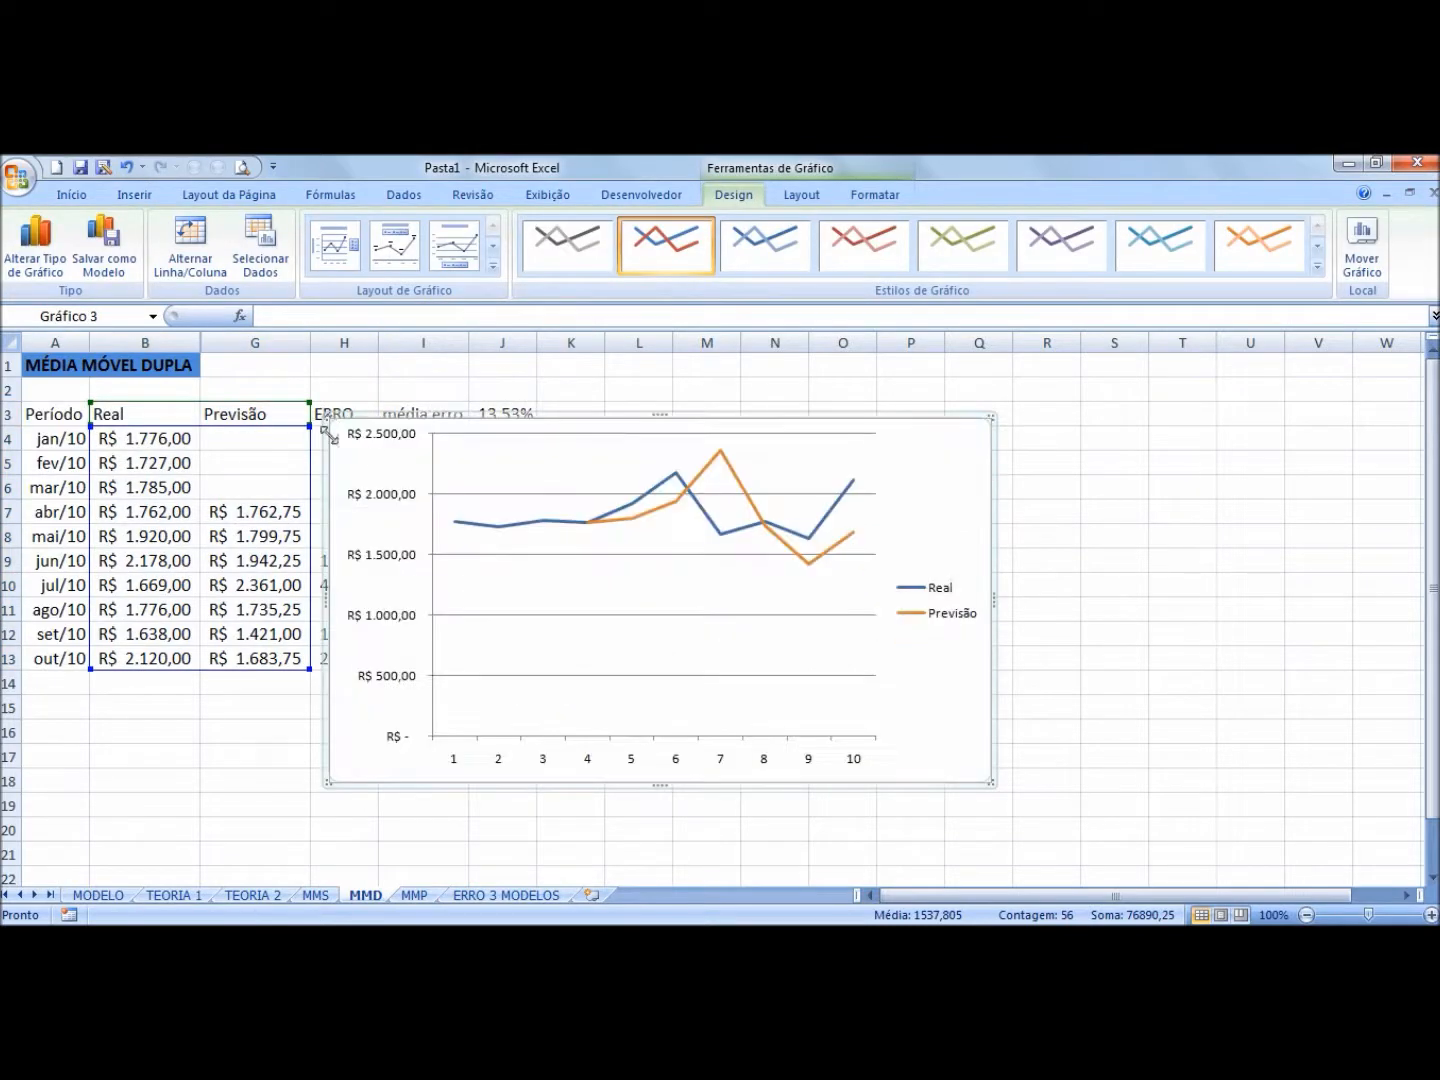
# Step: Move the line chart clear of the data table, placing it just below the at = 2MM − MM2 formula
pyautogui.moveTo(688, 414); pyautogui.dragTo(993, 527)
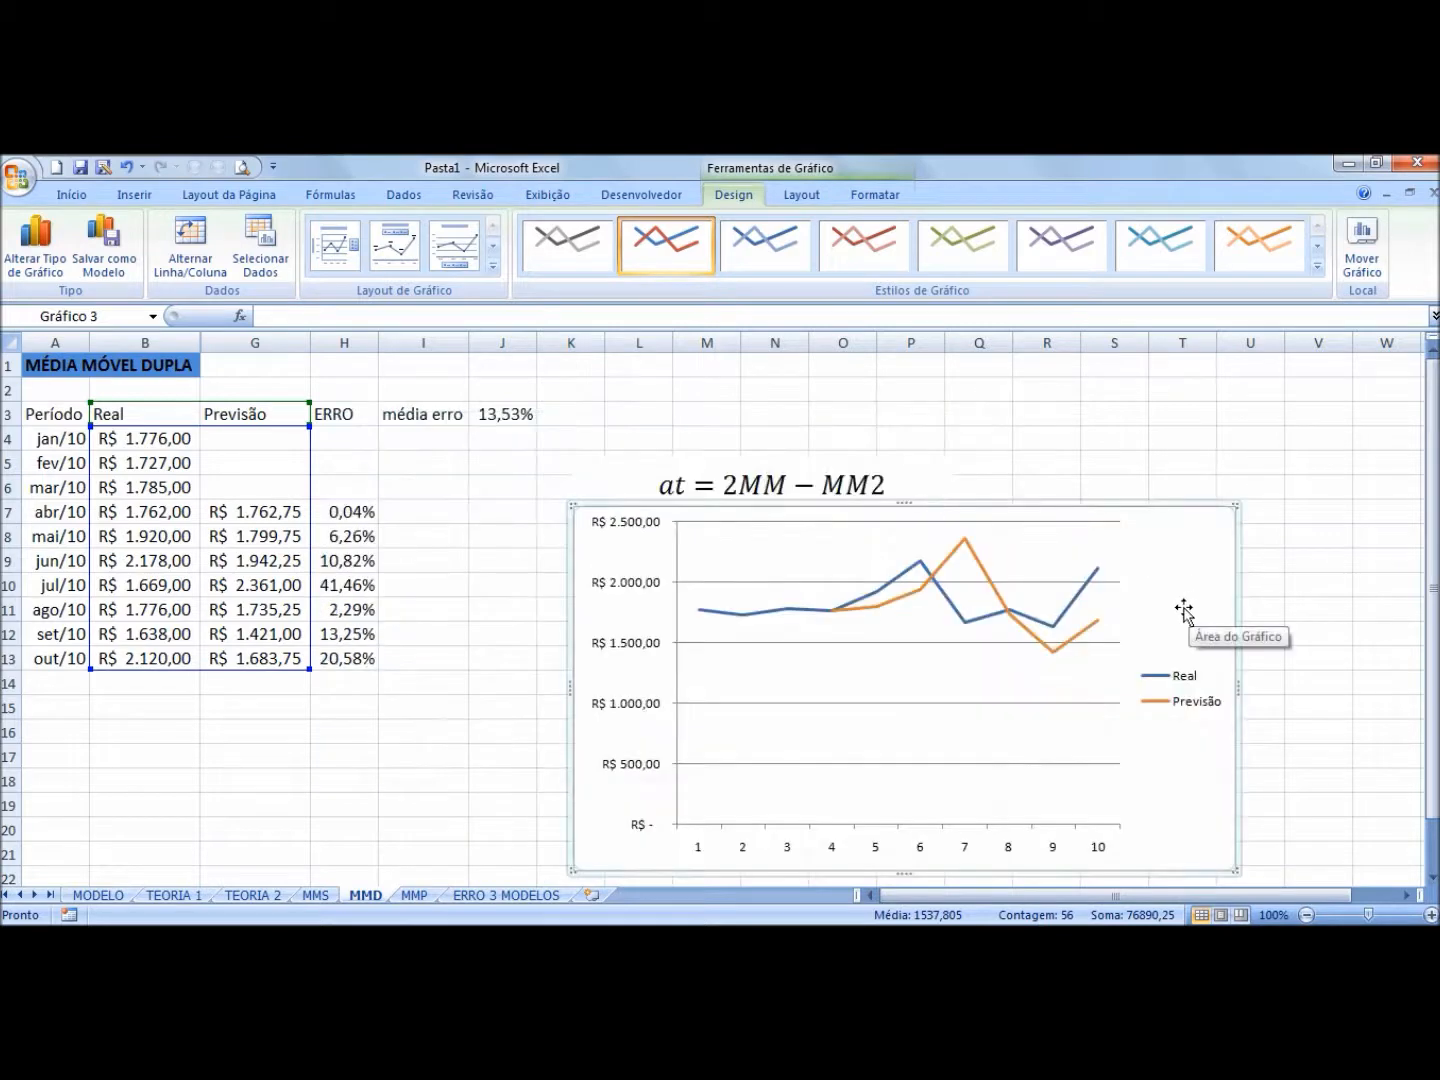
pyautogui.moveTo(1073, 599)
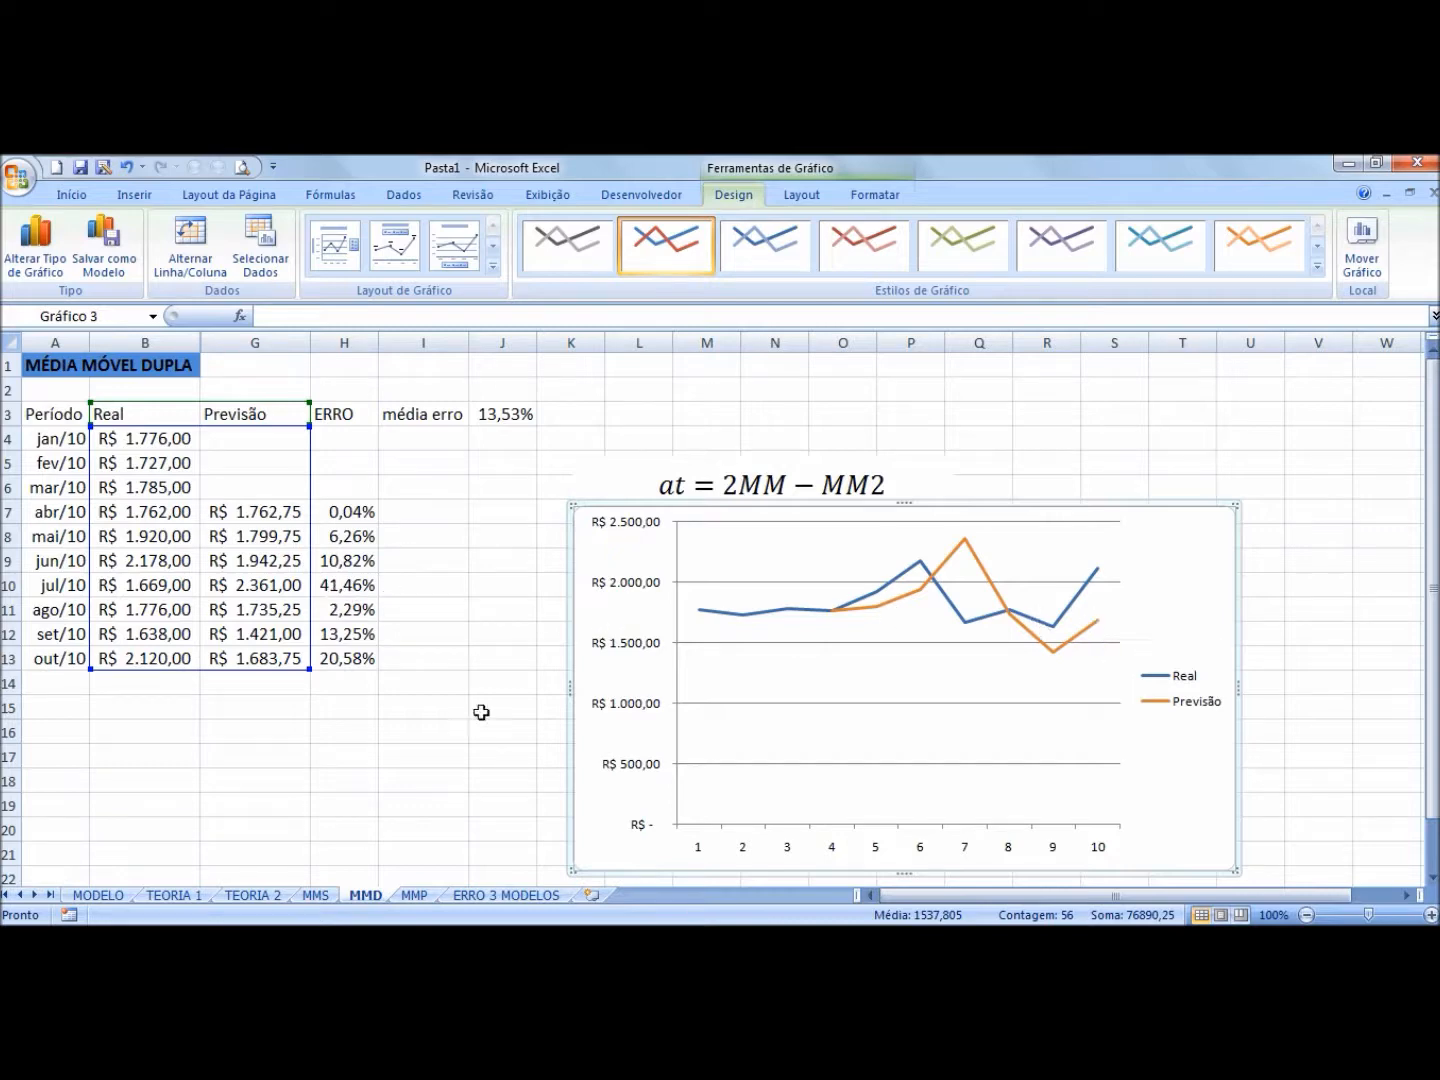
# Step: Examine the July error in H10 against the chart's Real and Previsão lines around points 5 to 7
pyautogui.click(342, 585)
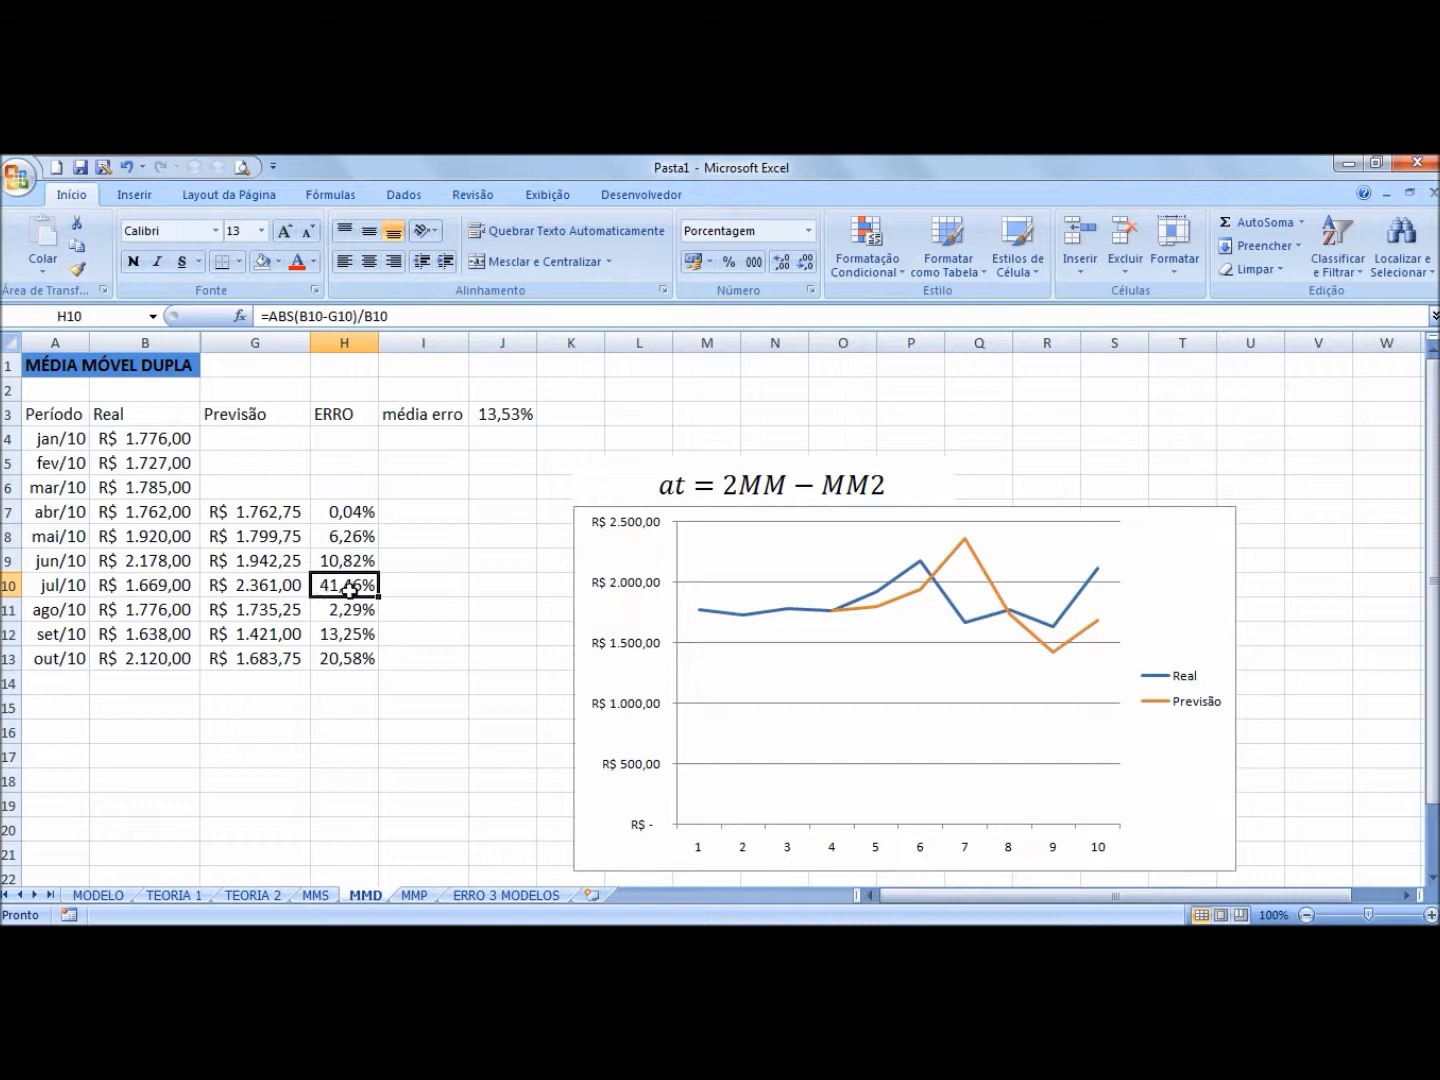
pyautogui.click(603, 544)
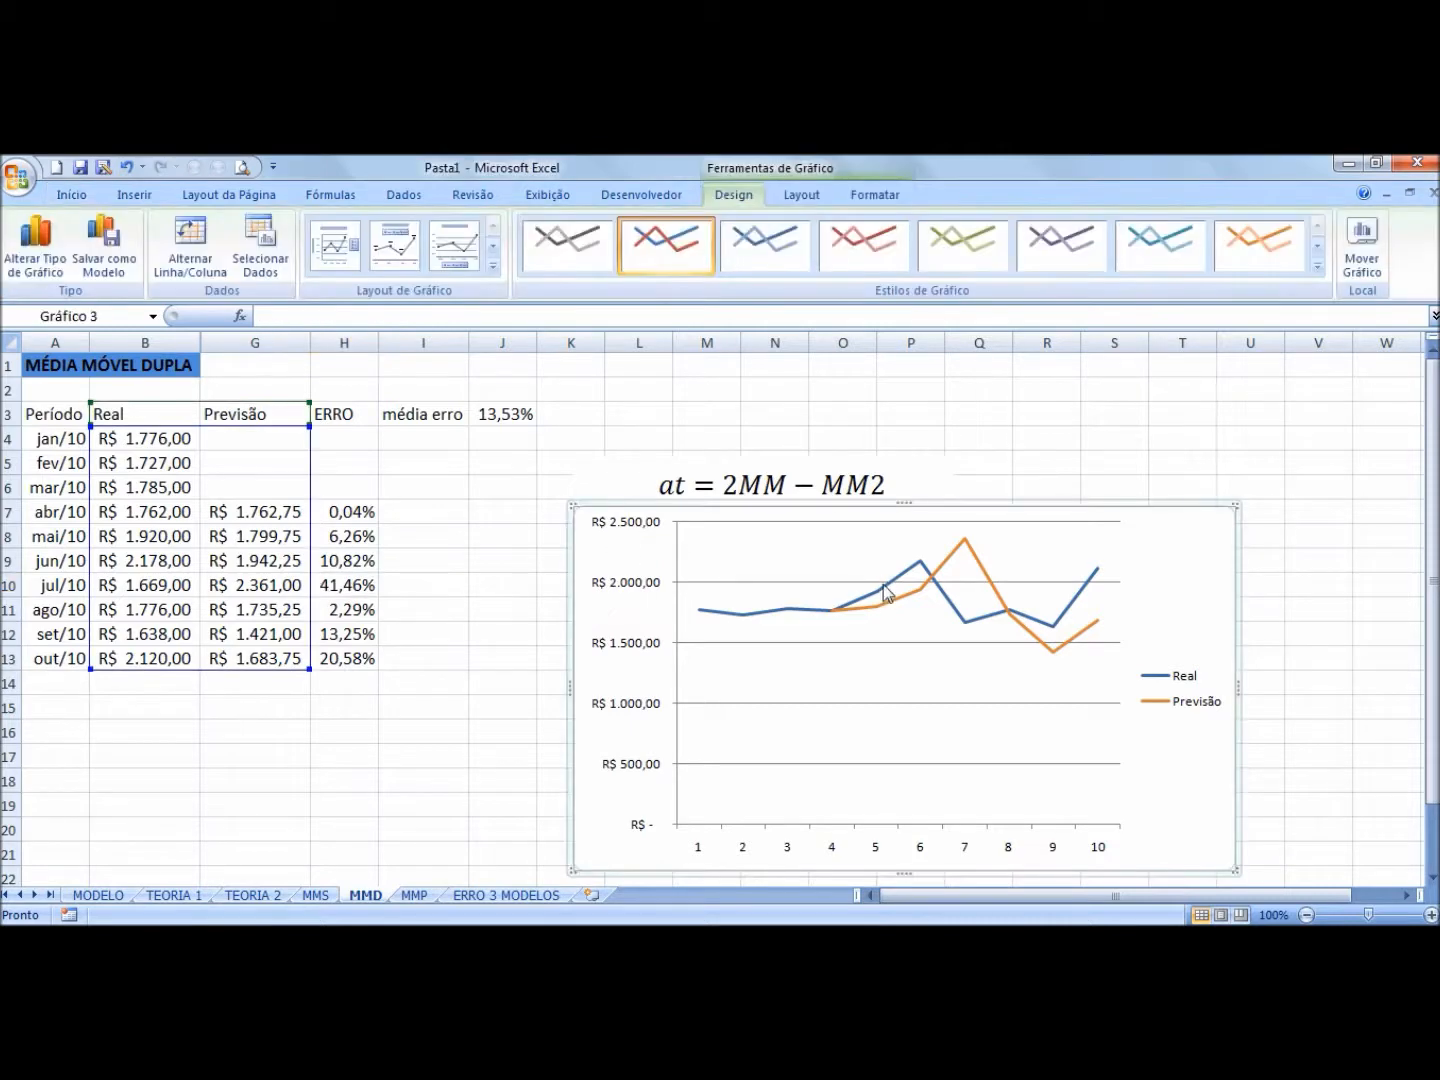
pyautogui.moveTo(882, 592)
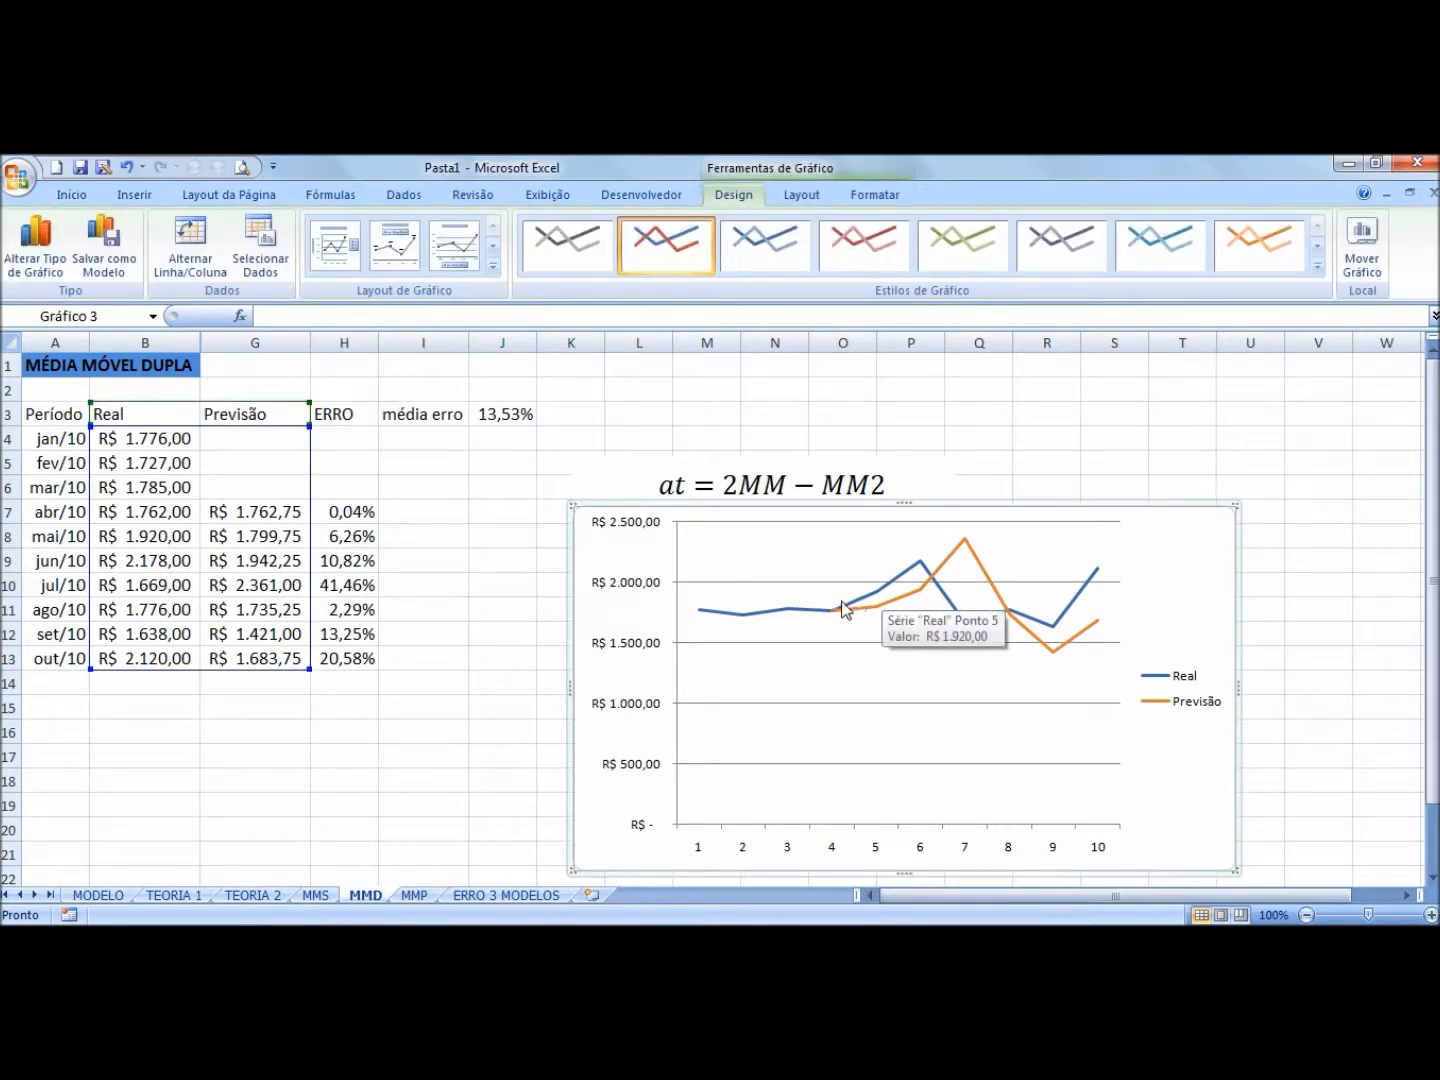
pyautogui.moveTo(917, 570)
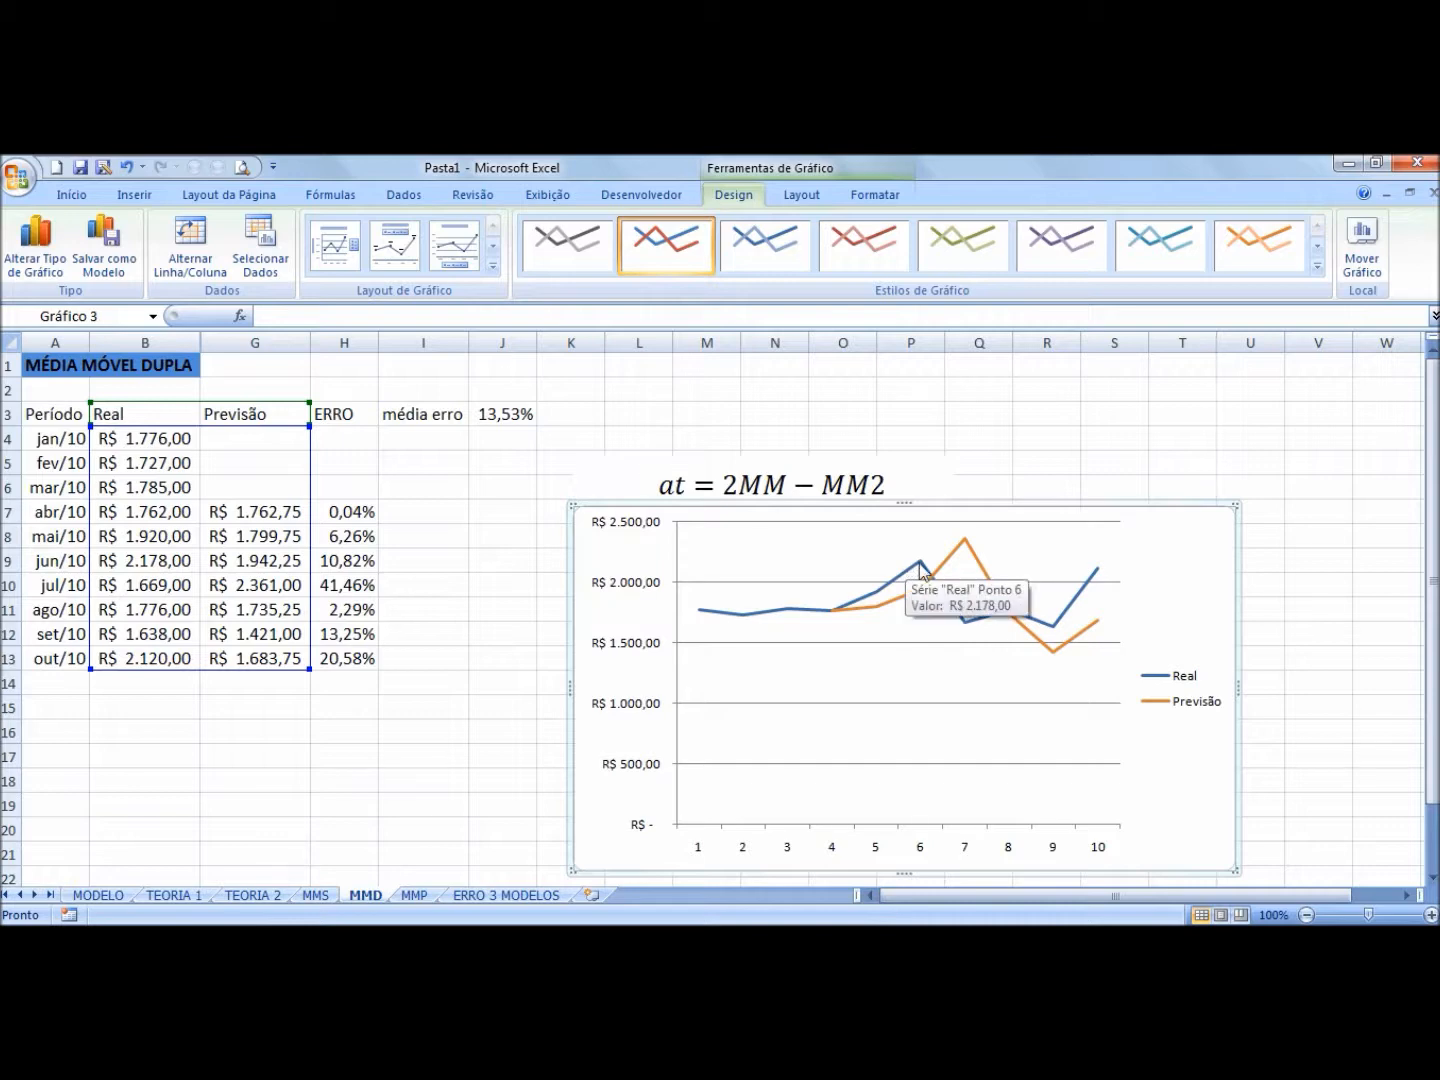
pyautogui.moveTo(962, 624)
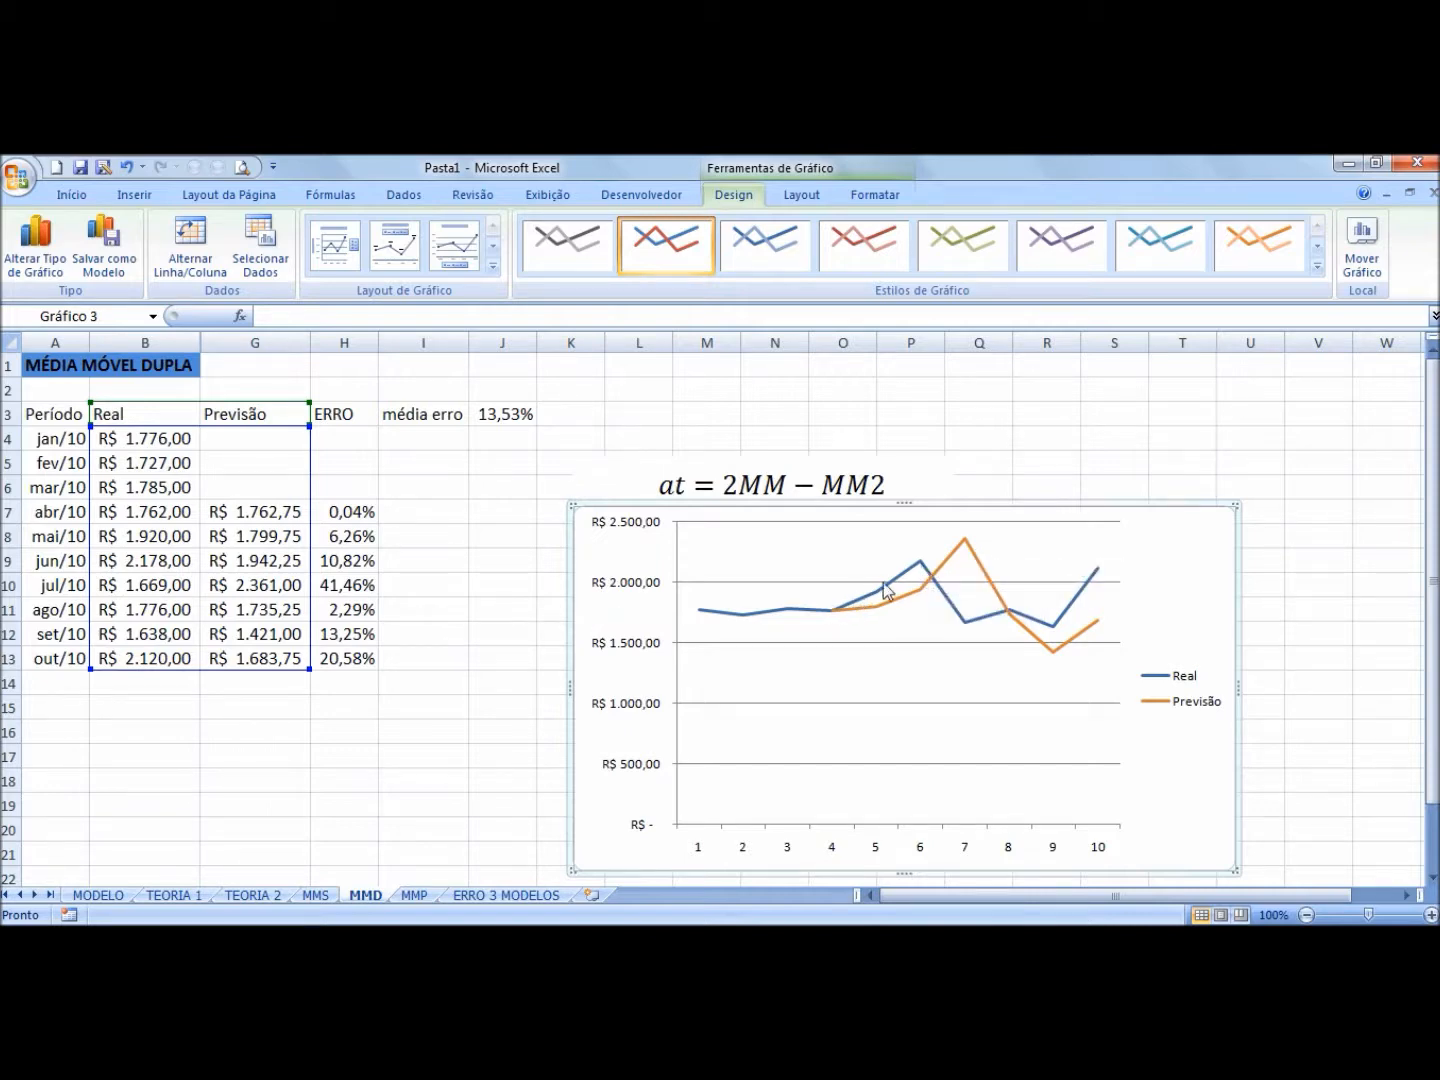
pyautogui.moveTo(915, 569)
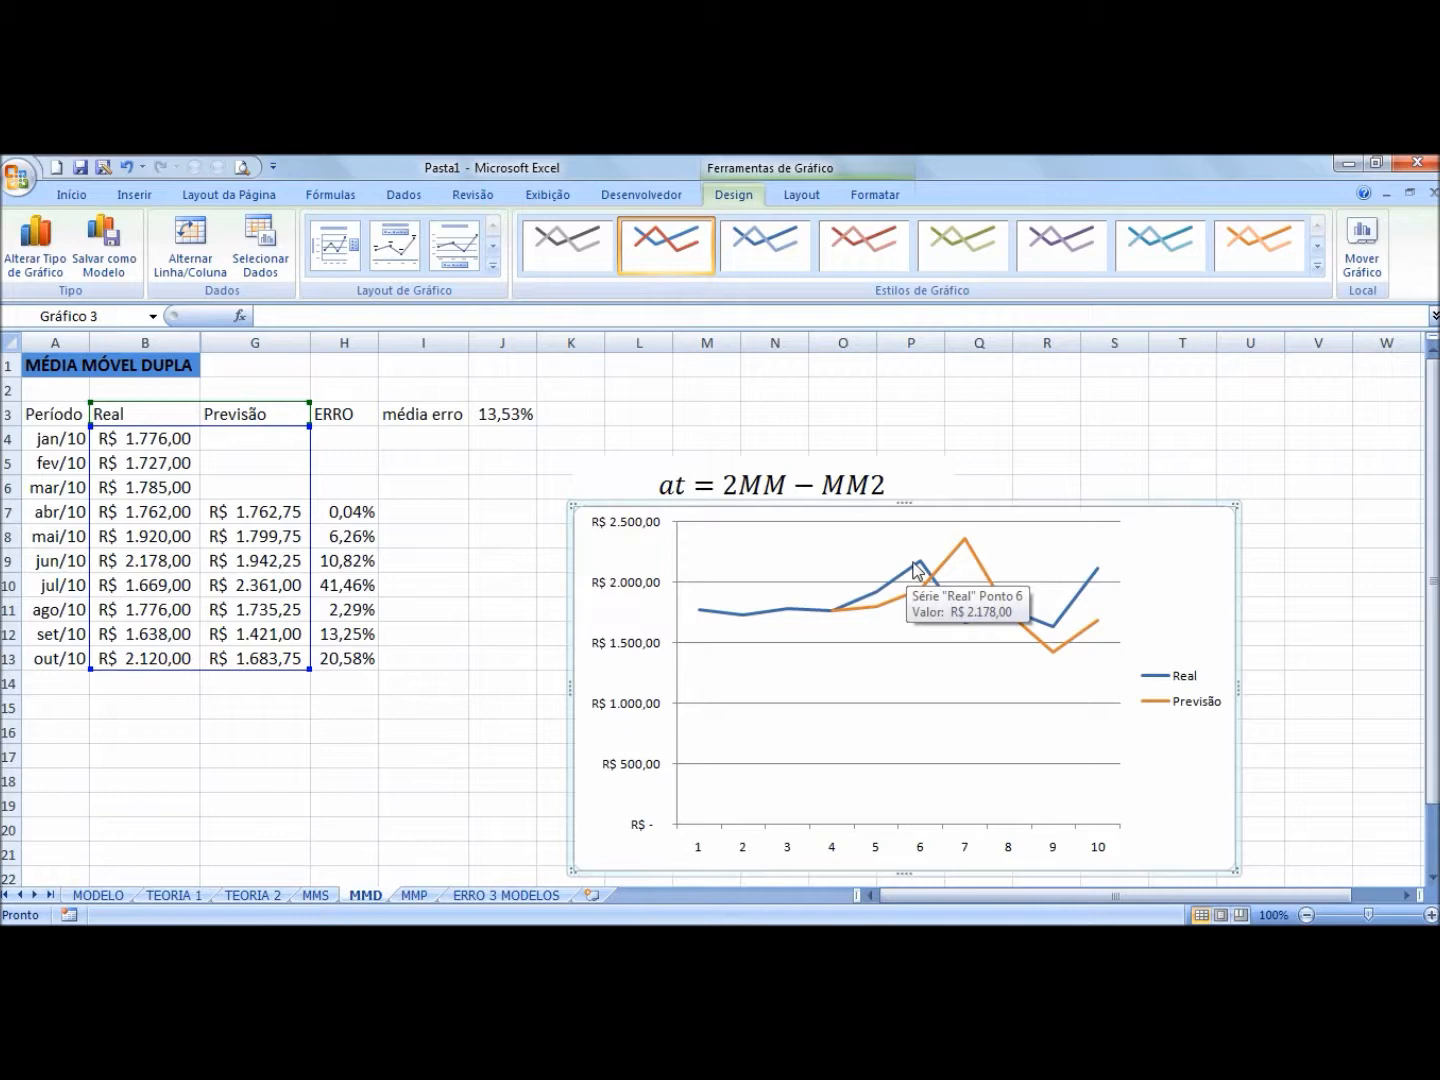
pyautogui.moveTo(963, 545)
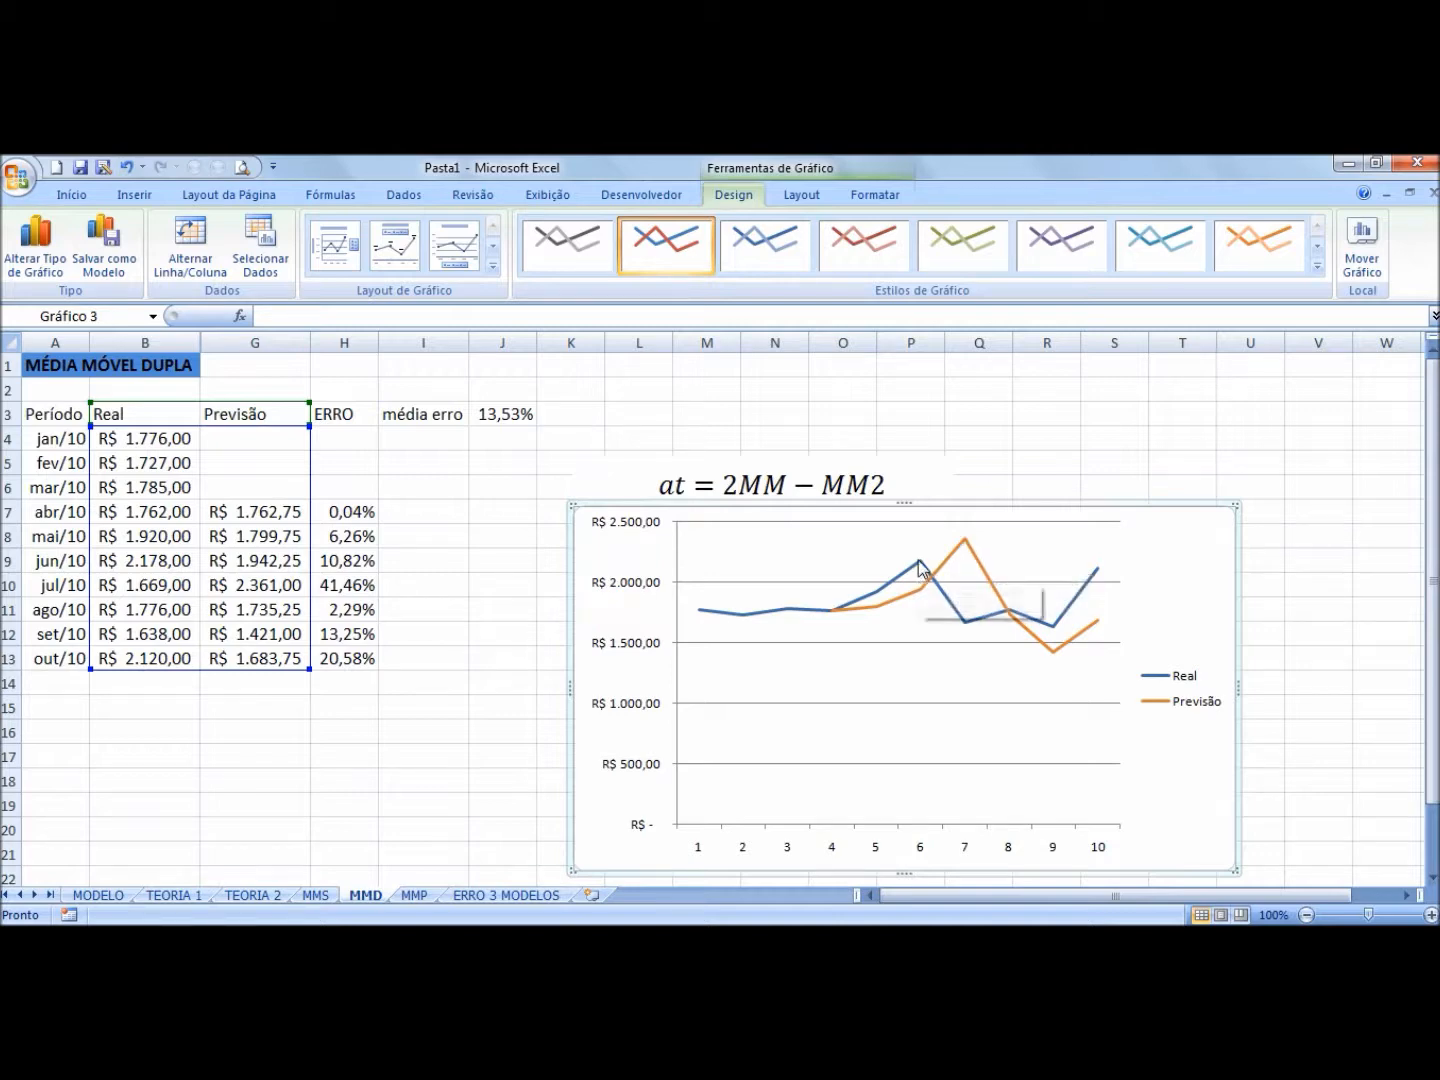
pyautogui.moveTo(967, 623)
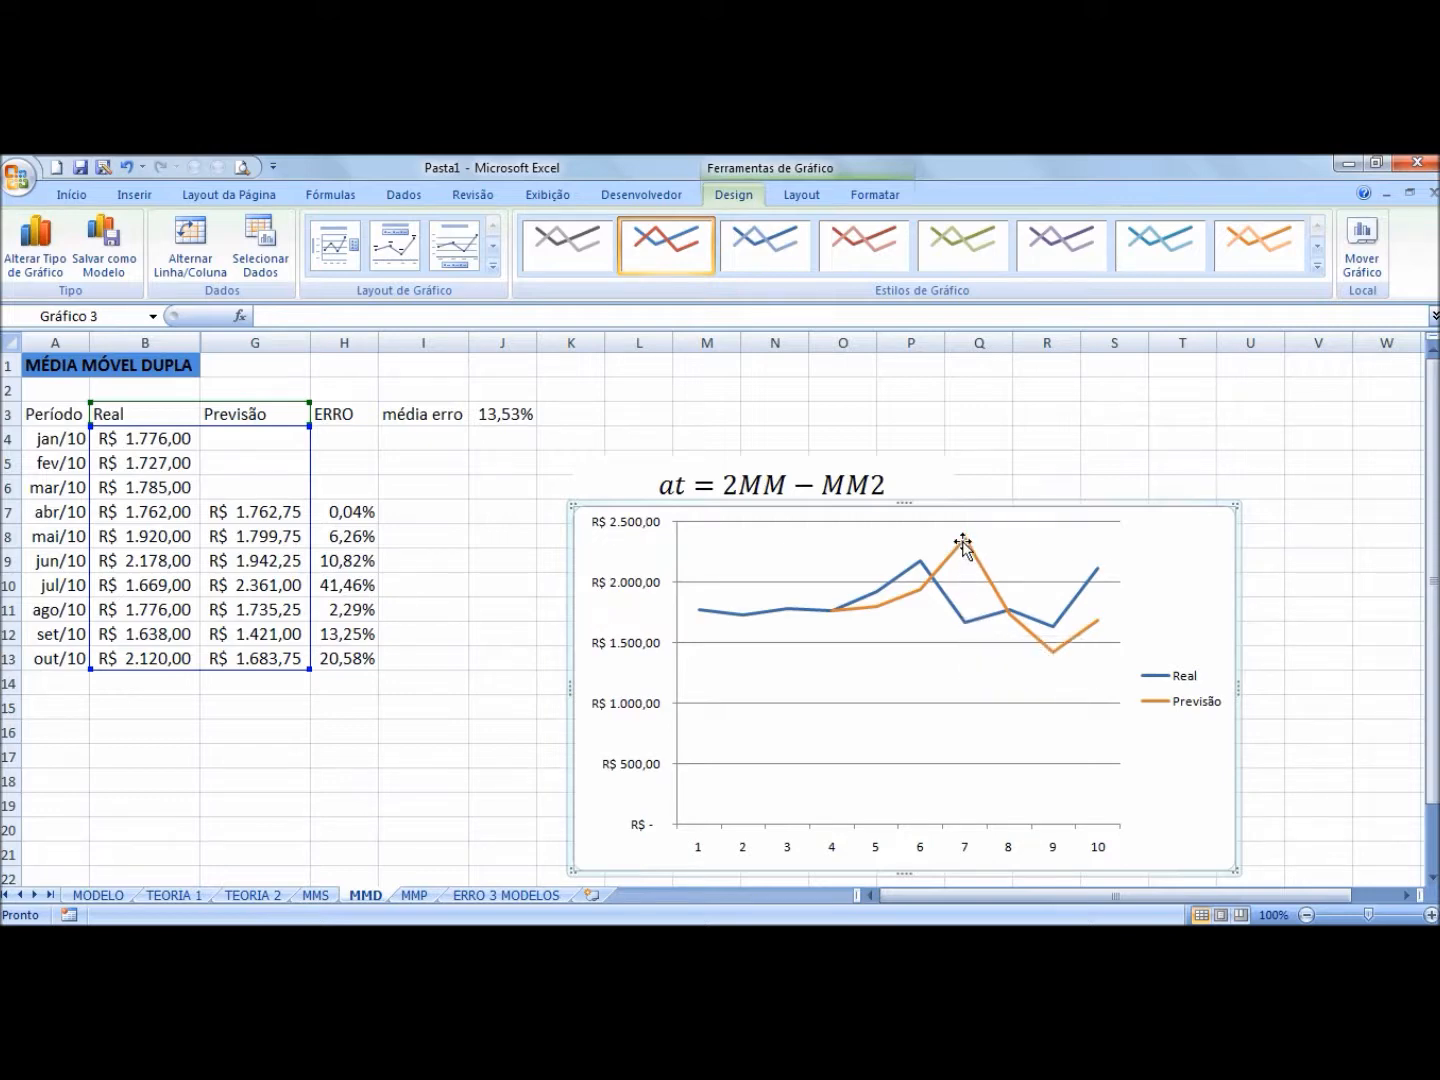
# Step: Compare the July and October errors in H10 and H13 with the average error in J3
pyautogui.click(336, 589)
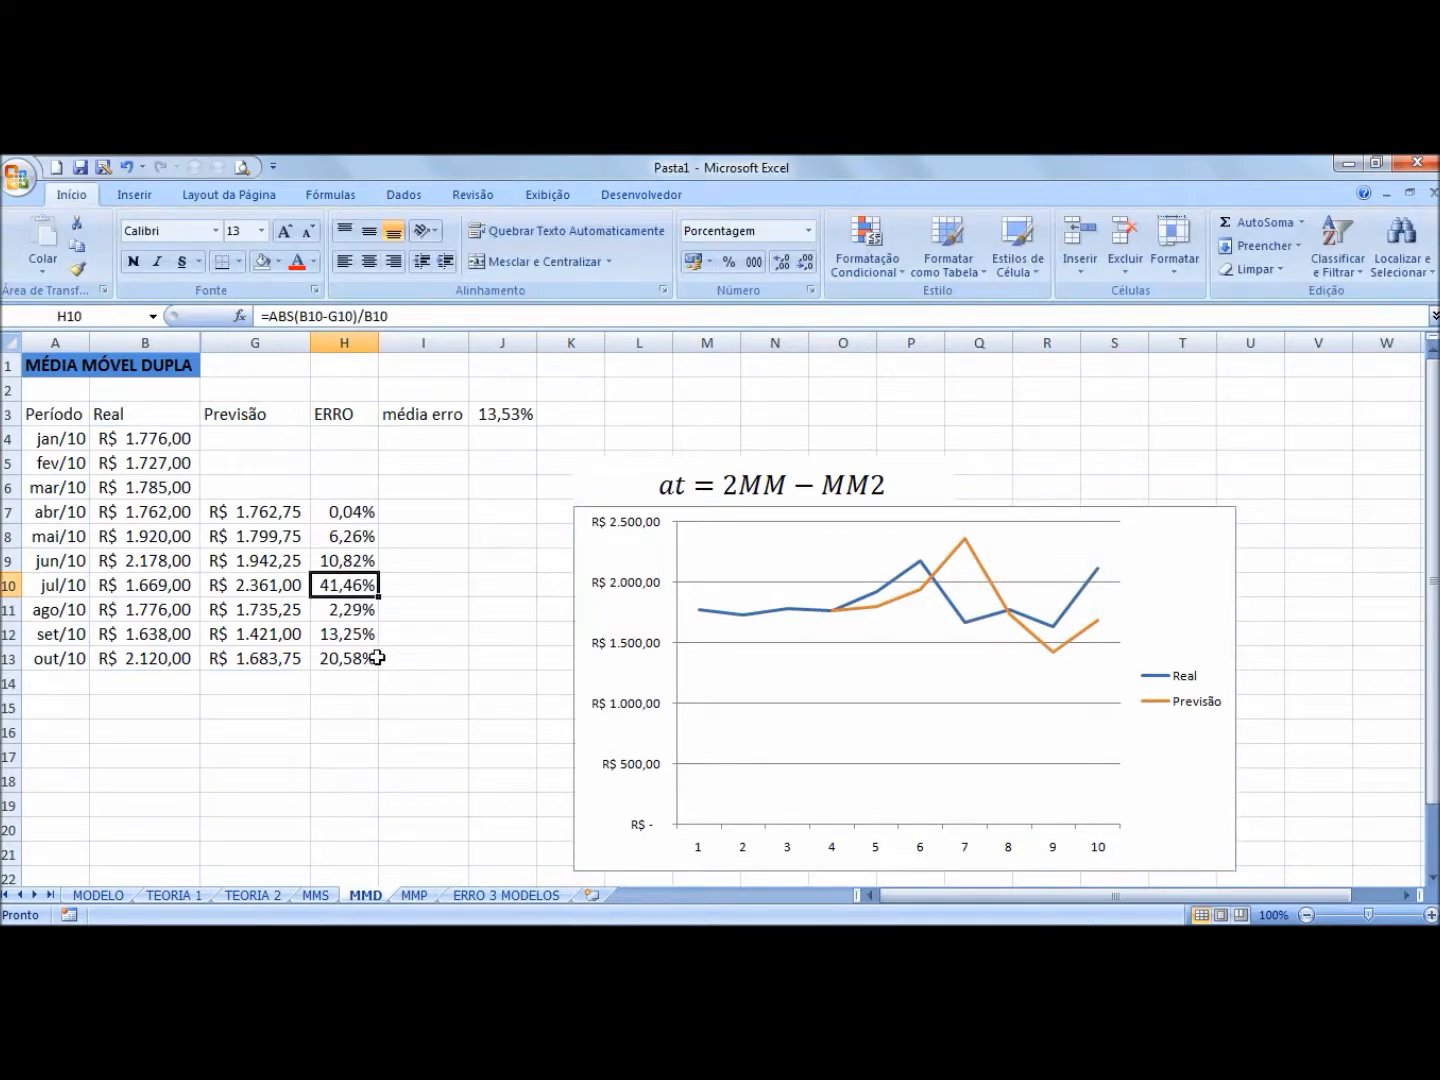
pyautogui.click(507, 419)
pyautogui.click(352, 588)
pyautogui.click(348, 658)
pyautogui.click(352, 584)
pyautogui.click(362, 661)
# Step: Review the remaining monthly errors in H7:H9 and H11:H12, along with the August forecast in G11
pyautogui.moveTo(362, 632); pyautogui.dragTo(357, 607)
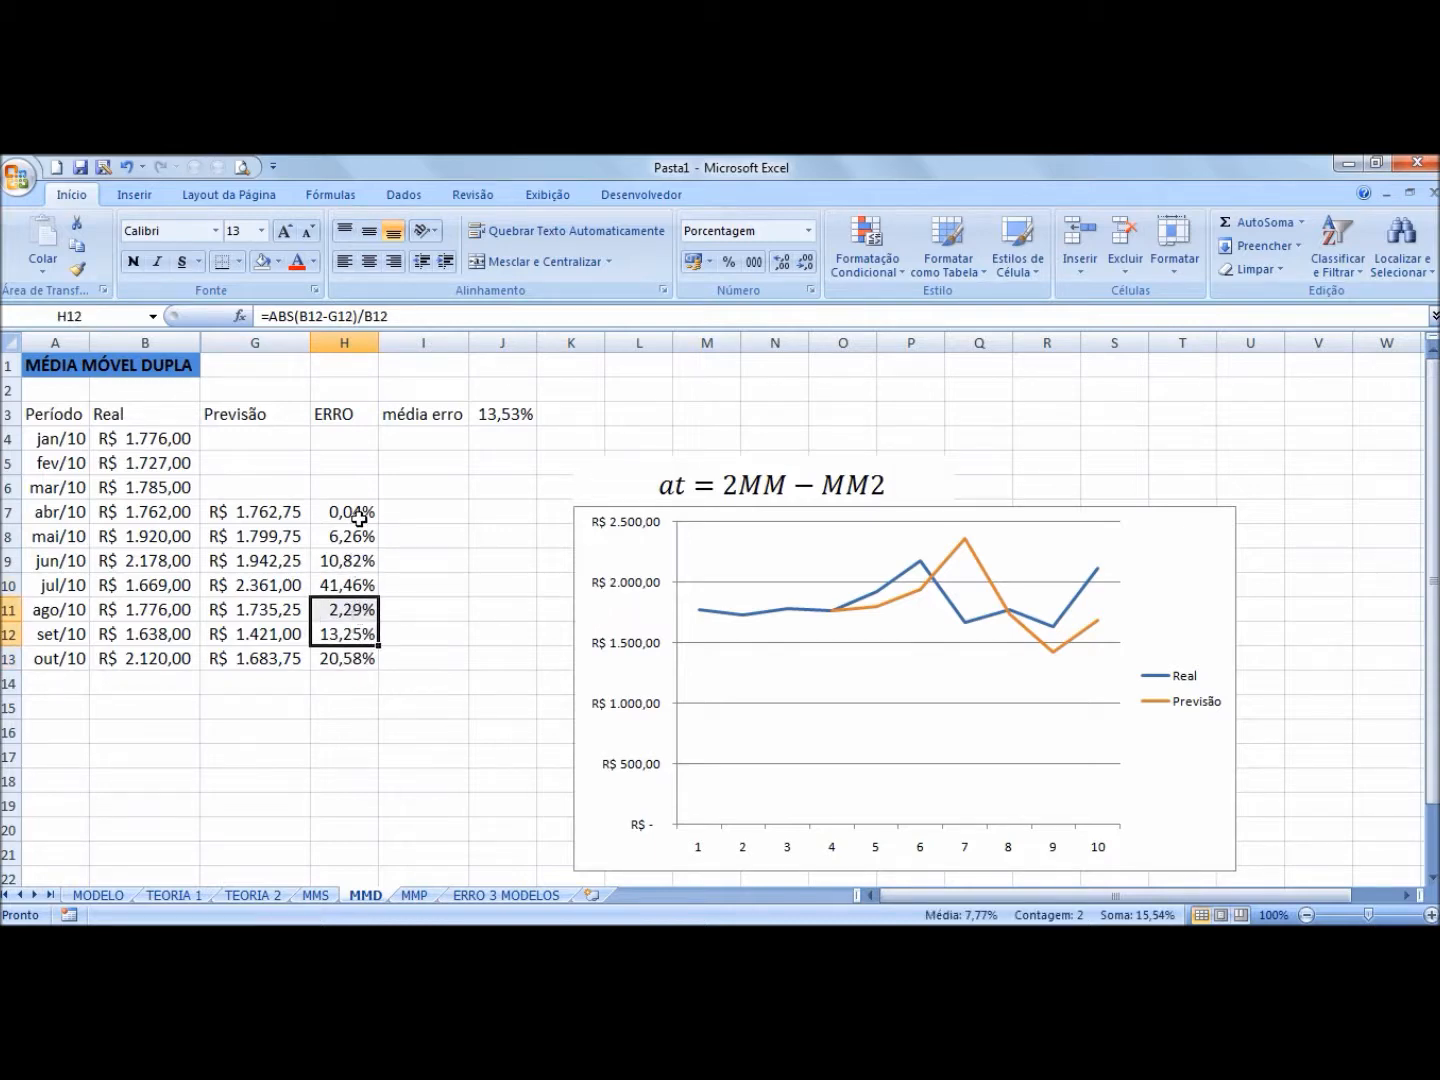
pyautogui.moveTo(358, 516); pyautogui.dragTo(363, 536)
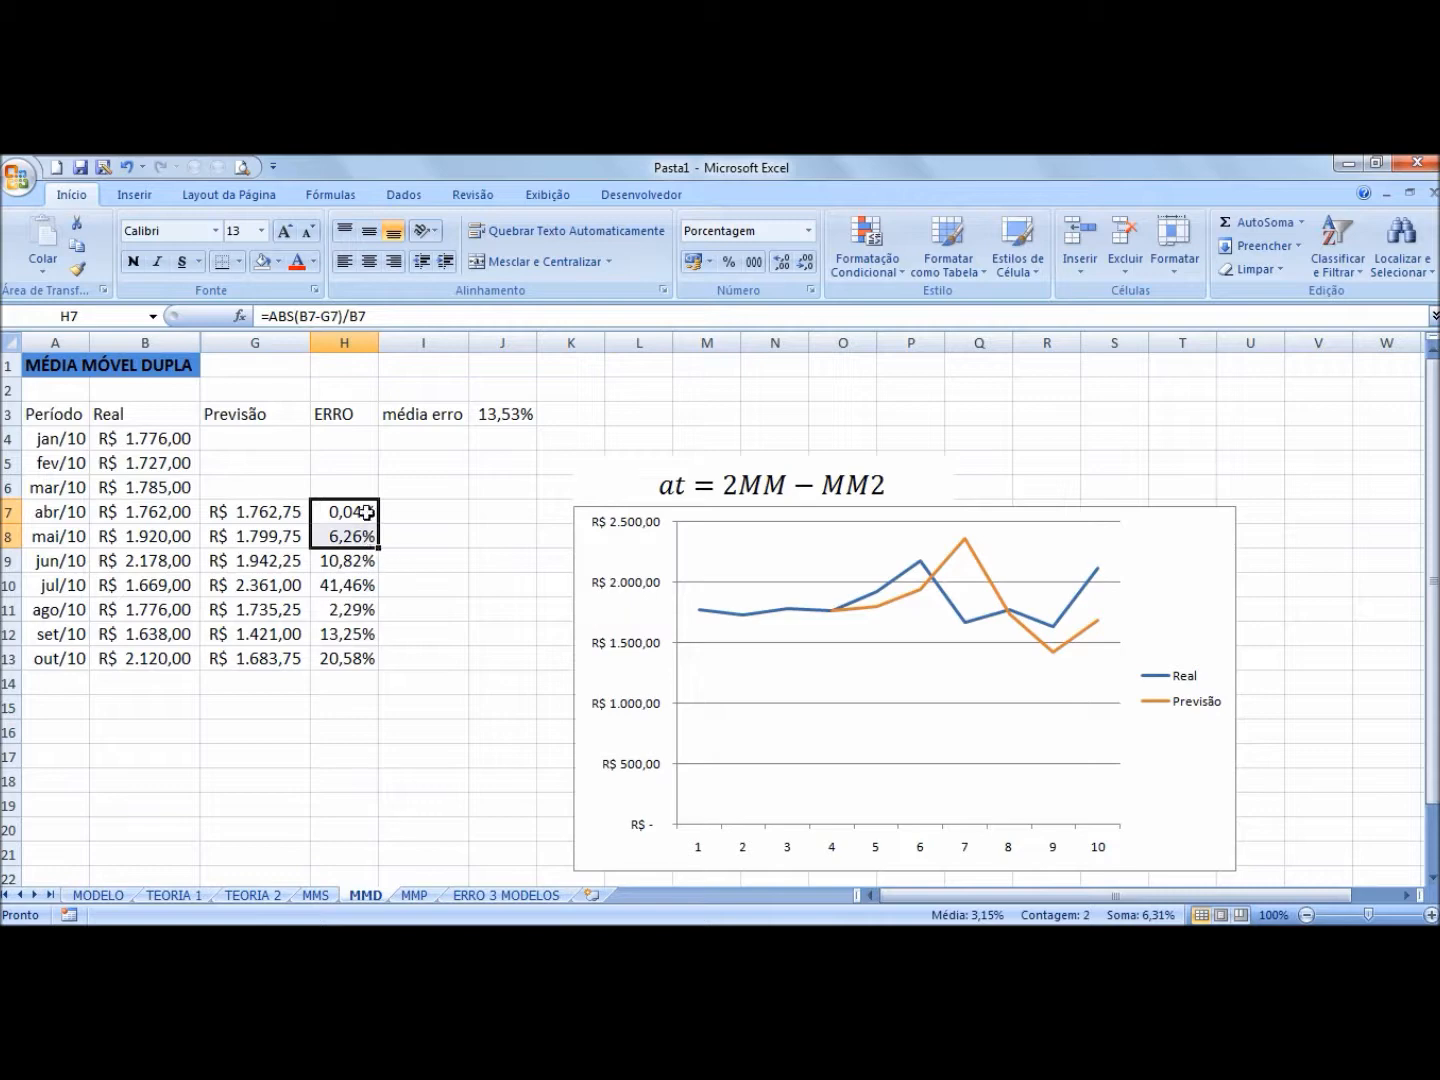
pyautogui.click(366, 511)
pyautogui.click(362, 535)
pyautogui.click(362, 608)
pyautogui.click(362, 635)
pyautogui.click(368, 560)
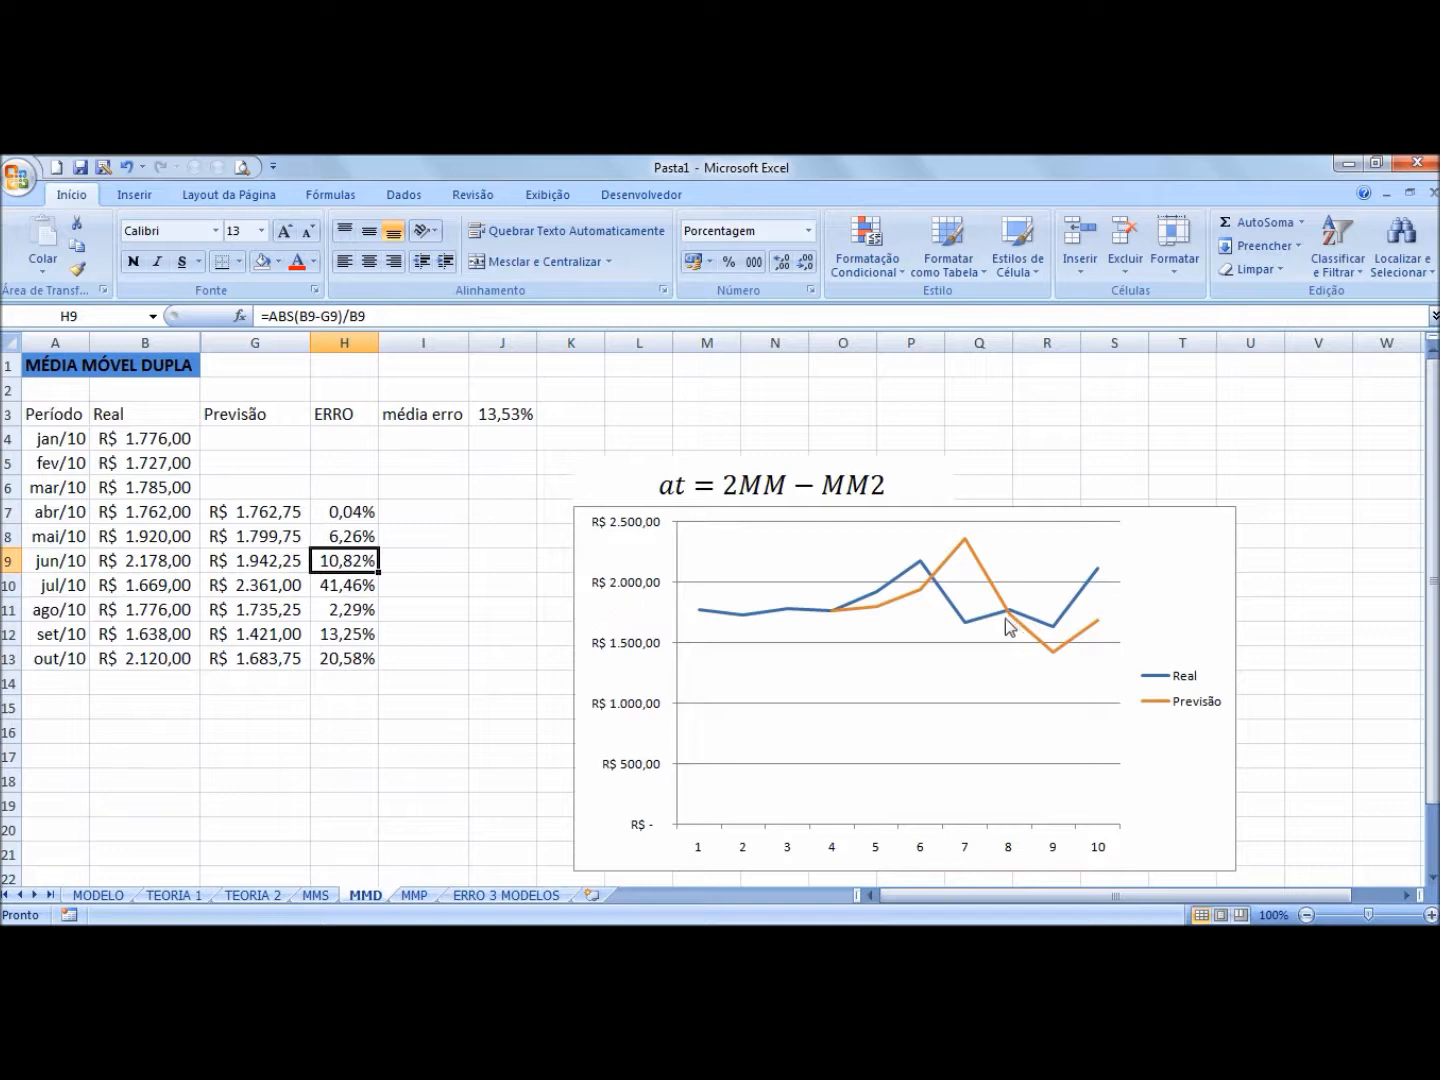
pyautogui.click(352, 610)
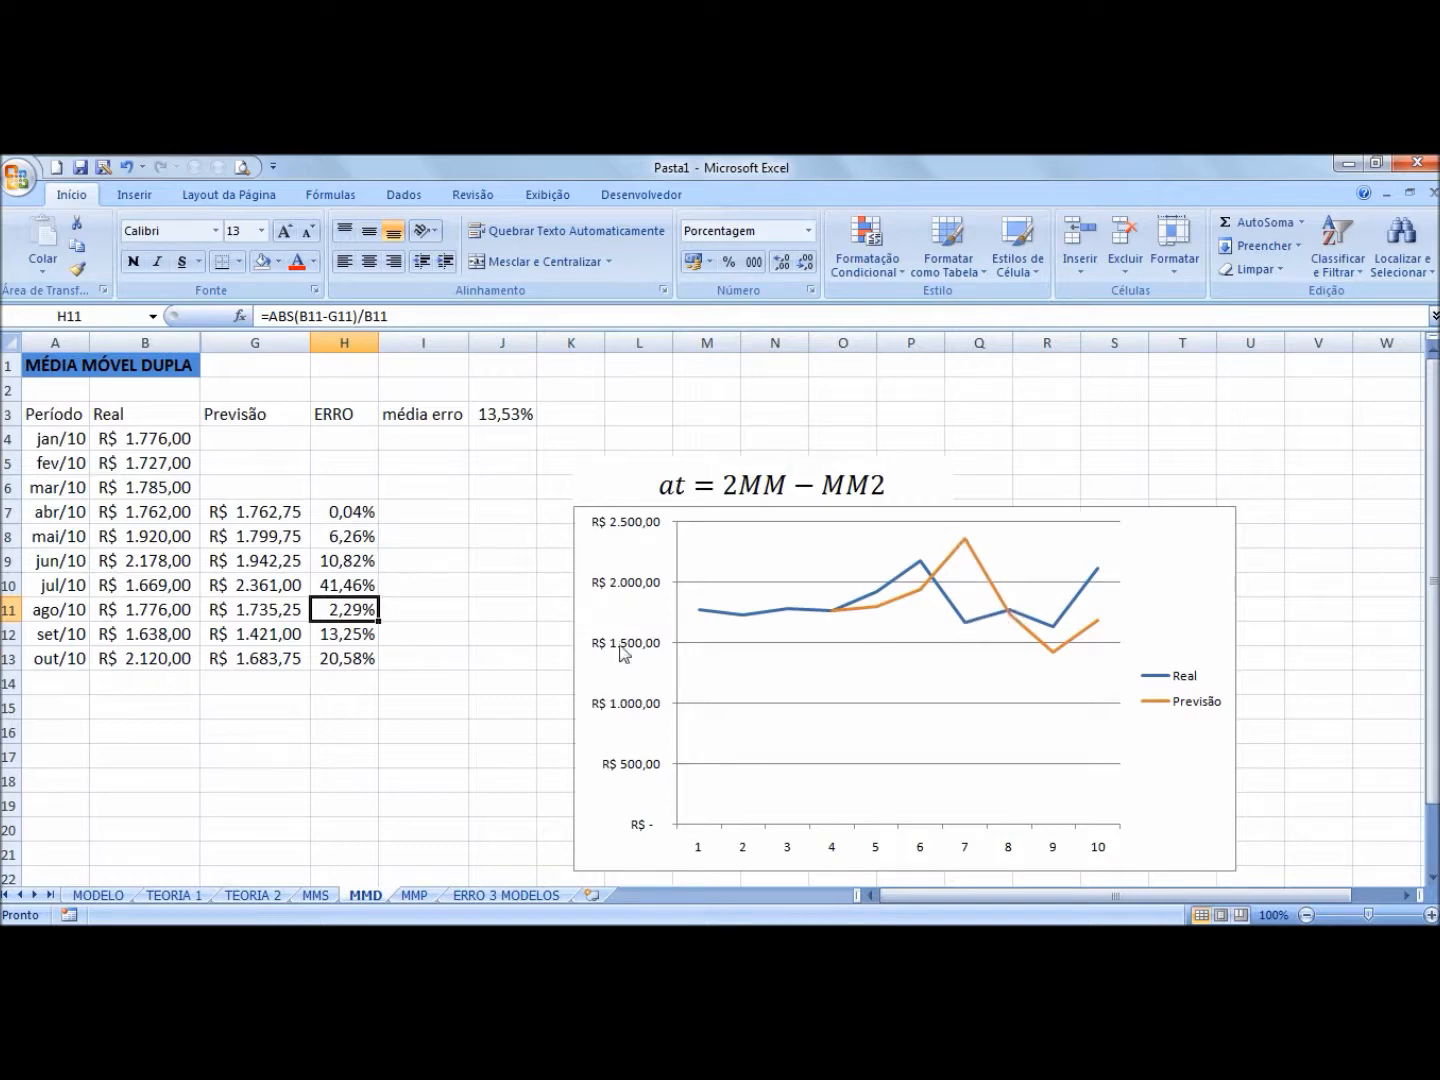
pyautogui.moveTo(282, 613); pyautogui.dragTo(252, 614)
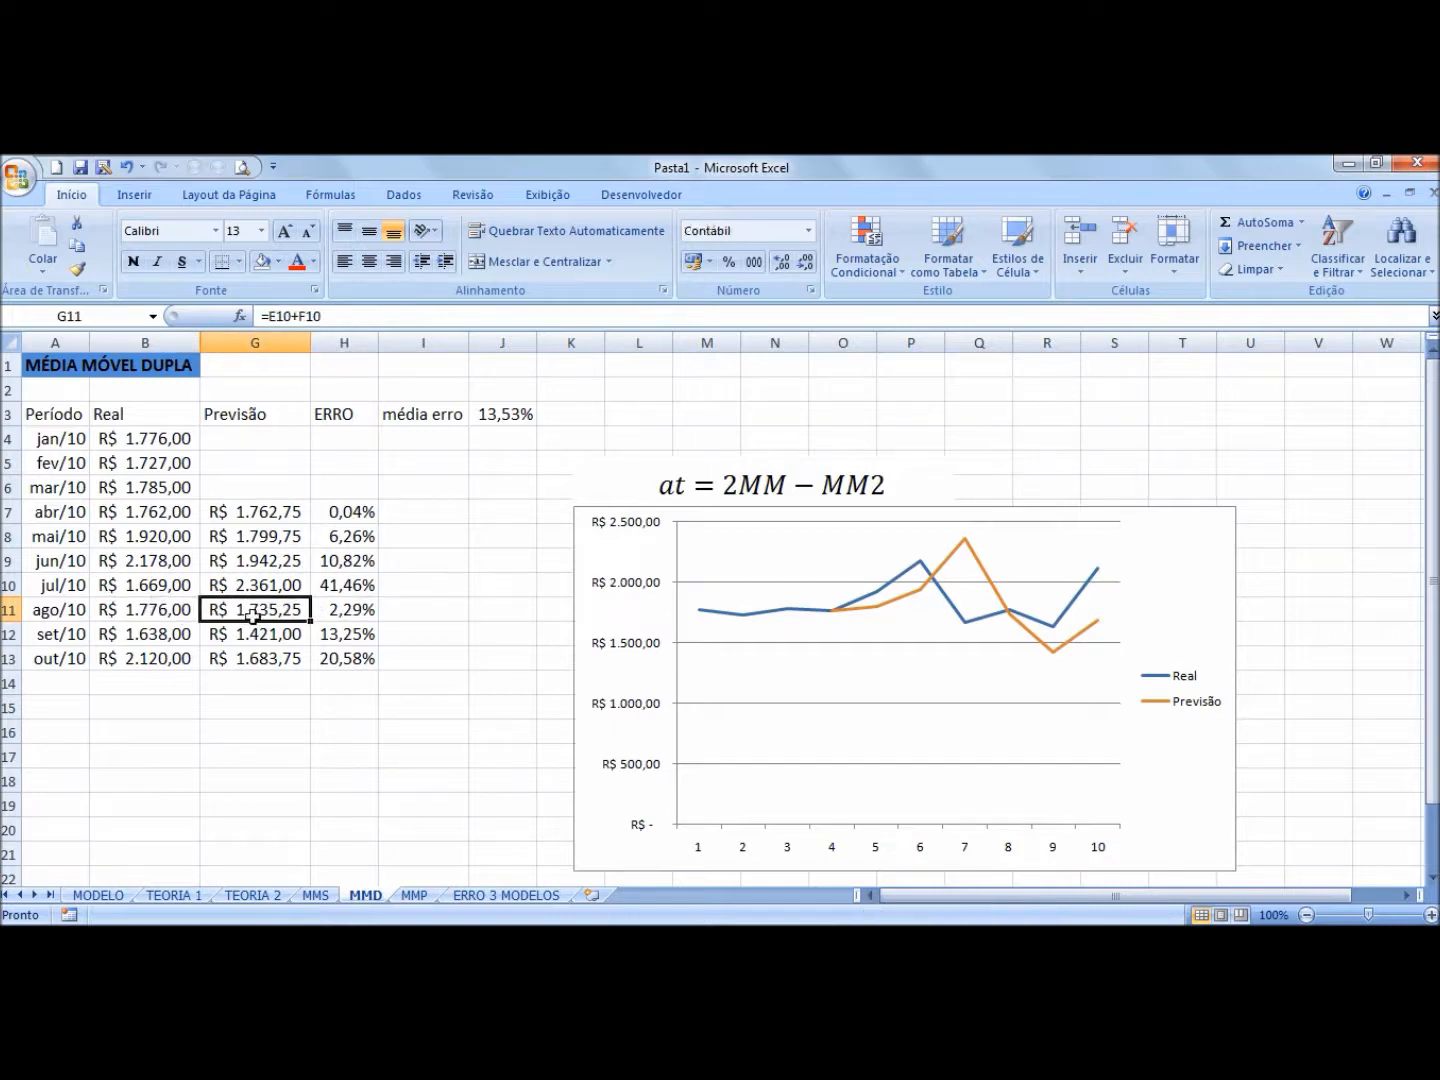